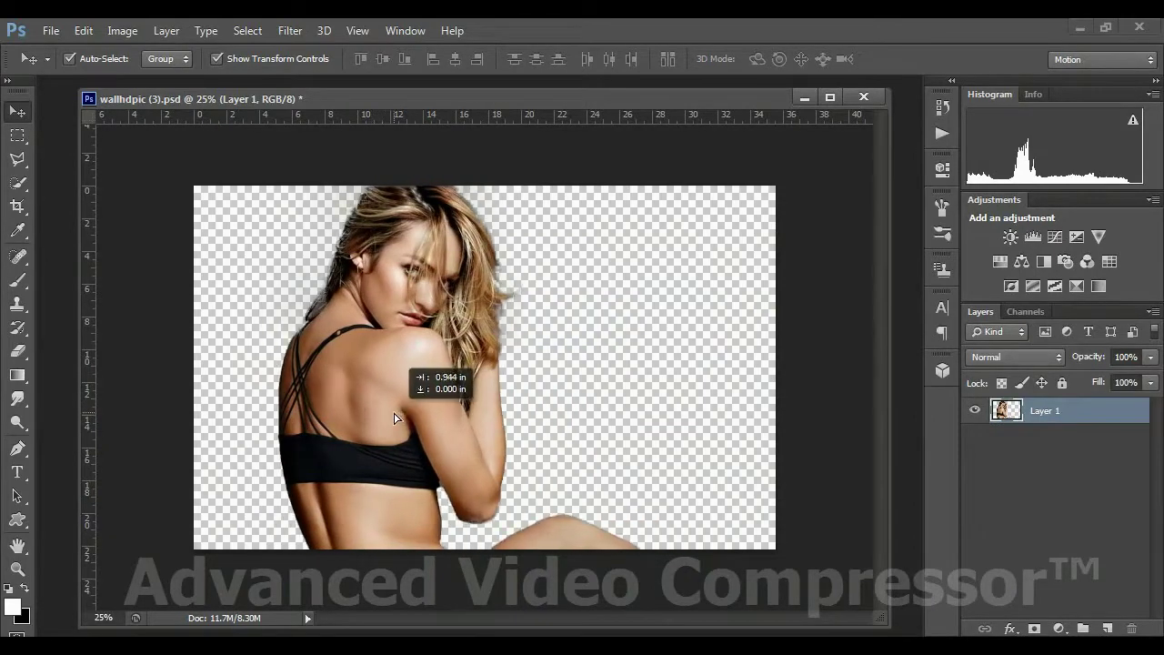
# Flip the woman's cutout horizontally with Free Transform, placing it in the right half of the canvas at about -91.57% width
pyautogui.hotkey('ctrl', 't')
pyautogui.moveTo(644, 367); pyautogui.dragTo(143, 400)
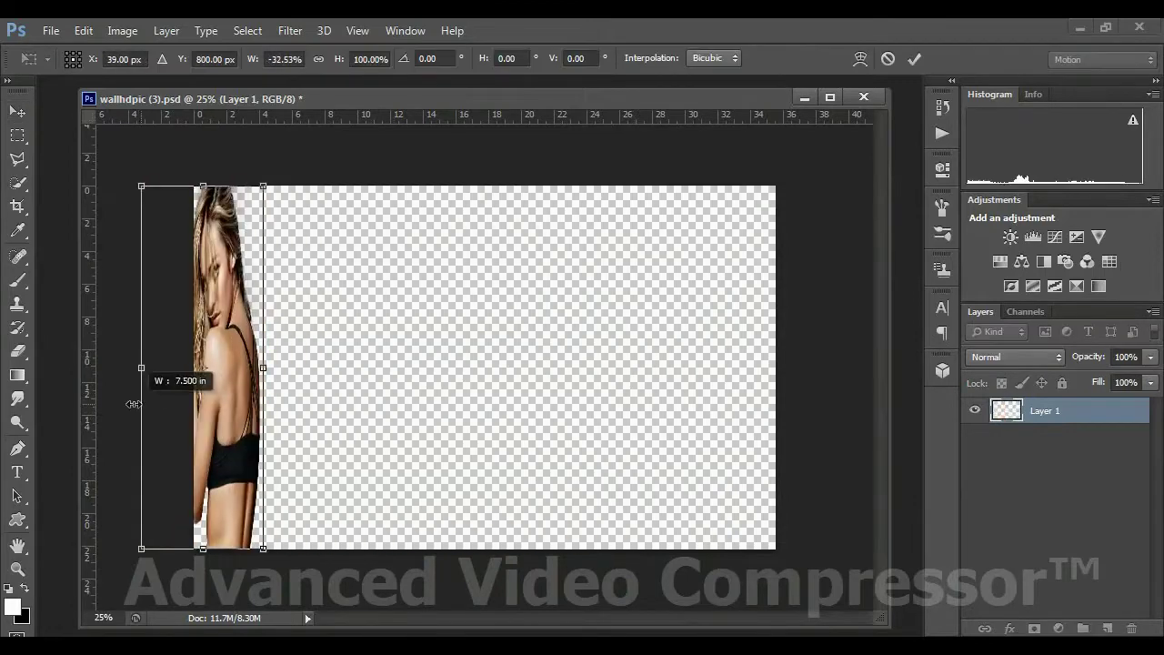
pyautogui.moveTo(258, 373); pyautogui.dragTo(671, 372)
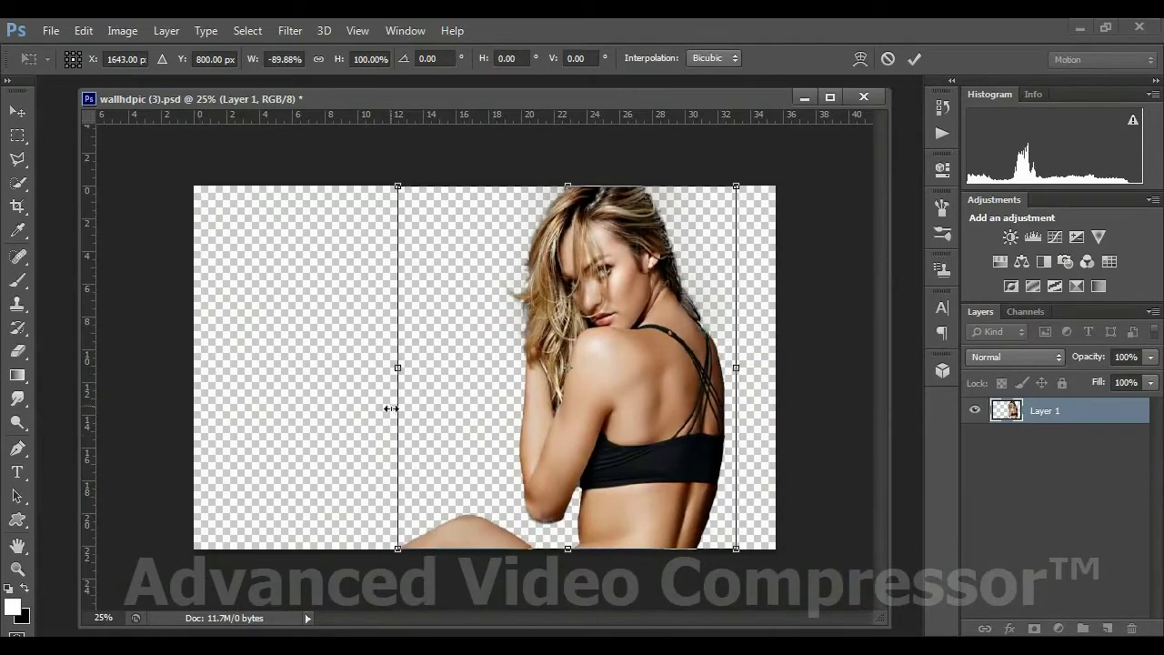
pyautogui.moveTo(399, 374); pyautogui.dragTo(392, 374)
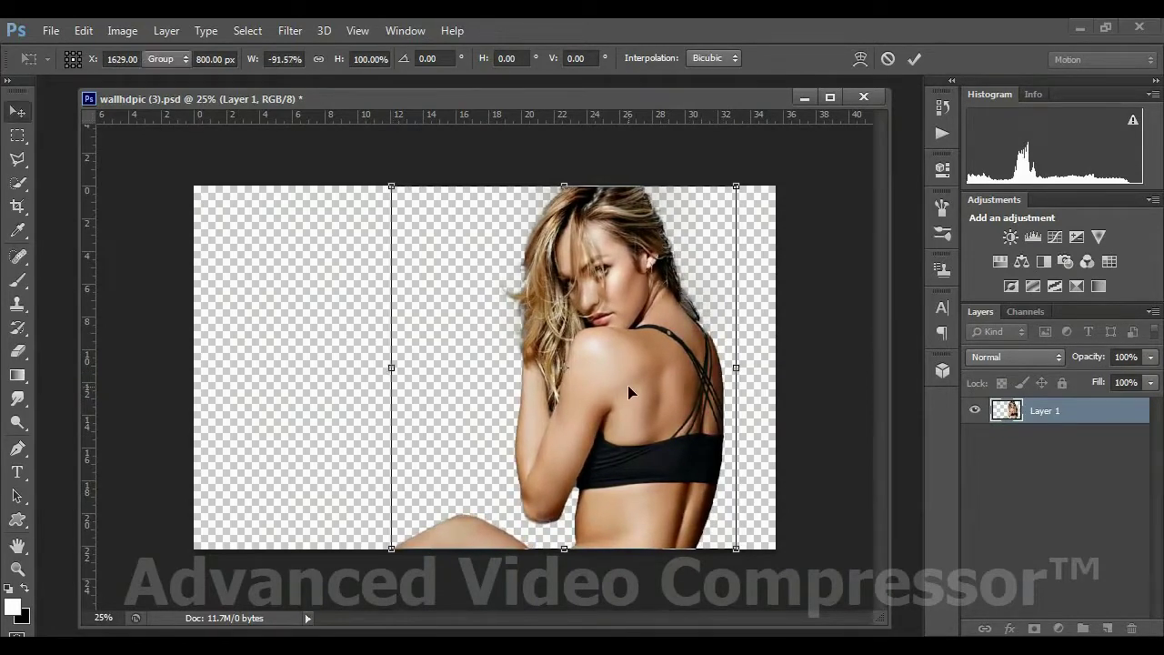
pyautogui.press('Return')
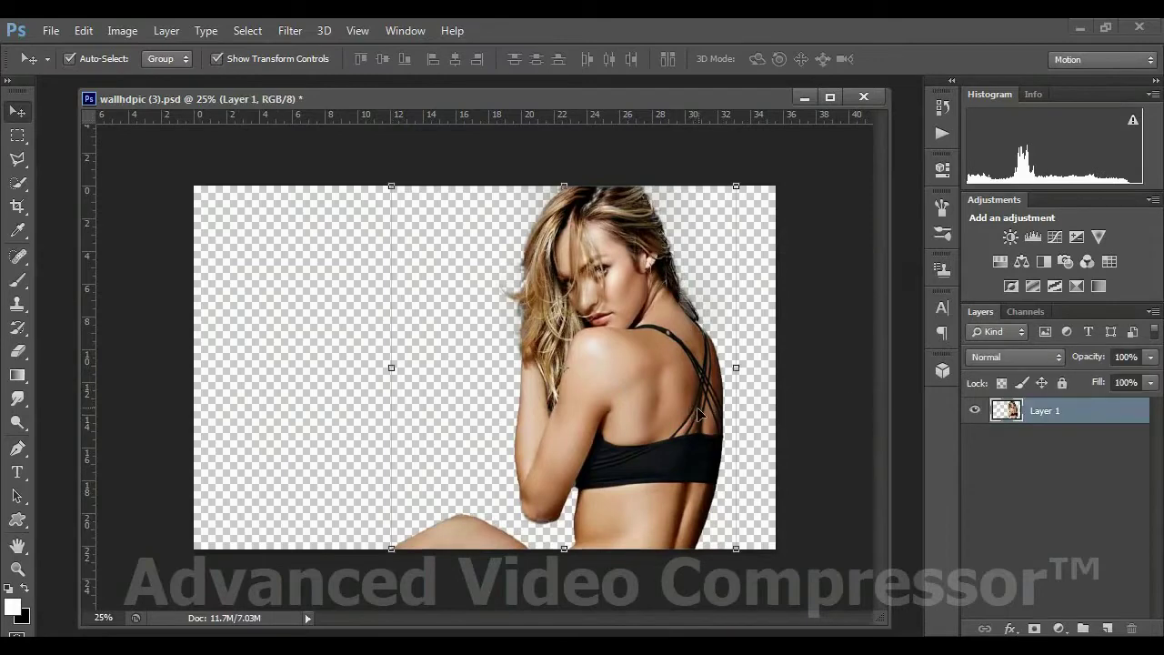
# Create a new empty layer, place it beneath the woman's layer, and make it the active layer
pyautogui.click(1107, 628)
pyautogui.moveTo(1051, 425); pyautogui.dragTo(1064, 471)
pyautogui.click(1027, 417)
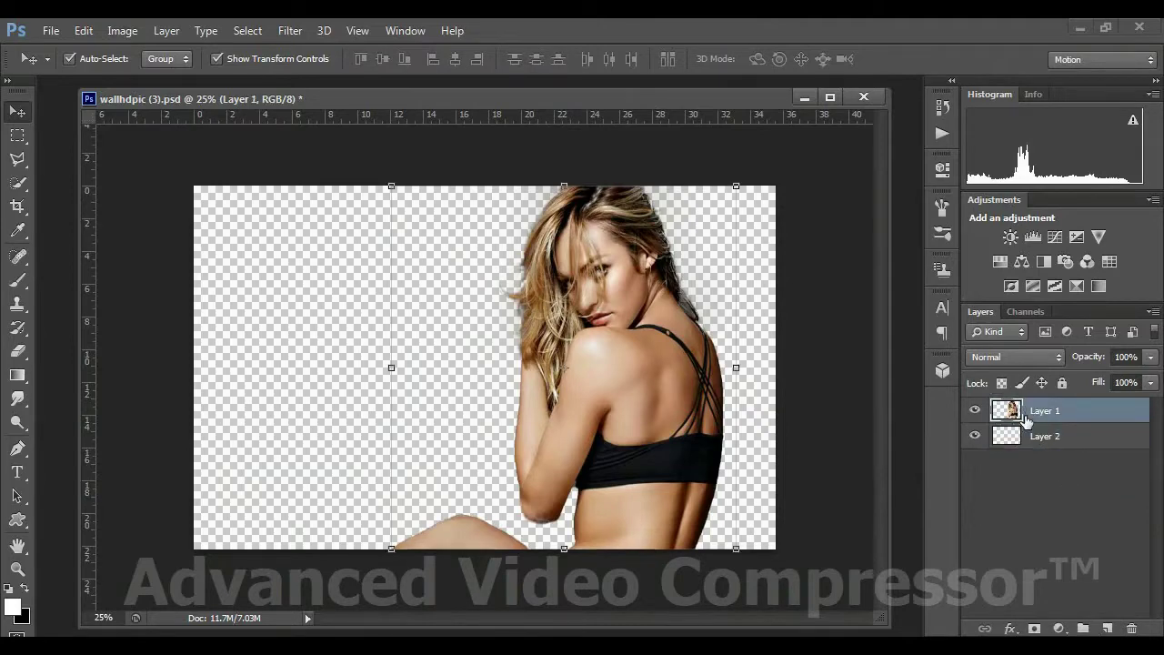
pyautogui.click(1036, 440)
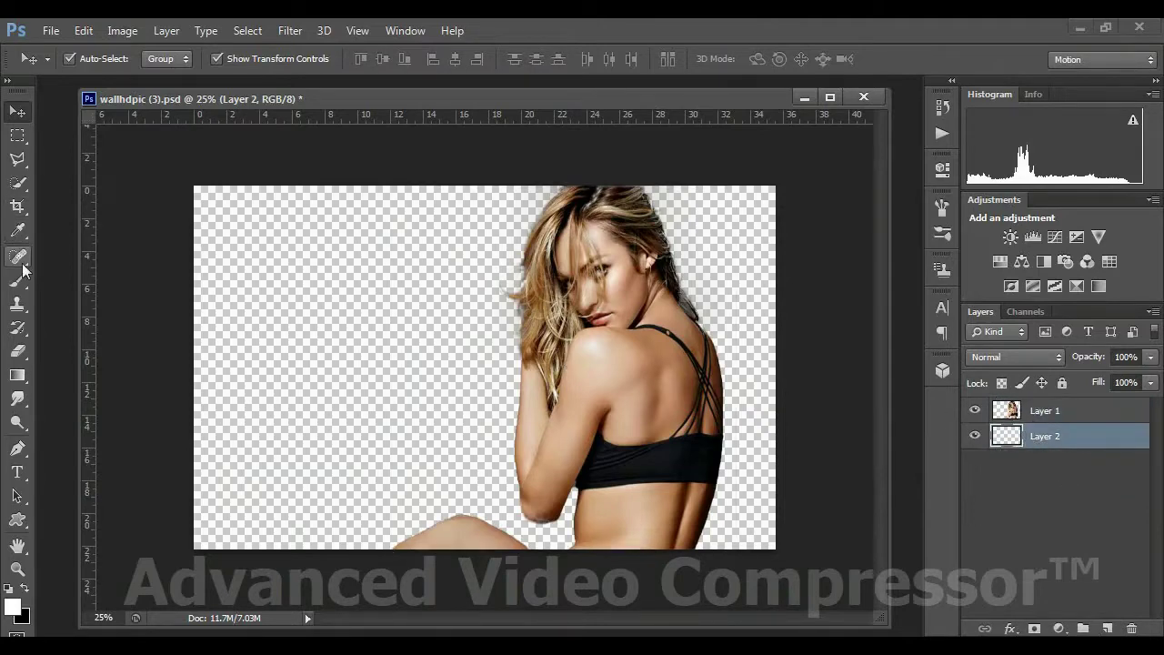
# Fill the empty background layer with white using the Paint Bucket tool
pyautogui.click(23, 375)
pyautogui.click(75, 389)
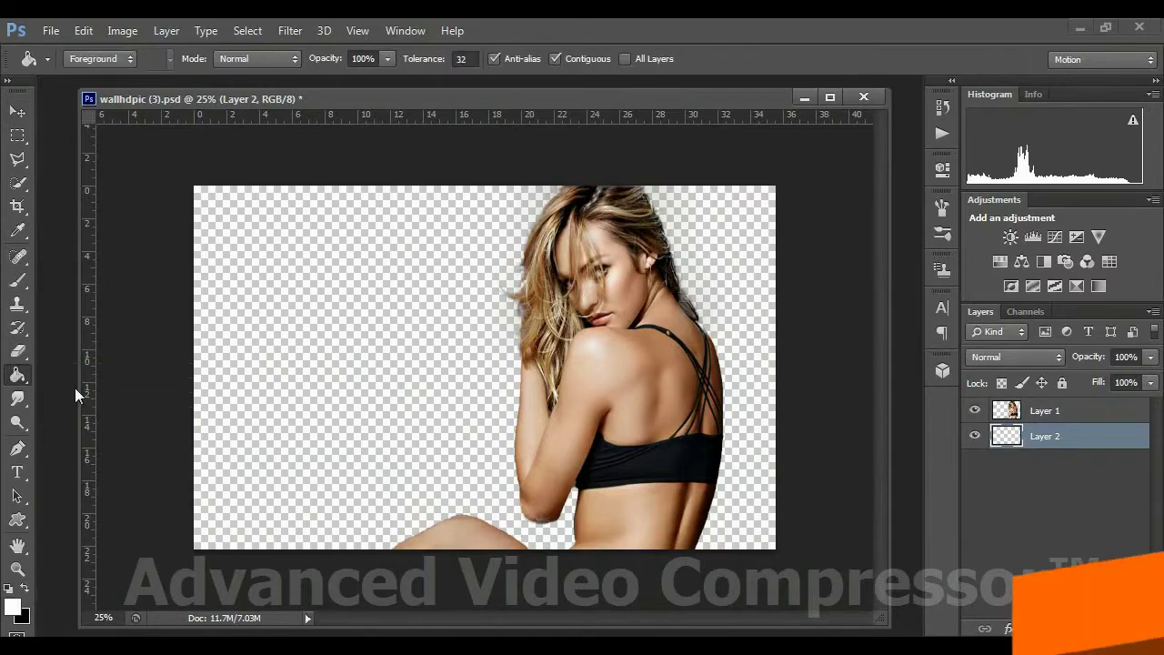
pyautogui.click(10, 607)
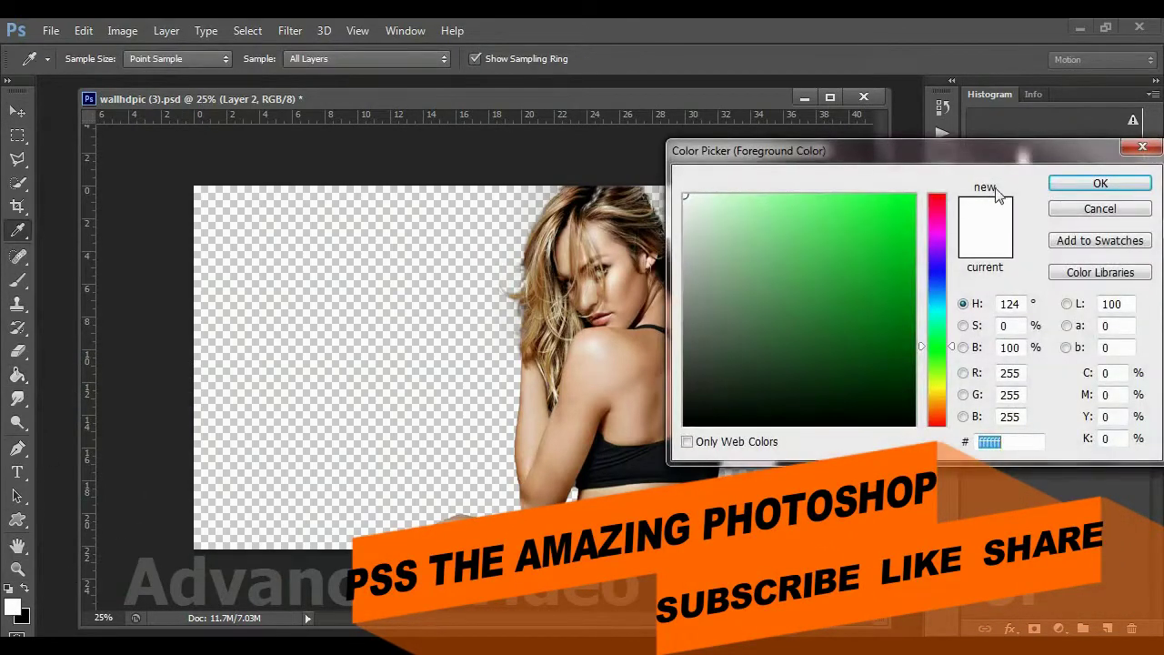
pyautogui.click(1100, 183)
pyautogui.click(302, 239)
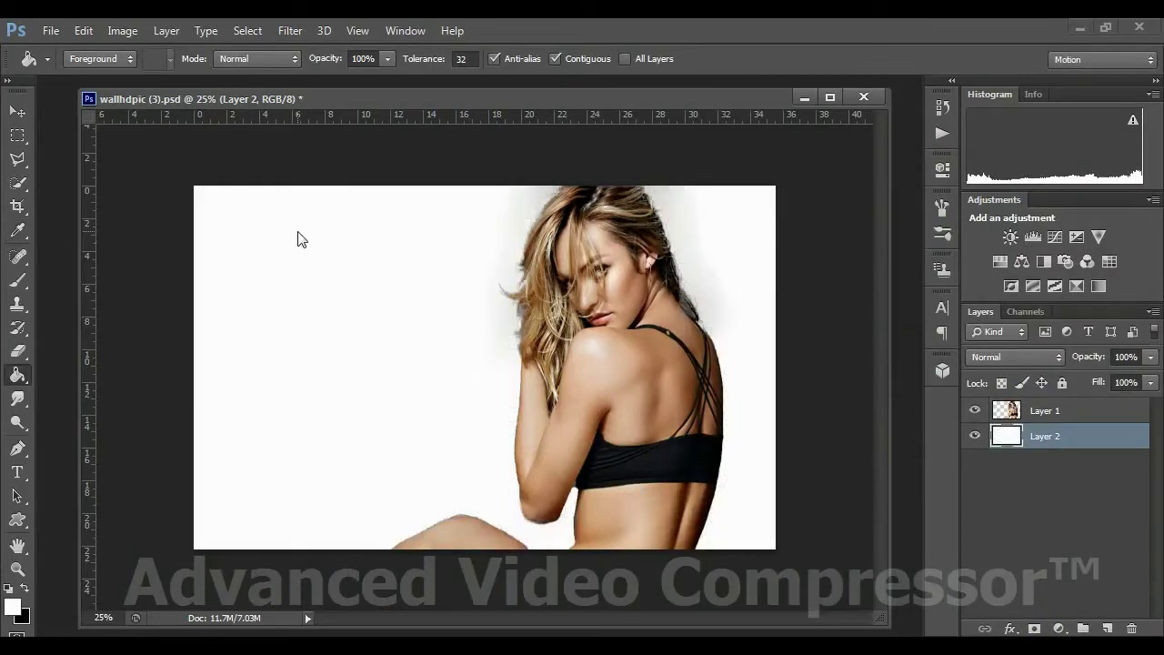
# Desaturate the woman's layer to turn it black and white
pyautogui.click(1021, 414)
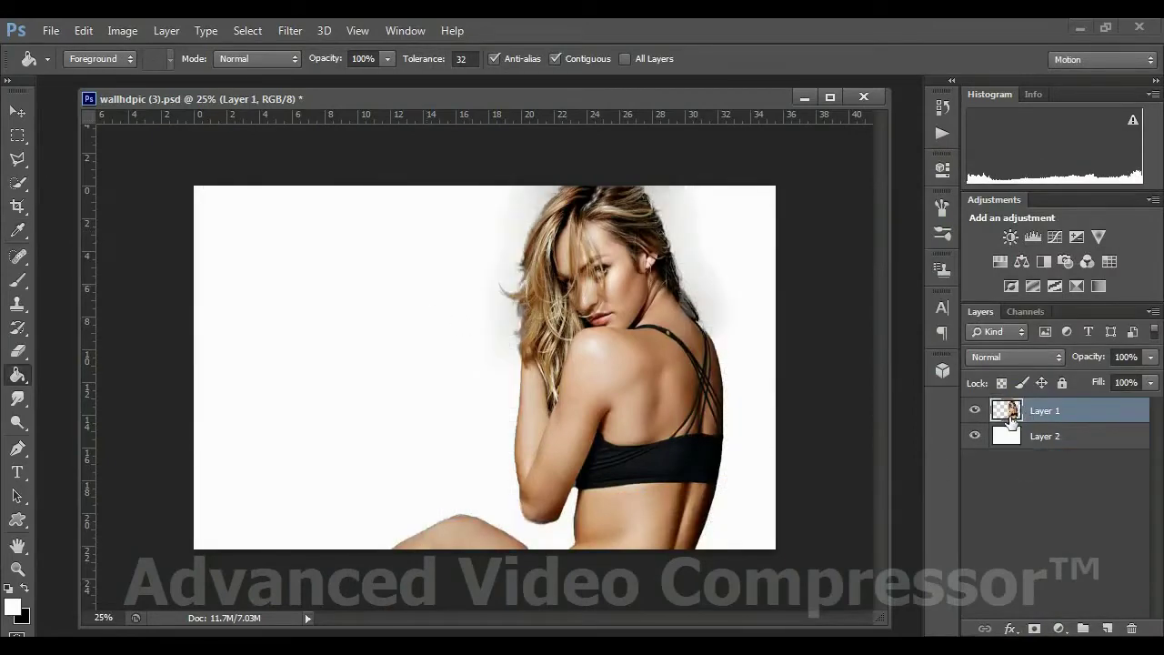
pyautogui.click(119, 30)
pyautogui.moveTo(219, 77)
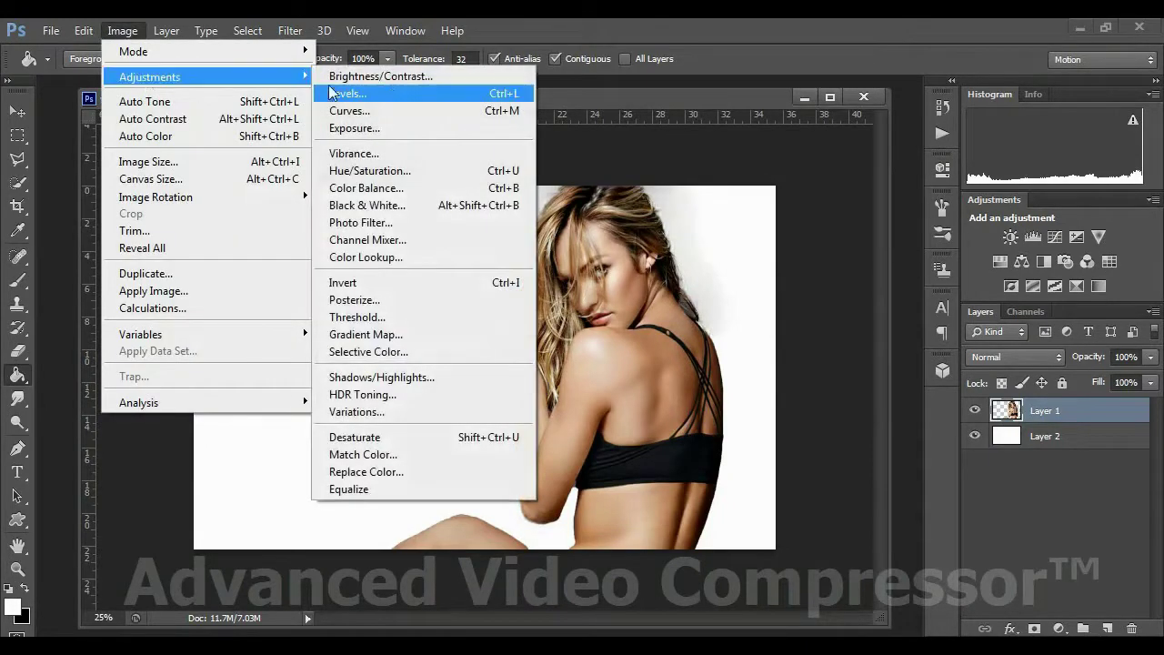
pyautogui.click(398, 438)
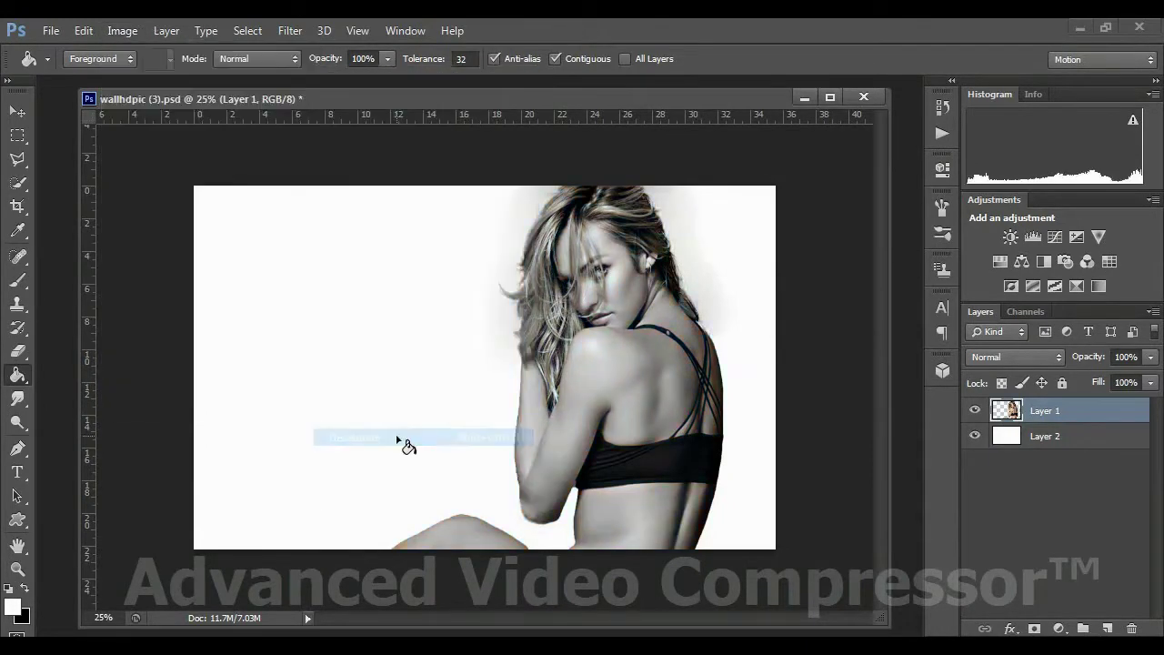
pyautogui.click(19, 113)
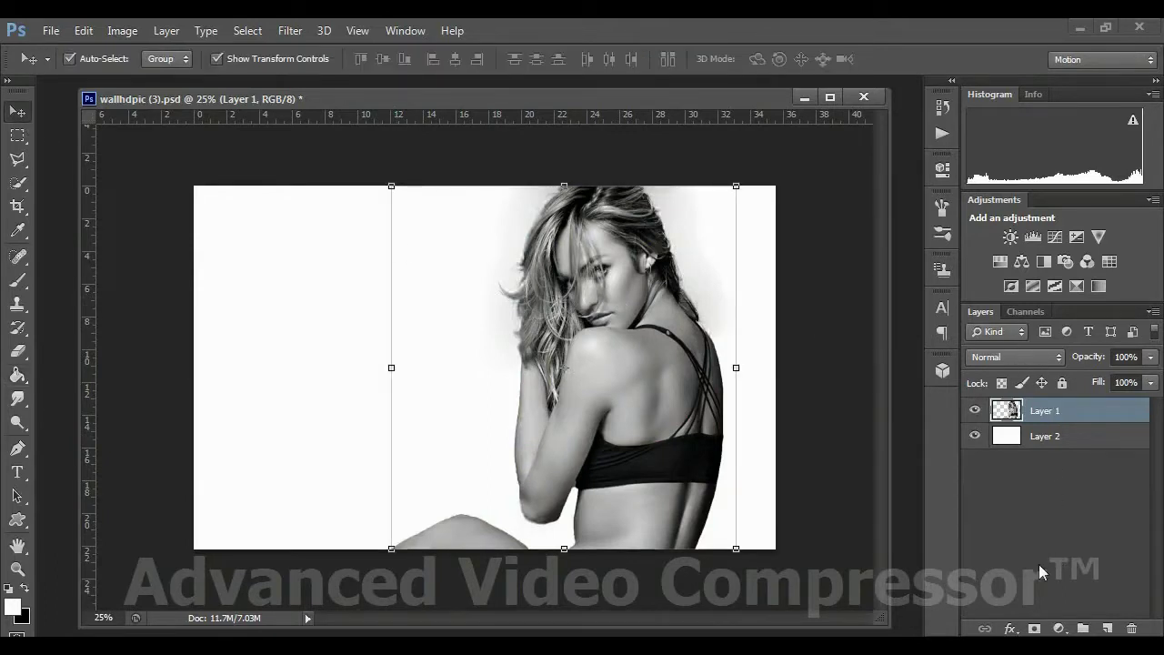
# Select the woman's outline on Layer 1 and add a layer mask from that selection
pyautogui.click(1059, 629)
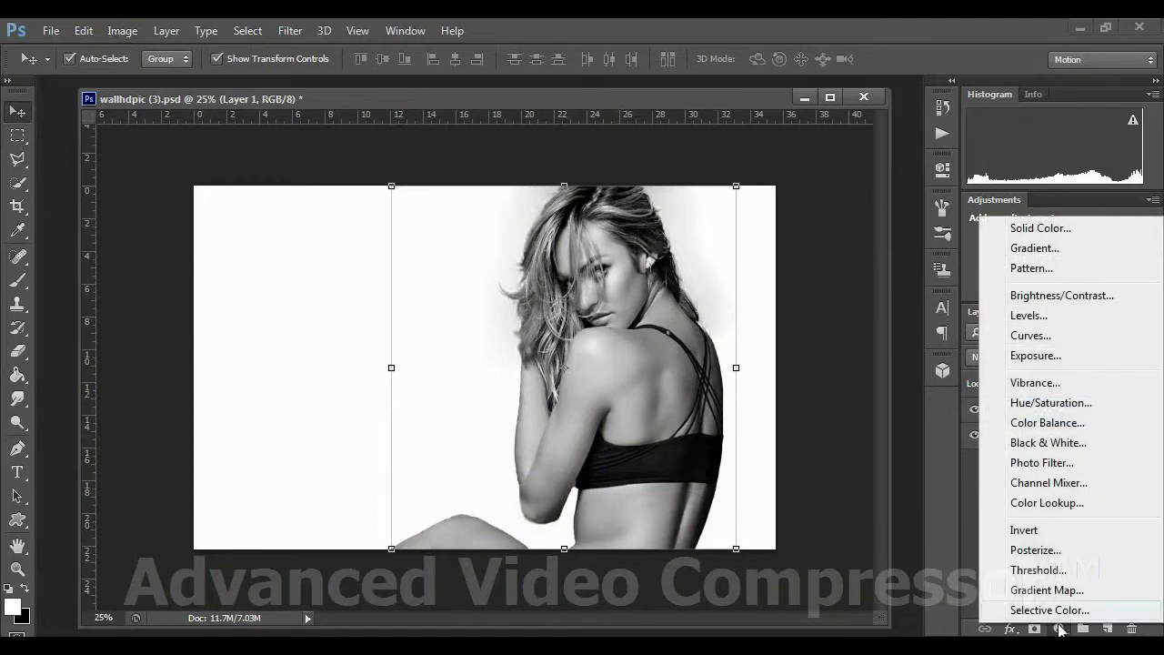
pyautogui.click(1055, 407)
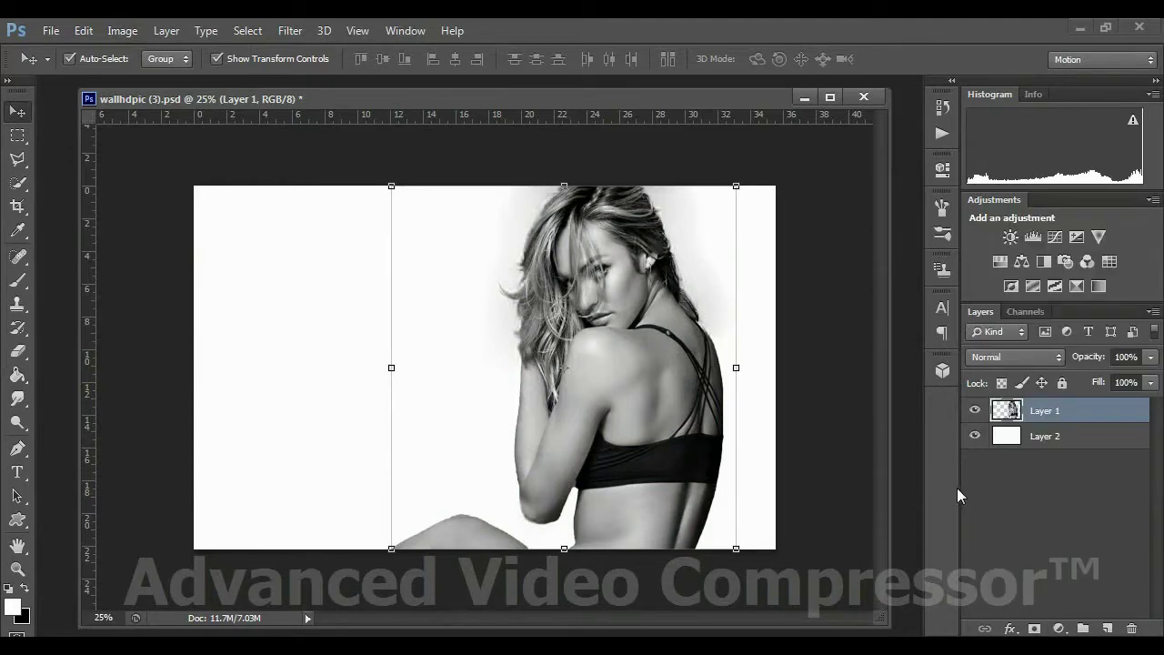
pyautogui.click(17, 189)
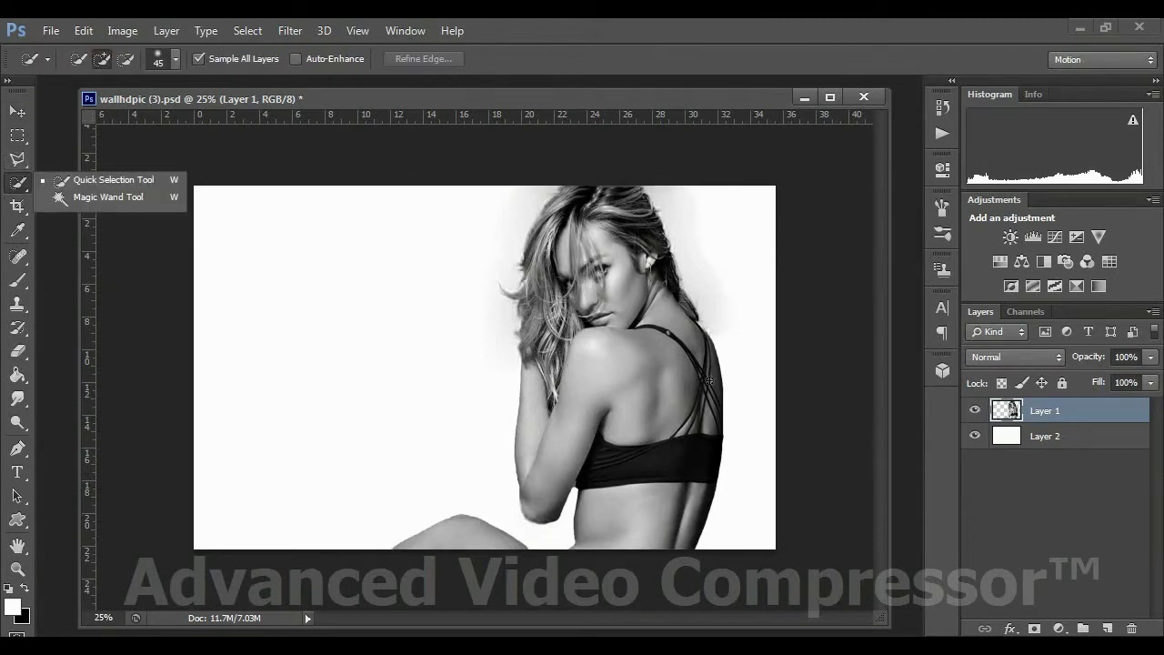
pyautogui.click(22, 111)
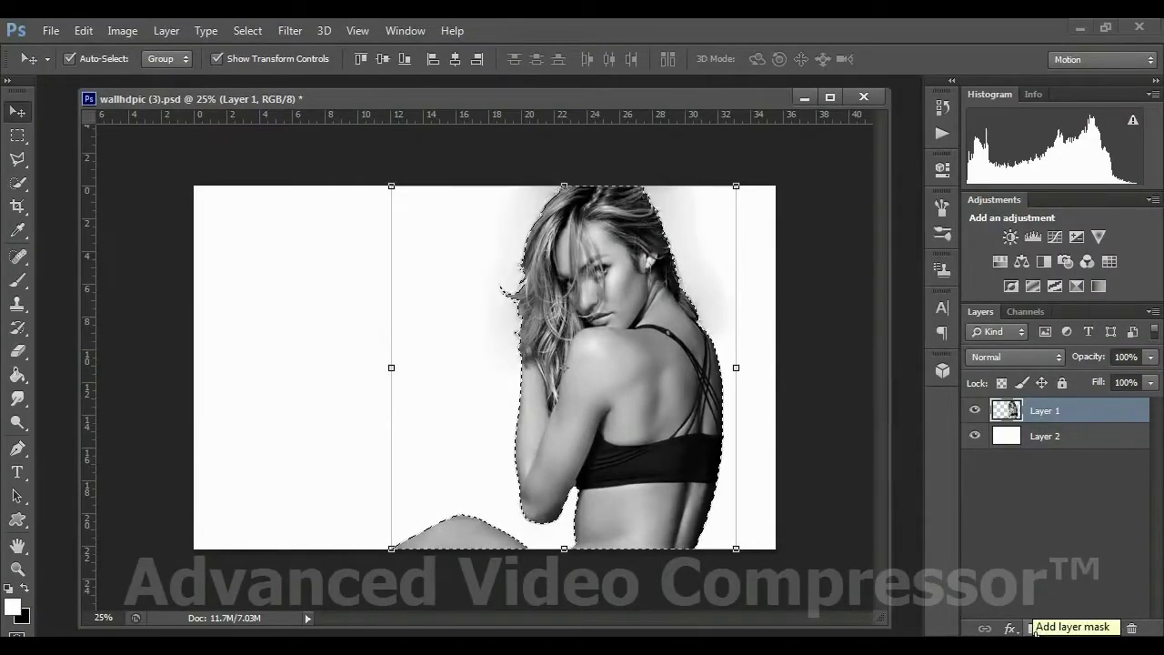
pyautogui.click(1035, 629)
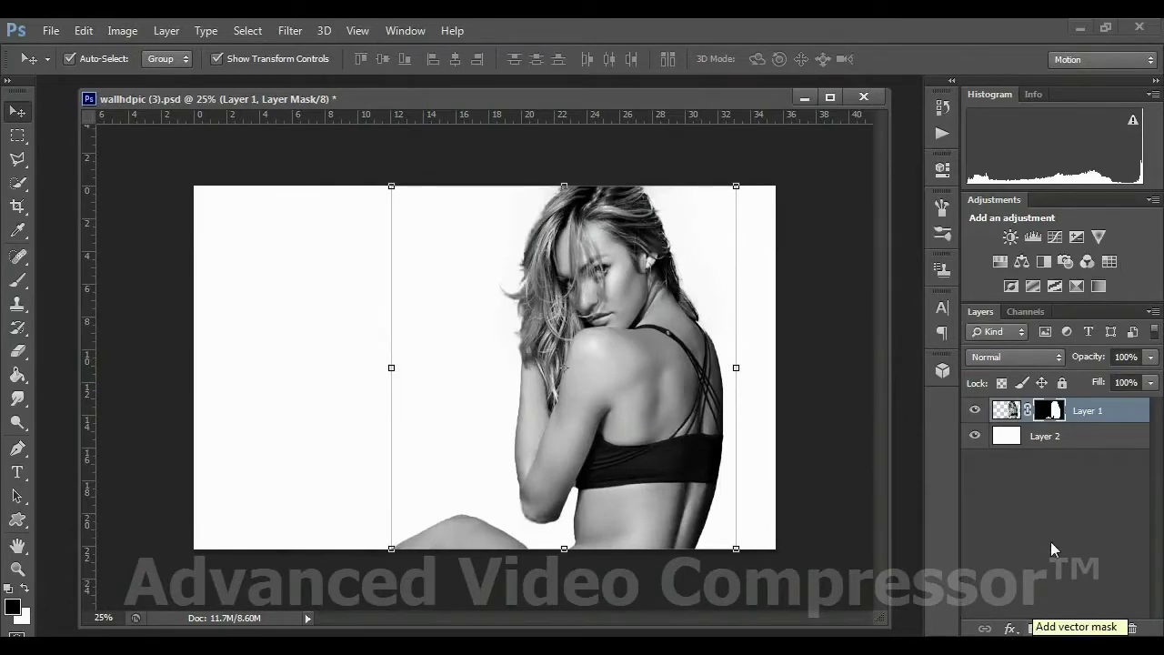
# Add a Hue/Saturation adjustment clipped to Layer 1 and set its lightness to -100
pyautogui.click(1006, 415)
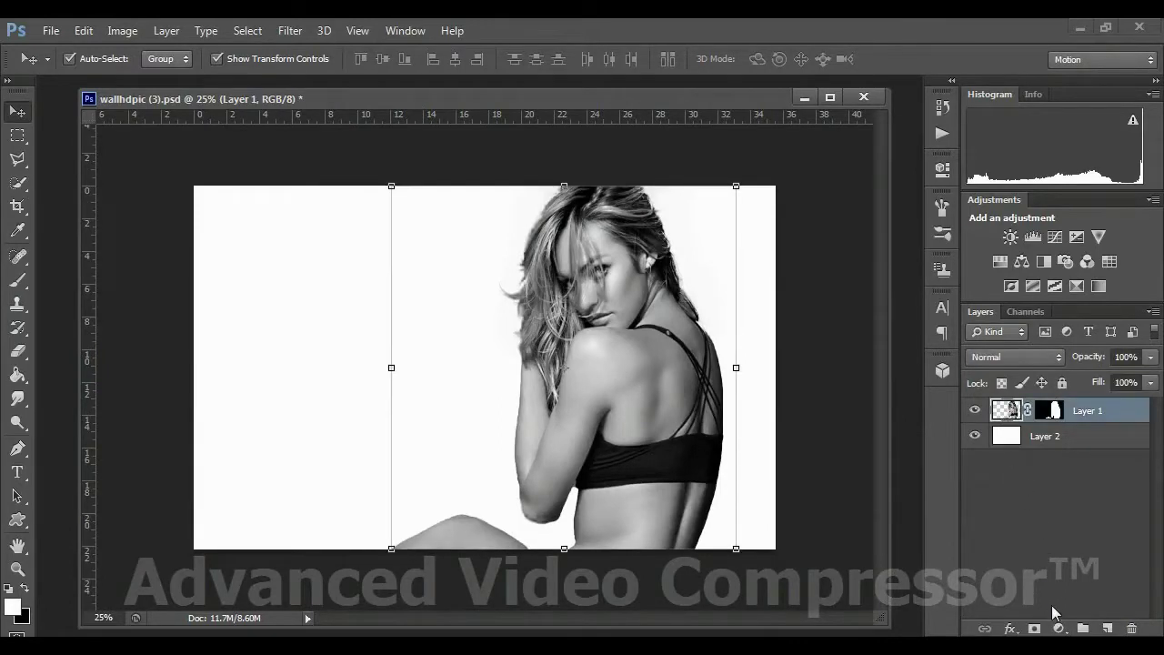
pyautogui.click(1059, 628)
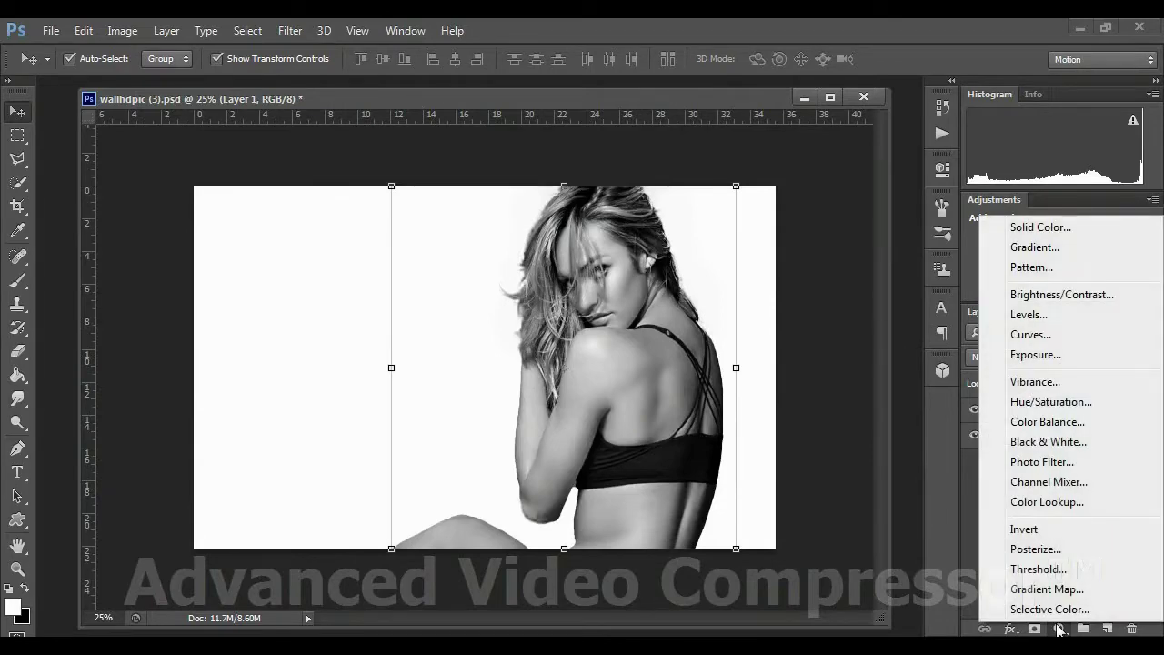
pyautogui.click(1047, 402)
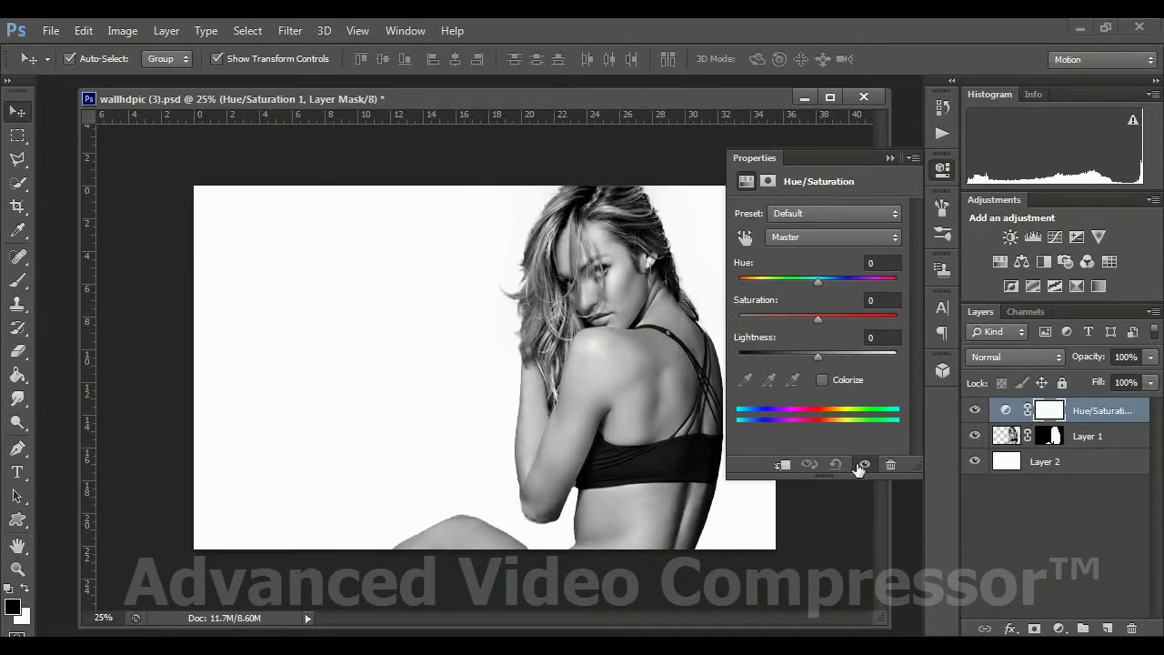
pyautogui.click(783, 465)
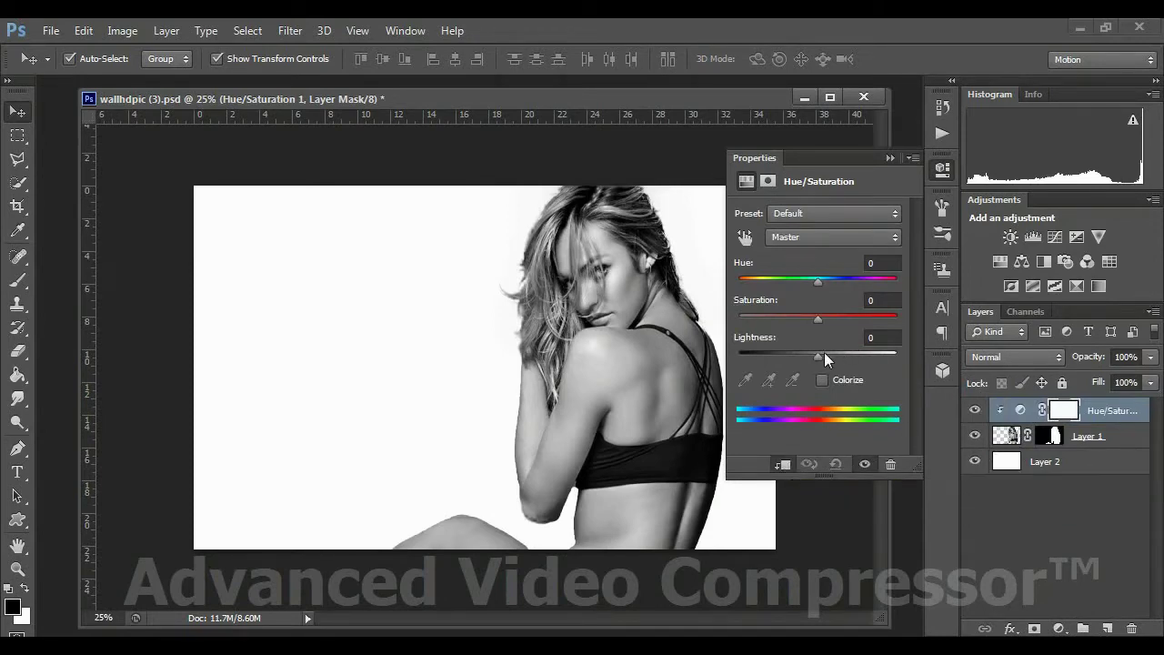
pyautogui.moveTo(817, 356); pyautogui.dragTo(738, 358)
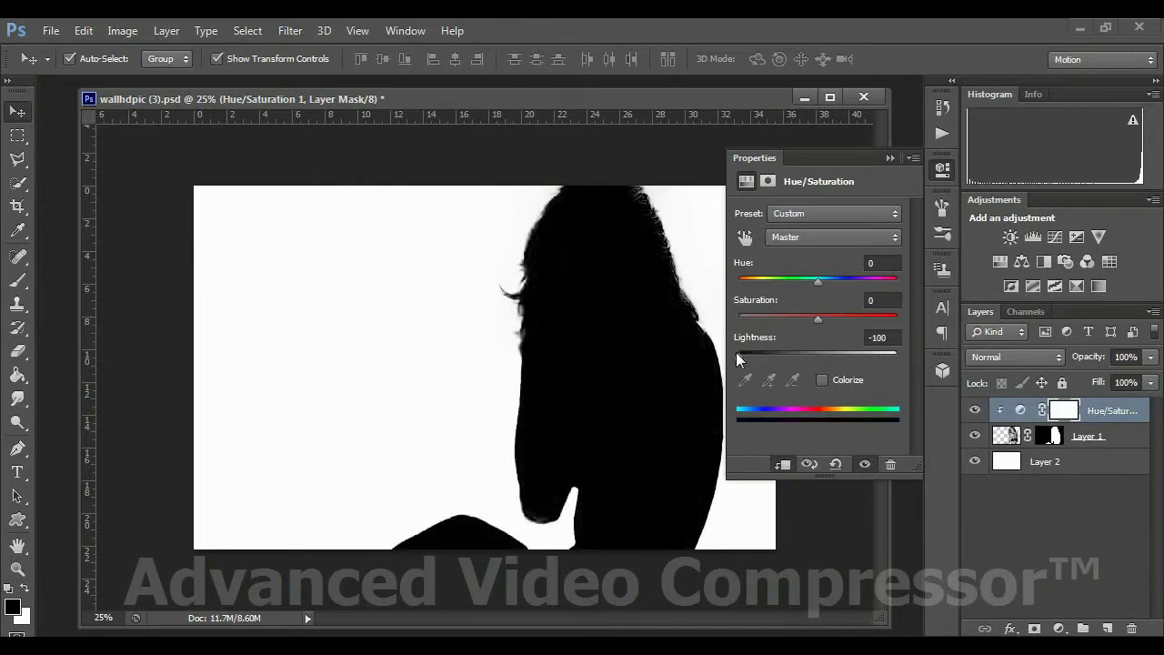
pyautogui.click(892, 159)
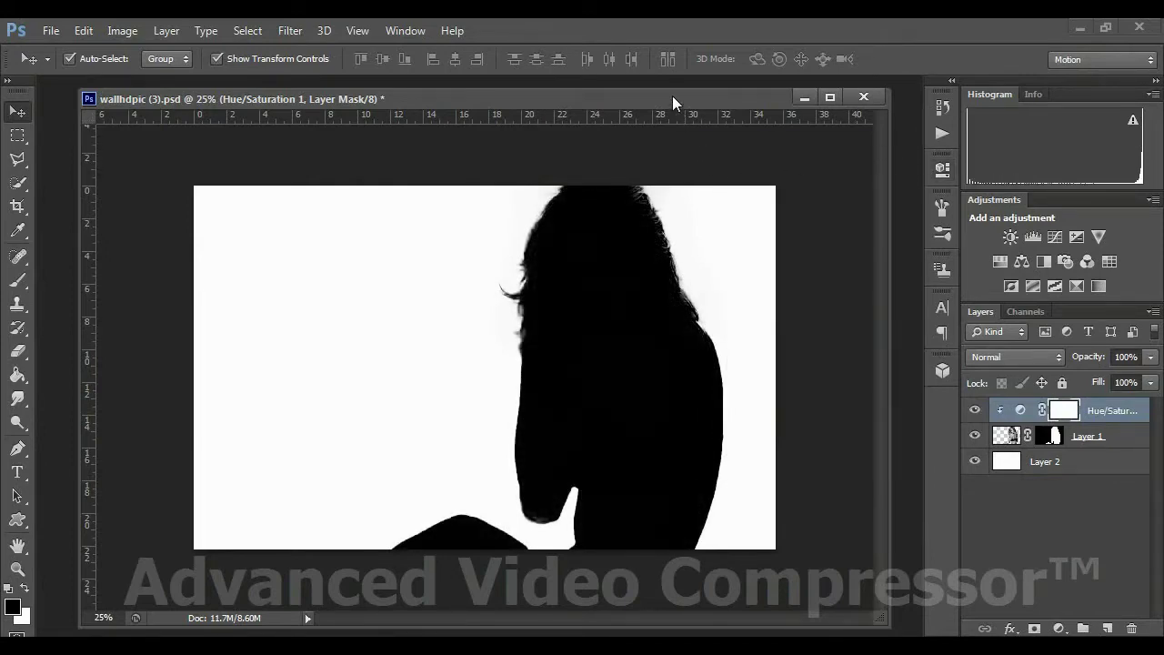
pyautogui.moveTo(672, 95); pyautogui.dragTo(674, 94)
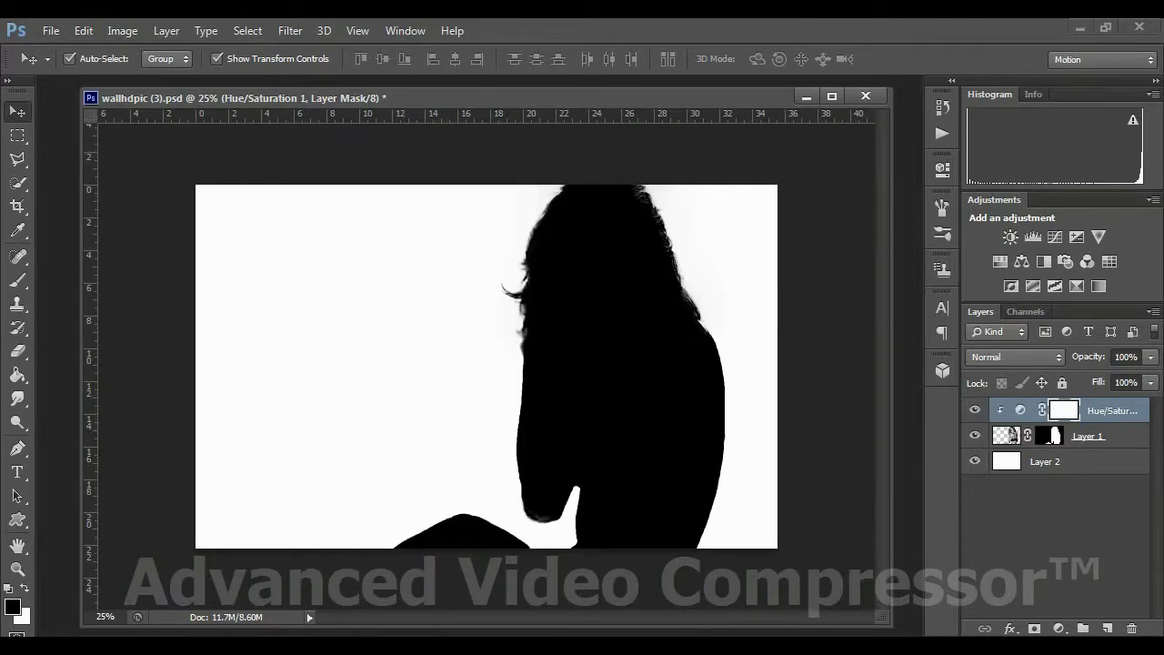
# Open the landscape photo "Ultra HD, 4K, Landscape, 56334495.jpg"
pyautogui.click(47, 33)
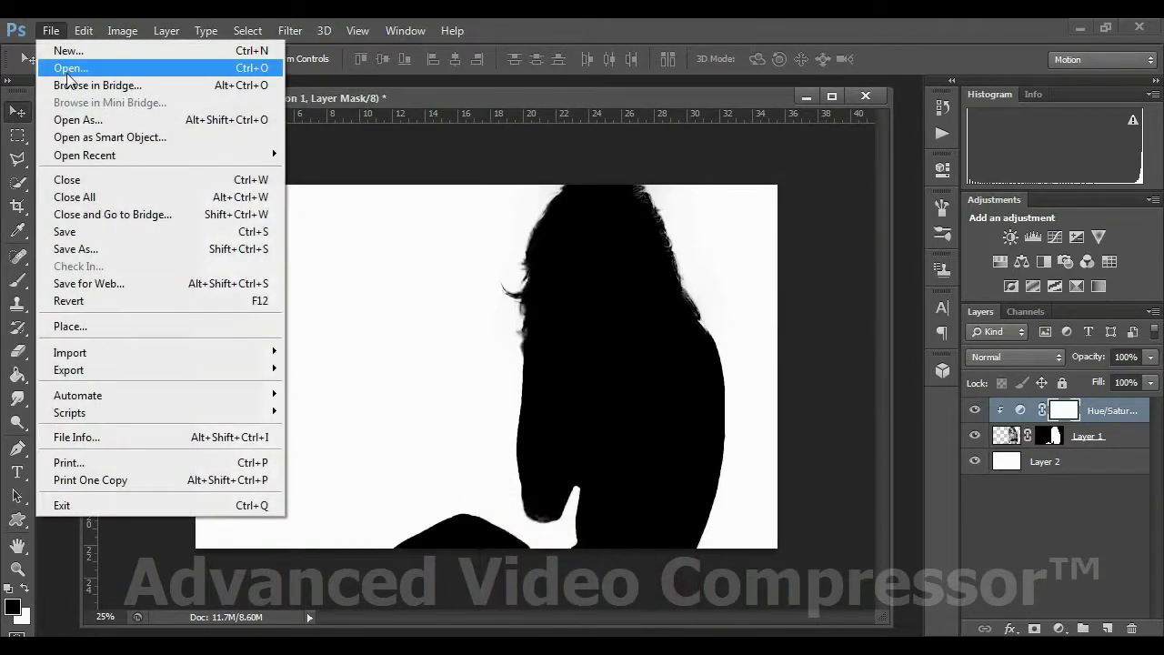
pyautogui.click(66, 73)
pyautogui.click(1049, 29)
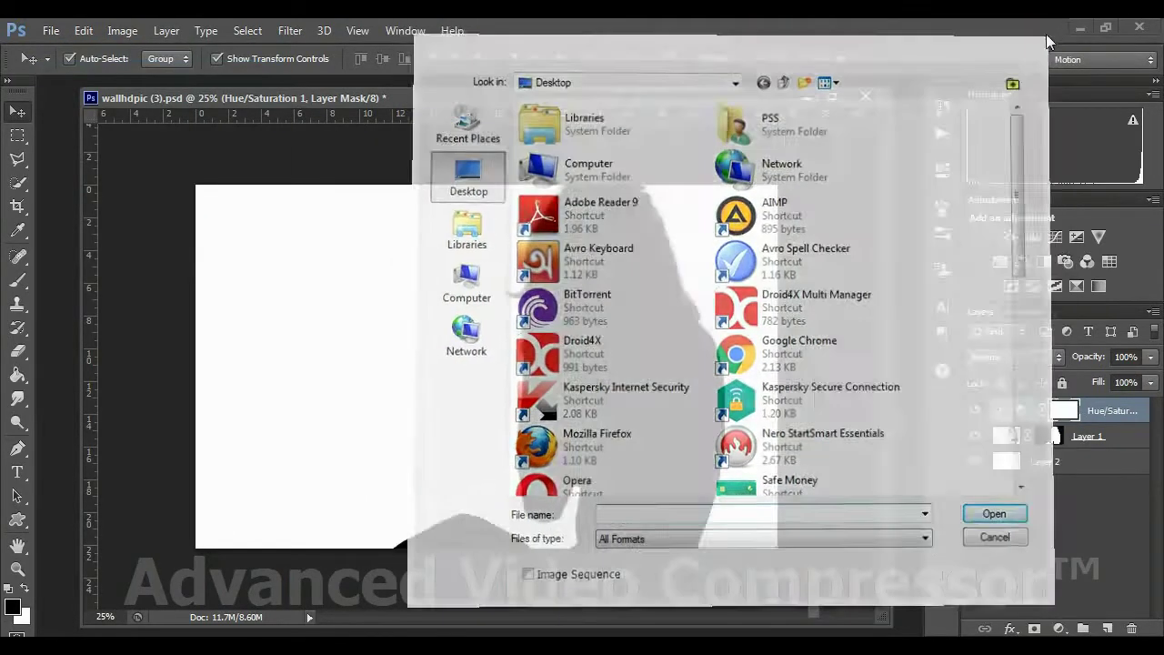
pyautogui.moveTo(491, 648)
pyautogui.click(415, 558)
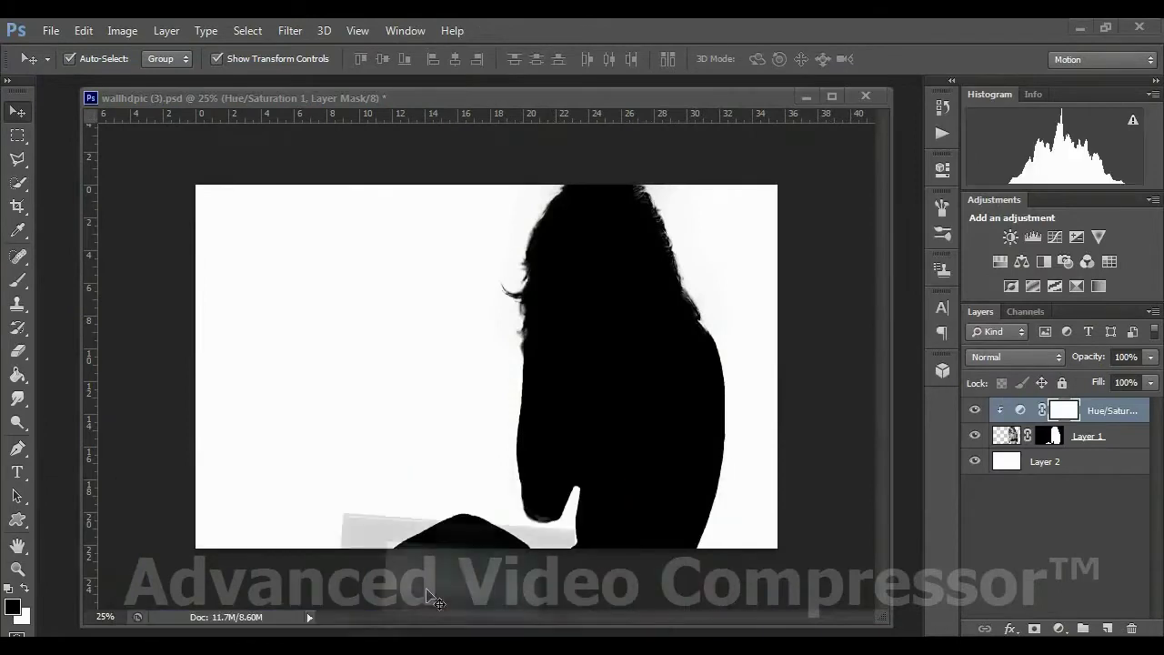
# Copy the landscape photo into wallhdpic (3).psd as a layer above Hue/Saturation and minimize the photo's own window
pyautogui.moveTo(620, 106); pyautogui.dragTo(862, 107)
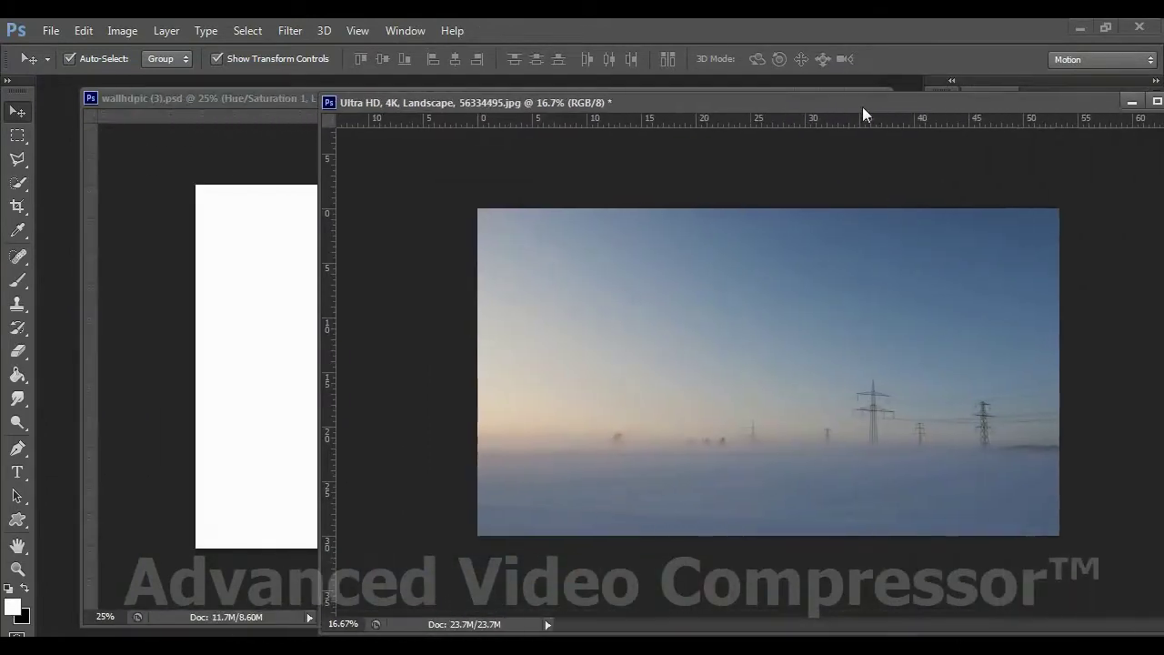
pyautogui.moveTo(764, 354); pyautogui.dragTo(295, 298)
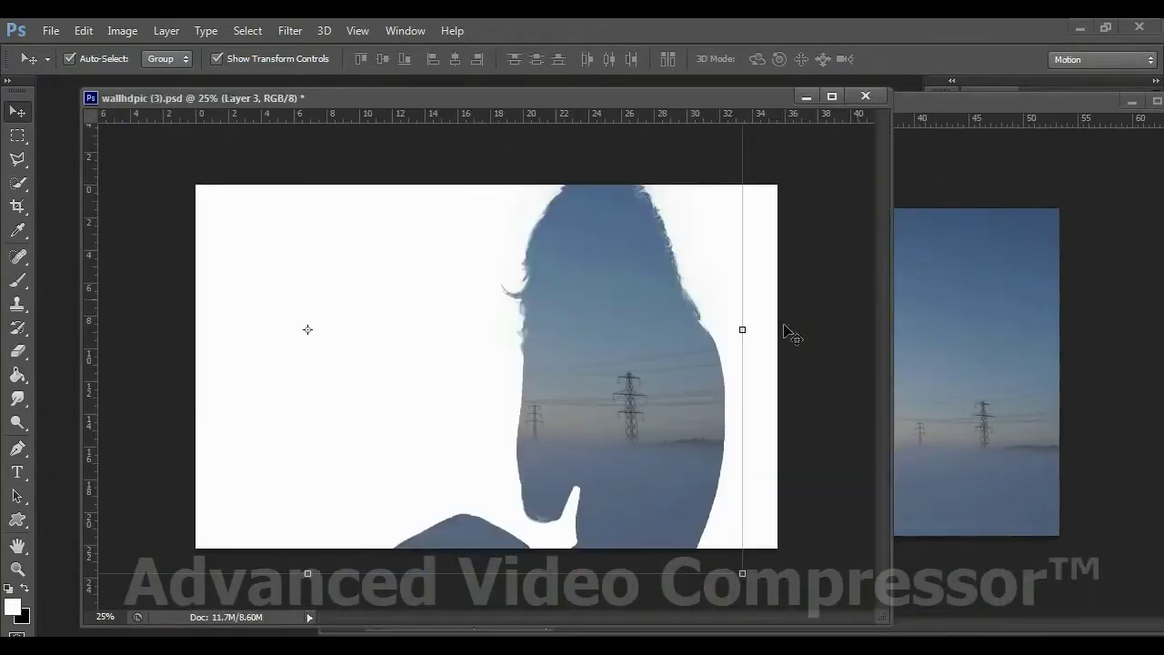
pyautogui.click(1132, 102)
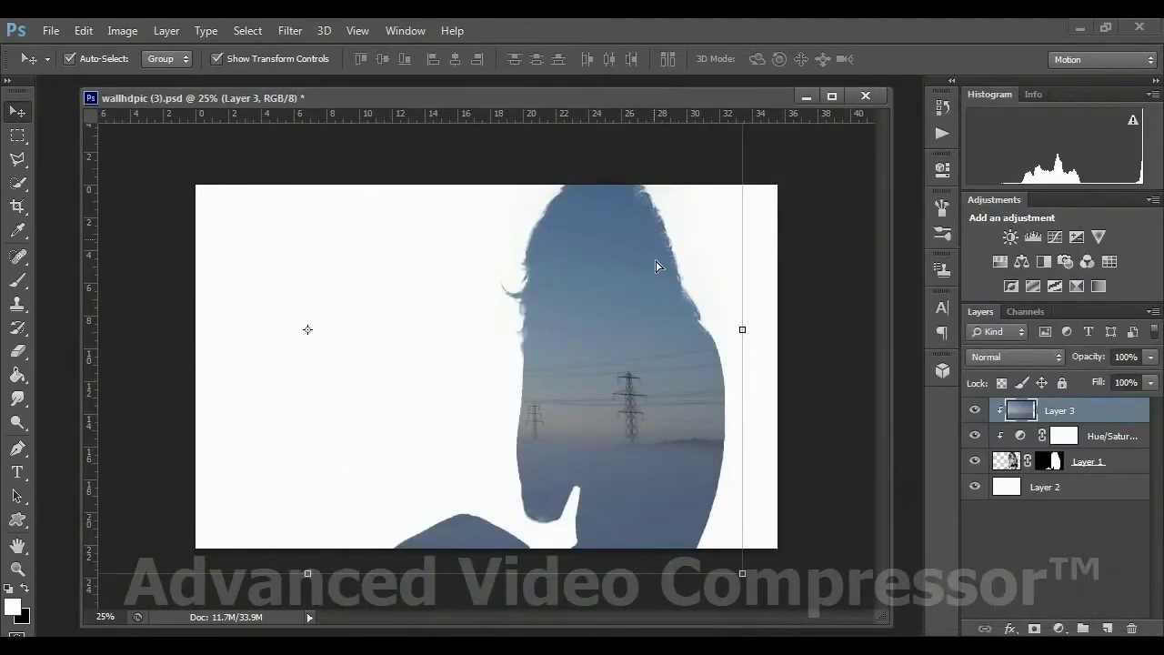
# Scale down the landscape layer, place it over the canvas's empty left side, and release its clipping mask
pyautogui.moveTo(659, 266); pyautogui.dragTo(688, 343)
pyautogui.moveTo(779, 197); pyautogui.dragTo(233, 455)
pyautogui.moveTo(188, 501); pyautogui.dragTo(430, 271)
pyautogui.press('Return')
pyautogui.rightClick(1045, 417)
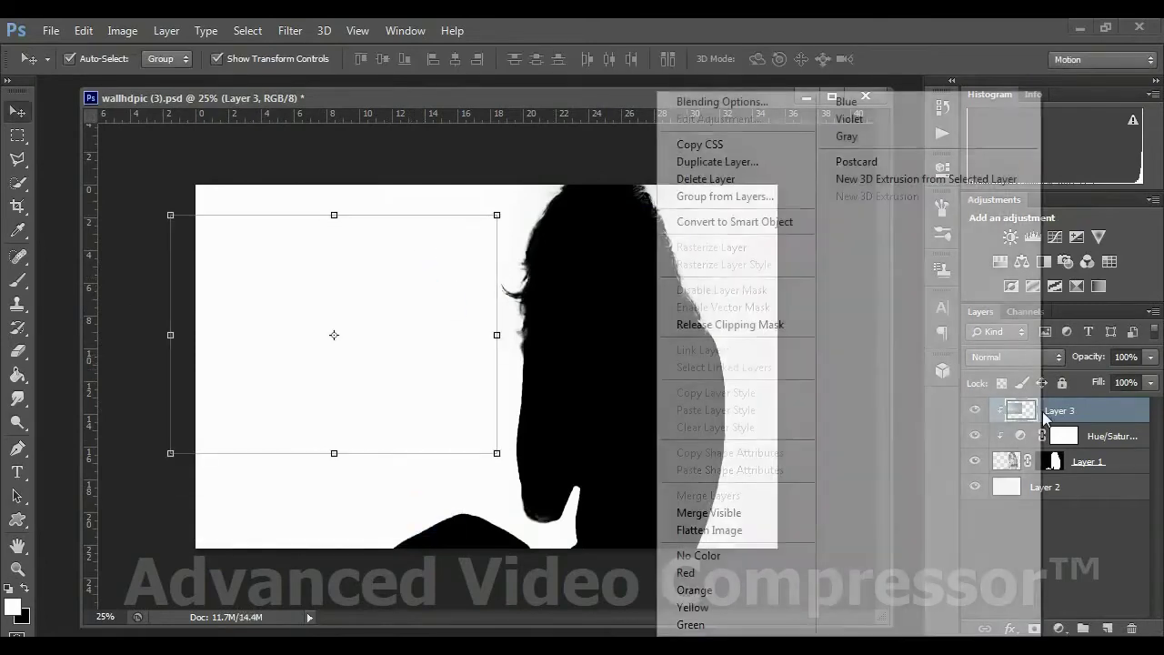
pyautogui.click(804, 325)
# Move the landscape layer over the silhouette and stretch it with Free Transform to cover the whole canvas
pyautogui.moveTo(408, 355); pyautogui.dragTo(643, 350)
pyautogui.hotkey('ctrl', 't')
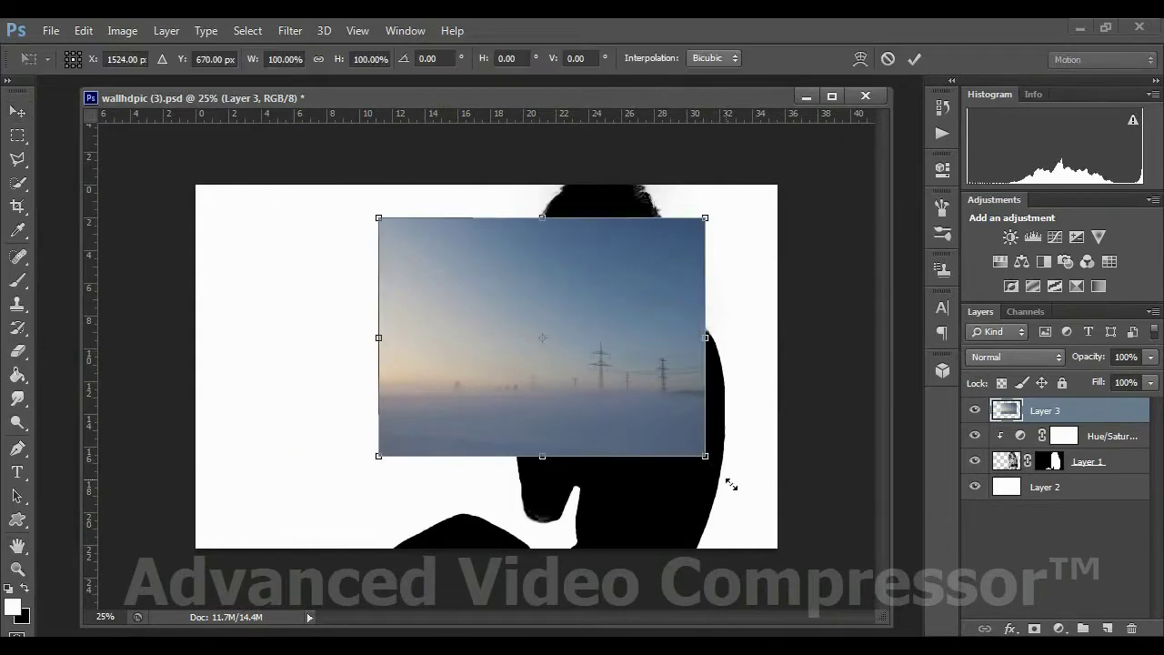
pyautogui.moveTo(731, 485); pyautogui.dragTo(791, 564)
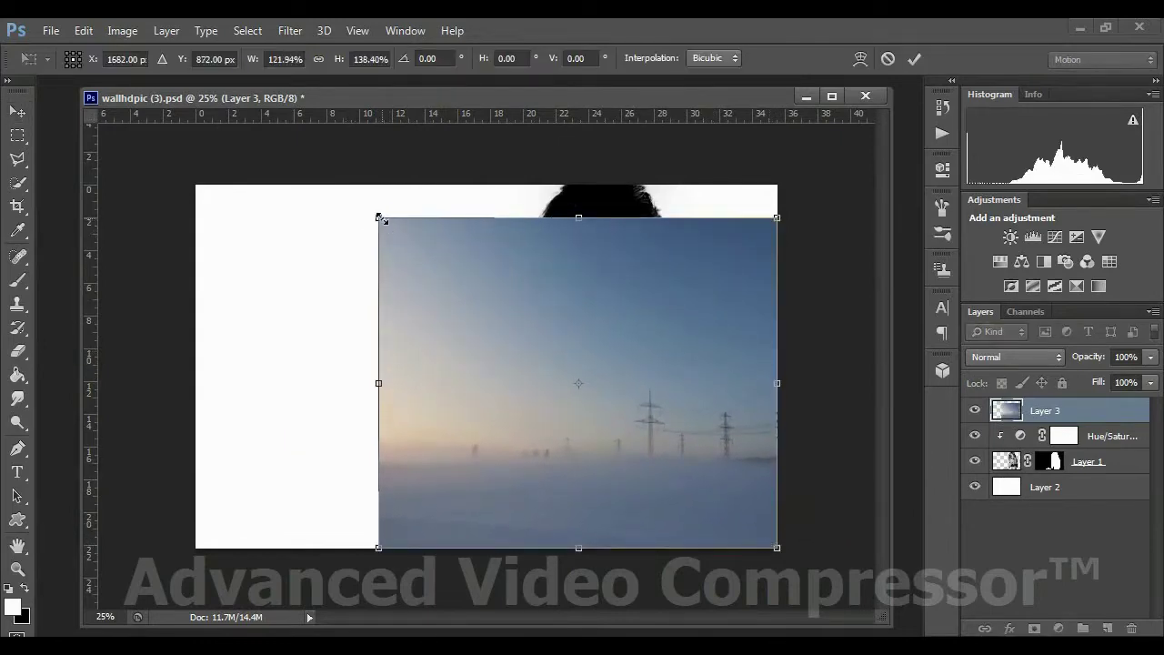
pyautogui.moveTo(379, 218); pyautogui.dragTo(197, 185)
pyautogui.press('Return')
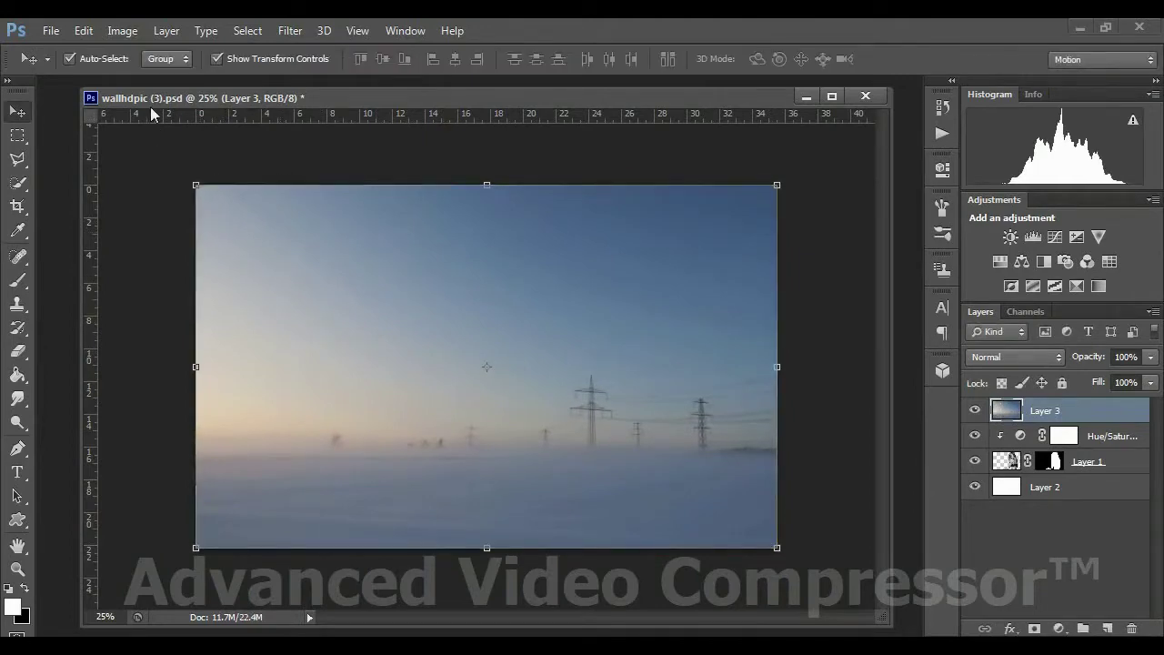
# Desaturate the landscape layer to turn it black and white
pyautogui.click(122, 31)
pyautogui.moveTo(200, 78)
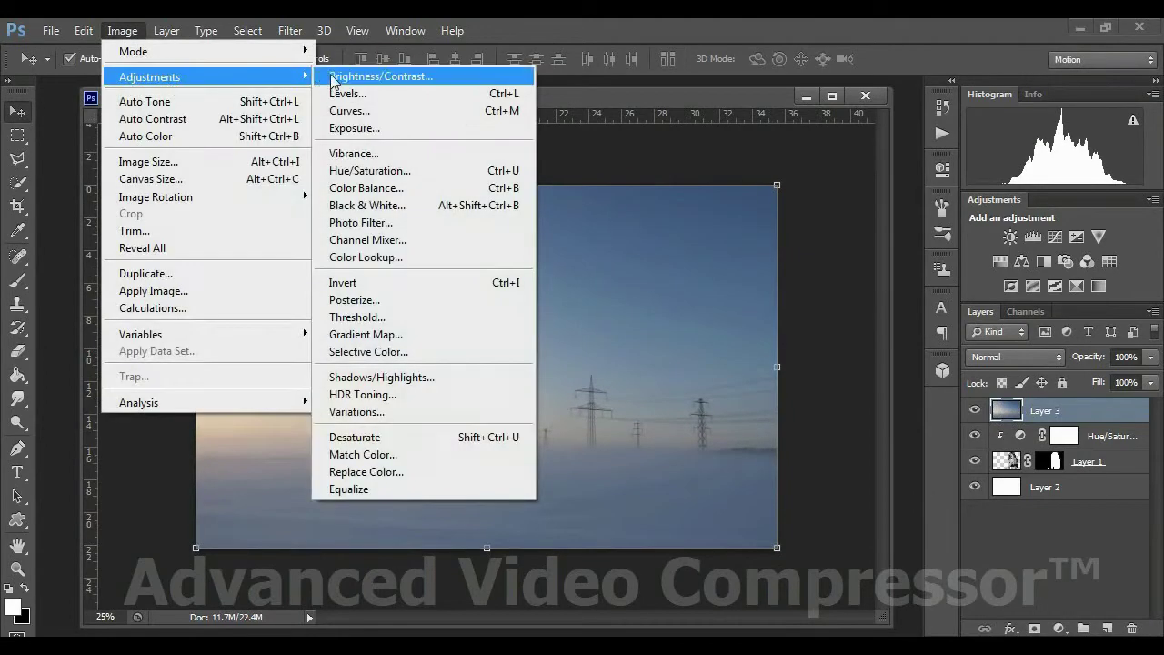
pyautogui.click(354, 437)
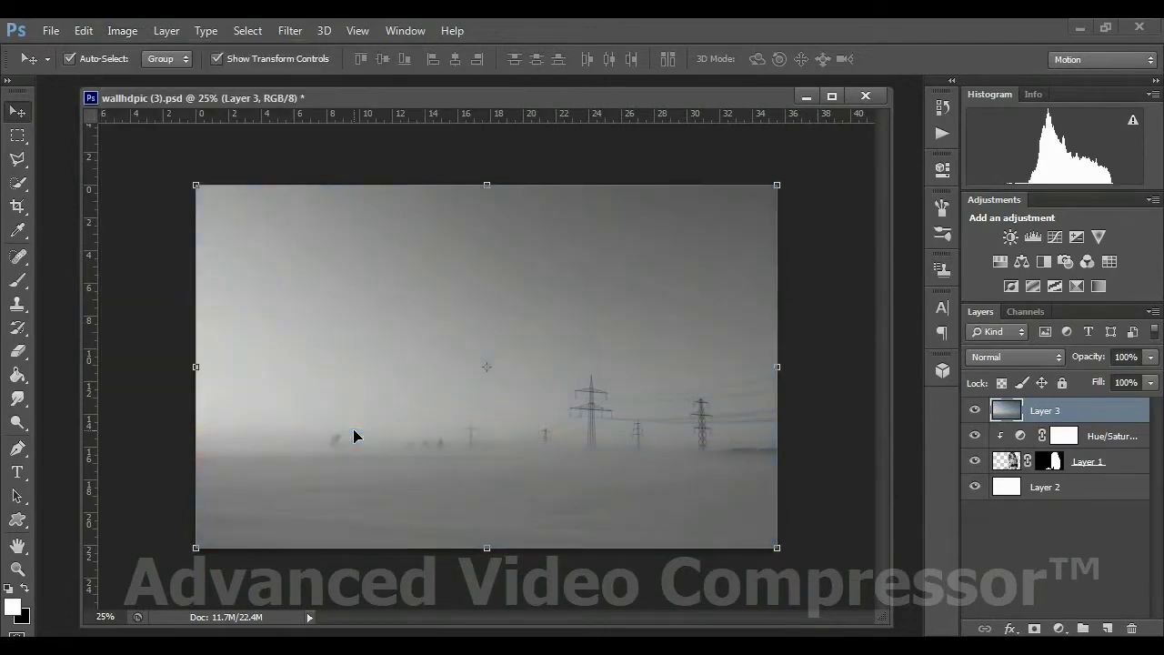
# Clip the landscape layer to the woman's silhouette with a clipping mask and add a white layer mask to it
pyautogui.click(975, 411)
pyautogui.click(974, 411)
pyautogui.rightClick(1018, 417)
pyautogui.rightClick(1055, 416)
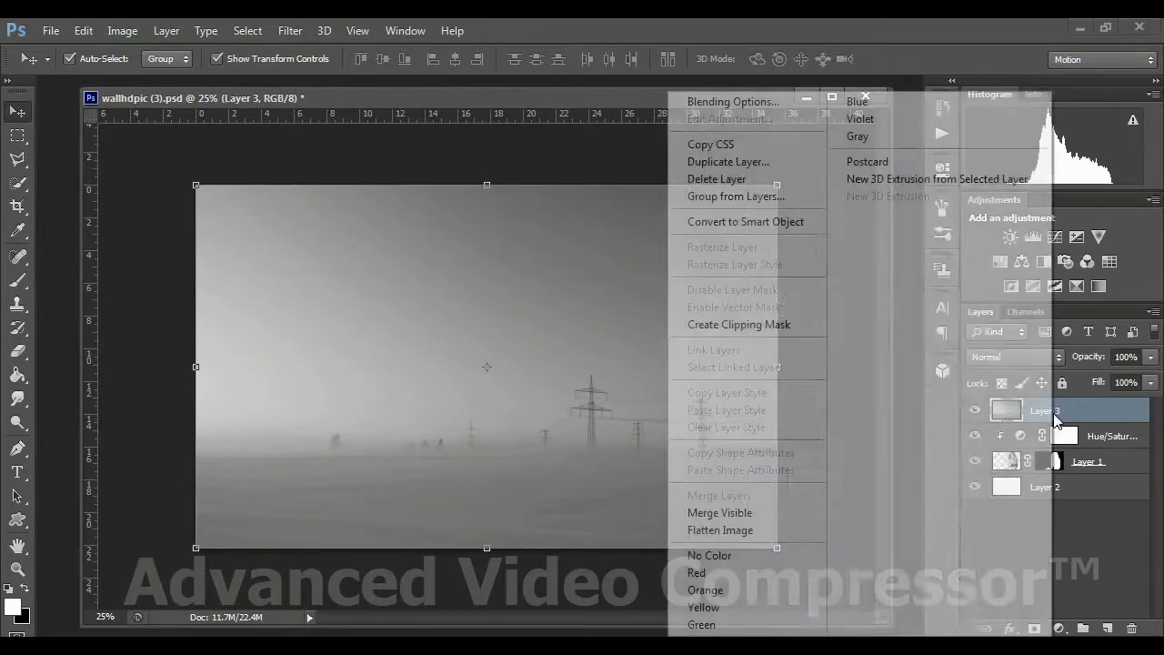
pyautogui.click(745, 327)
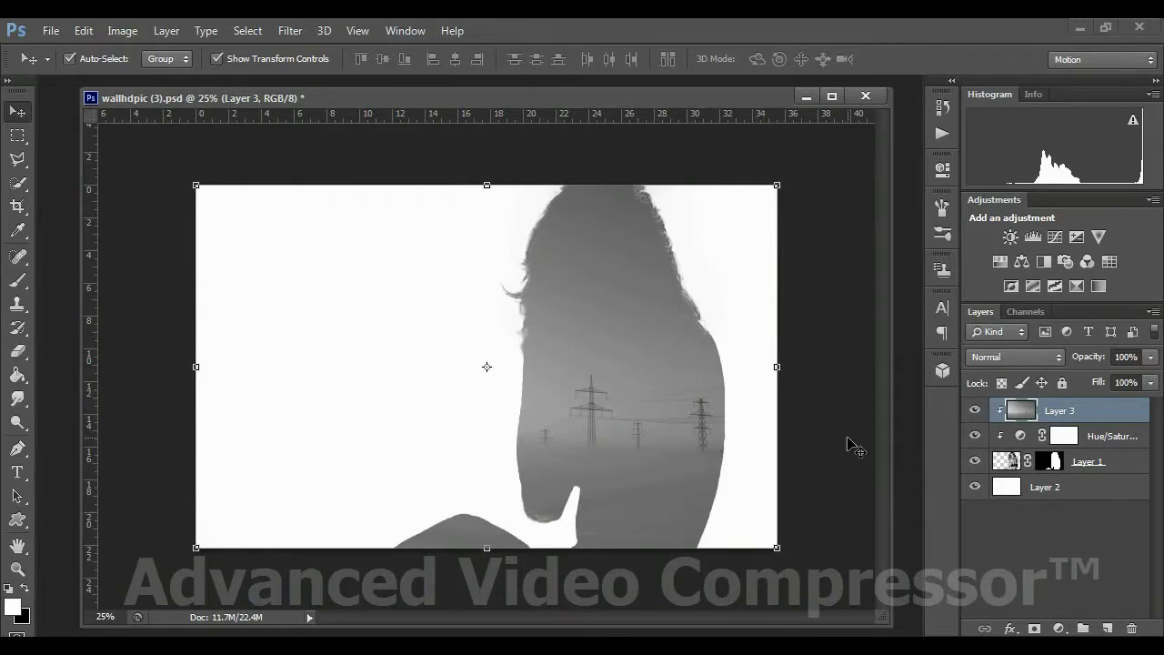
pyautogui.click(1034, 628)
pyautogui.press('x')
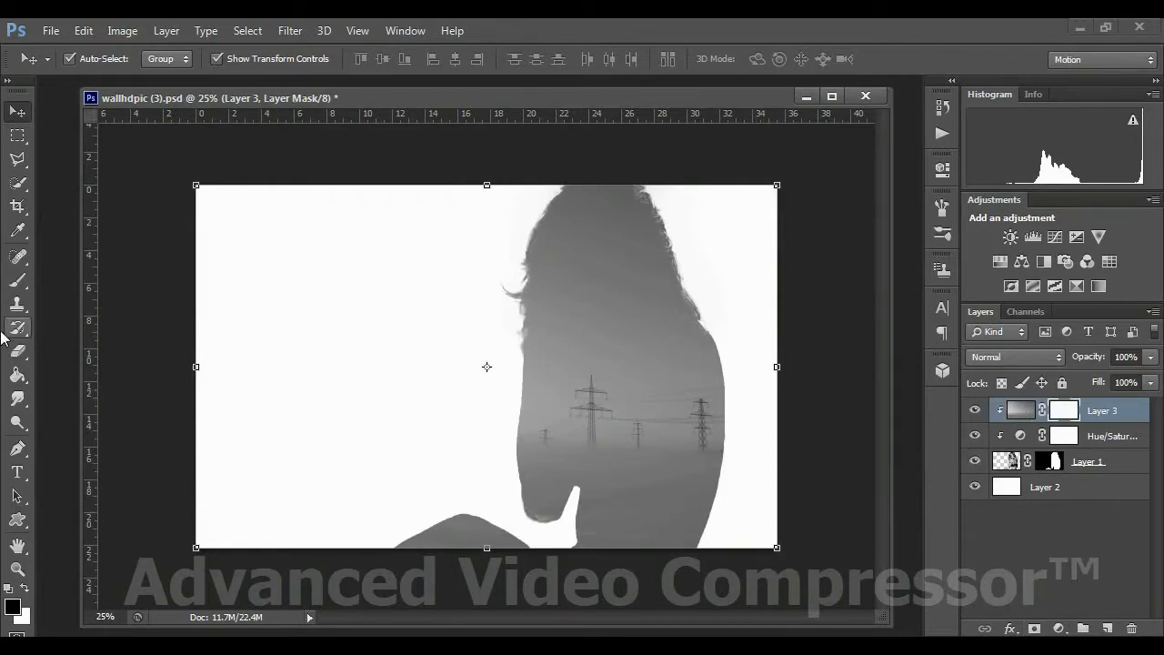
pyautogui.click(20, 286)
pyautogui.click(507, 314)
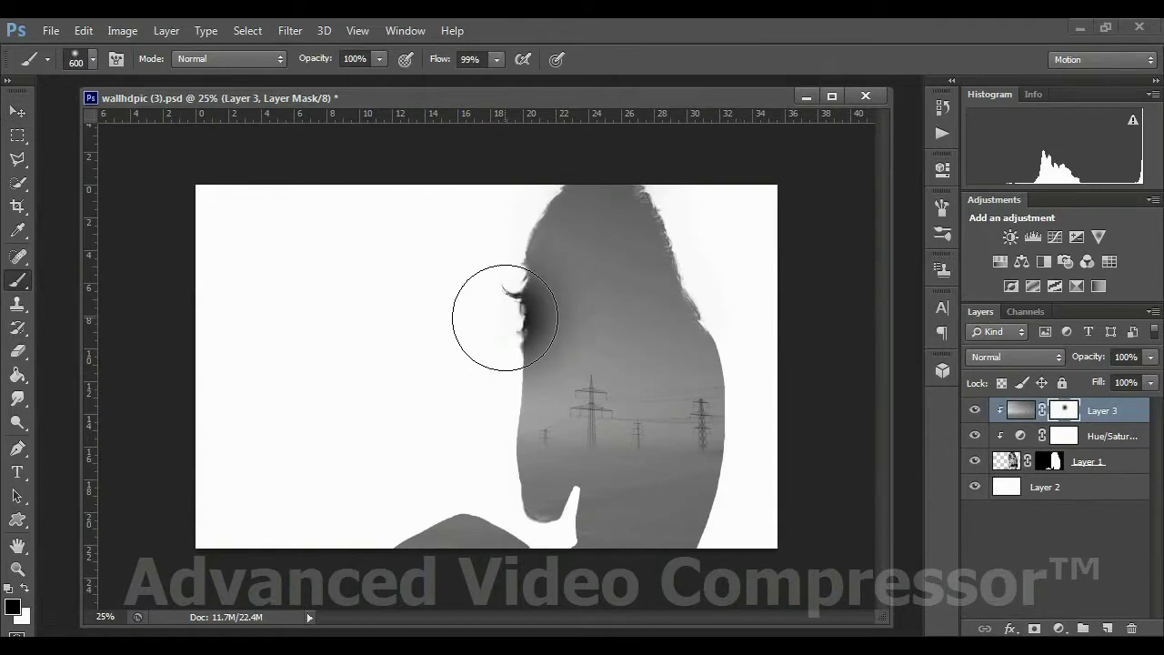
pyautogui.click(525, 248)
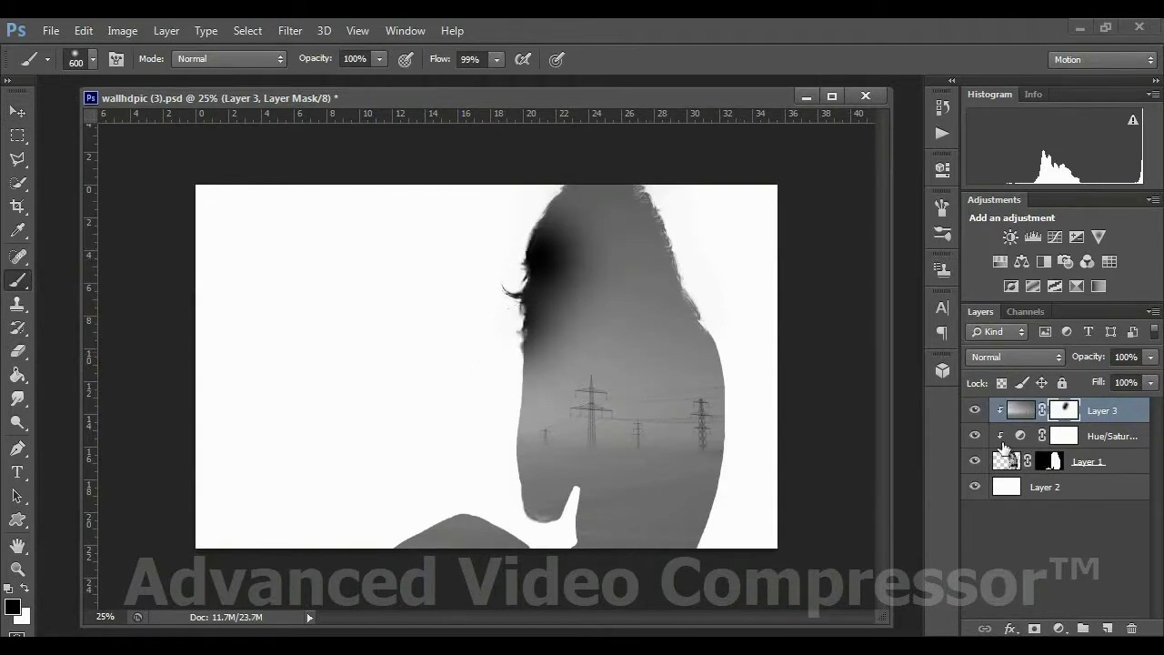
pyautogui.hotkey('ctrl', 'alt', 'z')
pyautogui.hotkey('ctrl', 'alt', 'z')
# Hide the landscape layer, Layer 3
pyautogui.click(975, 410)
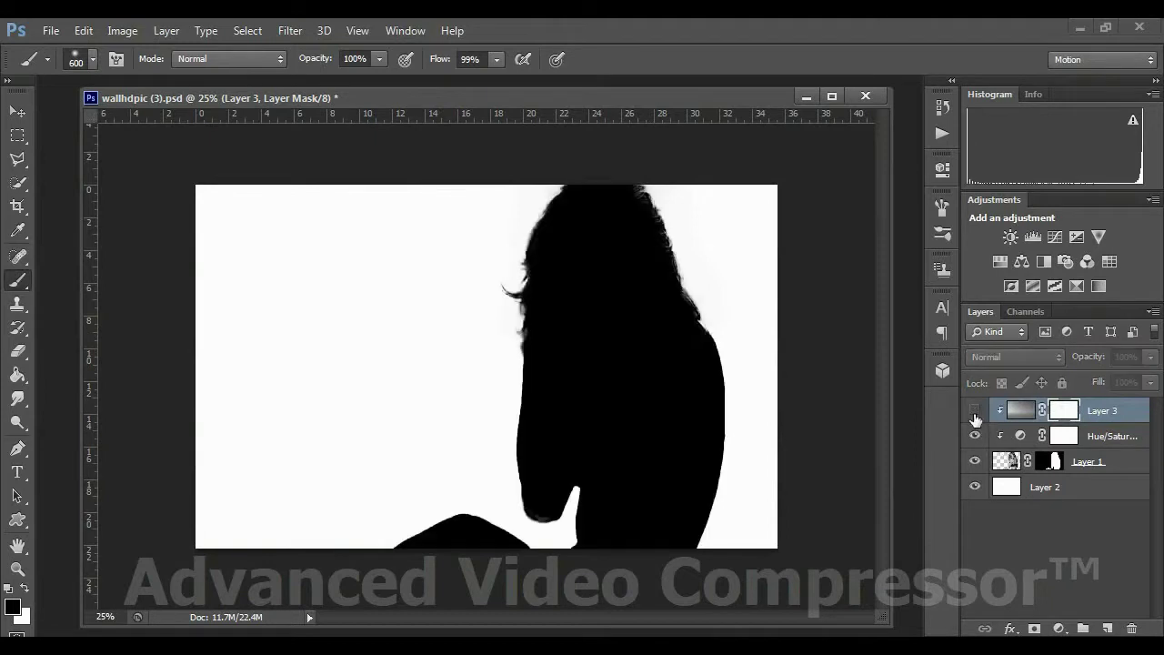
pyautogui.click(1064, 438)
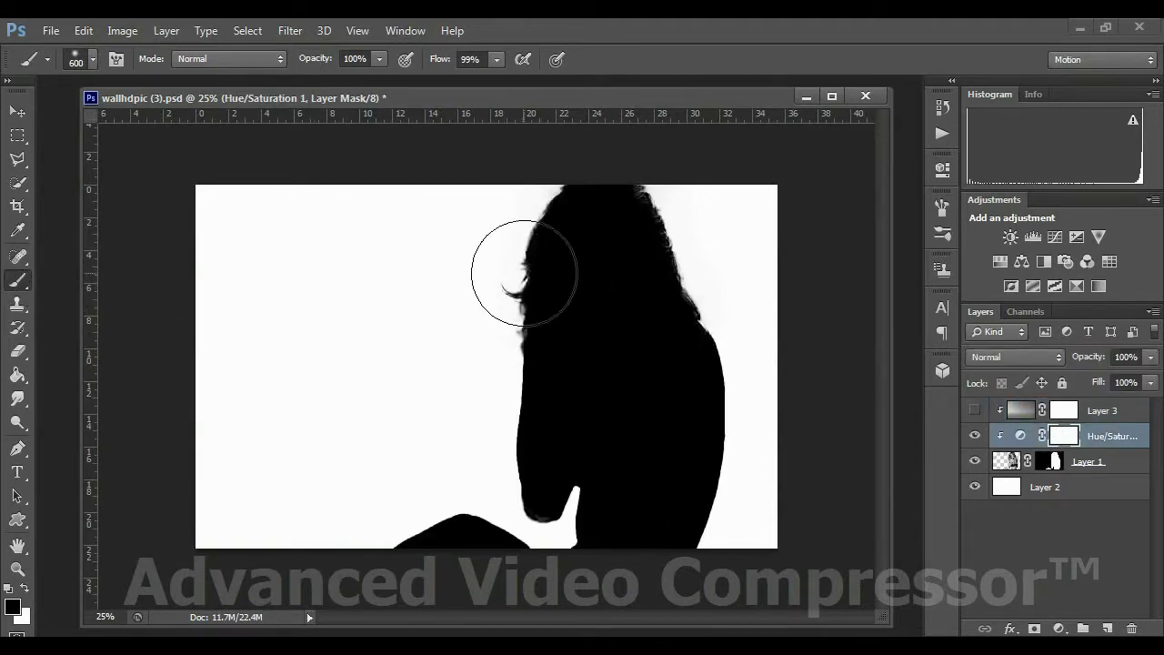
pyautogui.moveTo(519, 260)
pyautogui.mouseDown()
pyautogui.moveTo(546, 229)
pyautogui.moveTo(552, 187)
pyautogui.moveTo(533, 341)
pyautogui.moveTo(400, 379)
pyautogui.mouseUp()
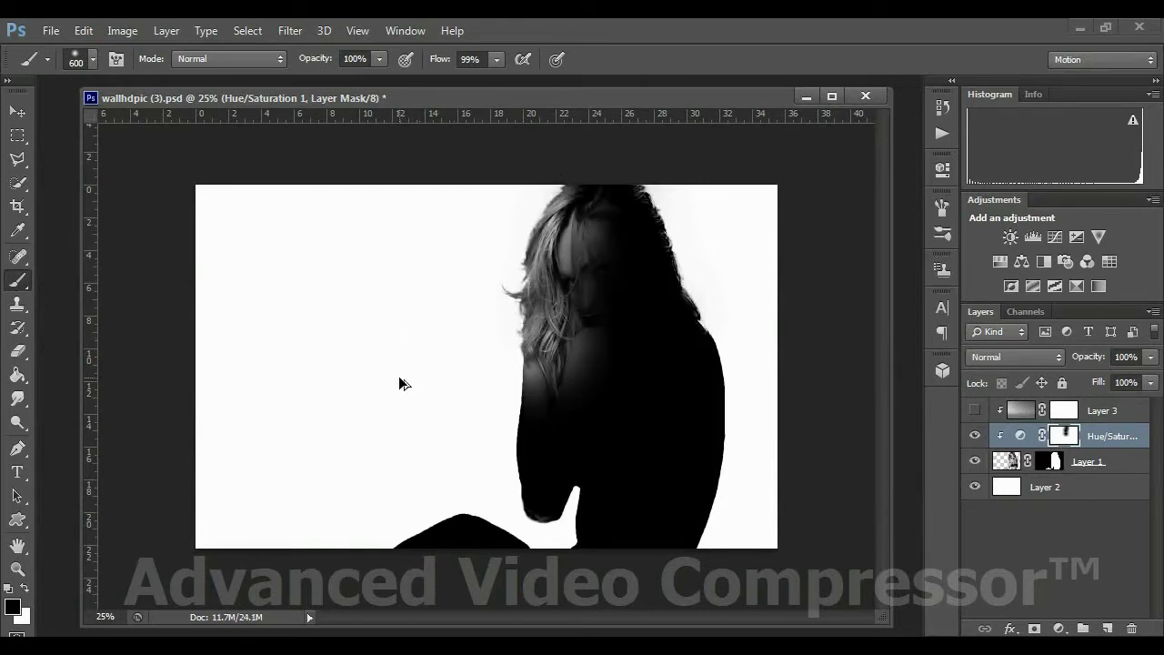
pyautogui.hotkey('ctrl', 'alt', 'z')
pyautogui.hotkey('ctrl', 'alt', 'z')
pyautogui.hotkey('ctrl', 'alt', 'z')
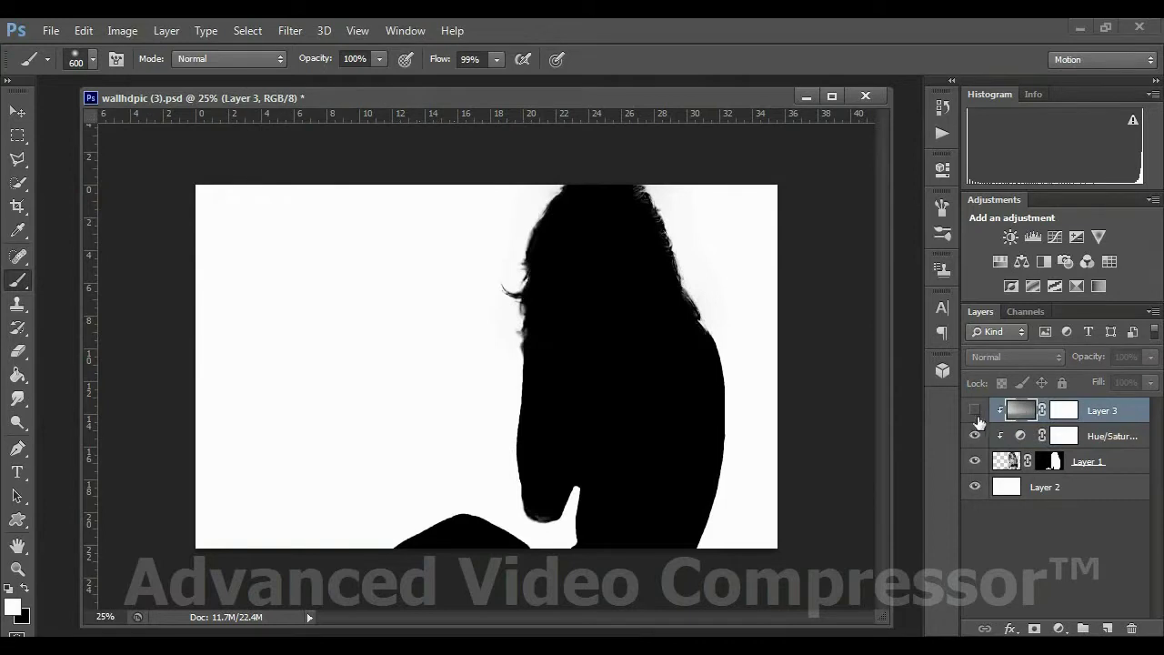
pyautogui.click(975, 412)
pyautogui.click(976, 411)
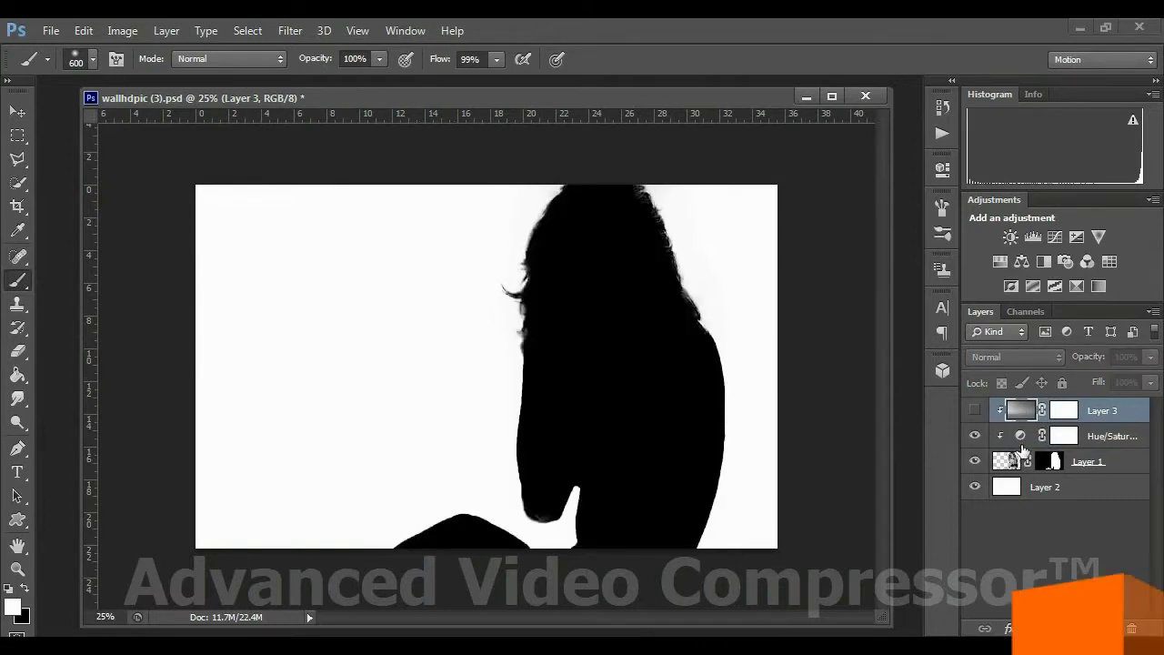
pyautogui.click(975, 436)
pyautogui.click(976, 437)
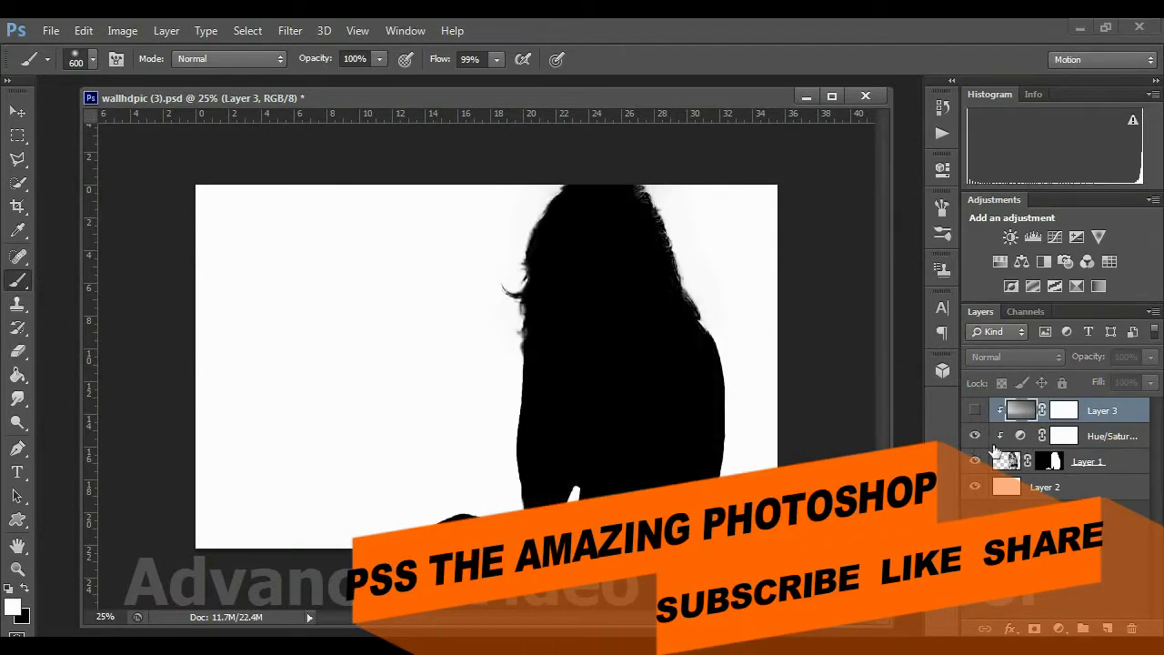
# Paint black on the Hue/Saturation mask with a size 800 brush at 53% flow to reveal the woman's hair, face, arms and back
pyautogui.click(1065, 436)
pyautogui.press('x')
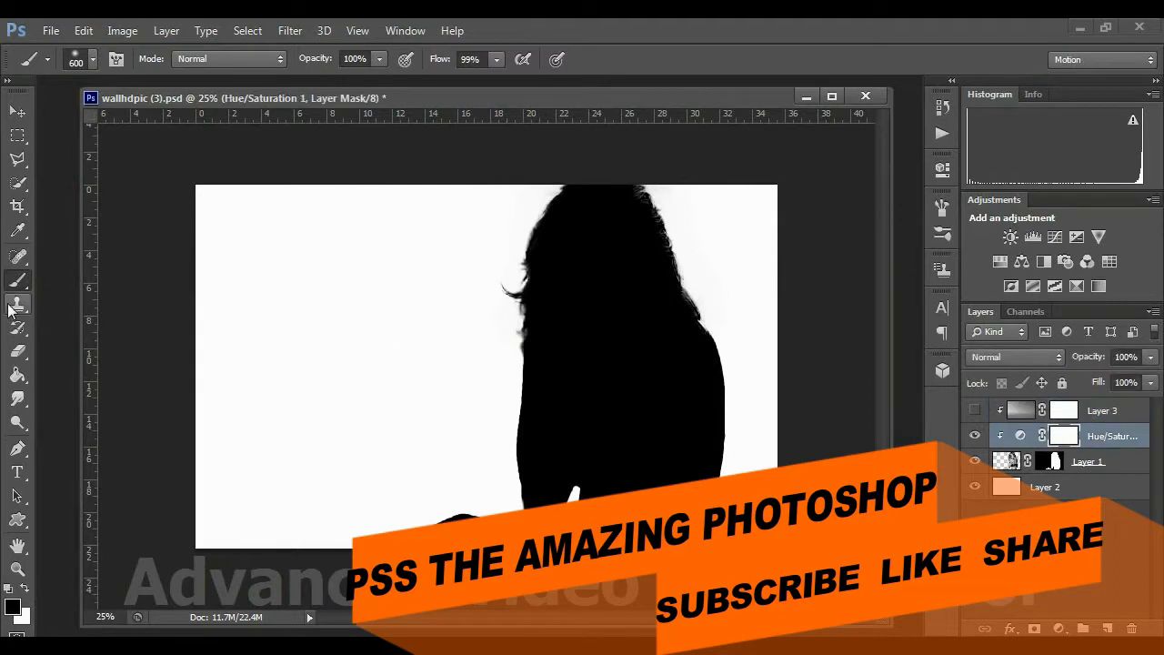
pyautogui.click(496, 59)
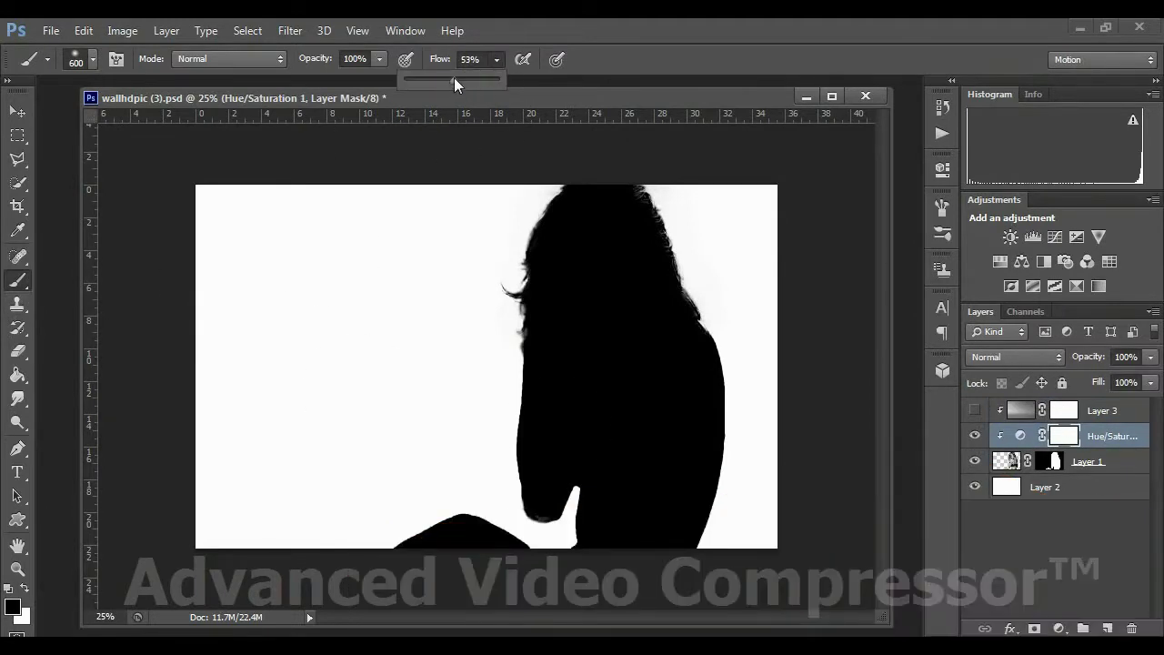
pyautogui.press(']')
pyautogui.press(']')
pyautogui.click(540, 259)
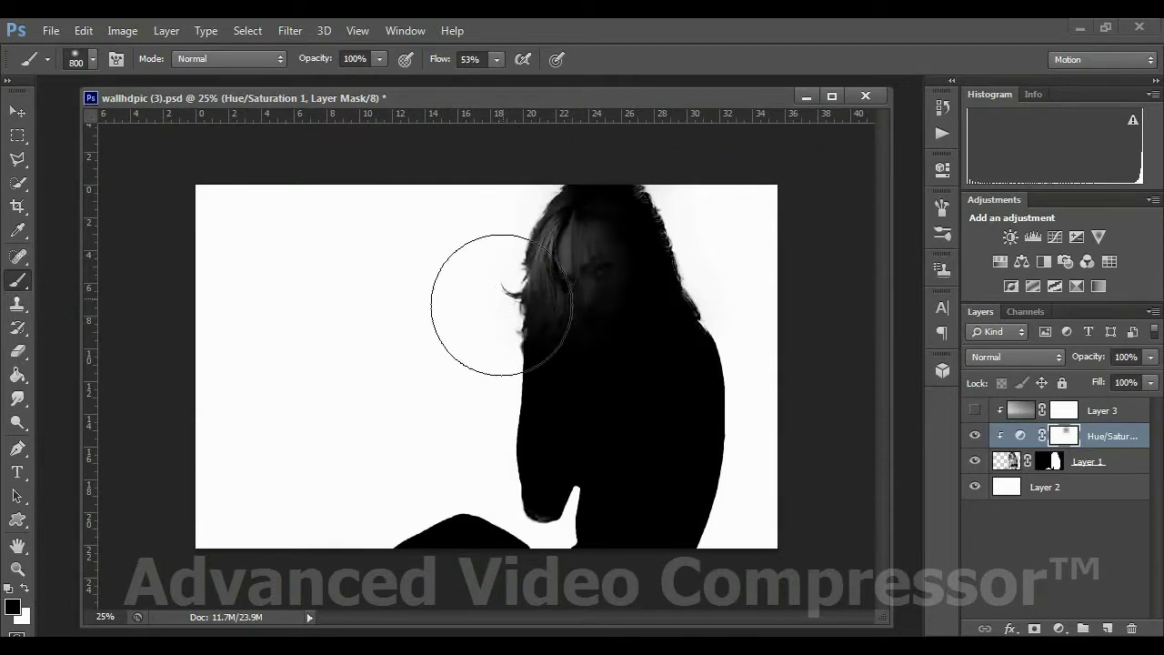
pyautogui.moveTo(542, 205)
pyautogui.mouseDown()
pyautogui.moveTo(503, 373)
pyautogui.moveTo(506, 294)
pyautogui.moveTo(493, 421)
pyautogui.moveTo(521, 283)
pyautogui.moveTo(673, 259)
pyautogui.moveTo(673, 246)
pyautogui.moveTo(728, 285)
pyautogui.moveTo(681, 206)
pyautogui.moveTo(819, 443)
pyautogui.moveTo(739, 422)
pyautogui.moveTo(767, 495)
pyautogui.moveTo(717, 363)
pyautogui.moveTo(741, 484)
pyautogui.moveTo(711, 566)
pyautogui.moveTo(449, 567)
pyautogui.moveTo(452, 541)
pyautogui.moveTo(460, 552)
pyautogui.moveTo(523, 519)
pyautogui.moveTo(525, 426)
pyautogui.mouseUp()
pyautogui.moveTo(537, 512); pyautogui.dragTo(534, 570)
pyautogui.moveTo(550, 332)
pyautogui.mouseDown()
pyautogui.moveTo(577, 334)
pyautogui.moveTo(571, 382)
pyautogui.moveTo(592, 467)
pyautogui.mouseUp()
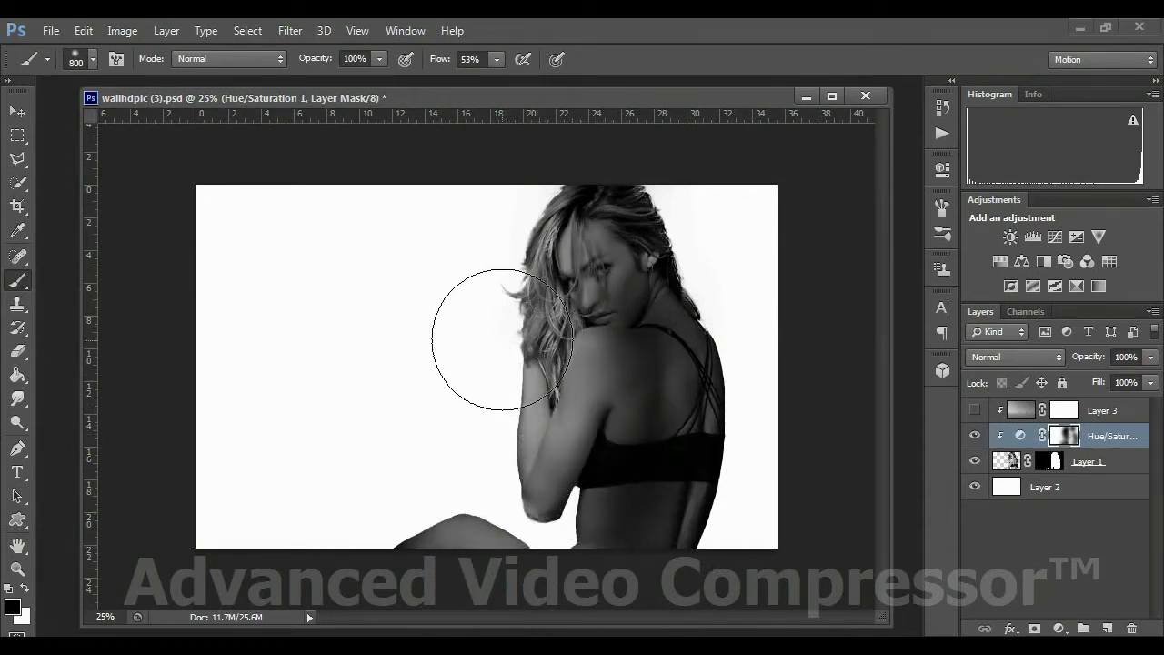
# Show the landscape layer and paint black on its mask to reveal the woman's front hair, forearm and knee
pyautogui.click(976, 411)
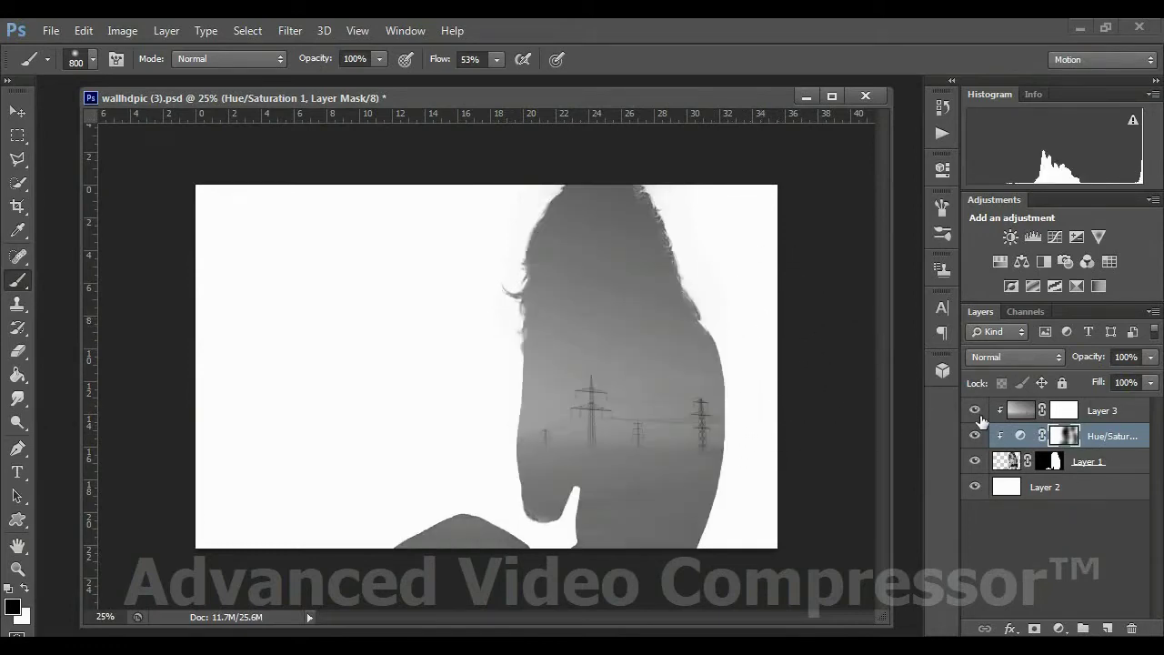
pyautogui.click(1055, 411)
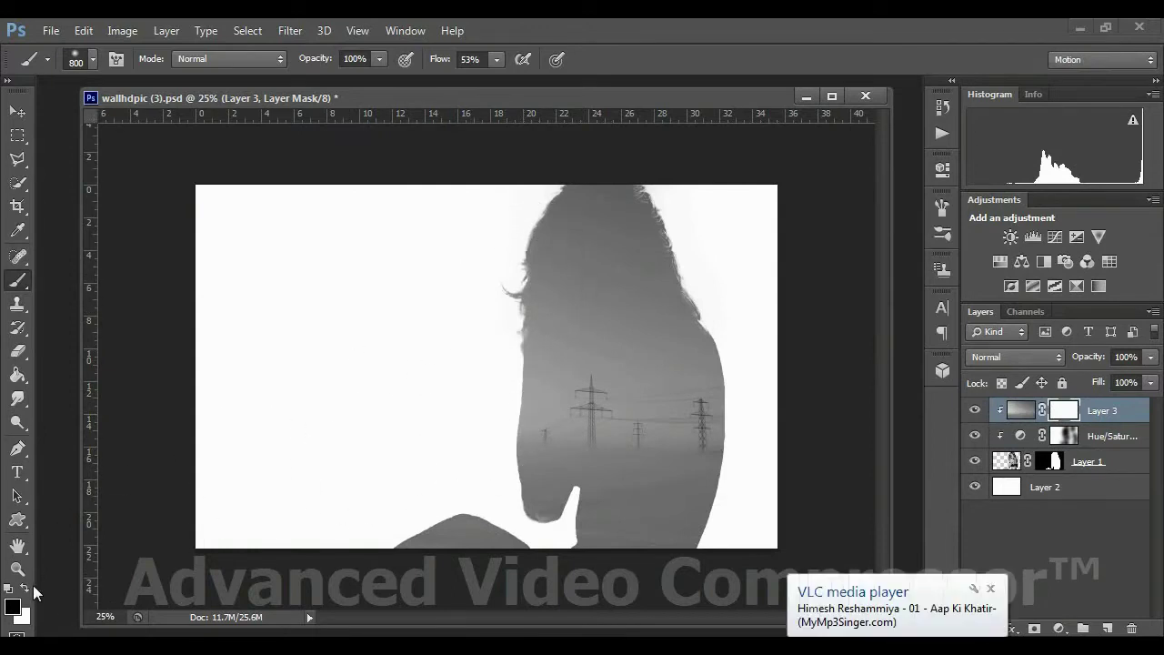
pyautogui.click(26, 587)
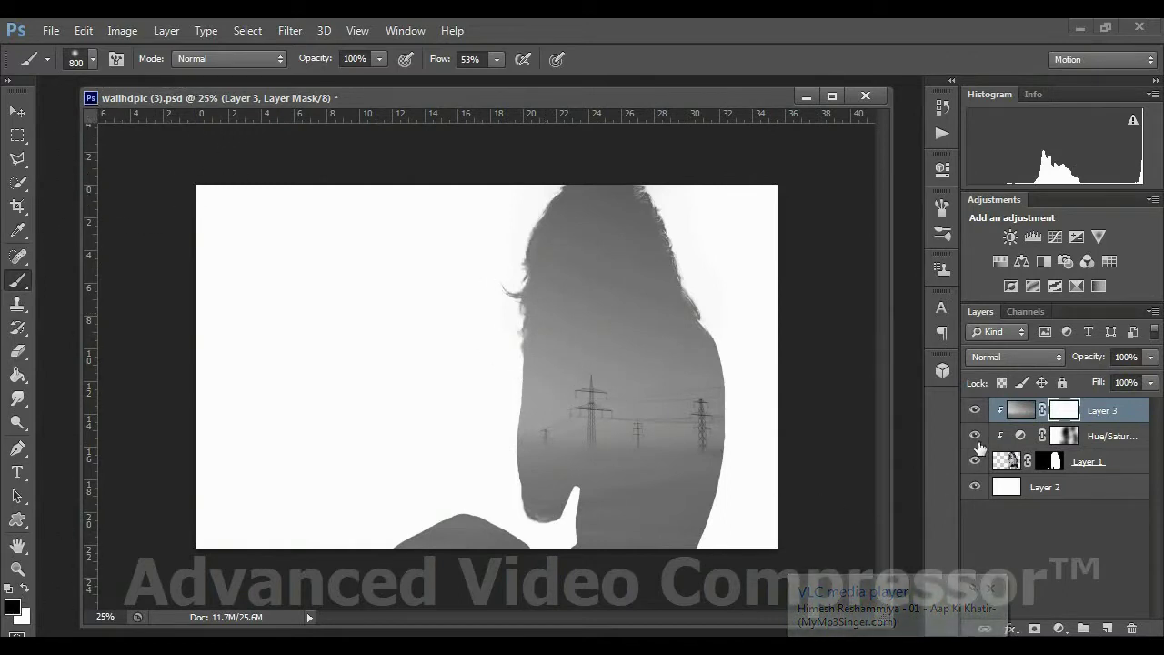
pyautogui.click(511, 307)
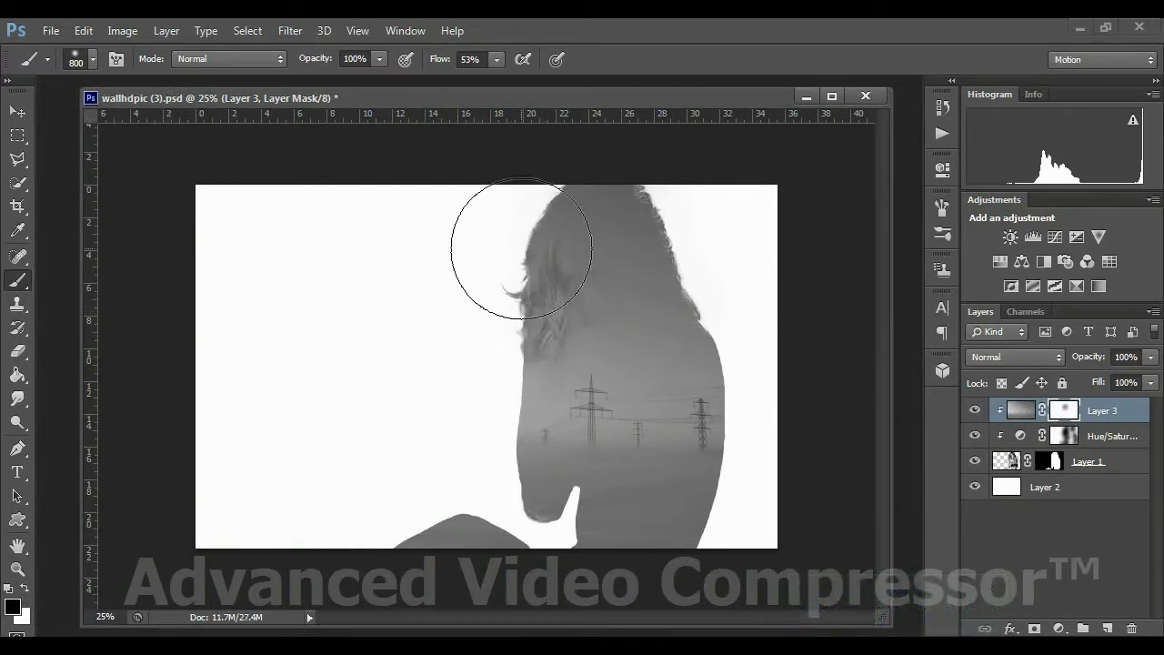
pyautogui.click(522, 242)
pyautogui.click(535, 211)
pyautogui.click(525, 359)
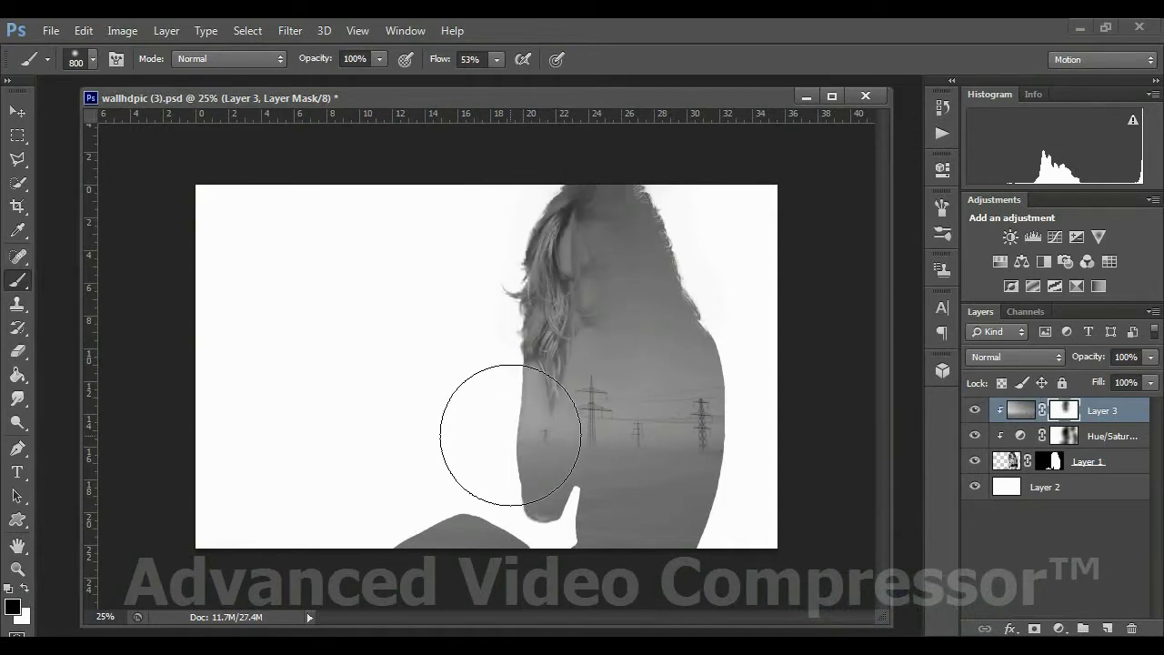
pyautogui.click(511, 441)
pyautogui.click(473, 533)
# Continue painting black on the landscape layer's mask along the back of the head, shoulder and lower back, and retouch the hair and face
pyautogui.click(691, 239)
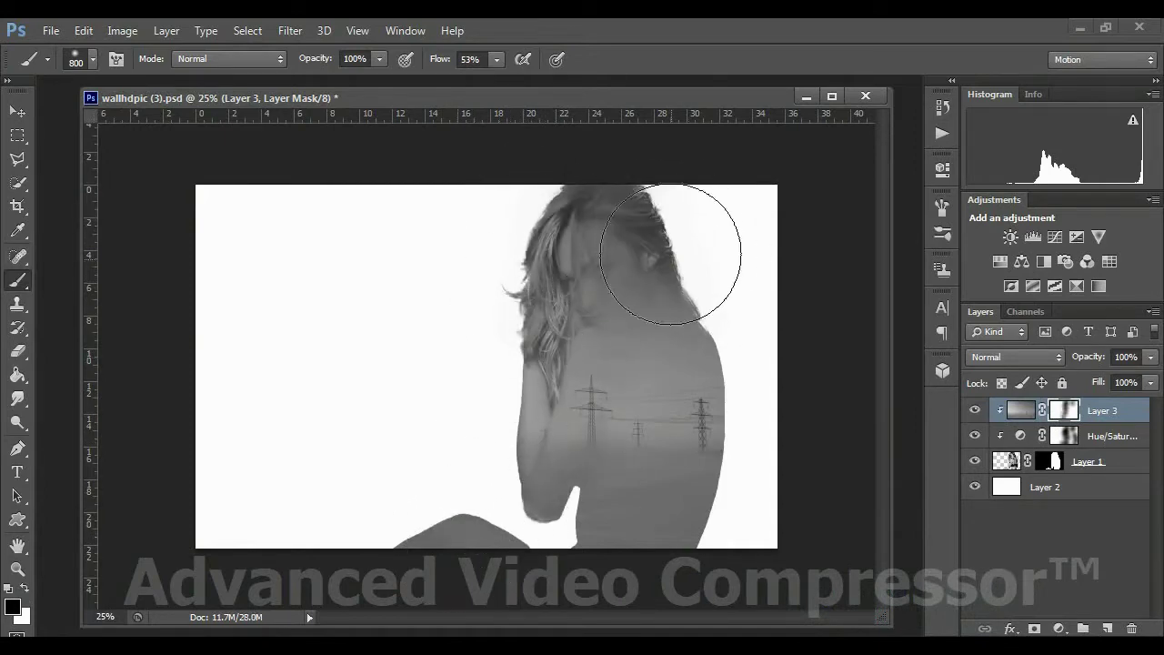
pyautogui.click(713, 336)
pyautogui.click(725, 556)
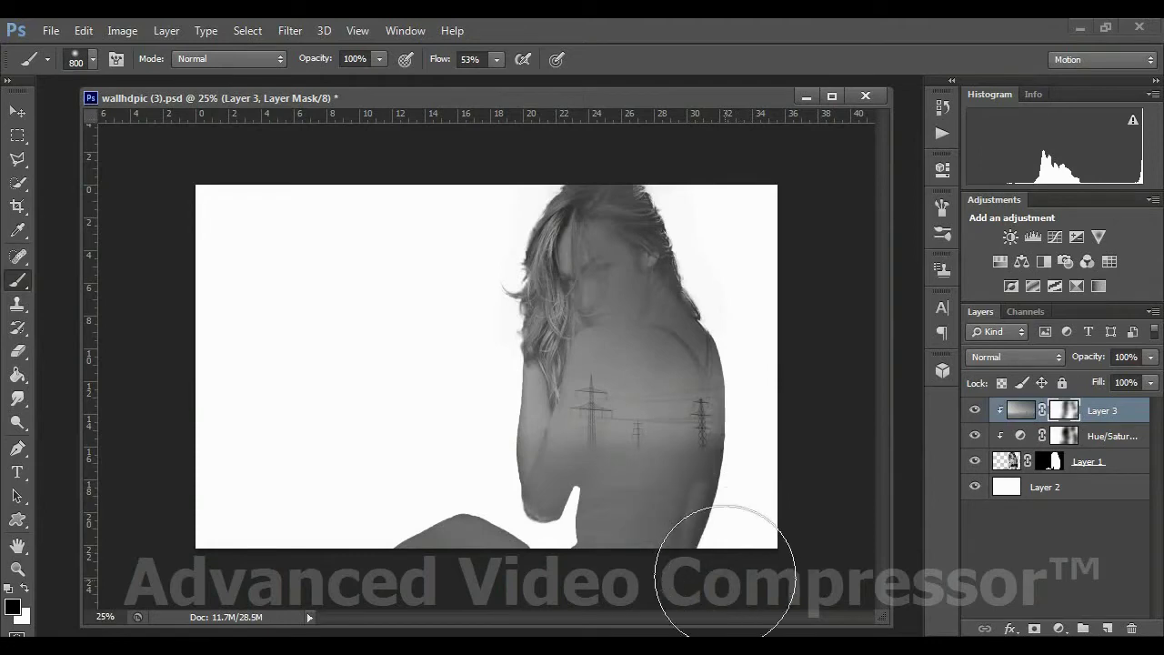
pyautogui.click(528, 538)
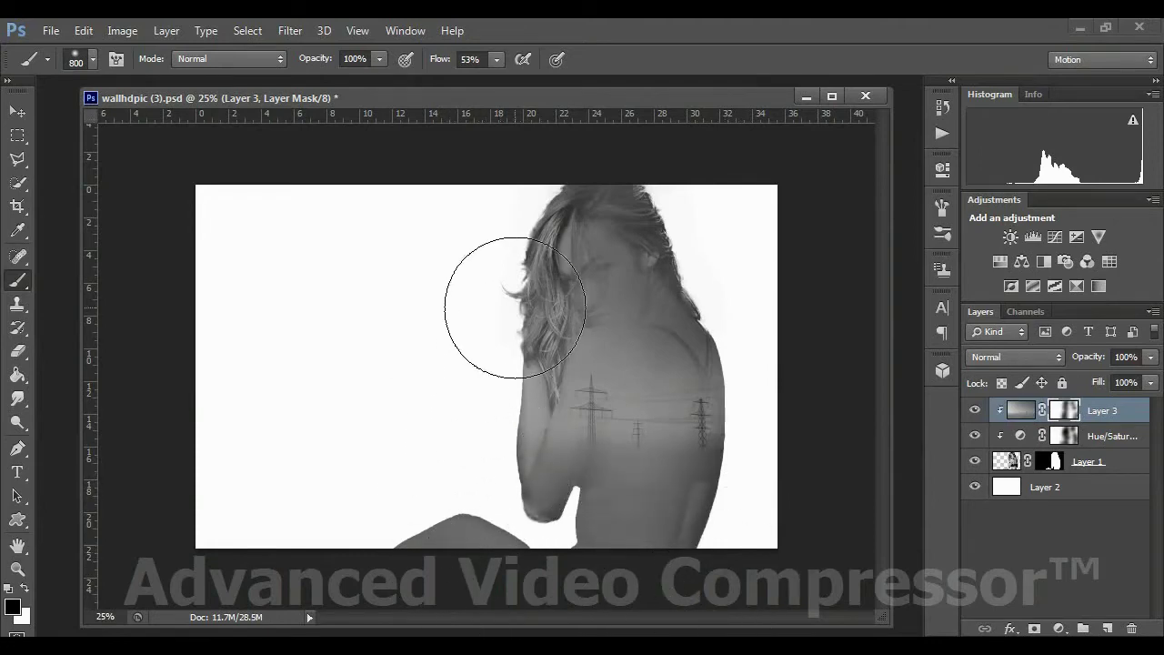
pyautogui.click(538, 281)
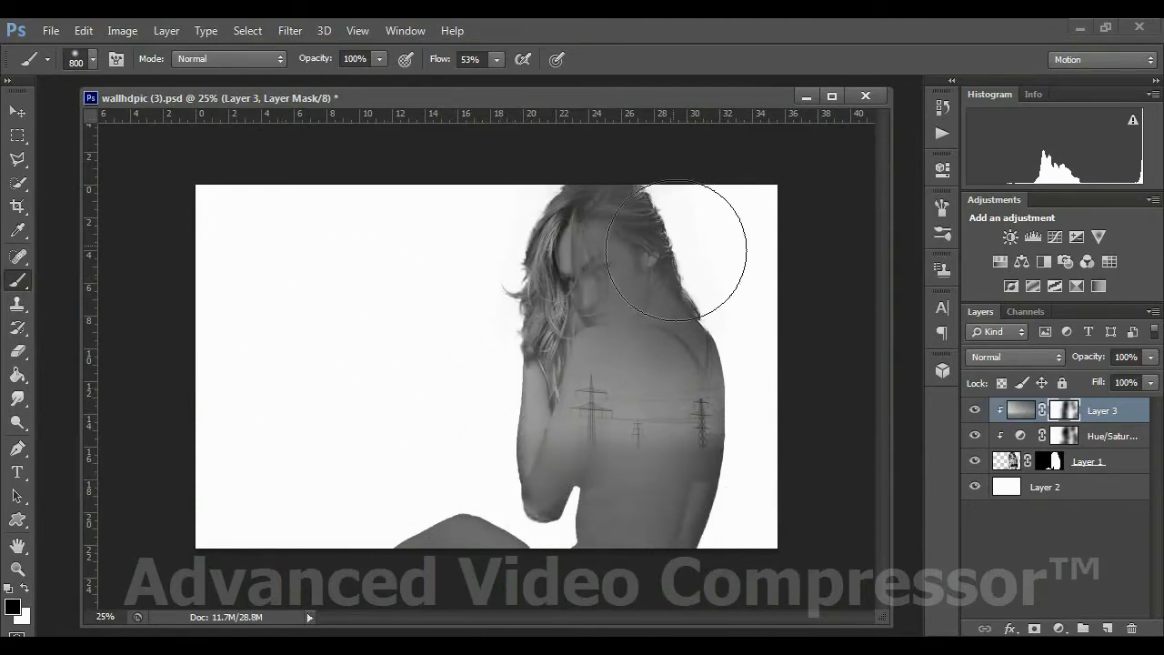
pyautogui.click(620, 174)
# Duplicate the landscape layer with its mask within wallhdpic (3).psd as "Layer 3 copy"
pyautogui.click(18, 114)
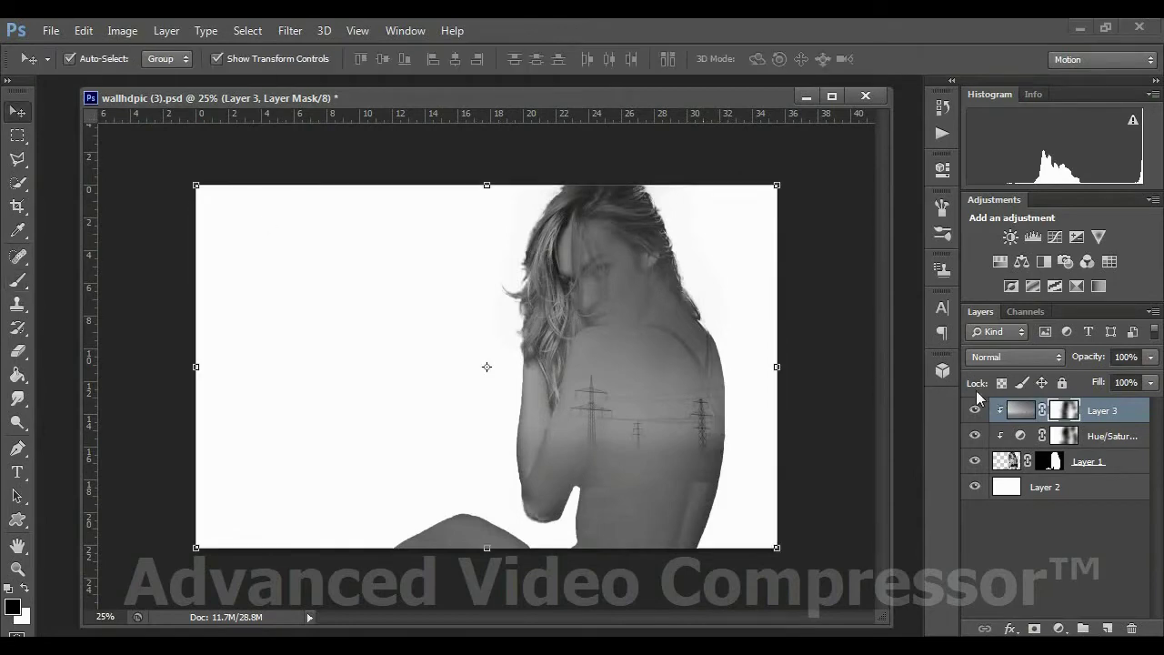
pyautogui.rightClick(1027, 413)
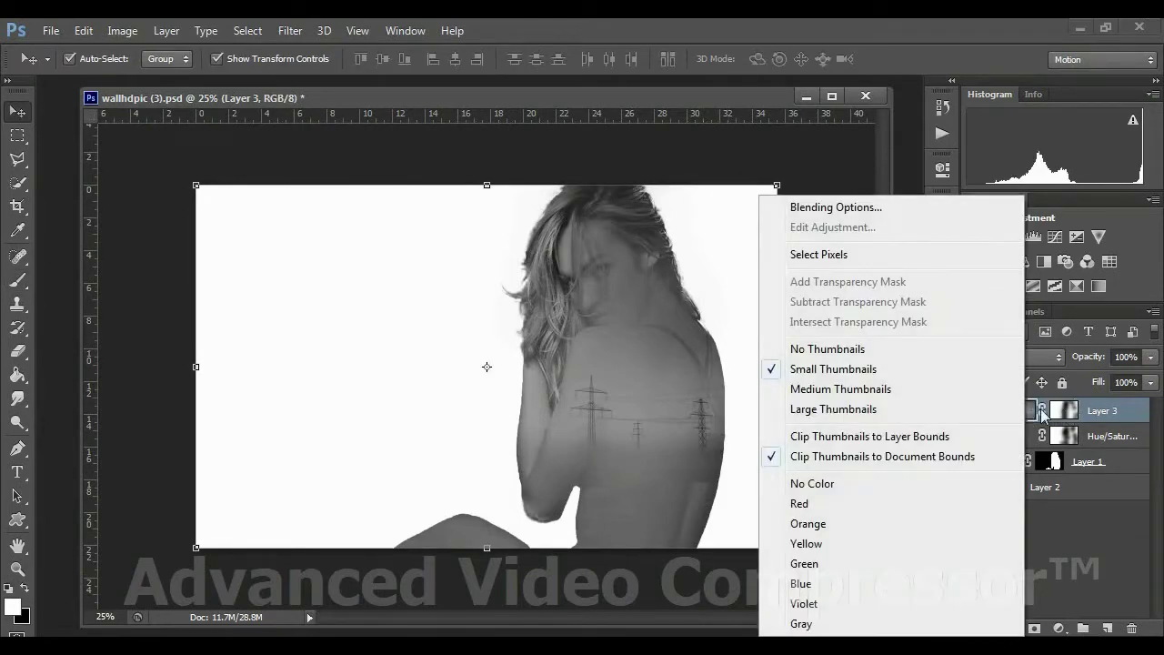
pyautogui.rightClick(1035, 414)
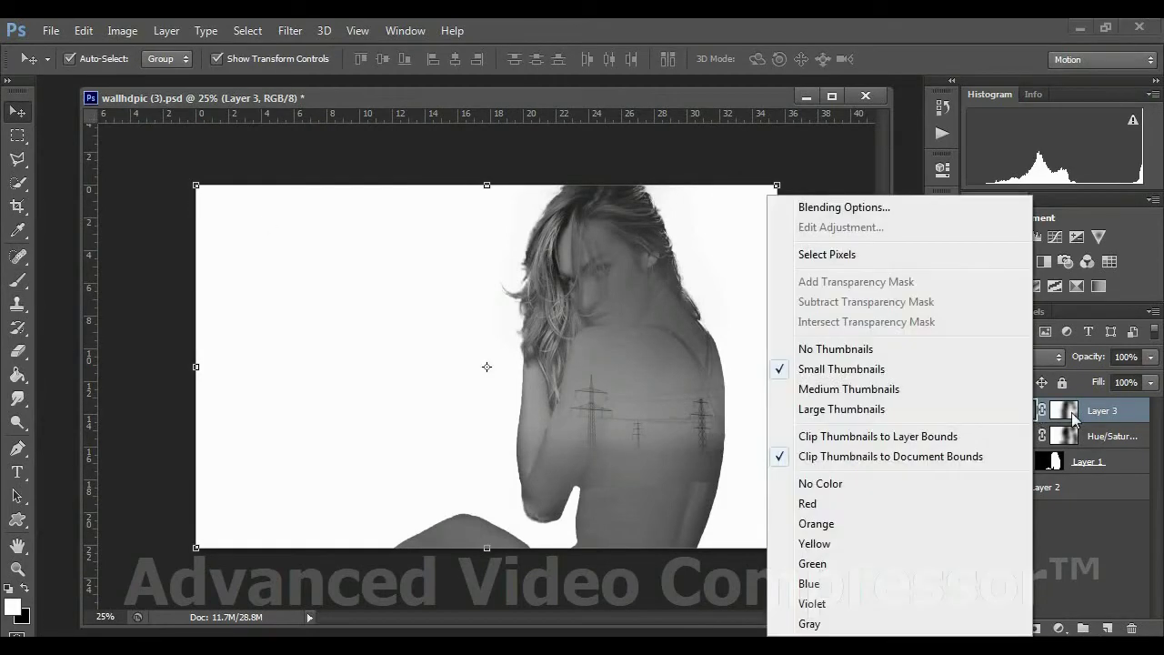
pyautogui.rightClick(1072, 412)
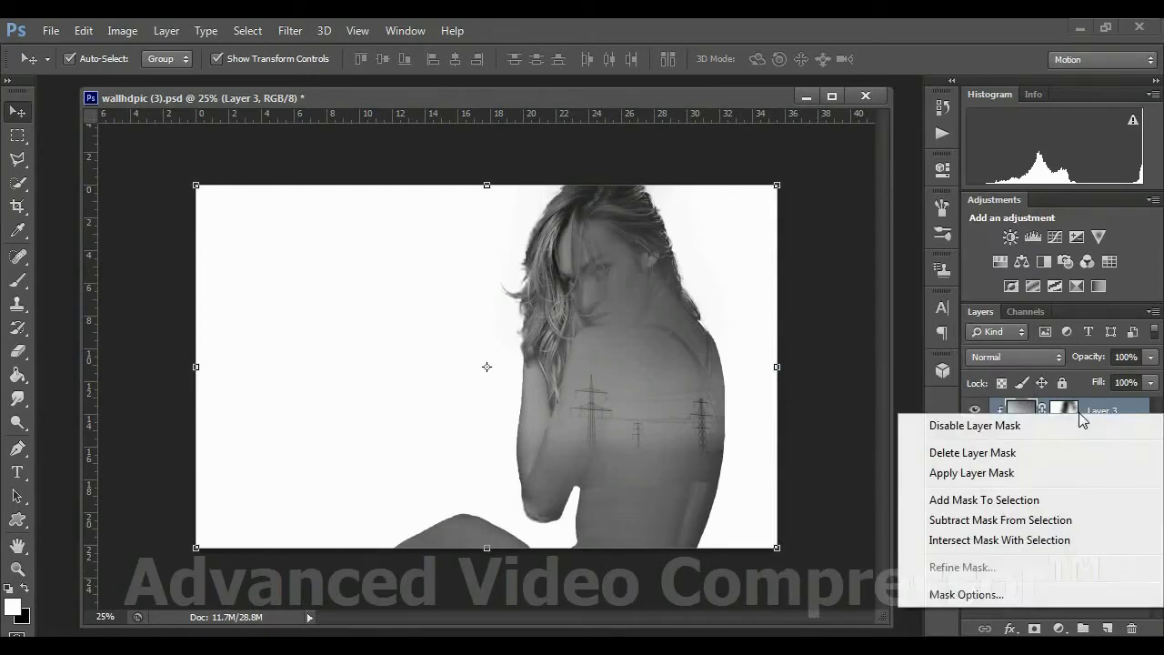
pyautogui.rightClick(1096, 413)
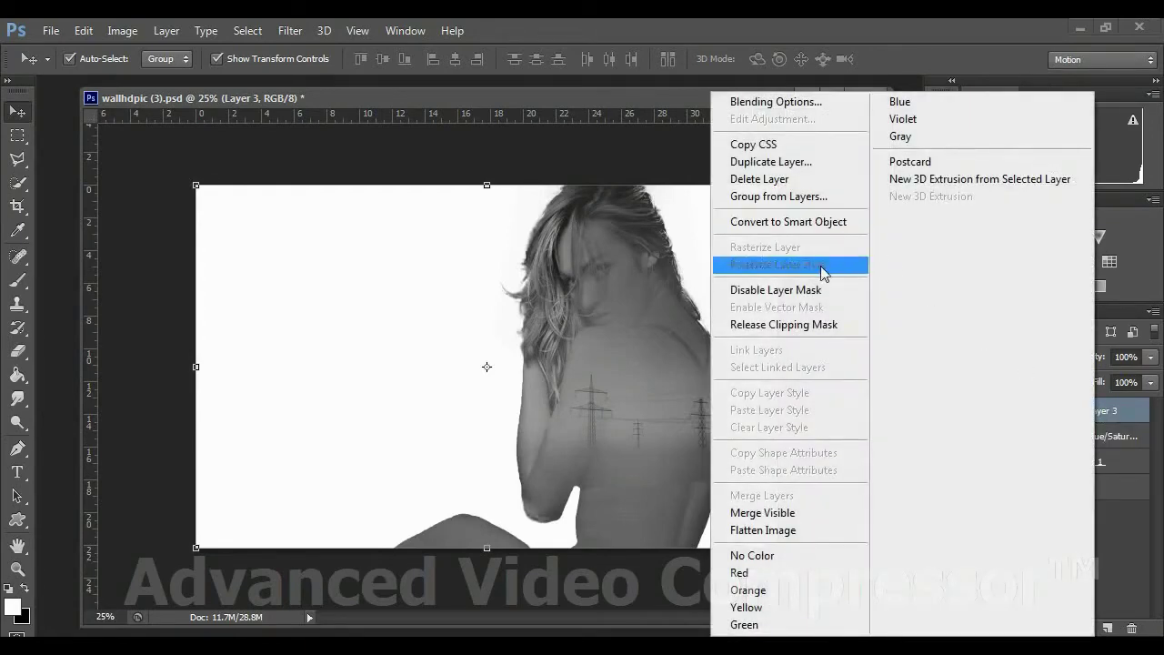
pyautogui.click(790, 163)
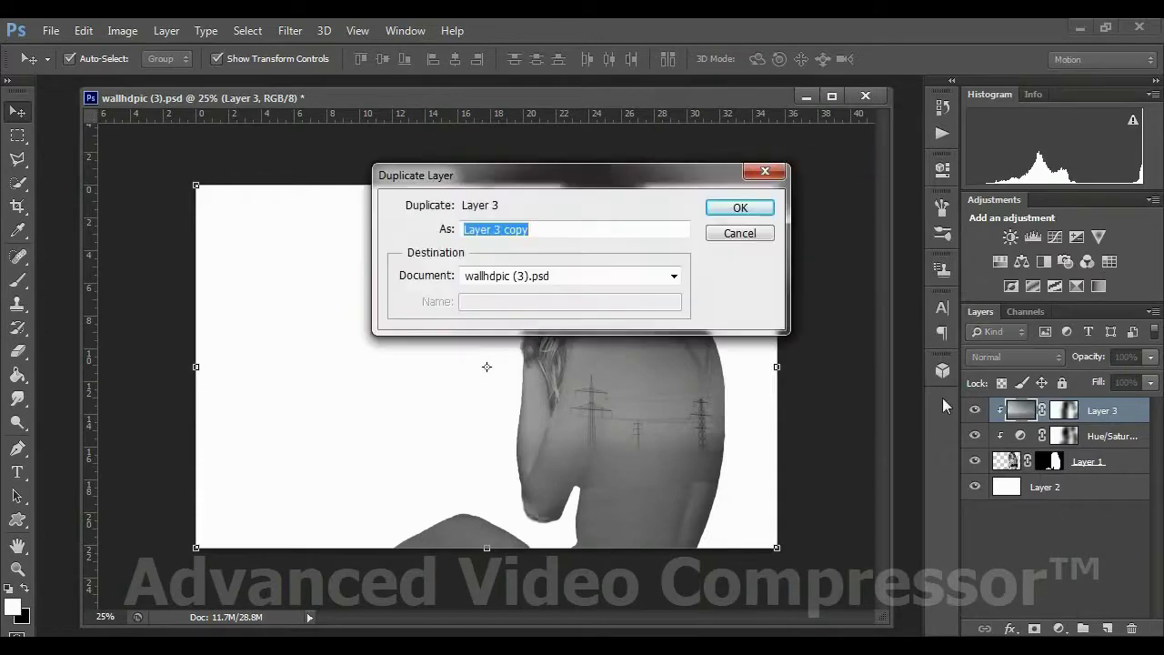
pyautogui.click(737, 210)
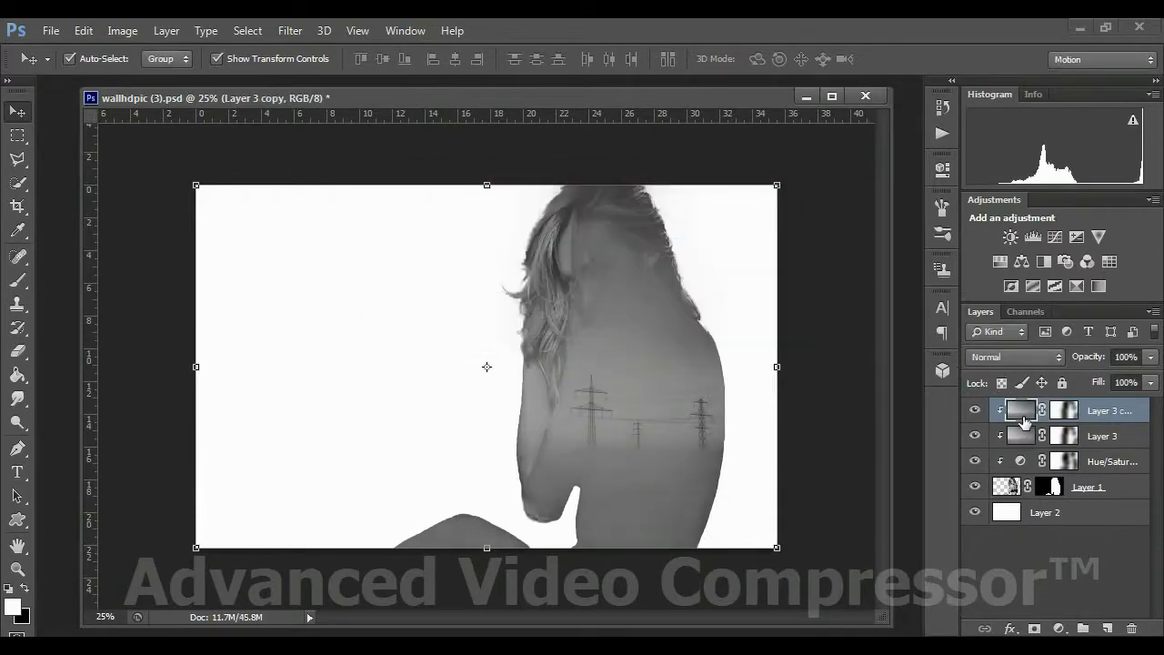
# Release the clipping mask on Layer 3 copy so the duplicated landscape extends across the whole canvas
pyautogui.rightClick(1025, 421)
pyautogui.rightClick(1069, 416)
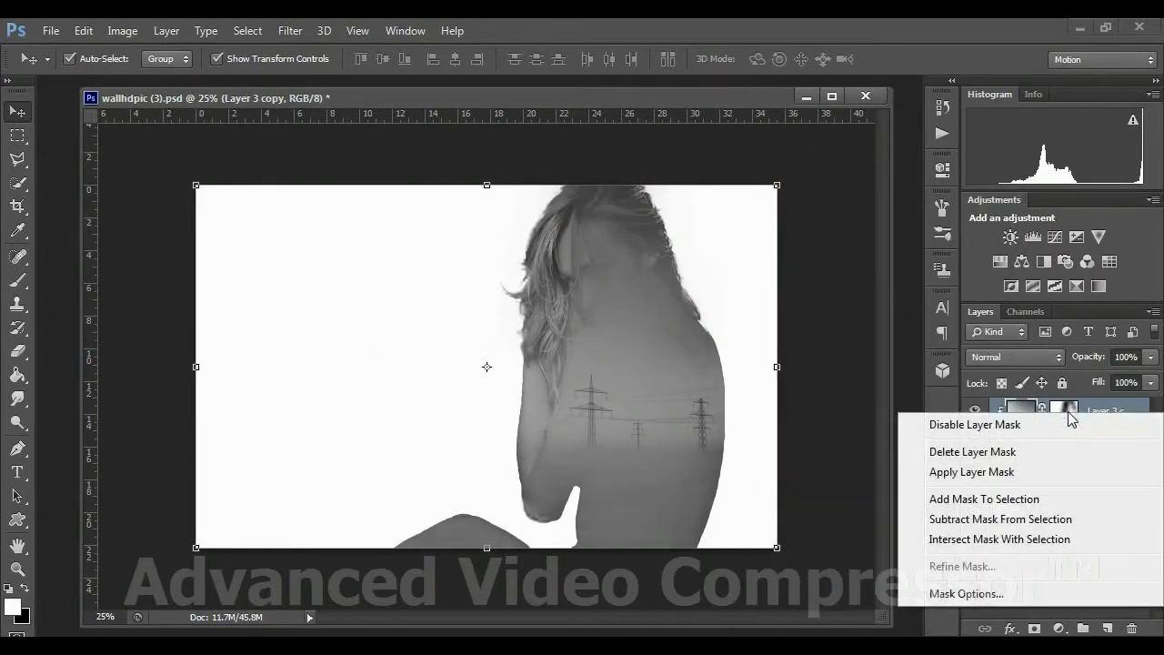
pyautogui.rightClick(1095, 412)
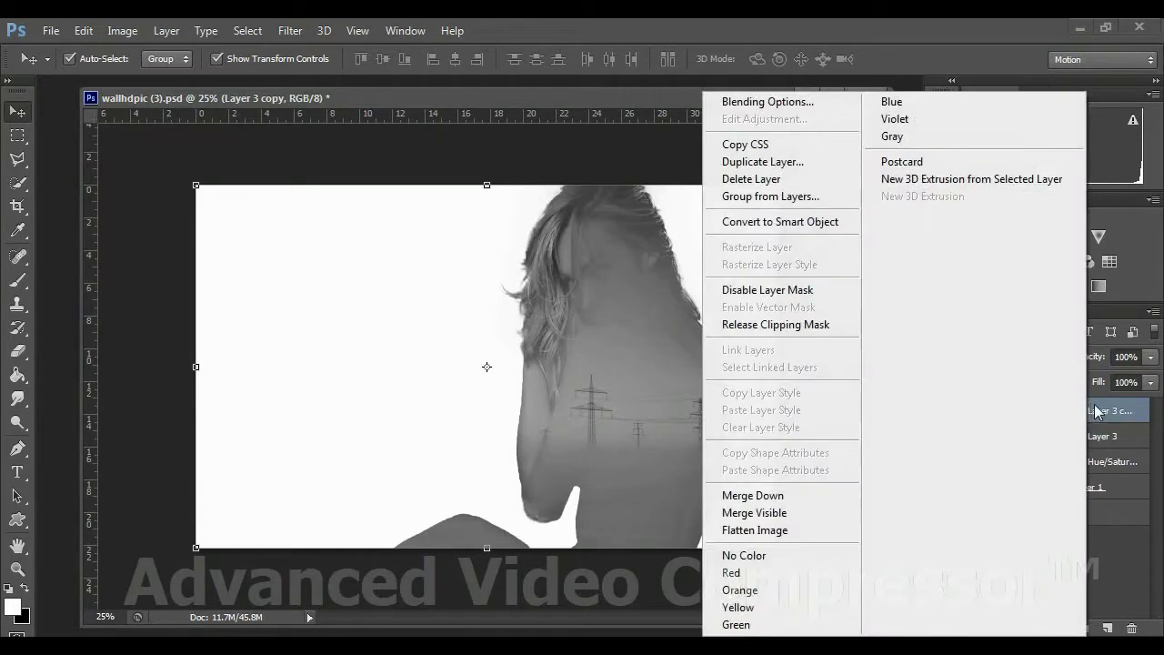
pyautogui.click(791, 325)
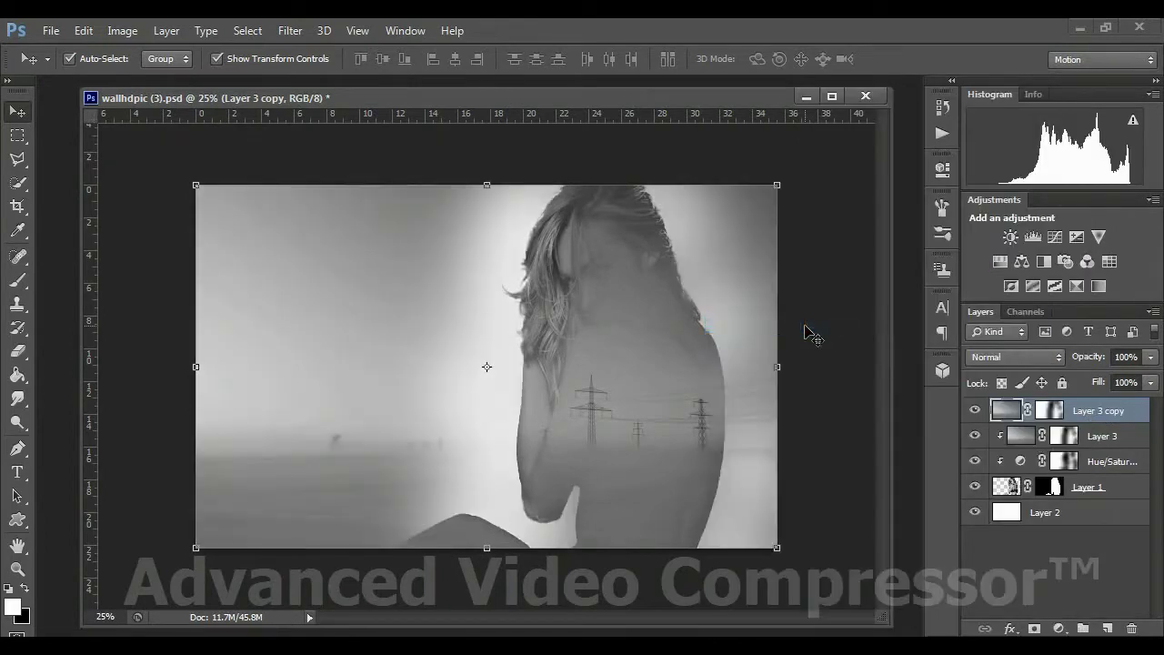
pyautogui.click(973, 414)
# Try filling the image content of Layer 3 copy with 50% Gray in Normal mode at 100% opacity
pyautogui.click(83, 30)
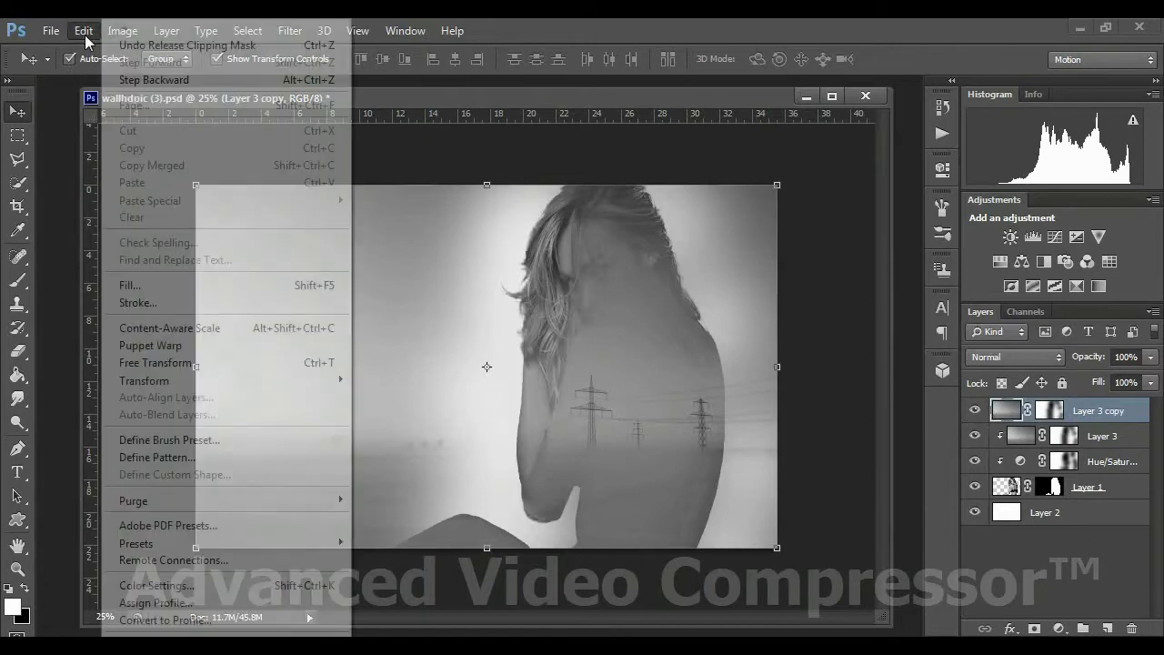
pyautogui.click(153, 288)
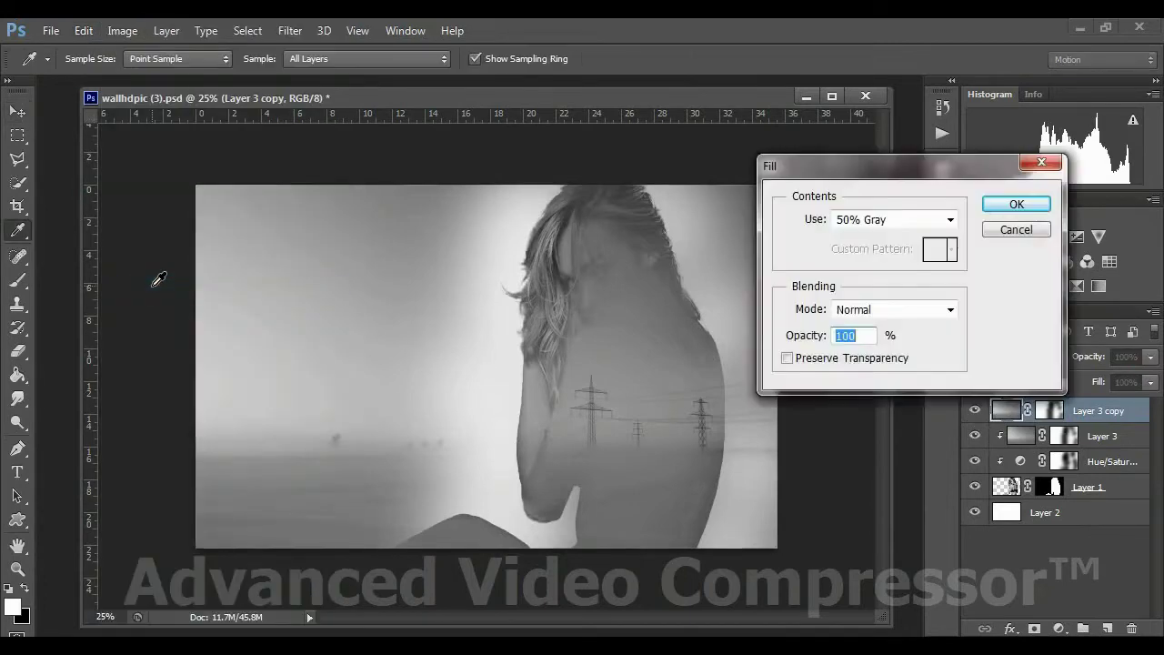
pyautogui.click(887, 311)
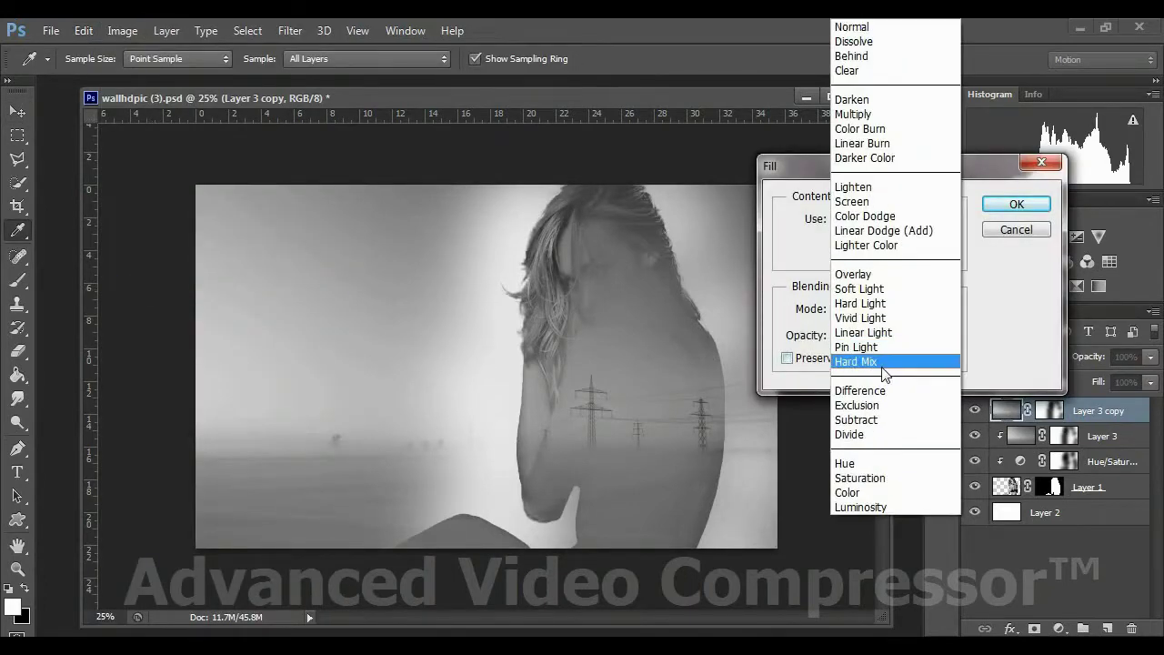
pyautogui.click(971, 313)
pyautogui.click(913, 224)
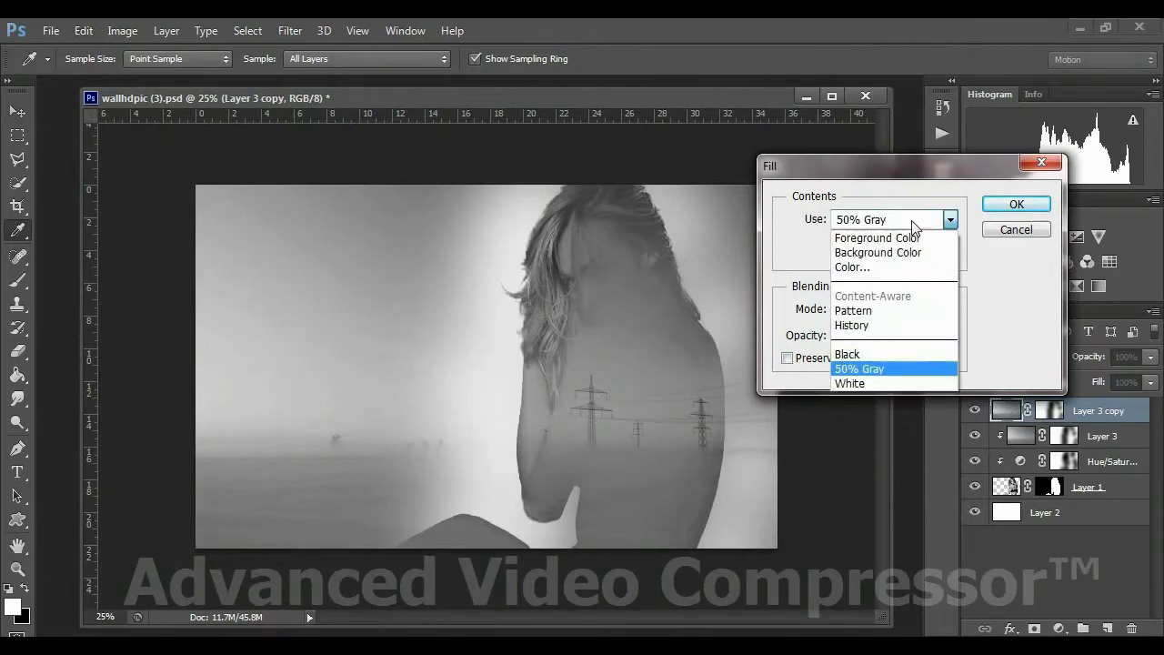
pyautogui.click(885, 370)
pyautogui.press('Tab')
pyautogui.press('Tab')
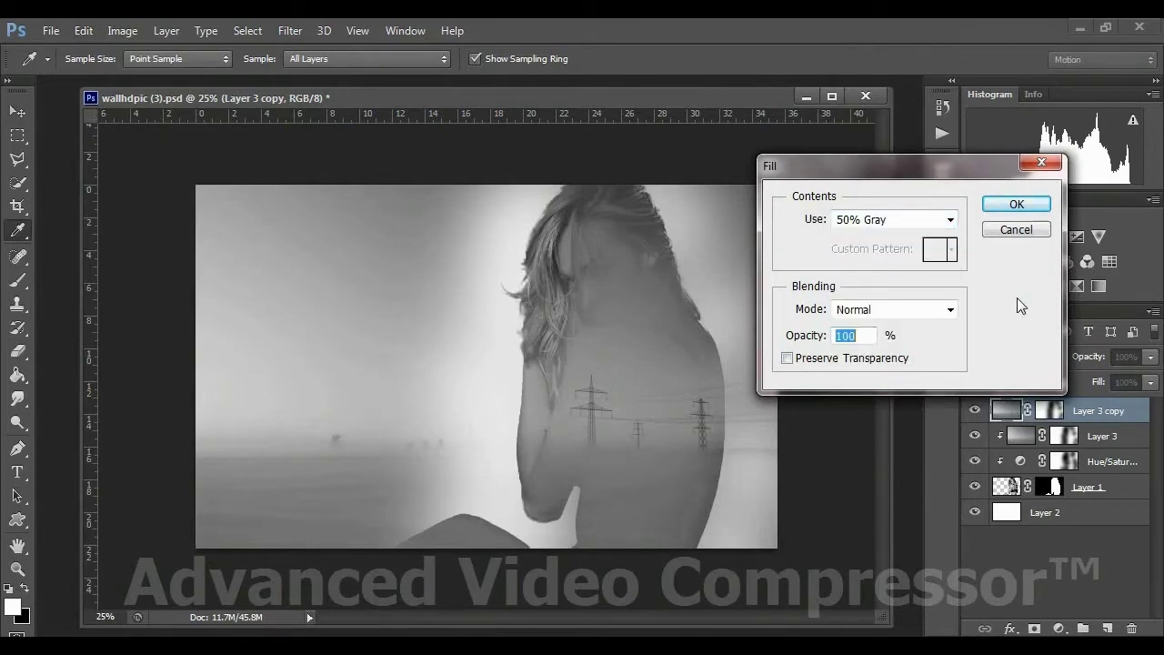
pyautogui.click(1017, 206)
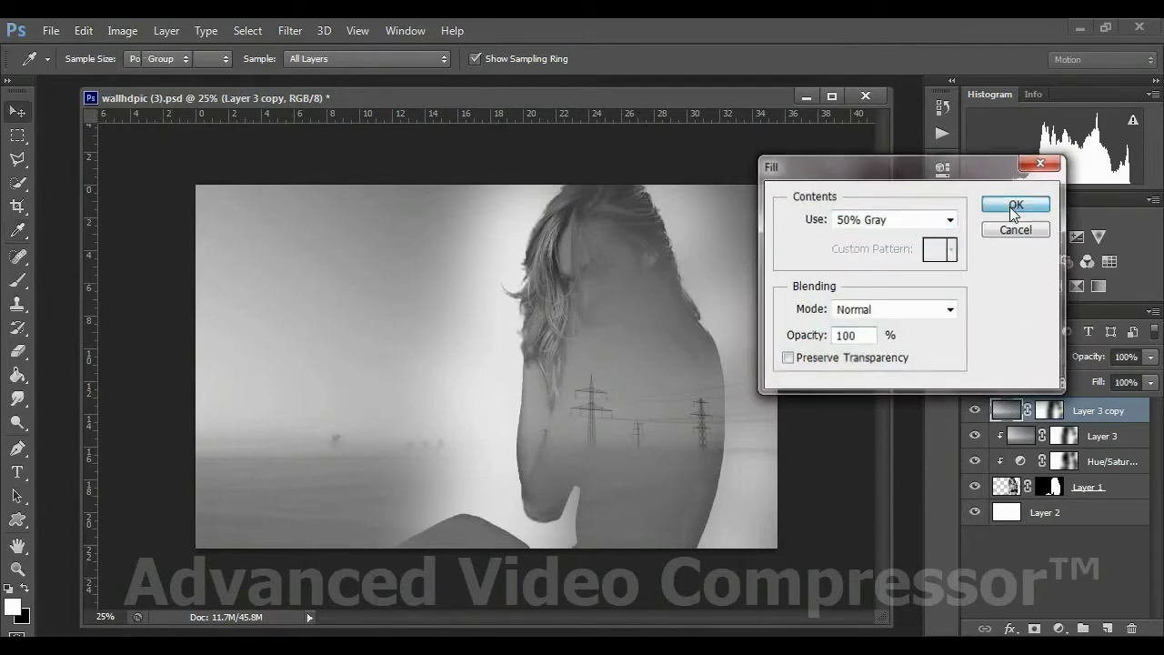
pyautogui.press('v')
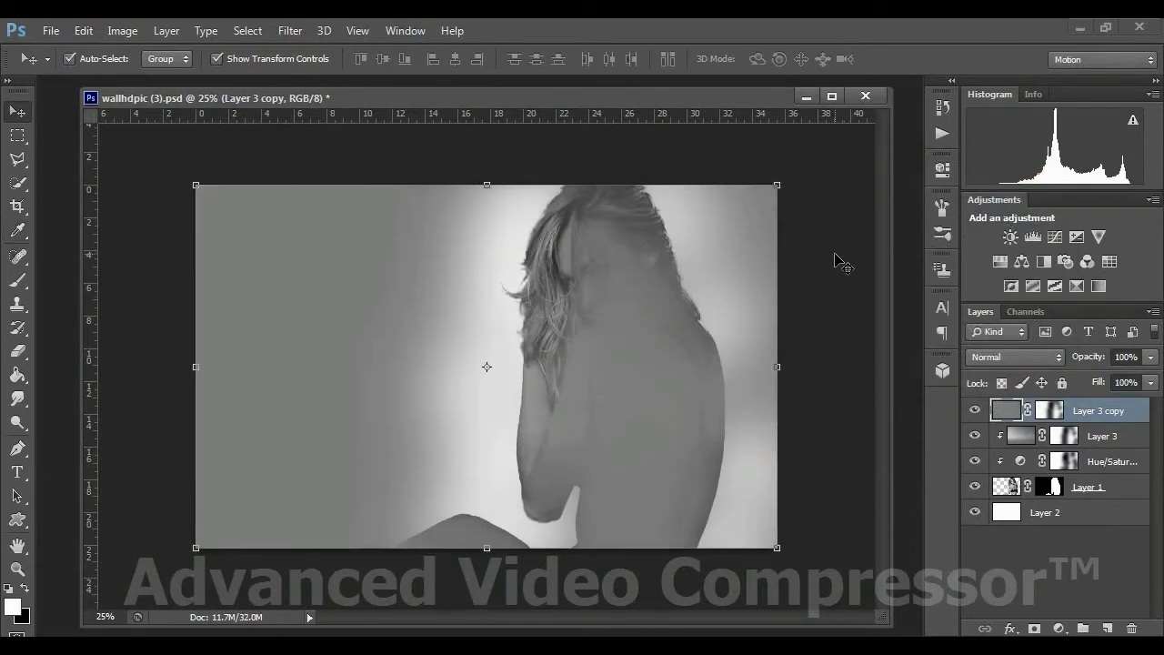
# Fill the layer mask of Layer 3 copy with 50% Gray, and deselect the layer
pyautogui.click(1048, 410)
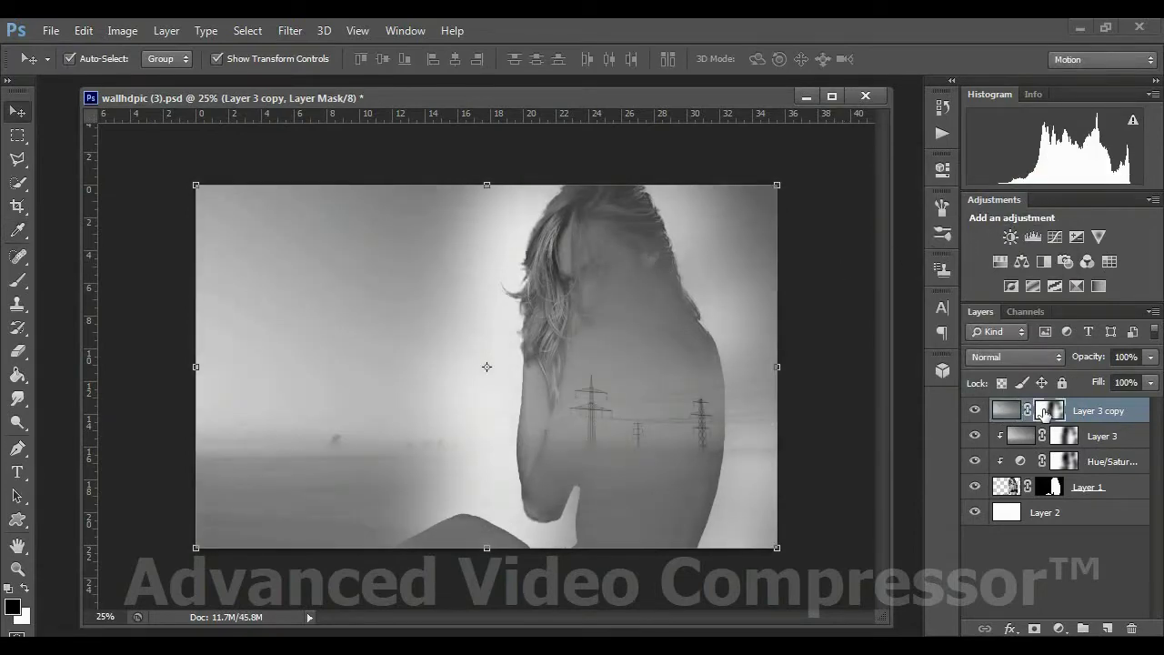
pyautogui.click(81, 30)
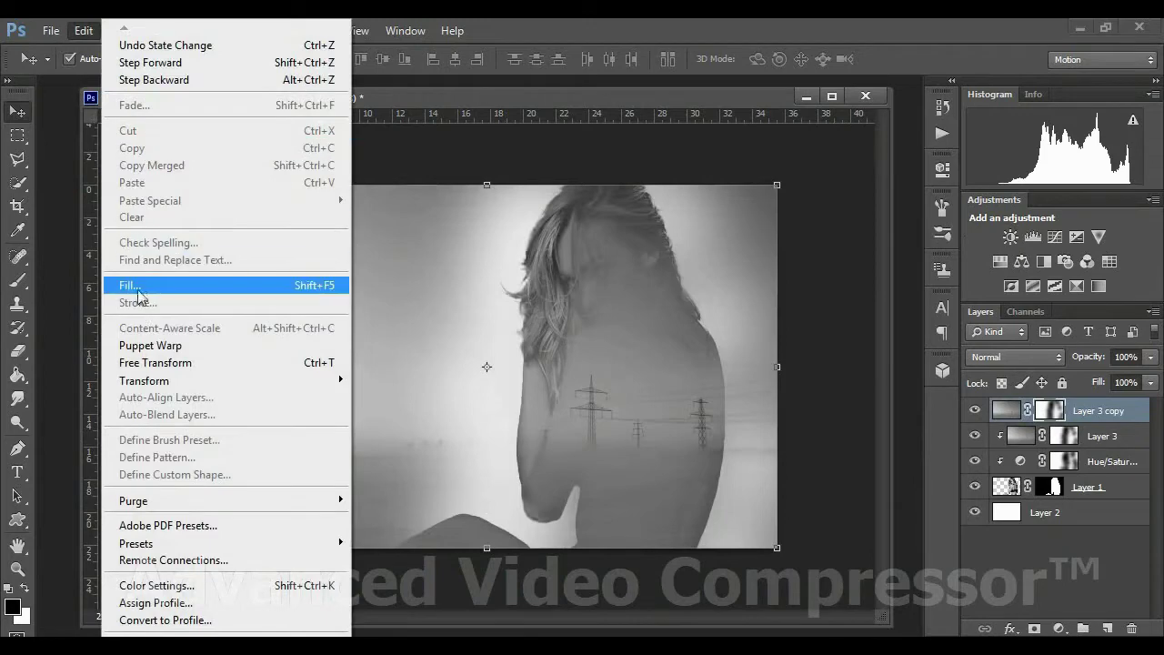
pyautogui.click(138, 284)
pyautogui.click(949, 221)
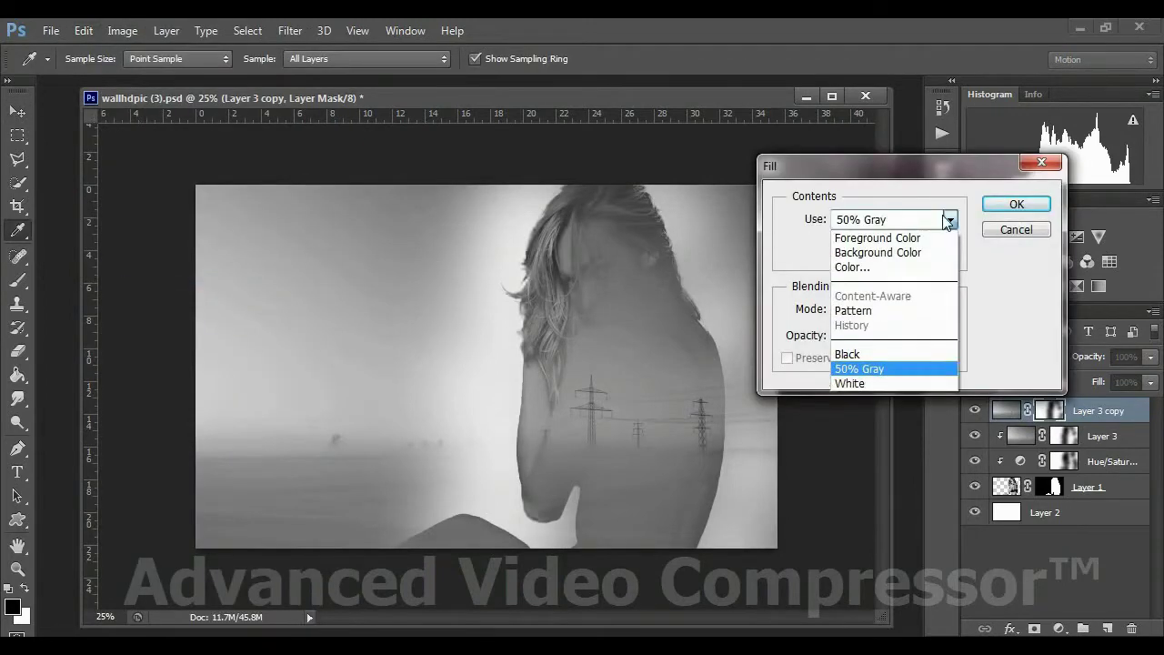
pyautogui.click(1010, 281)
pyautogui.click(1010, 208)
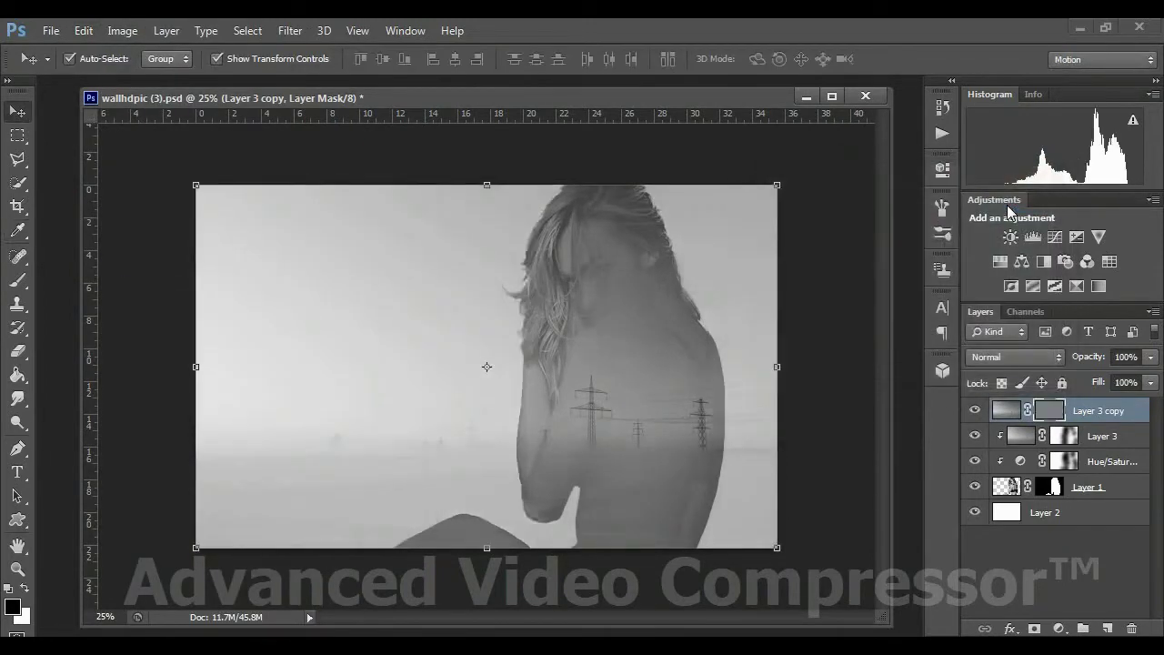
pyautogui.click(846, 337)
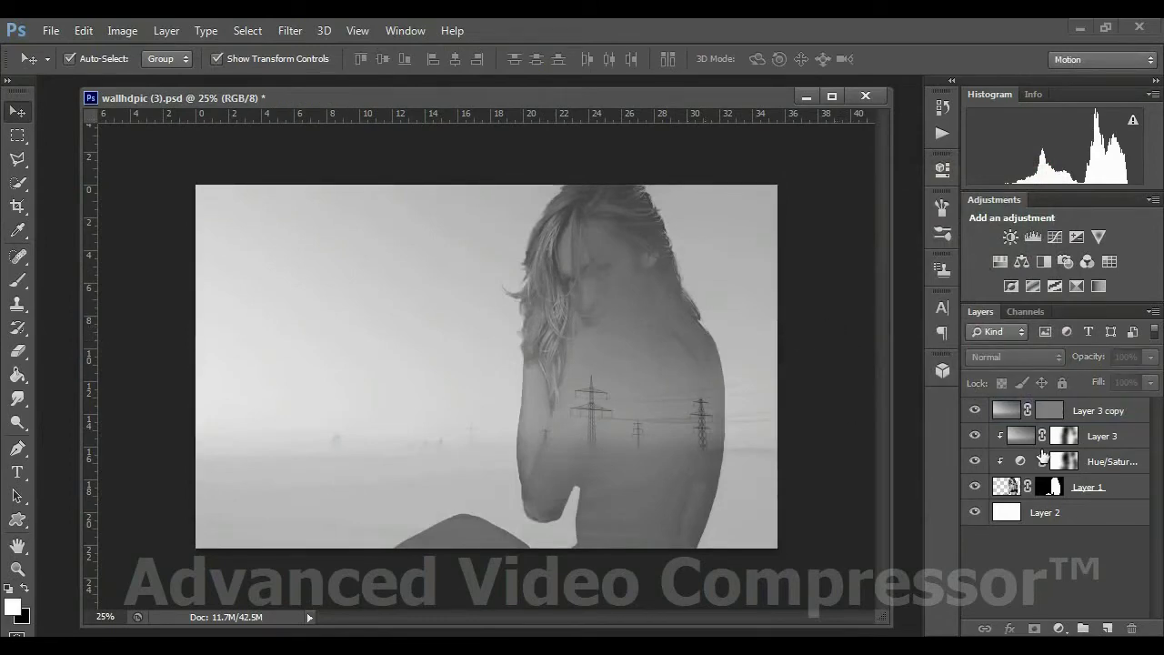
# Paint black on Layer 3's mask with the size 800 brush at 53% flow to reveal the woman's face and shoulder
pyautogui.click(1066, 437)
pyautogui.click(18, 280)
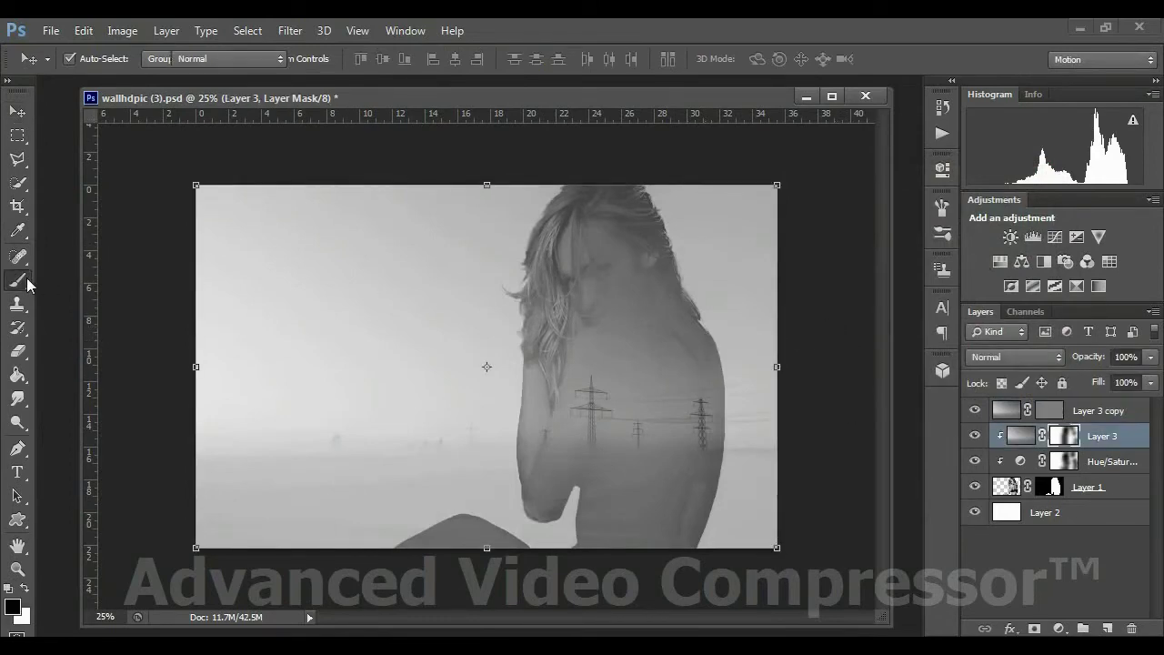
pyautogui.click(561, 286)
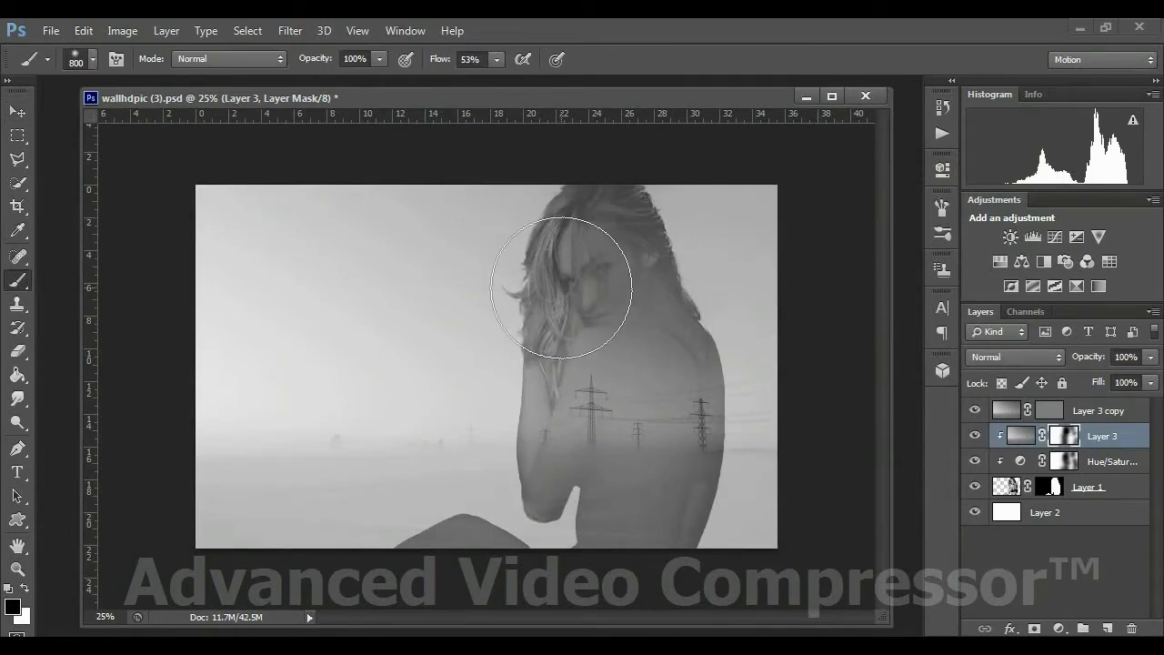
pyautogui.moveTo(561, 287)
pyautogui.mouseDown()
pyautogui.moveTo(537, 247)
pyautogui.moveTo(611, 259)
pyautogui.moveTo(637, 300)
pyautogui.moveTo(703, 306)
pyautogui.moveTo(635, 313)
pyautogui.mouseUp()
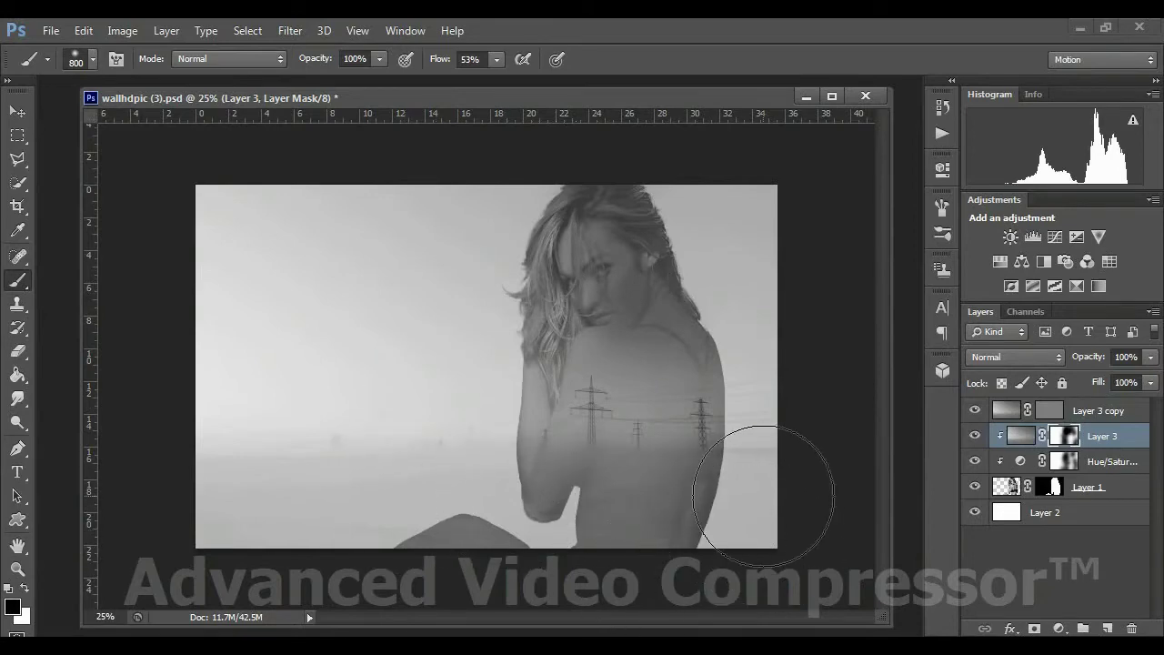
pyautogui.click(713, 281)
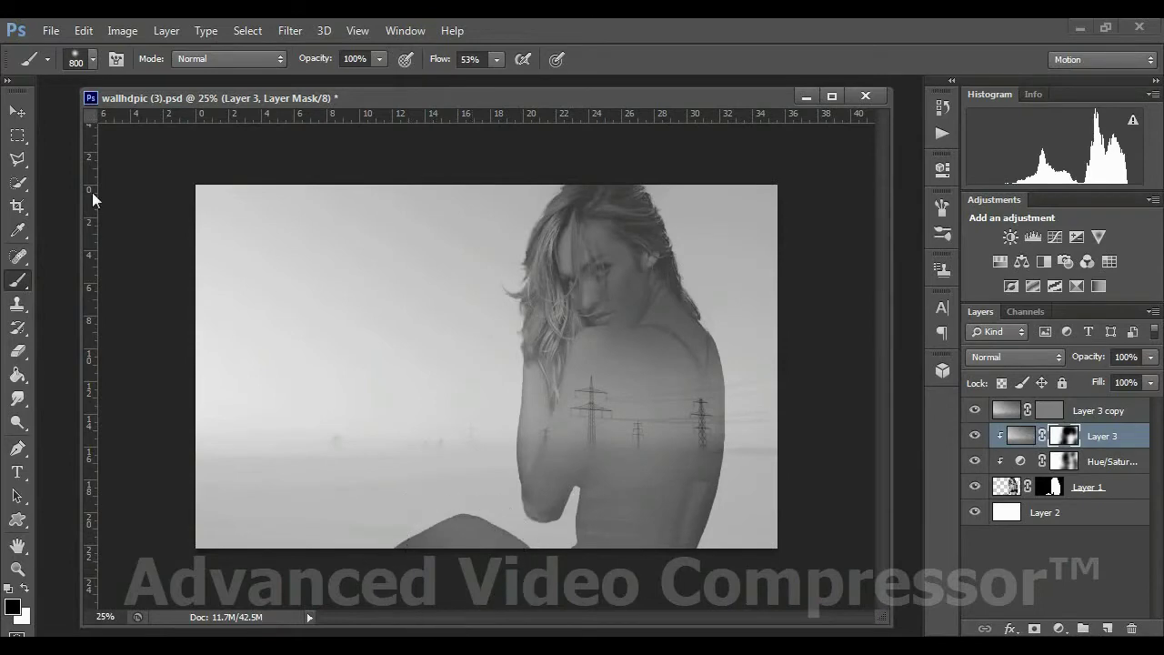
# Add a new layer above all others and fill it with a diagonal linear gradient from light green to white
pyautogui.click(19, 110)
pyautogui.moveTo(186, 107); pyautogui.dragTo(173, 102)
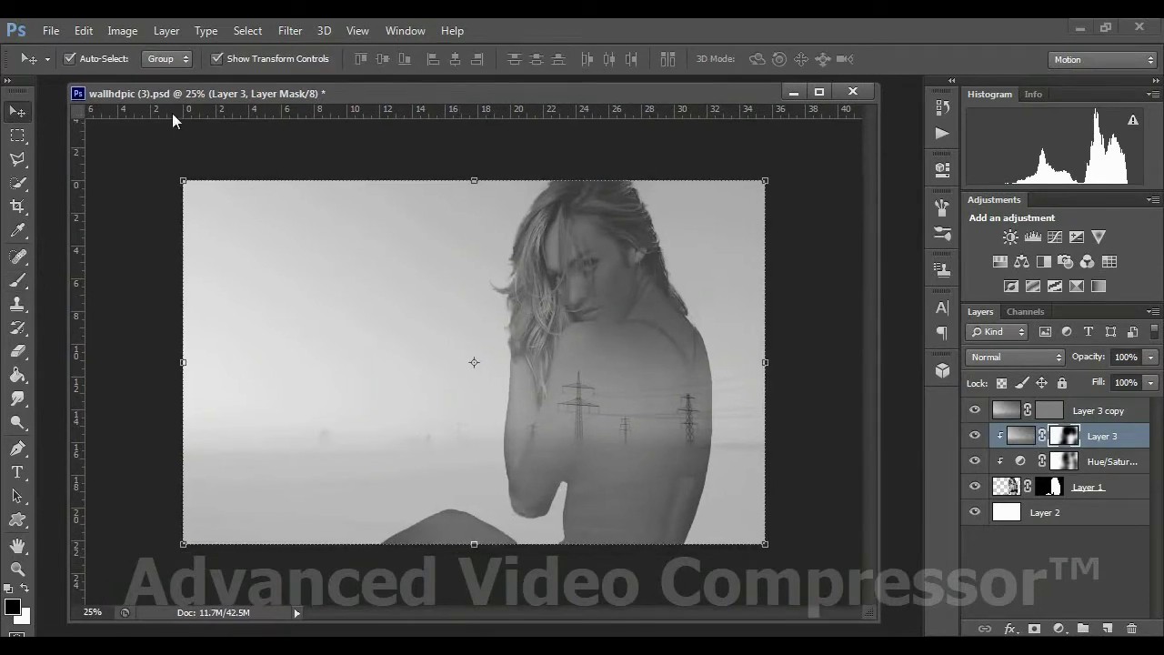
pyautogui.click(179, 135)
pyautogui.click(1108, 628)
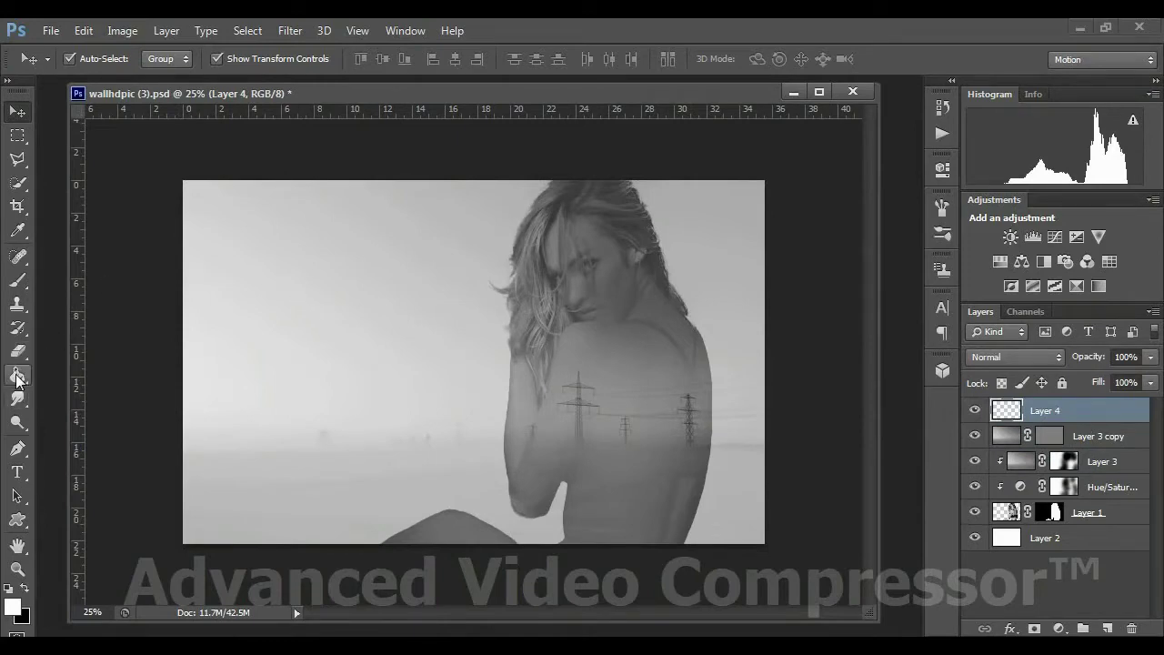
pyautogui.moveTo(19, 375); pyautogui.dragTo(84, 381)
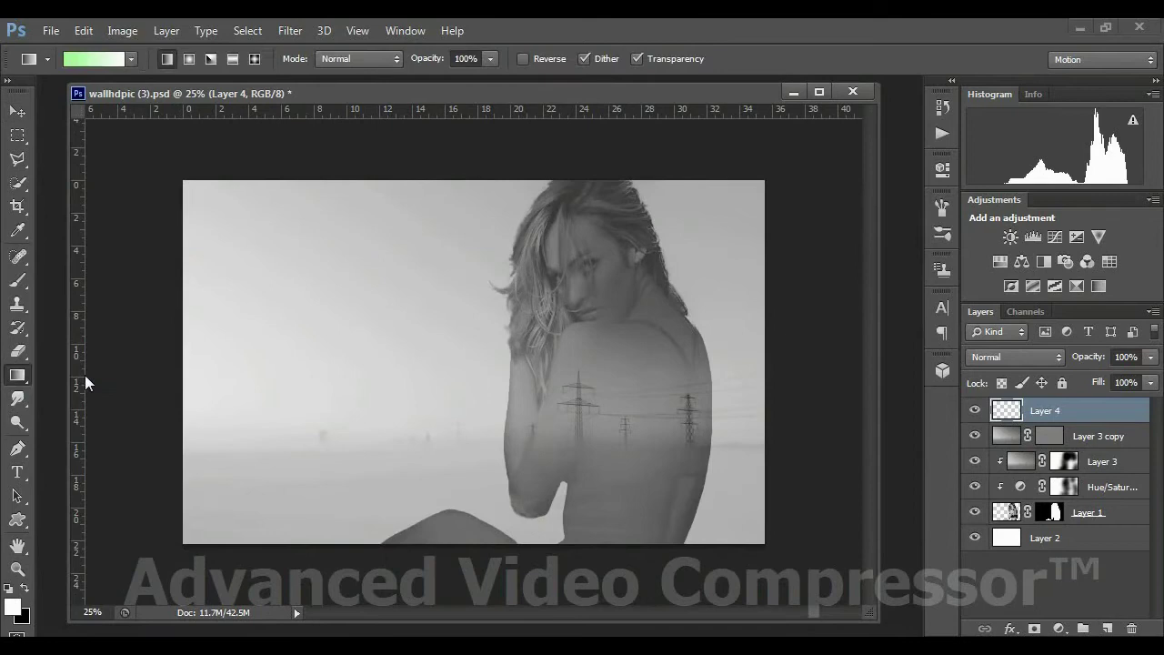
pyautogui.click(94, 64)
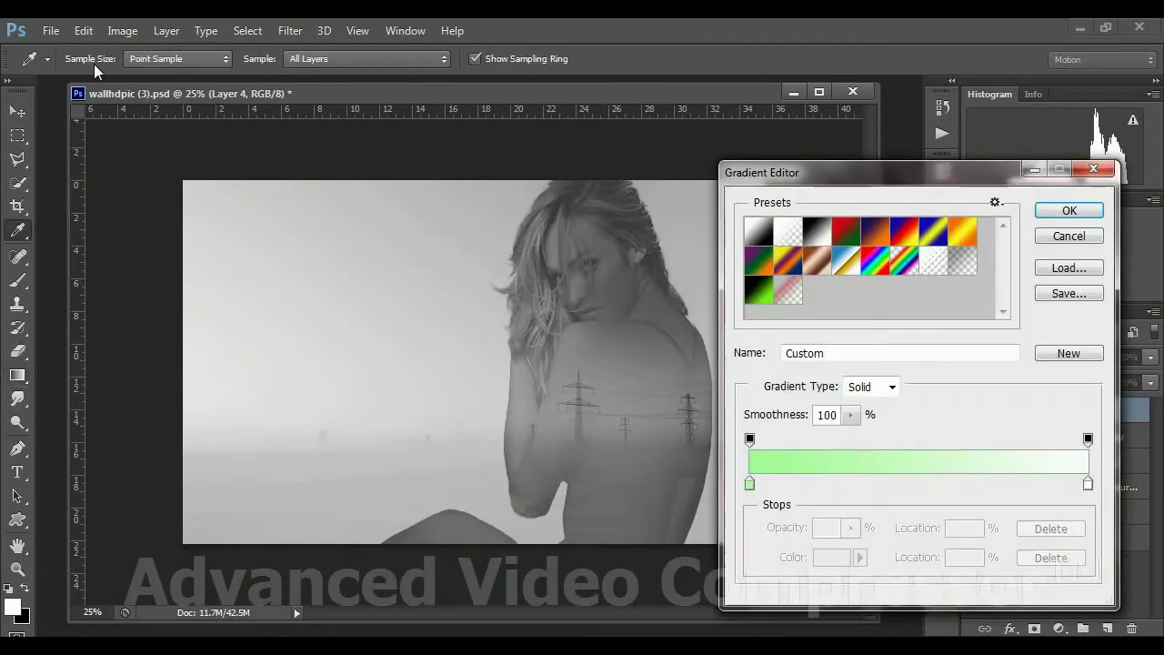
pyautogui.click(1065, 212)
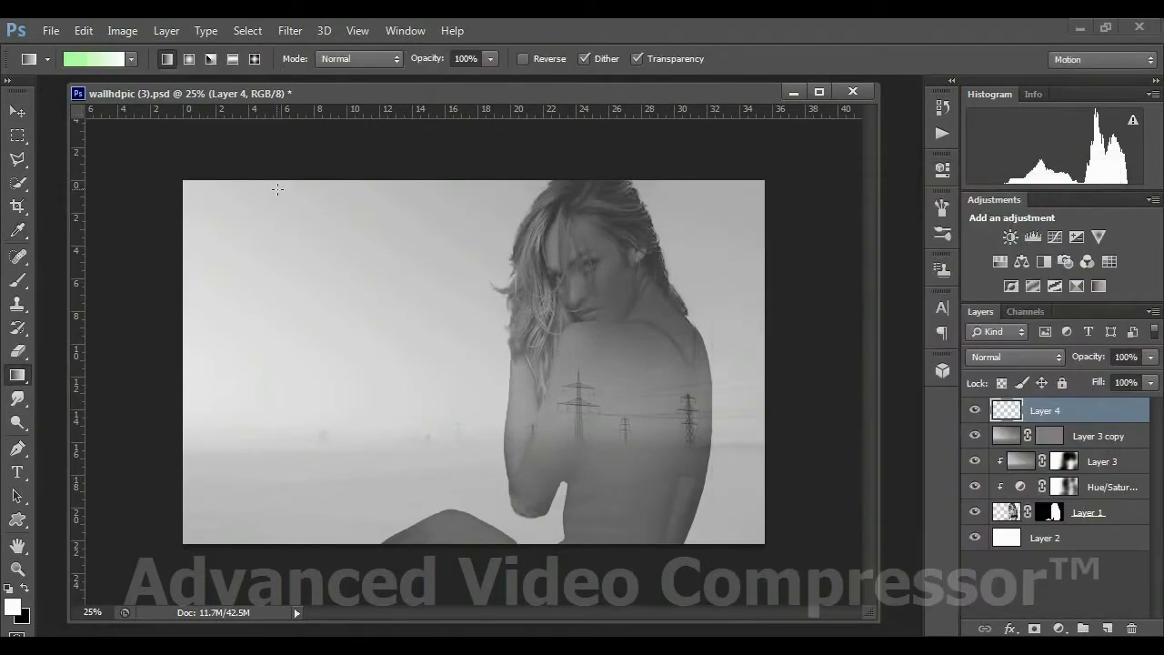
pyautogui.moveTo(246, 184); pyautogui.dragTo(512, 372)
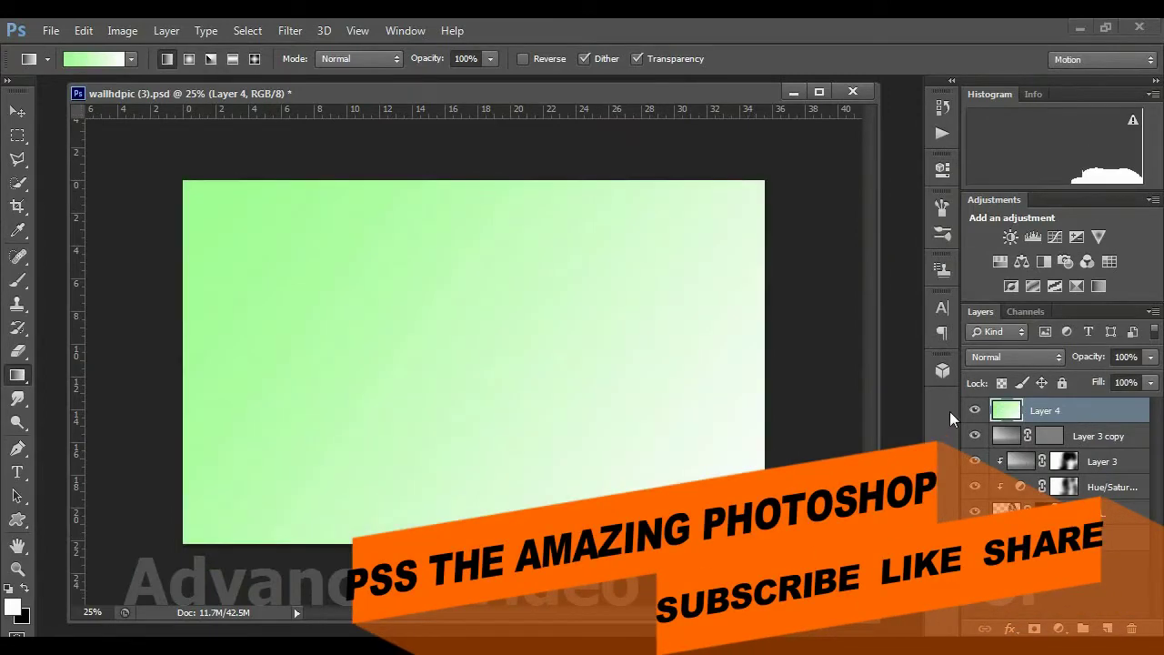
# Try the blend modes from Multiply through Hue one after another on the green gradient layer
pyautogui.click(994, 358)
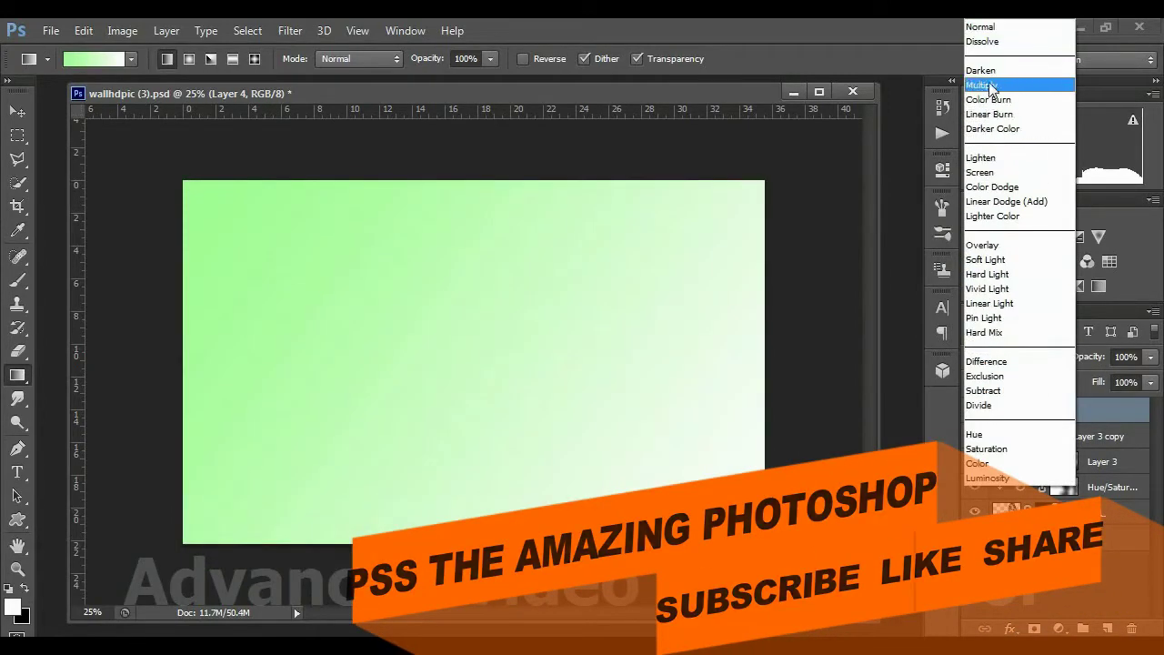
pyautogui.click(991, 87)
pyautogui.press('Down')
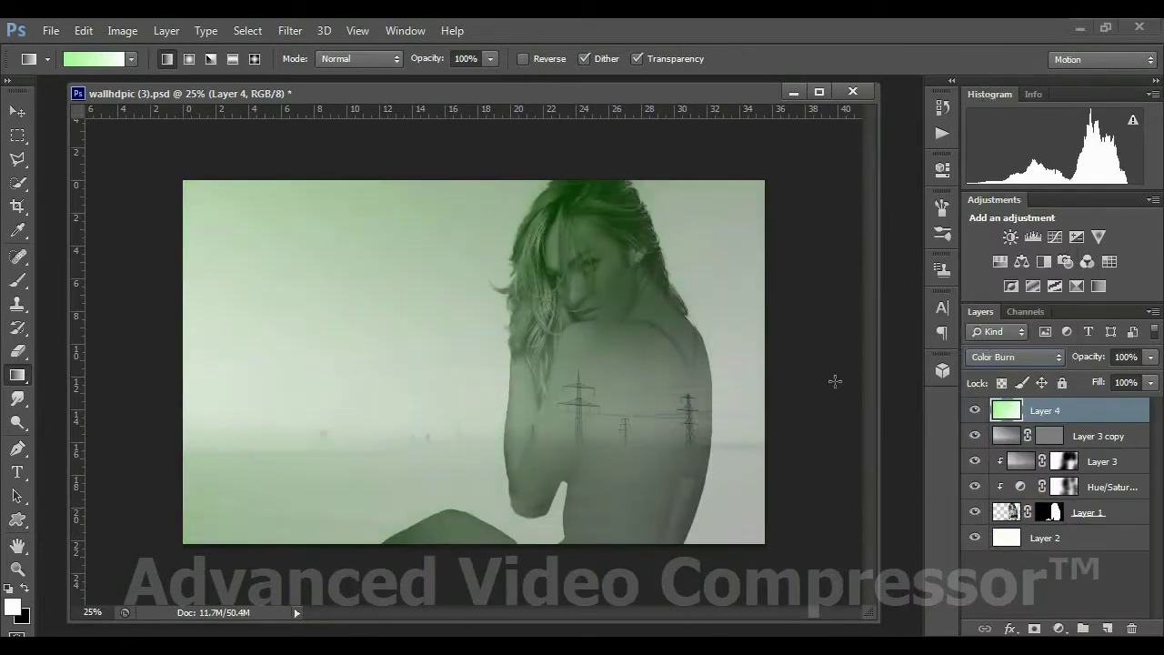
pyautogui.press('Down')
pyautogui.press('Down')
pyautogui.press('Down')
pyautogui.press('Down')
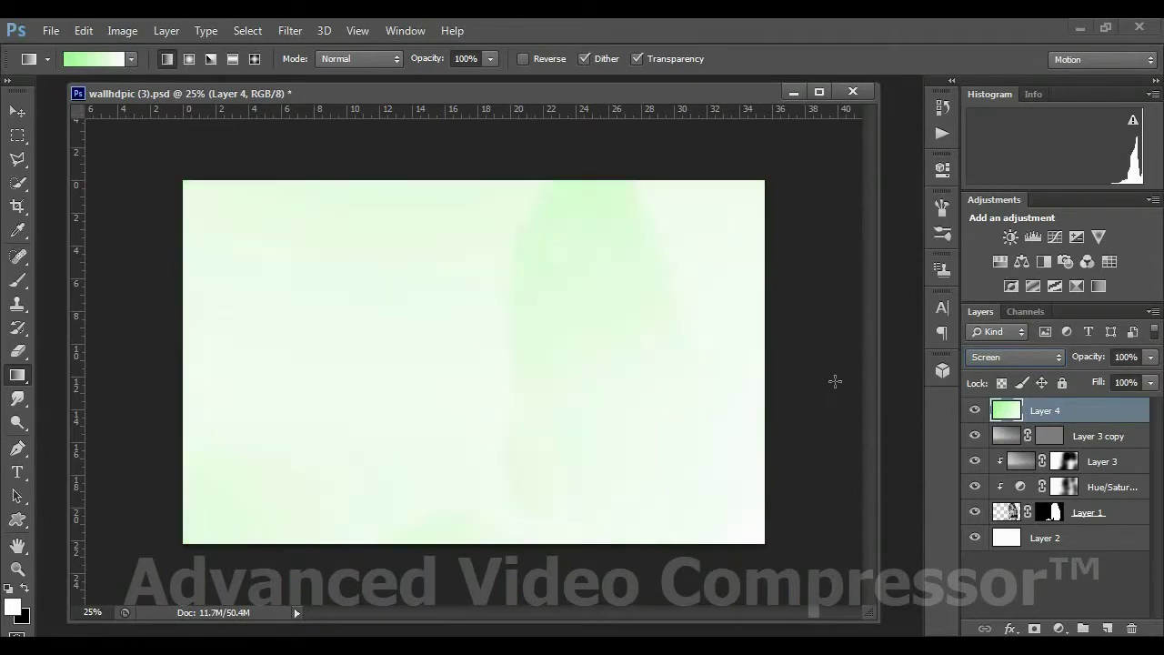
pyautogui.press('Down')
pyautogui.press('Down')
pyautogui.press('Down')
pyautogui.press('Down')
pyautogui.press('Down')
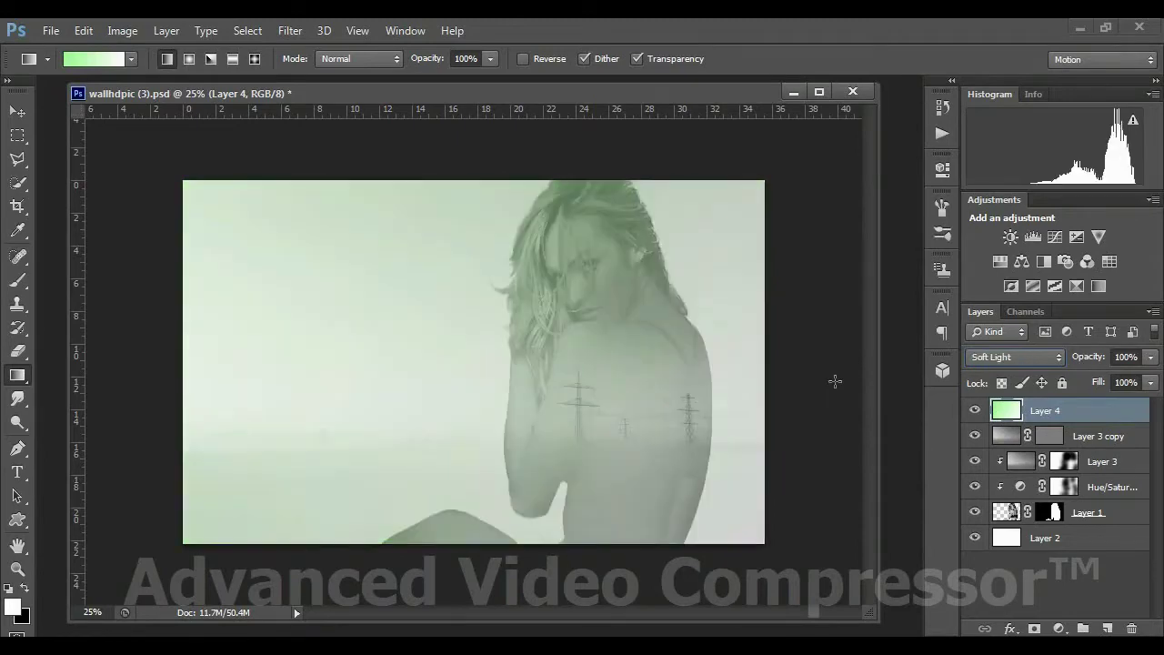
pyautogui.press('Down')
pyautogui.press('Down')
pyautogui.press('Down')
pyautogui.press('Down')
pyautogui.press('Down')
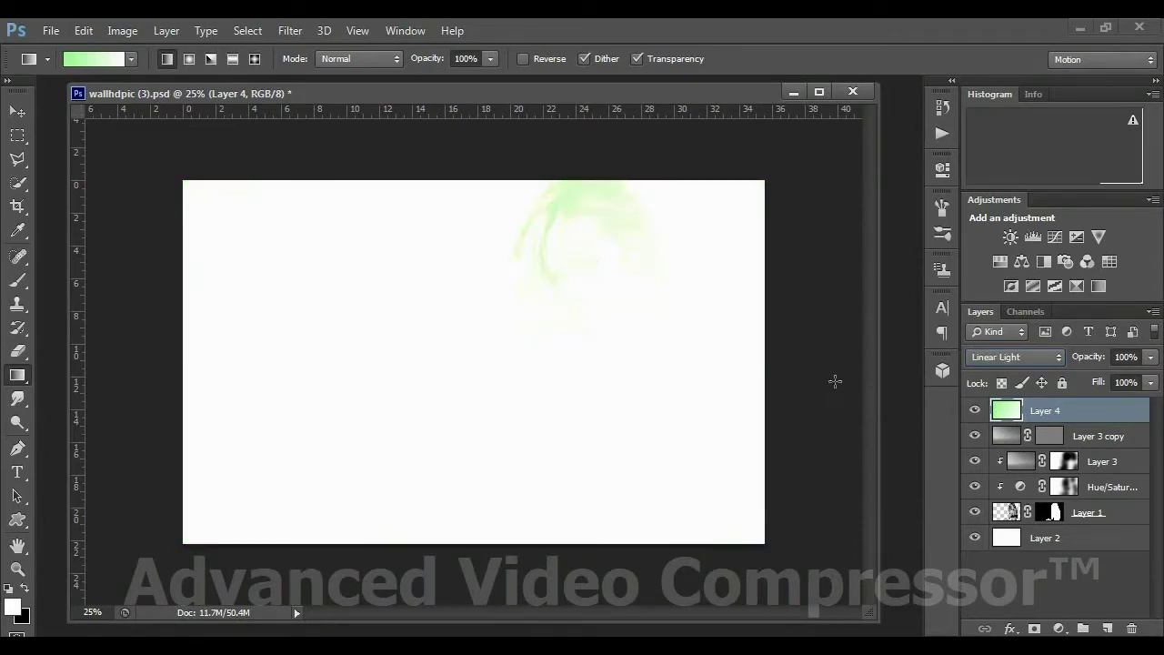
pyautogui.press('Down')
pyautogui.press('Down')
pyautogui.press('Down')
pyautogui.press('Down')
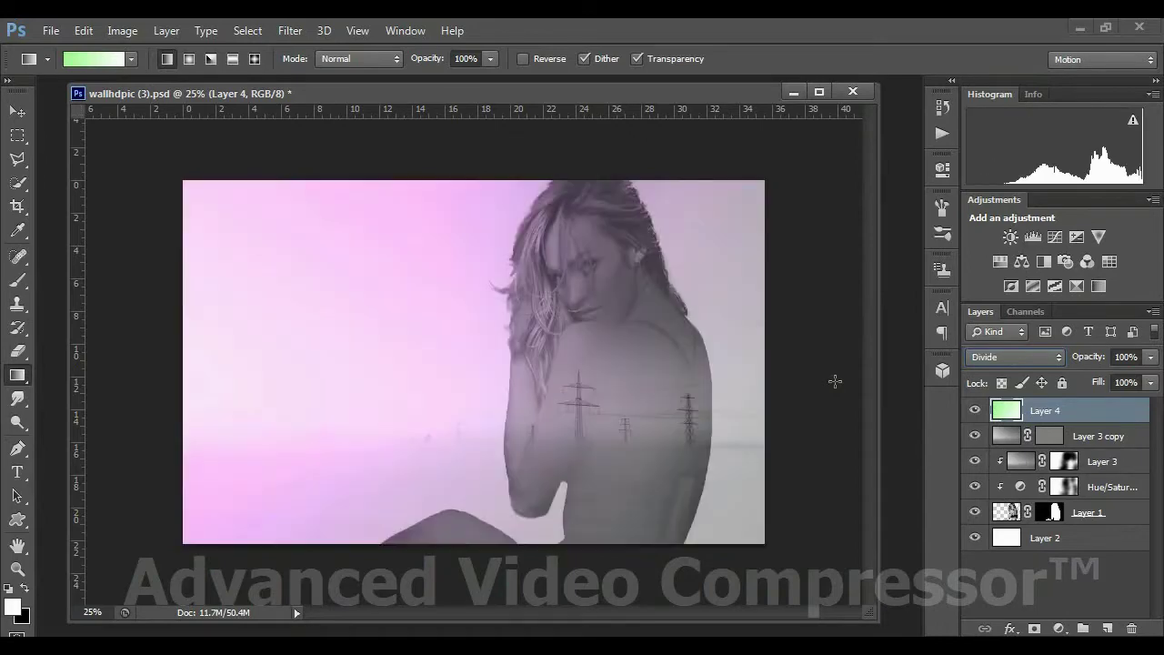
pyautogui.press('Down')
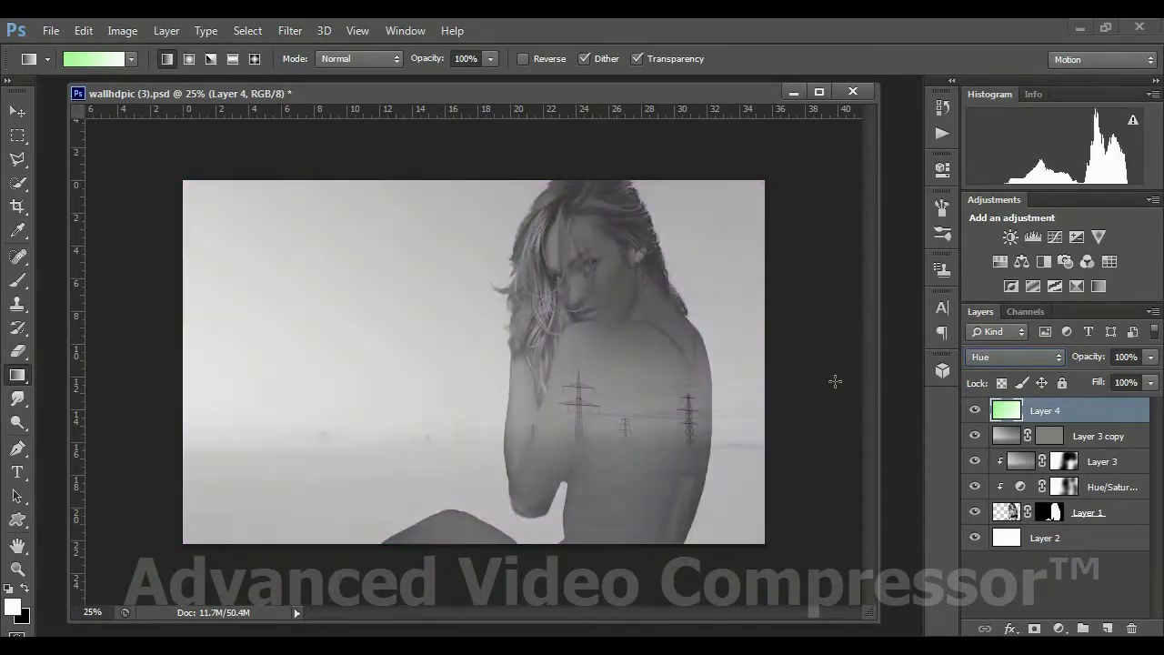
# Set the green gradient layer's blend mode to Soft Light, and toggle its visibility to compare the image without it
pyautogui.click(982, 357)
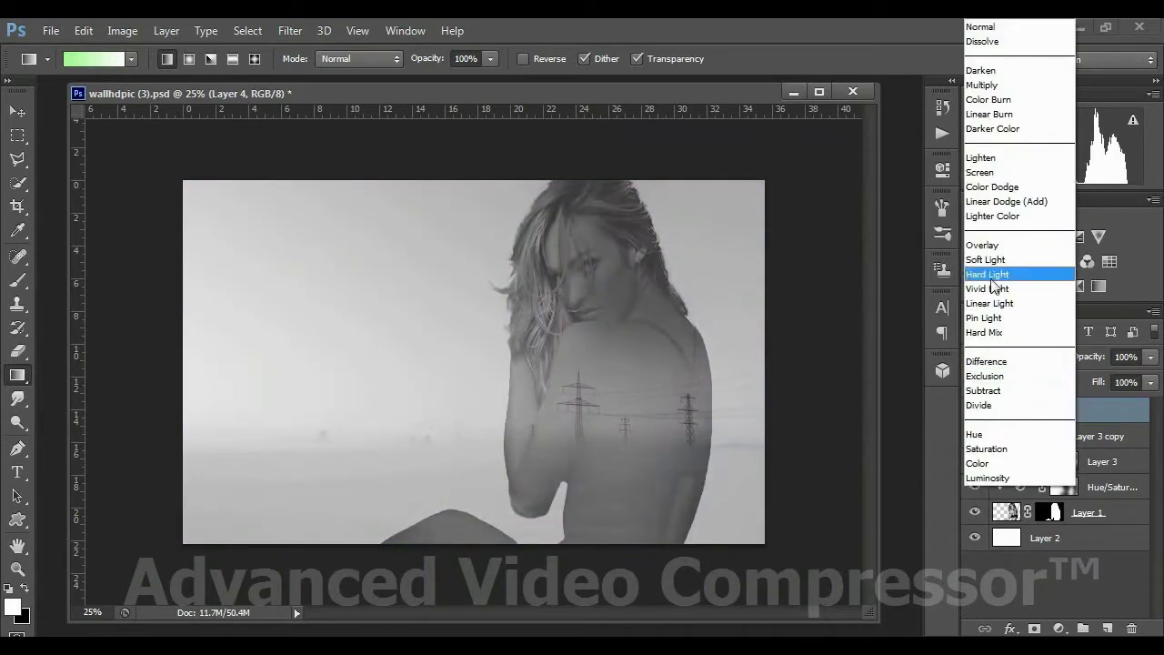
pyautogui.click(1001, 187)
pyautogui.press('Down')
pyautogui.press('Down')
pyautogui.press('Down')
pyautogui.press('Down')
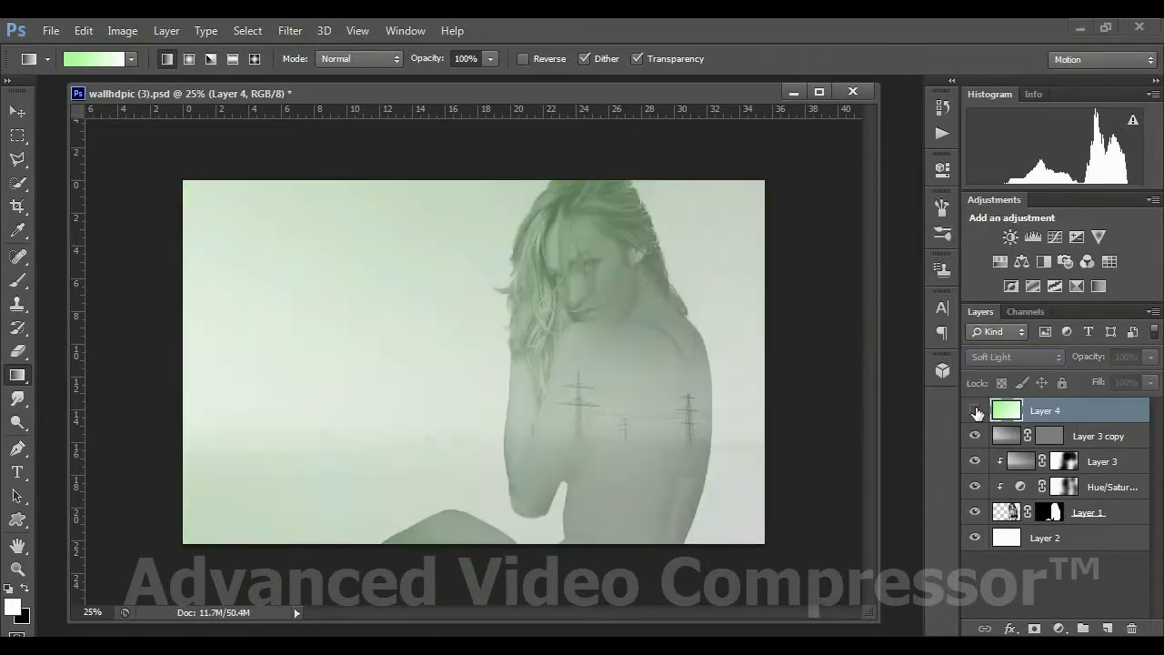
pyautogui.click(974, 410)
pyautogui.click(975, 411)
# Try Overlay and Hard Light on the green gradient layer, return it to Soft Light, and toggle its visibility to compare
pyautogui.click(1000, 363)
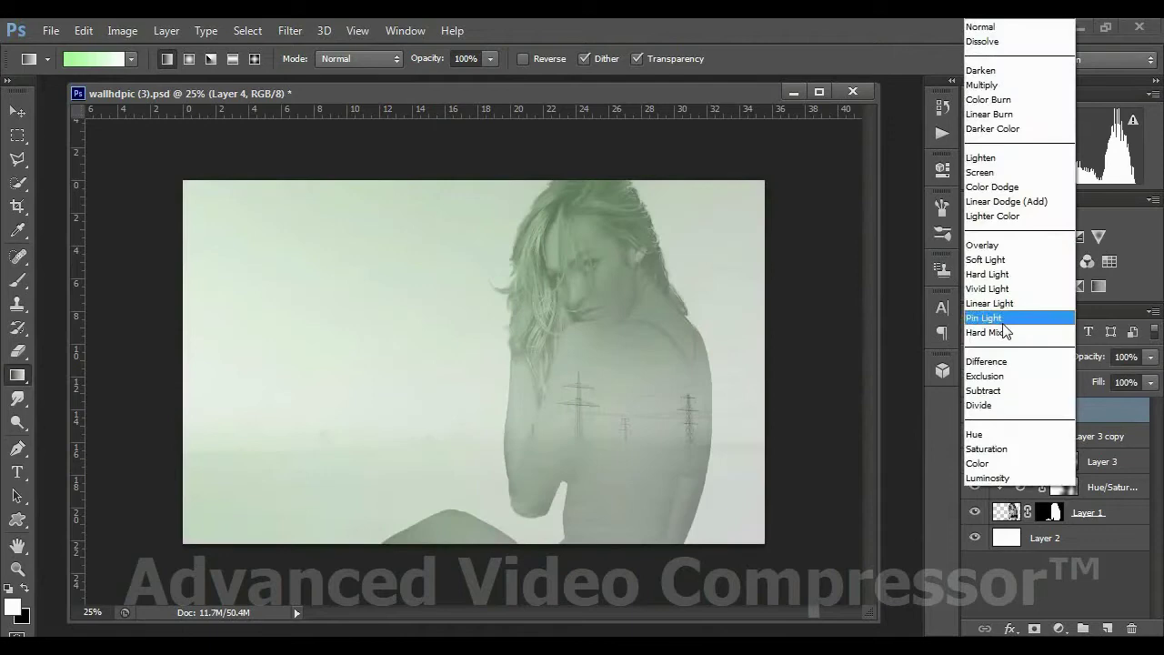
pyautogui.click(990, 246)
pyautogui.press('Down')
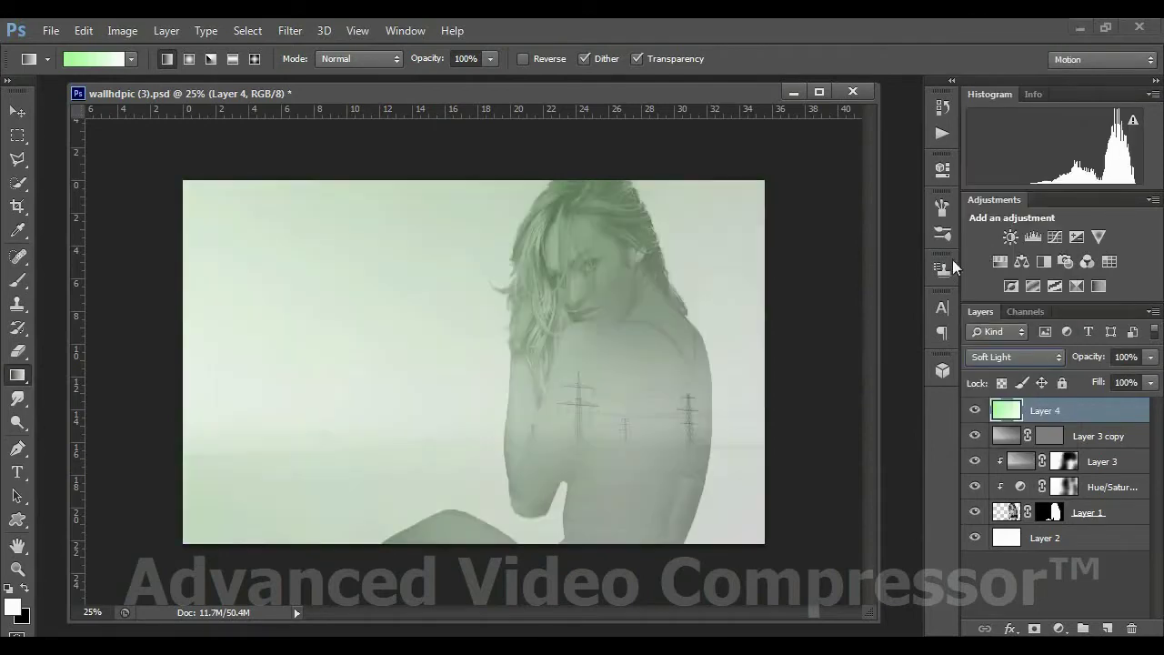
pyautogui.press('Down')
pyautogui.press('Up')
pyautogui.click(975, 411)
pyautogui.click(976, 411)
# Start a Photo Filter adjustment on Layer 3's image with the Red filter at 90% density
pyautogui.click(17, 111)
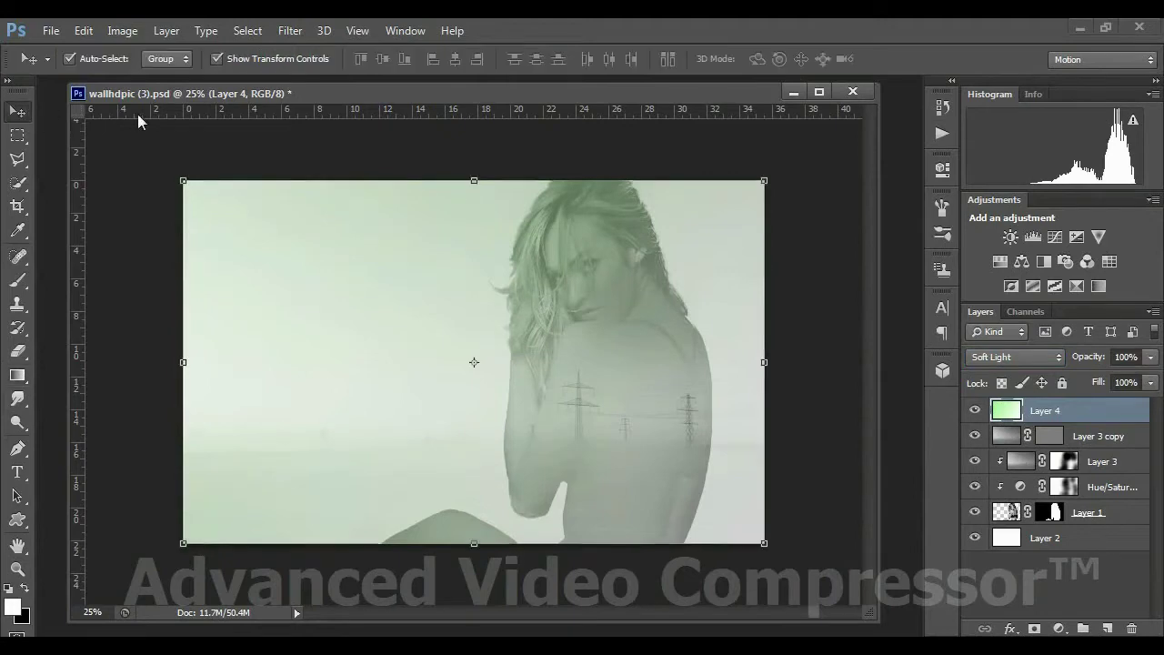
pyautogui.moveTo(145, 93); pyautogui.dragTo(159, 88)
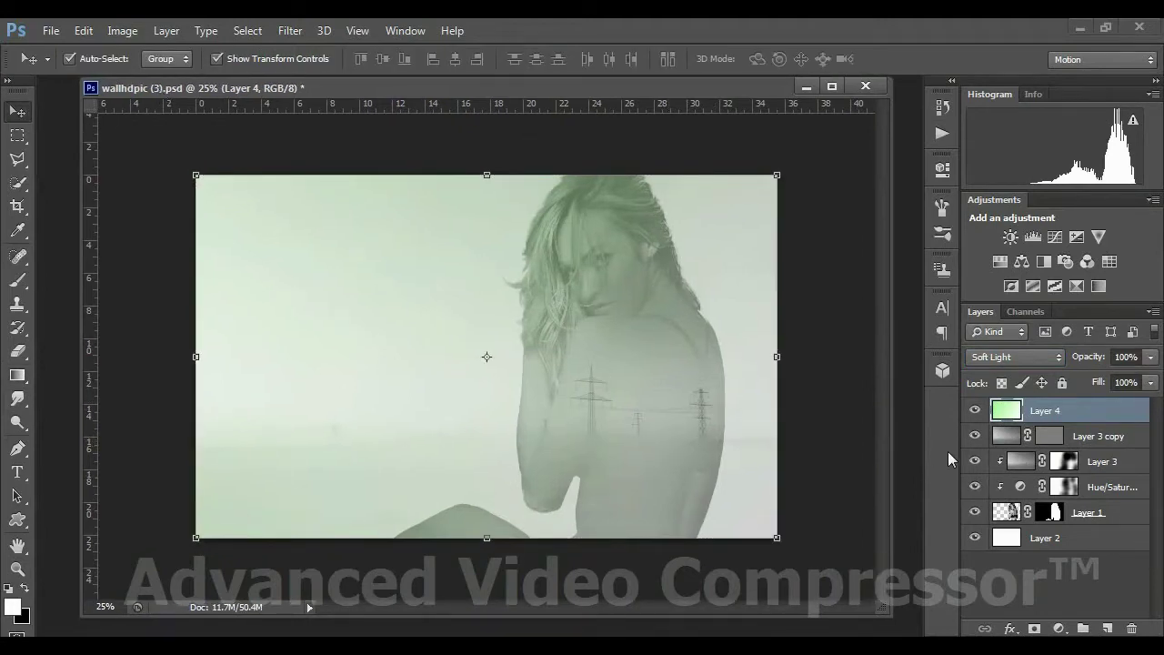
pyautogui.click(1032, 469)
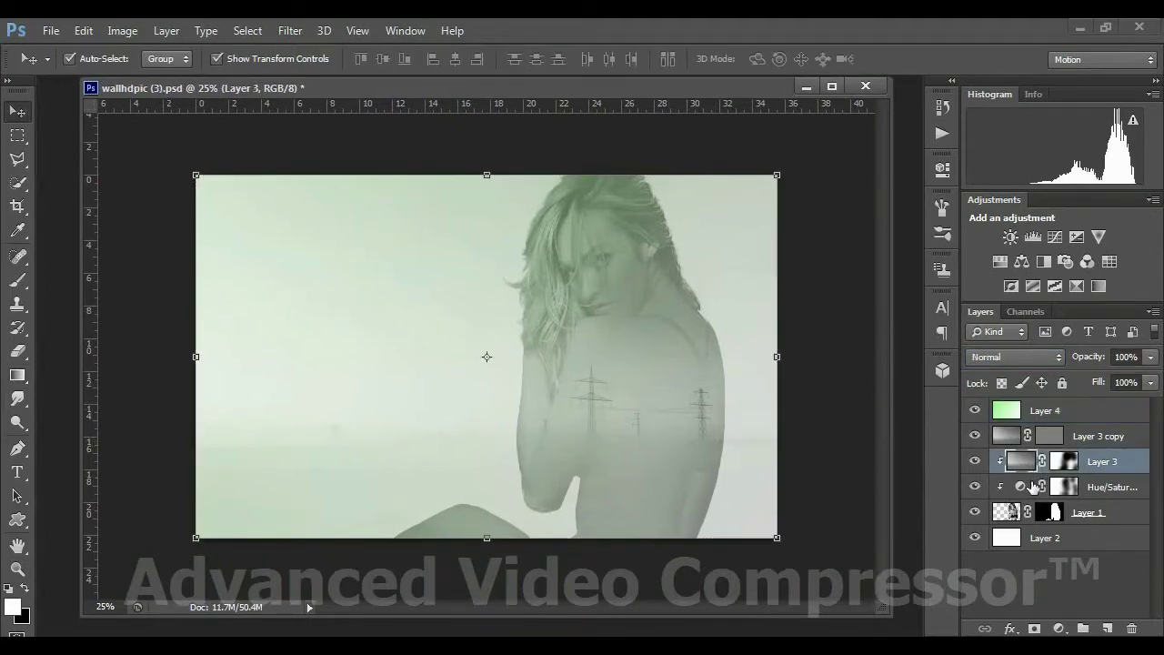
pyautogui.click(130, 31)
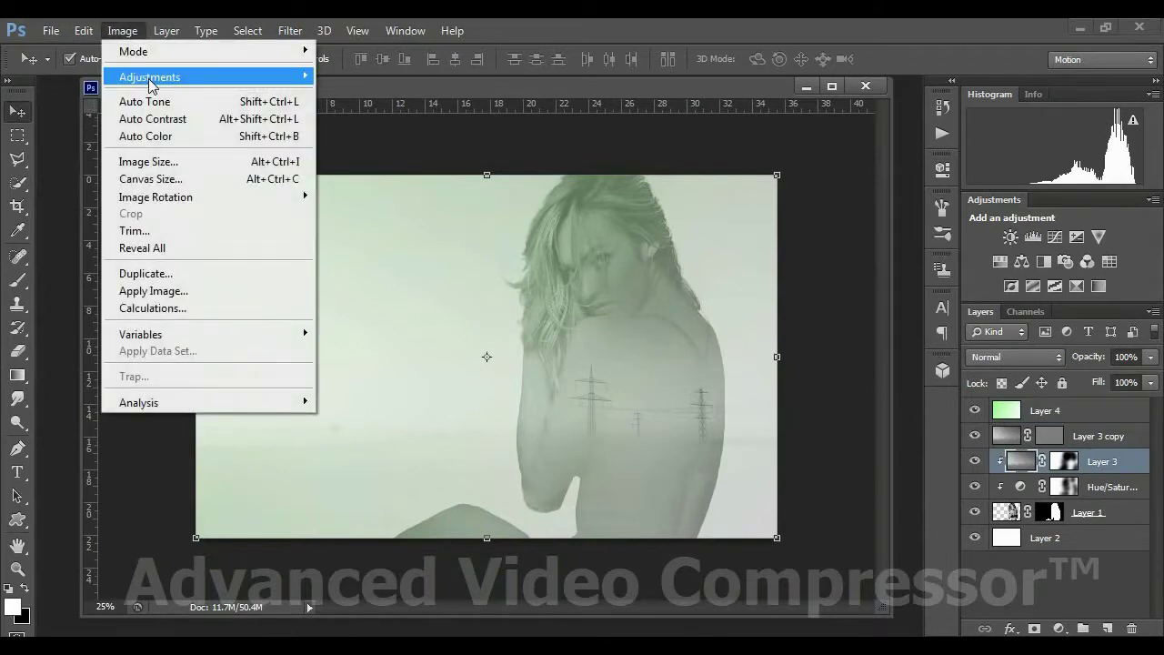
pyautogui.moveTo(272, 77)
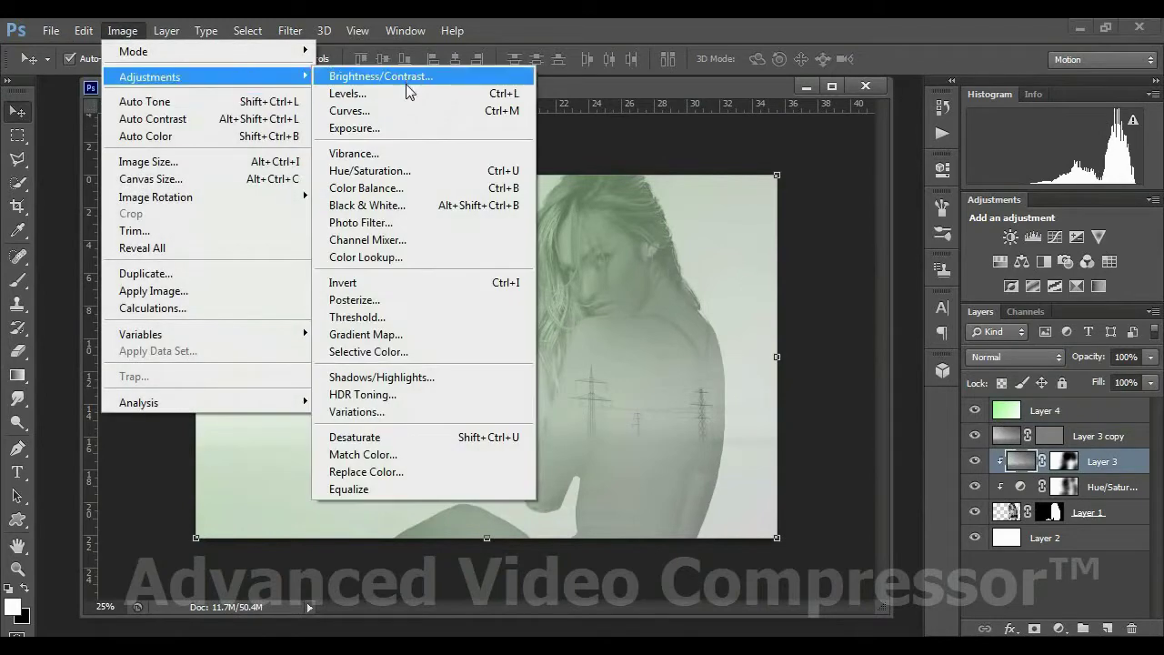
pyautogui.click(393, 226)
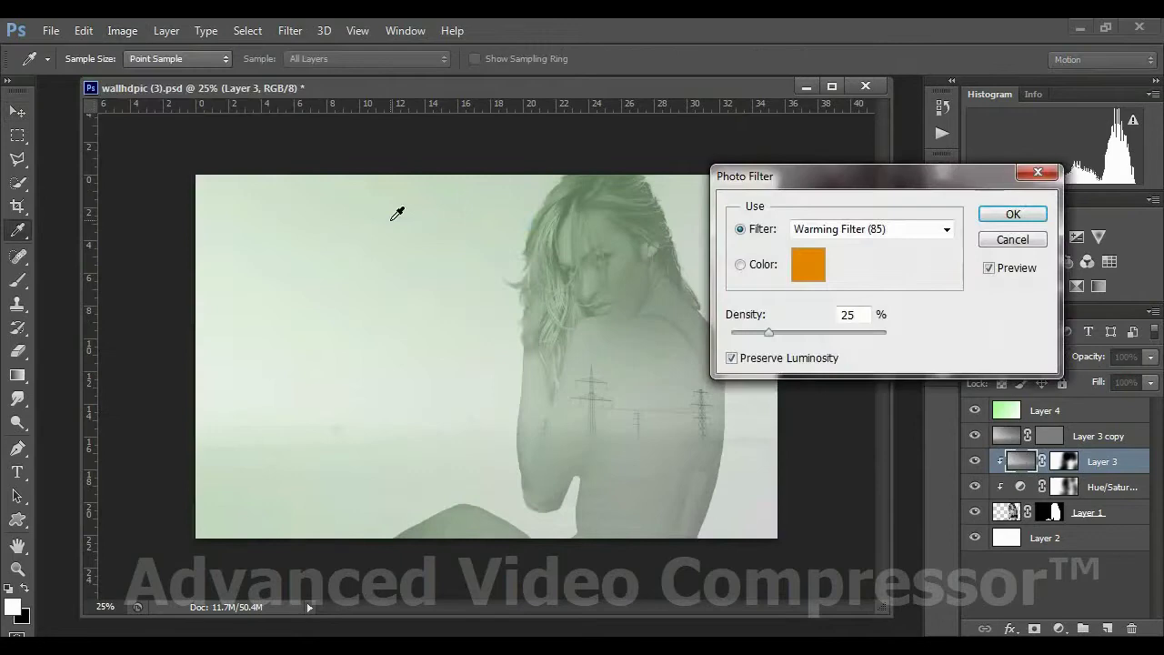
pyautogui.click(819, 267)
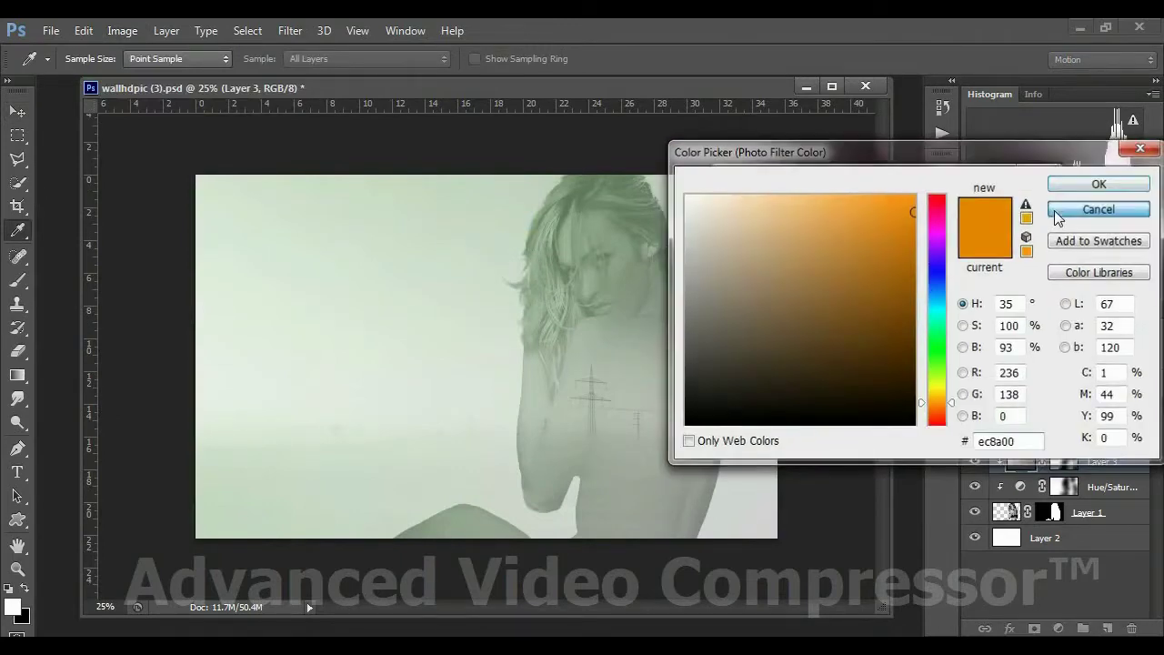
pyautogui.click(1055, 209)
pyautogui.click(870, 229)
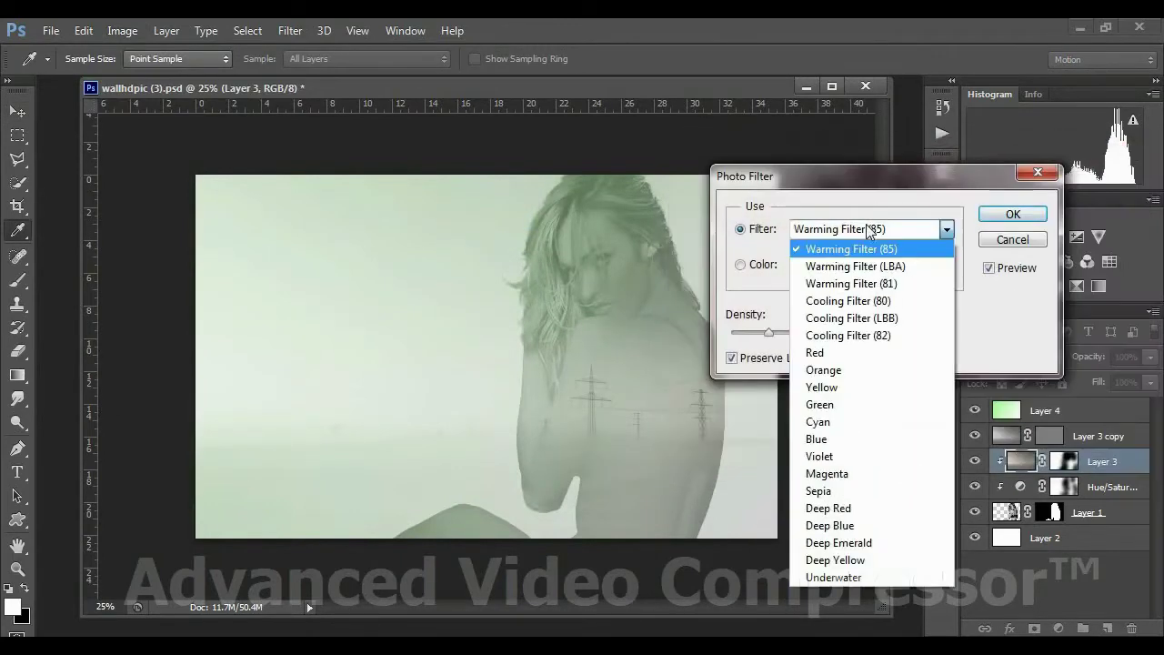
pyautogui.click(819, 353)
pyautogui.moveTo(769, 333); pyautogui.dragTo(871, 342)
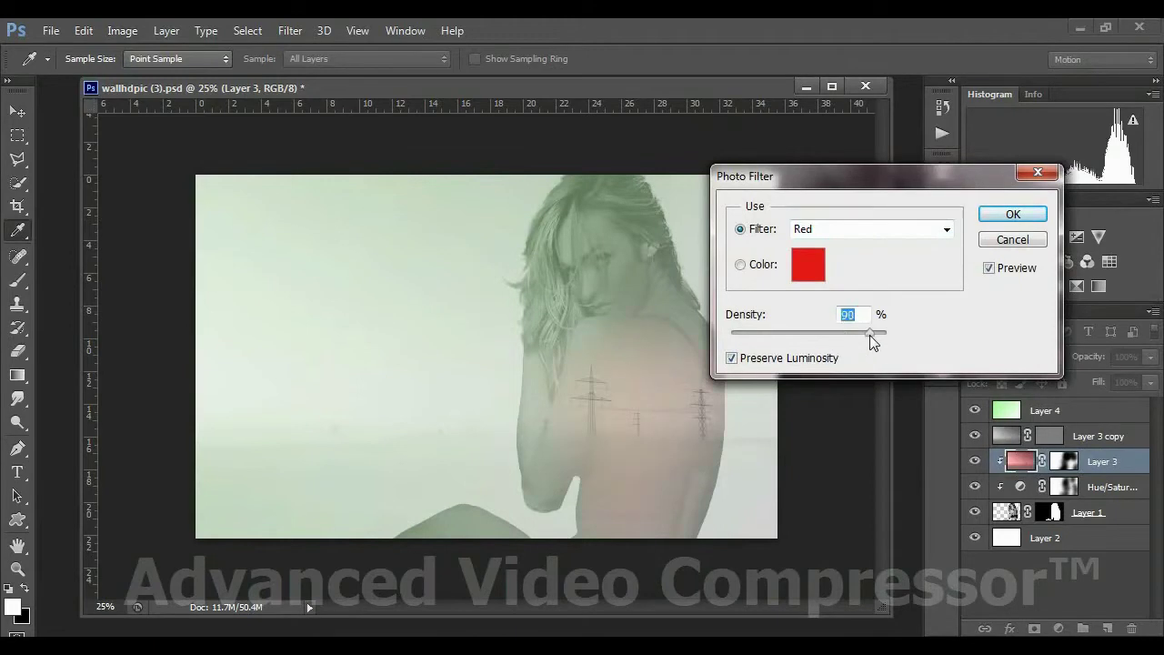
# Try the photo filter colors from Orange through Blue one after another on Layer 3
pyautogui.click(862, 233)
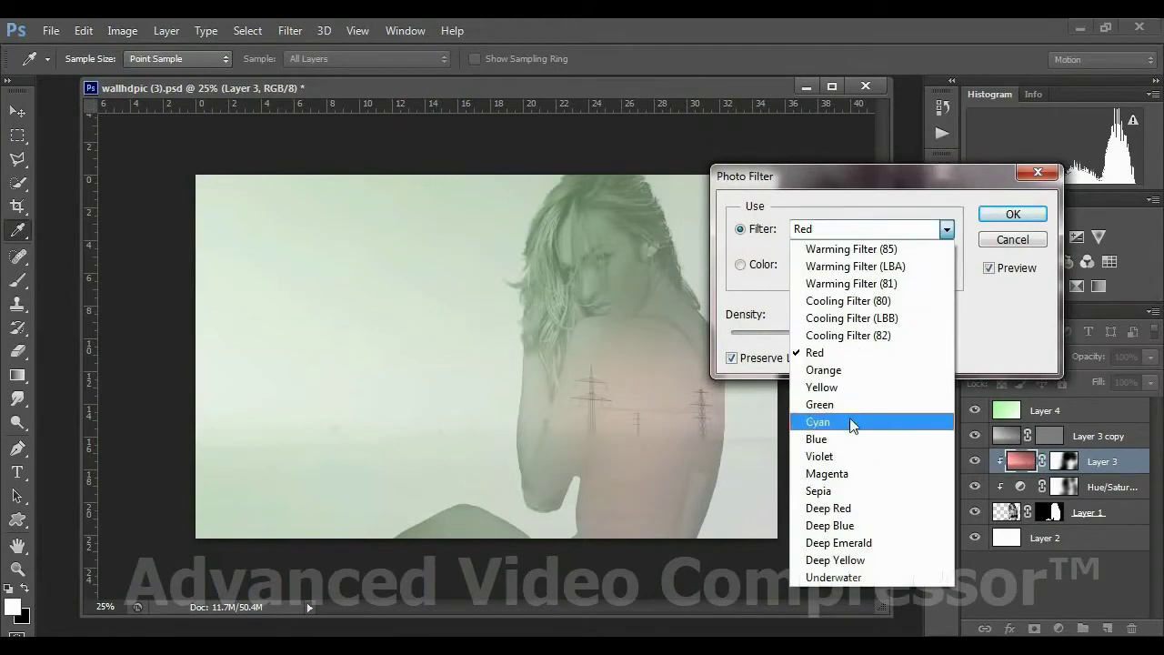
pyautogui.click(839, 371)
pyautogui.press('Down')
pyautogui.press('Up')
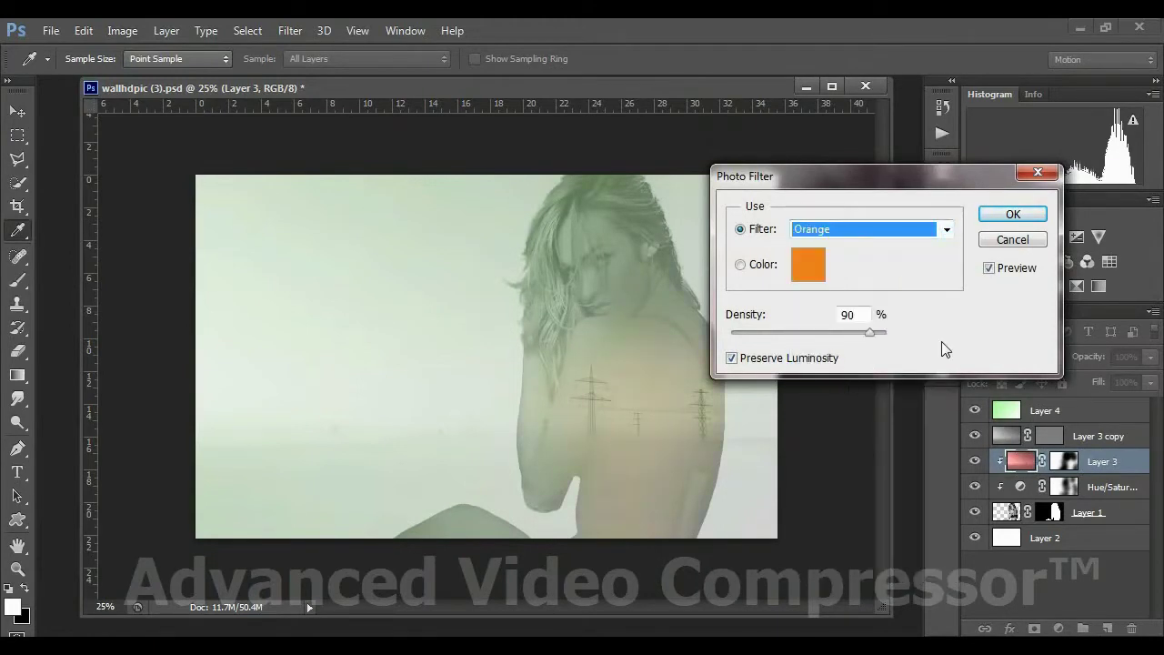
pyautogui.press('Down')
pyautogui.press('Down')
pyautogui.press('Up')
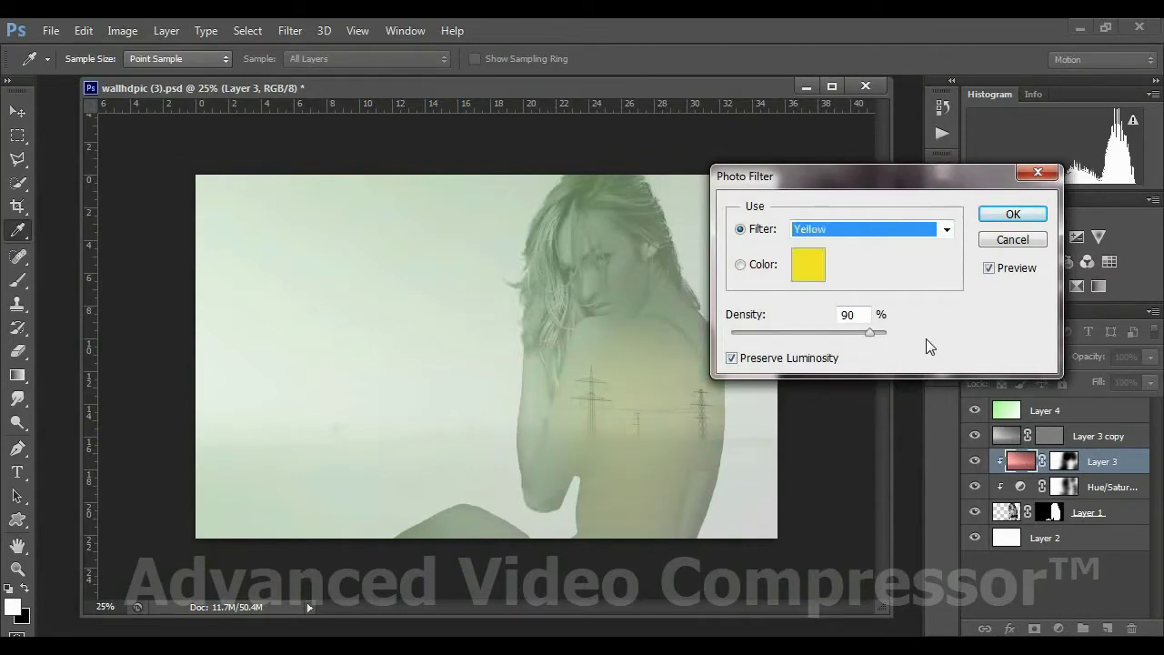
pyautogui.press('Down')
pyautogui.press('Down')
pyautogui.press('Down')
pyautogui.press('Down')
pyautogui.press('Down')
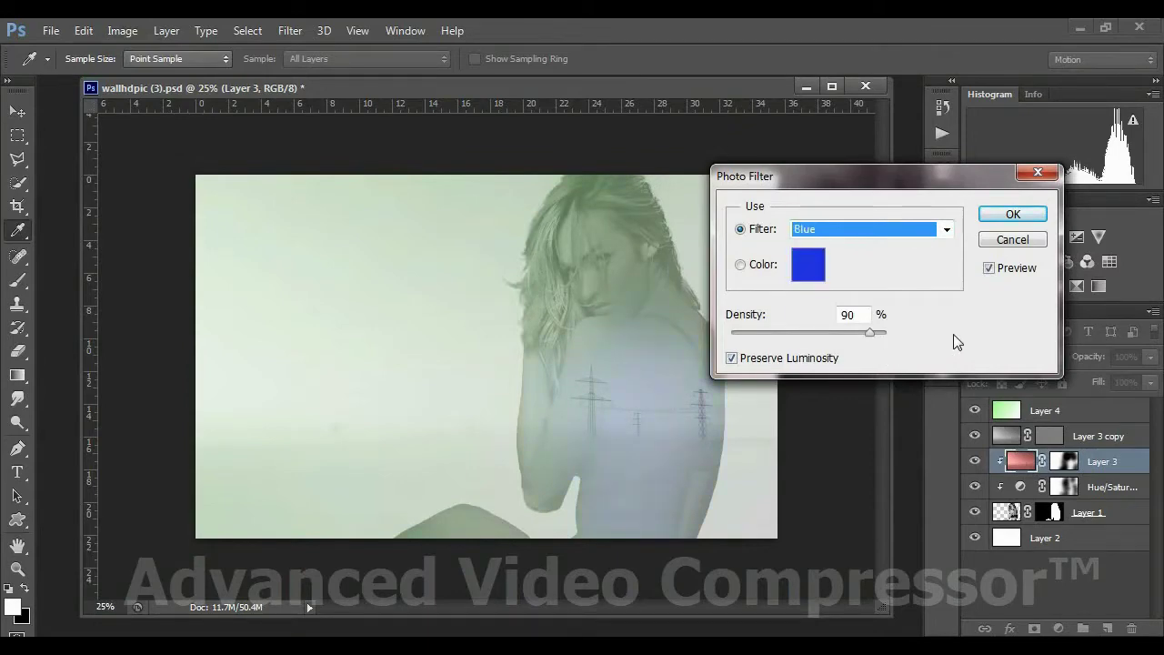
# Apply the Sepia photo filter to Layer 3 at 100% density
pyautogui.press('Down')
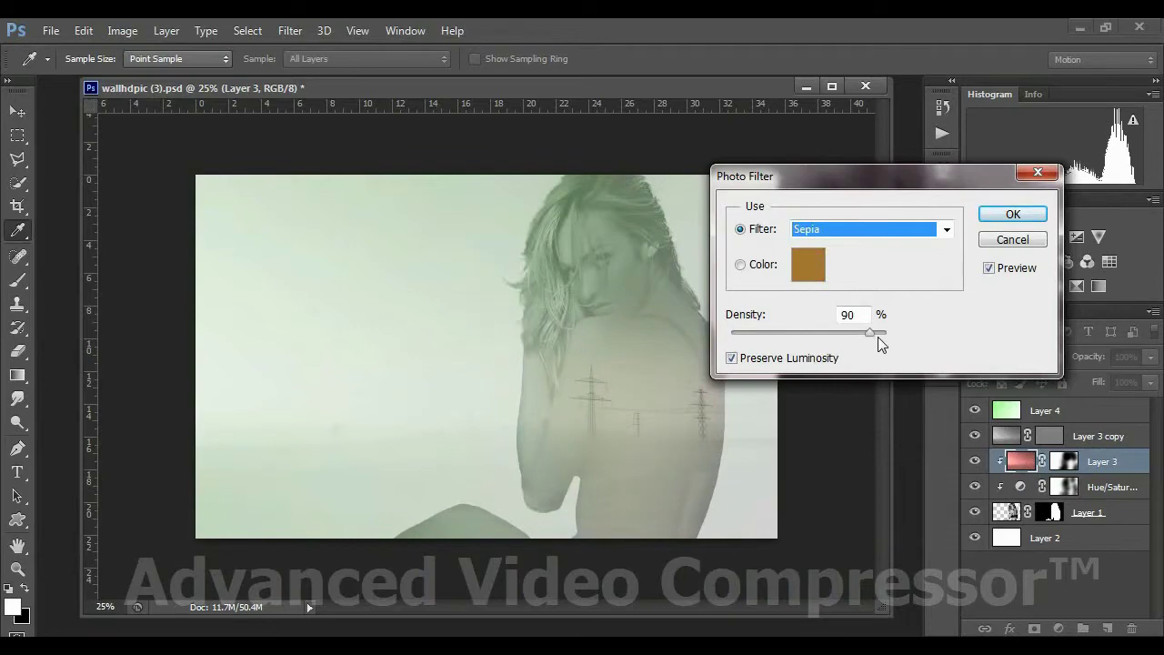
pyautogui.moveTo(878, 337); pyautogui.dragTo(886, 335)
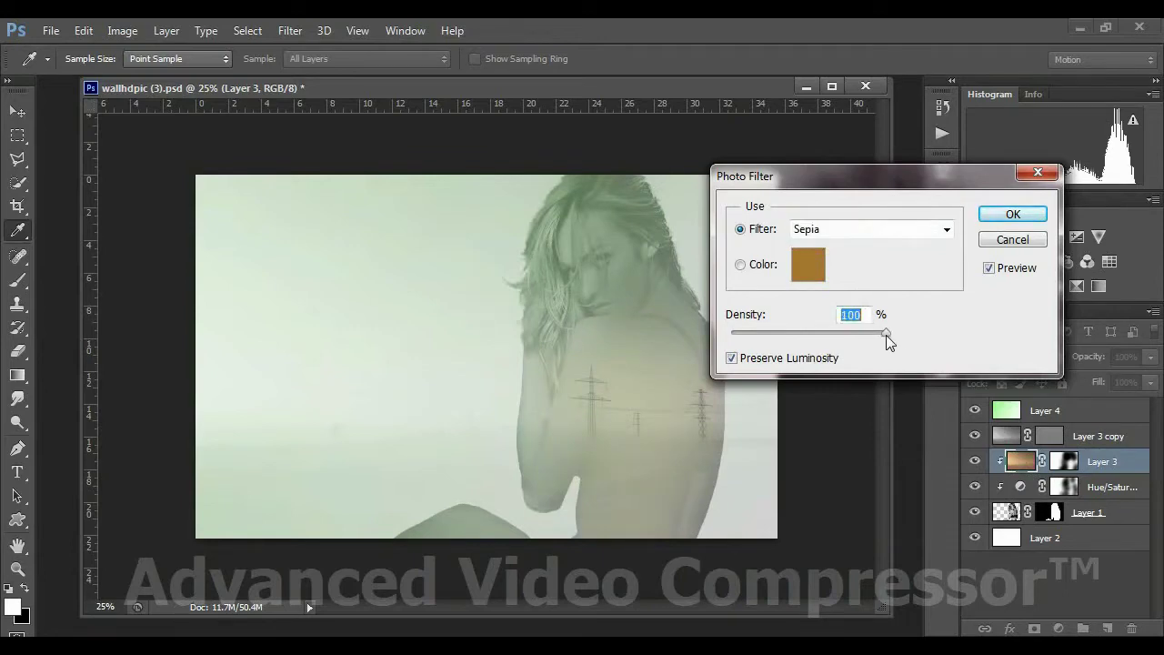
pyautogui.click(996, 217)
# Start a Photo Filter adjustment on Layer 3 copy's image and set the Warming Filter (85) density to 90%
pyautogui.click(1010, 442)
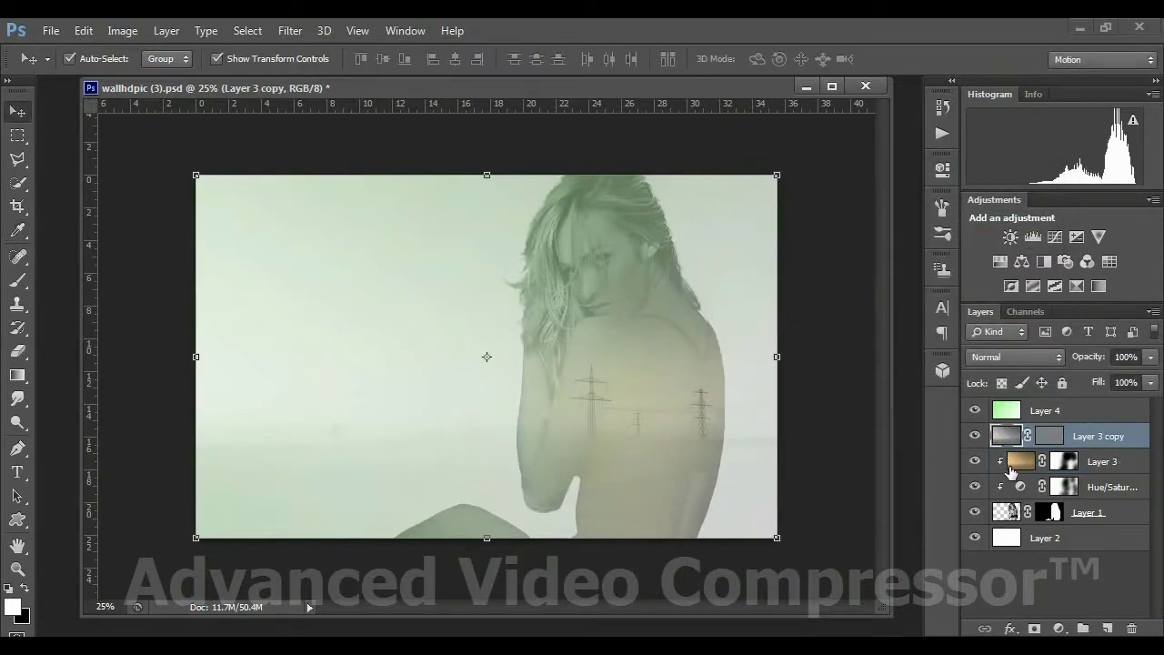
pyautogui.click(122, 30)
pyautogui.moveTo(150, 77)
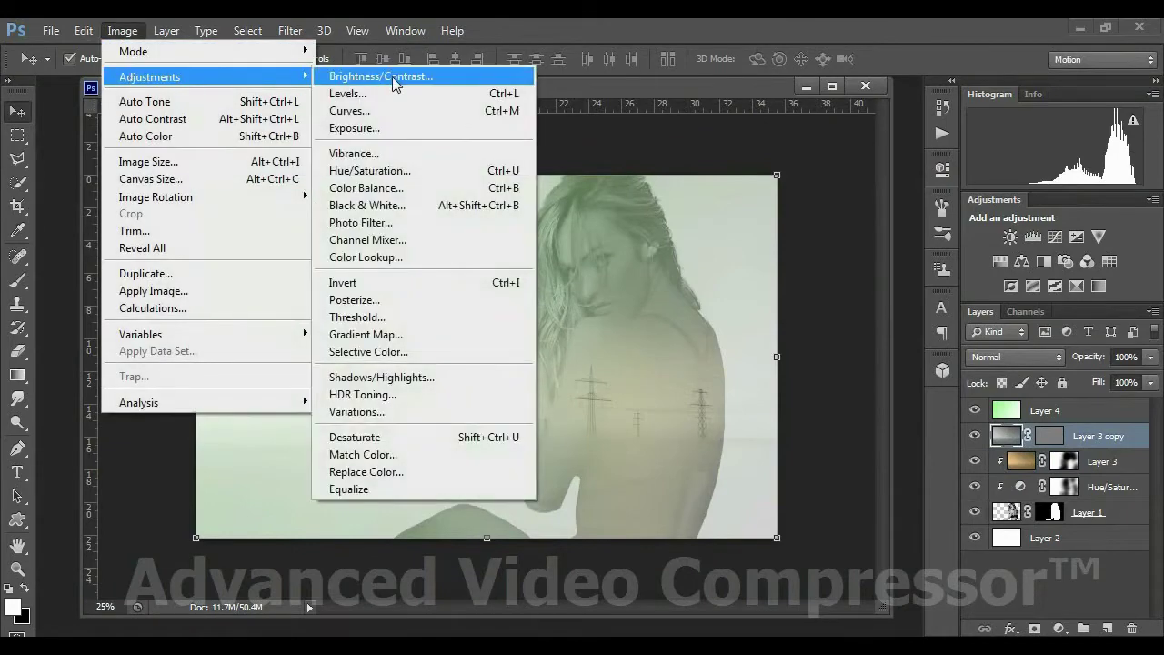
pyautogui.click(393, 228)
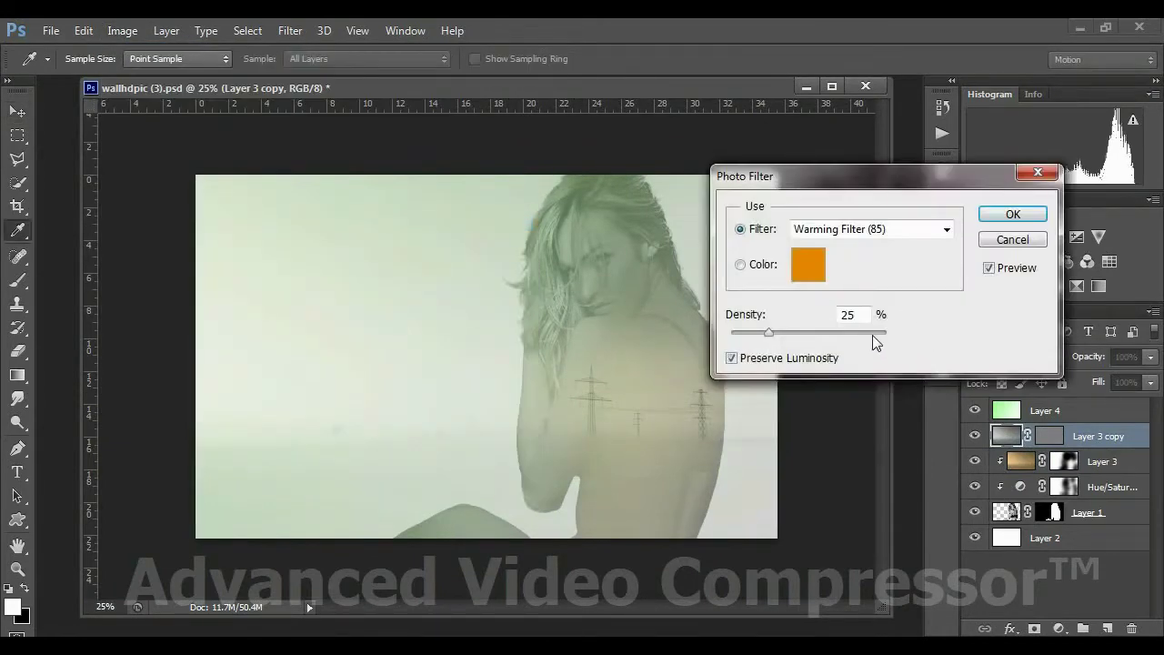
pyautogui.click(872, 333)
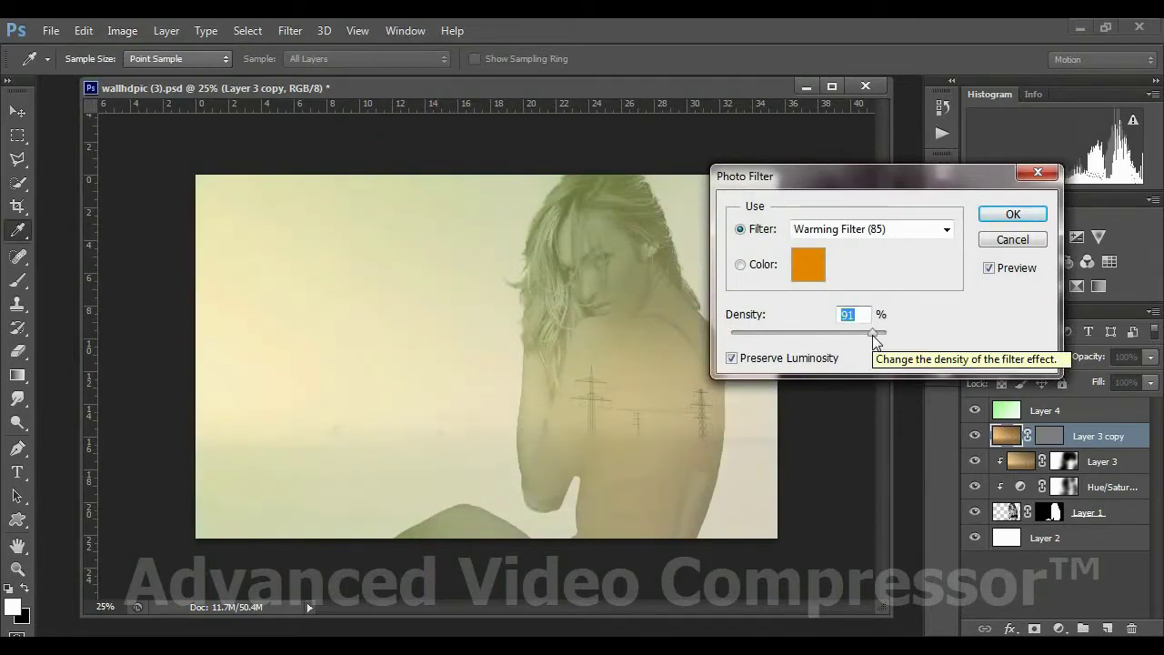
pyautogui.moveTo(873, 335); pyautogui.dragTo(869, 333)
# Compare the Sepia filter with neighboring colors such as Magenta on Layer 3 copy, and apply Sepia at 99% density
pyautogui.click(875, 239)
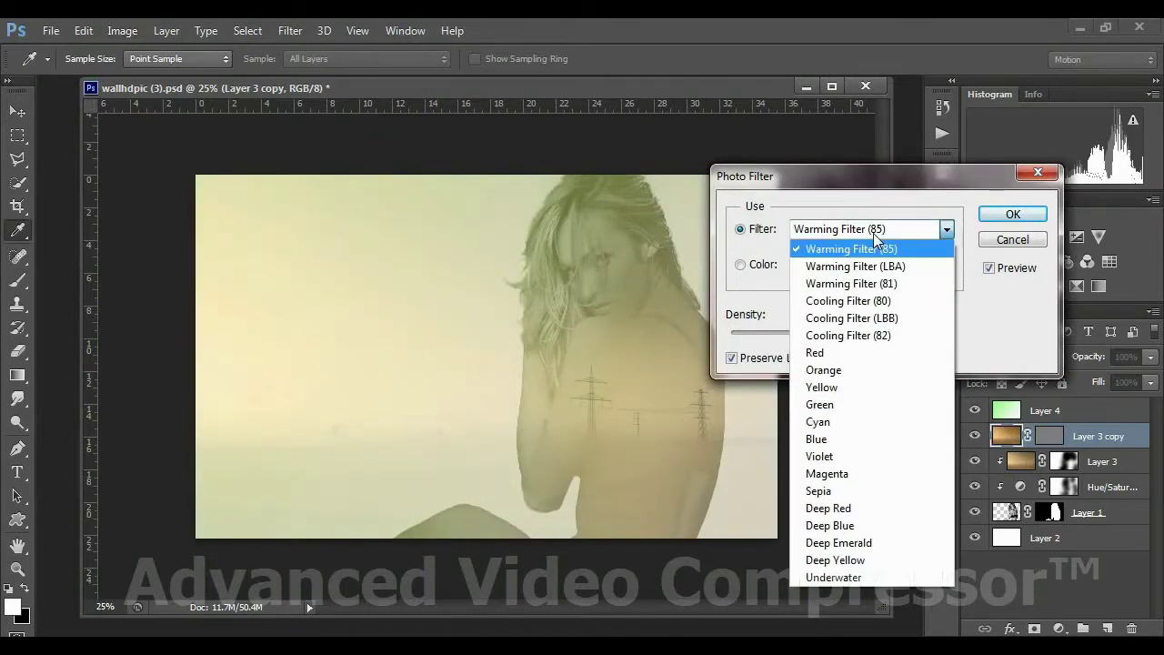
pyautogui.click(842, 491)
pyautogui.press('Up')
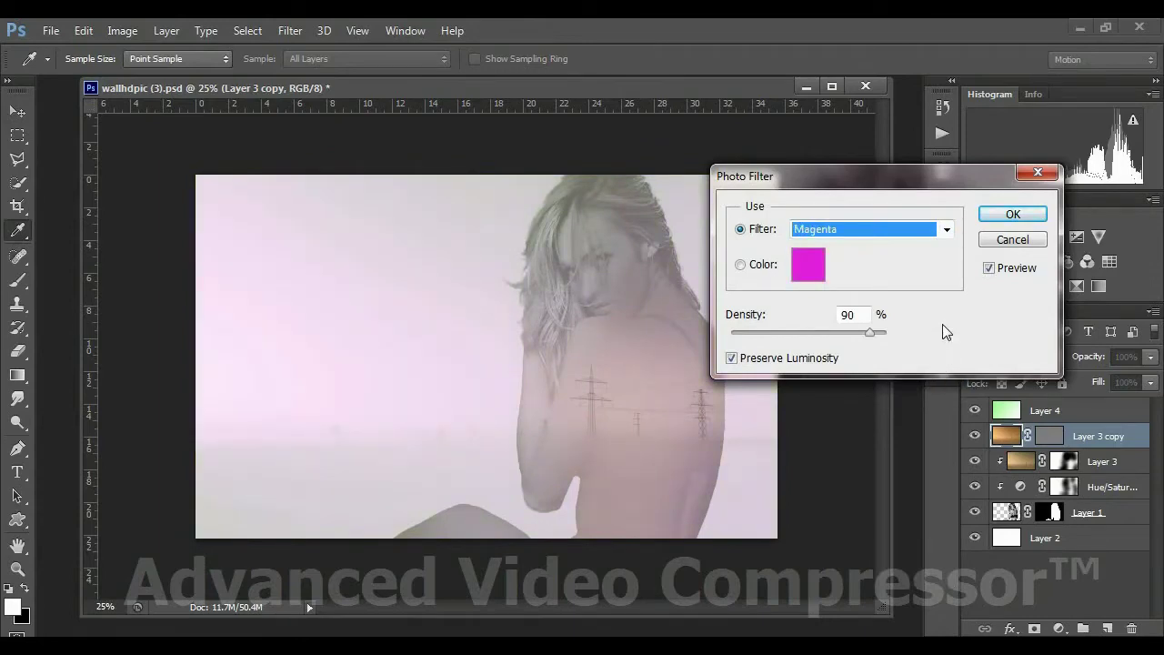
pyautogui.press('Down')
pyautogui.press('Down')
pyautogui.press('Down')
pyautogui.press('Up')
pyautogui.press('Up')
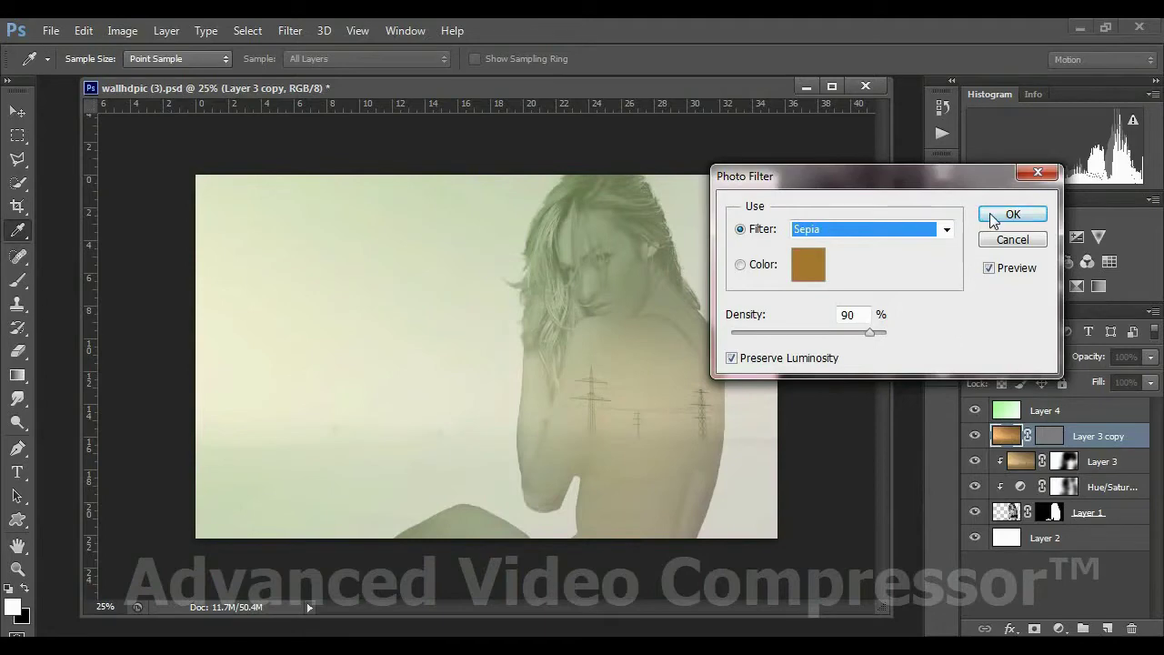
pyautogui.moveTo(870, 333); pyautogui.dragTo(873, 333)
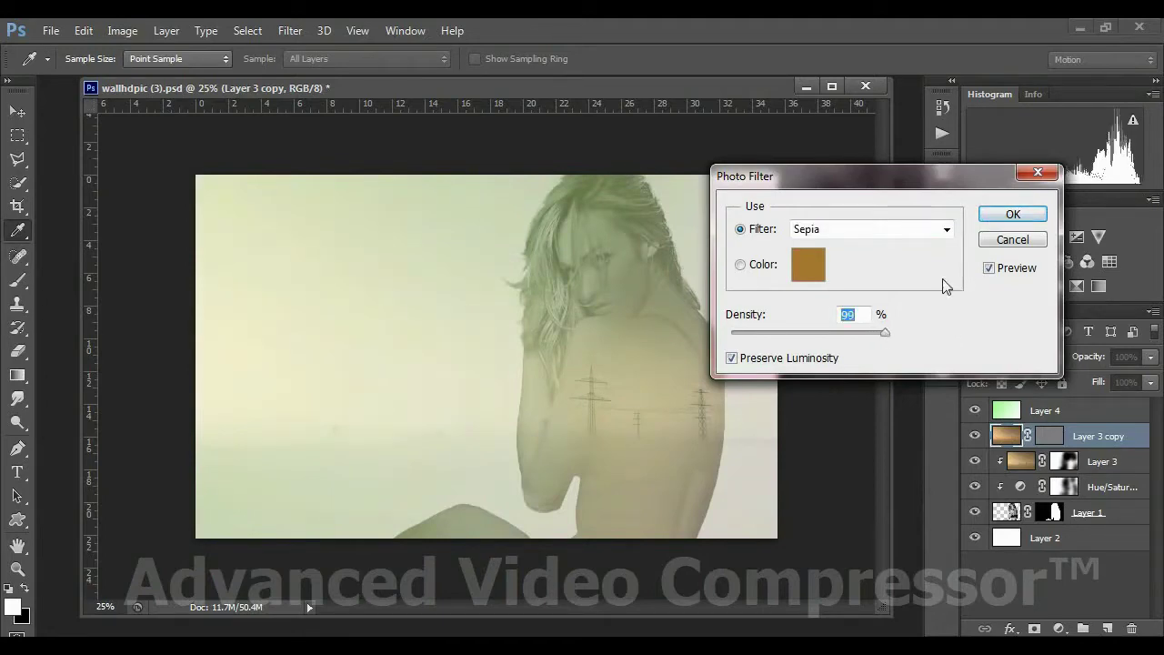
pyautogui.click(1013, 213)
pyautogui.press('v')
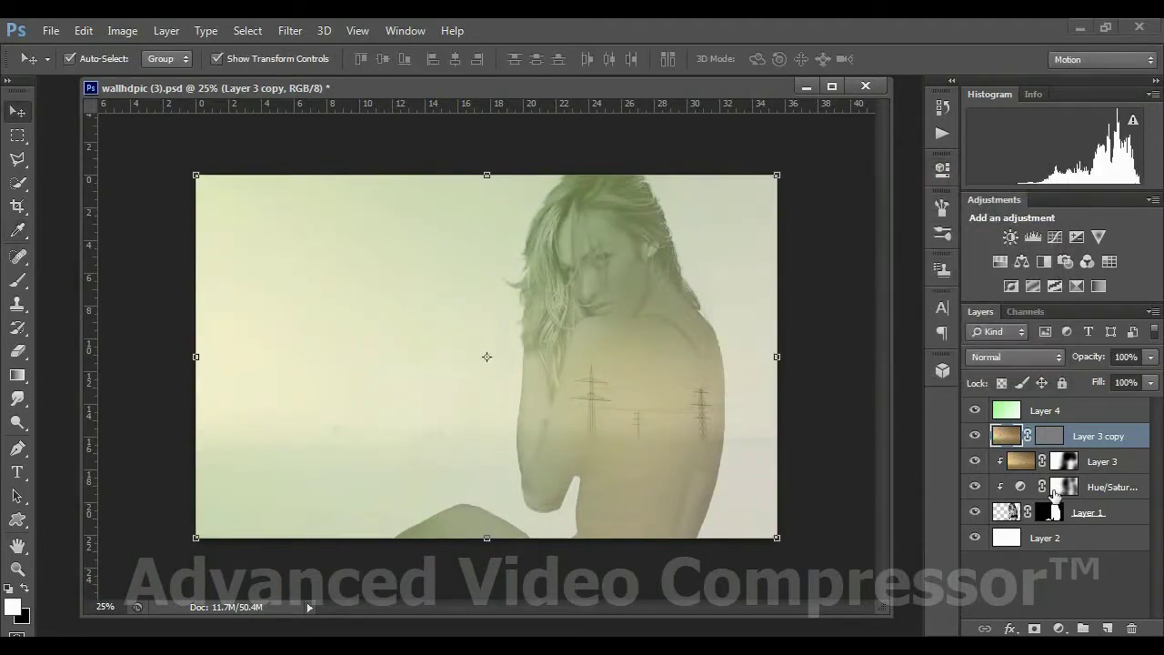
# Paint black on the Hue/Saturation mask over the woman's face and hair with the size 800 brush at 53% flow
pyautogui.click(1061, 489)
pyautogui.click(17, 279)
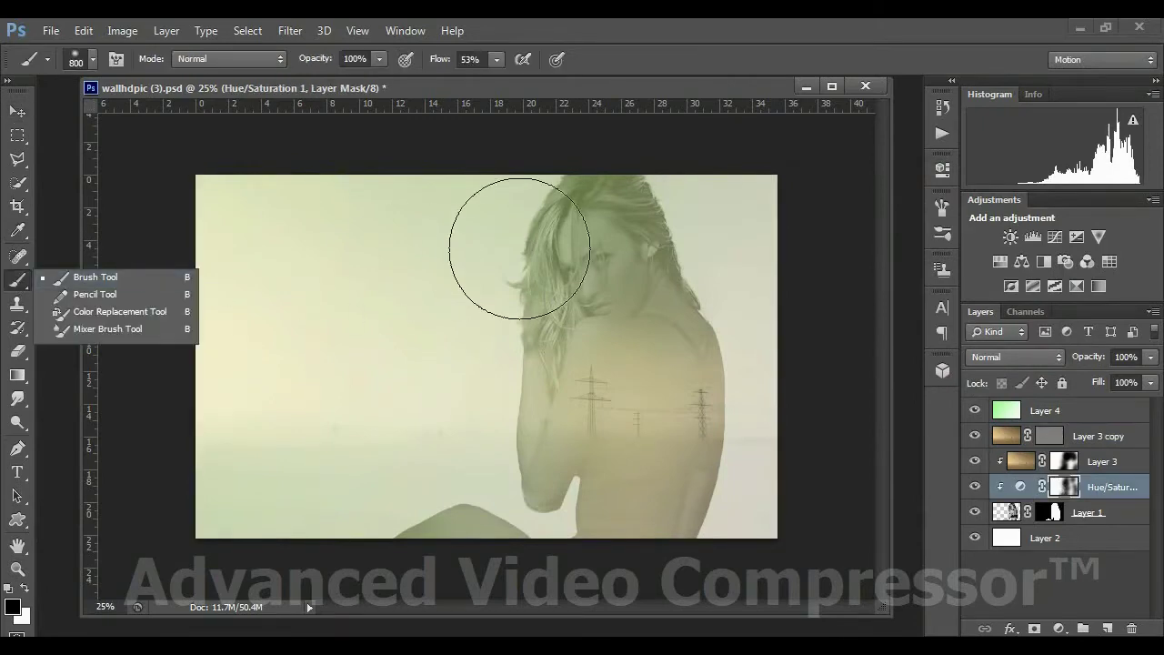
pyautogui.moveTo(564, 272)
pyautogui.mouseDown()
pyautogui.moveTo(586, 232)
pyautogui.moveTo(559, 259)
pyautogui.moveTo(508, 387)
pyautogui.moveTo(511, 444)
pyautogui.moveTo(477, 480)
pyautogui.mouseUp()
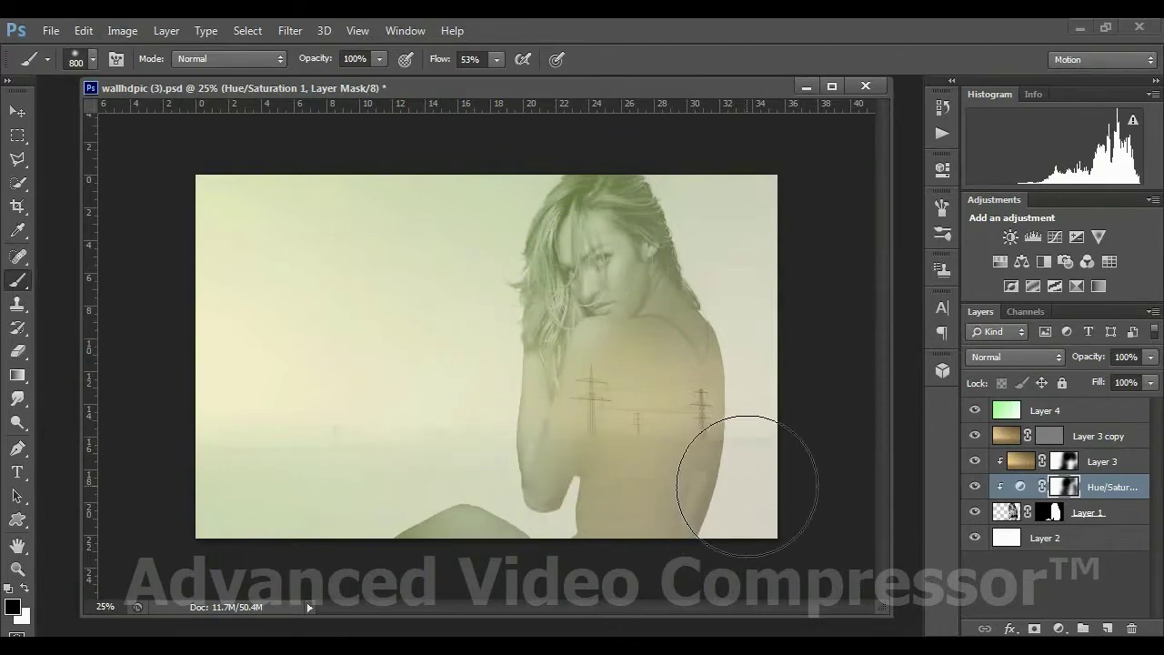
pyautogui.moveTo(689, 226)
pyautogui.mouseDown()
pyautogui.moveTo(665, 223)
pyautogui.moveTo(549, 270)
pyautogui.mouseUp()
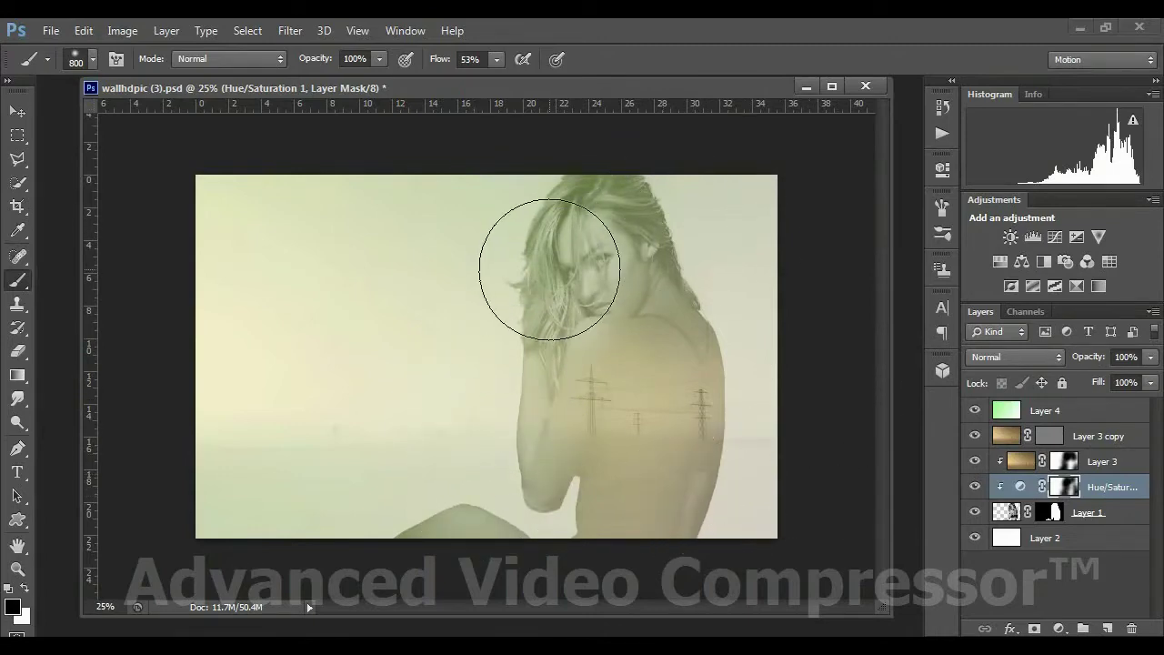
# Paint black along the landscape's horizon beside the woman on the masks of Layer 3 and Layer 3 copy
pyautogui.click(1066, 465)
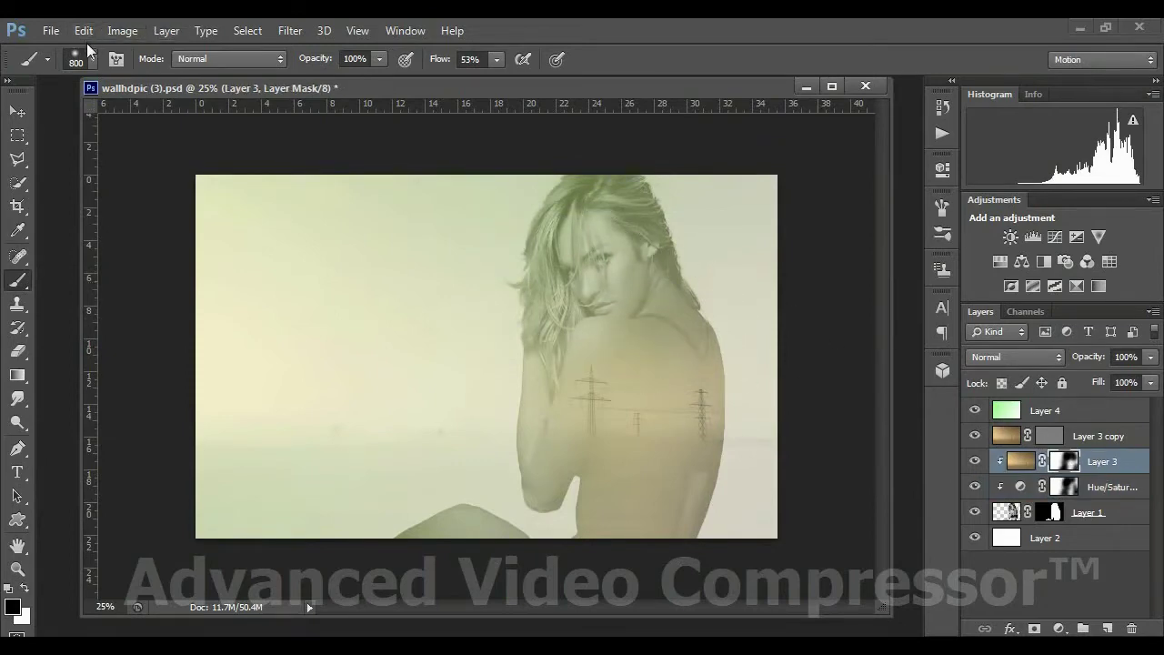
pyautogui.moveTo(229, 406); pyautogui.dragTo(369, 417)
pyautogui.click(1050, 436)
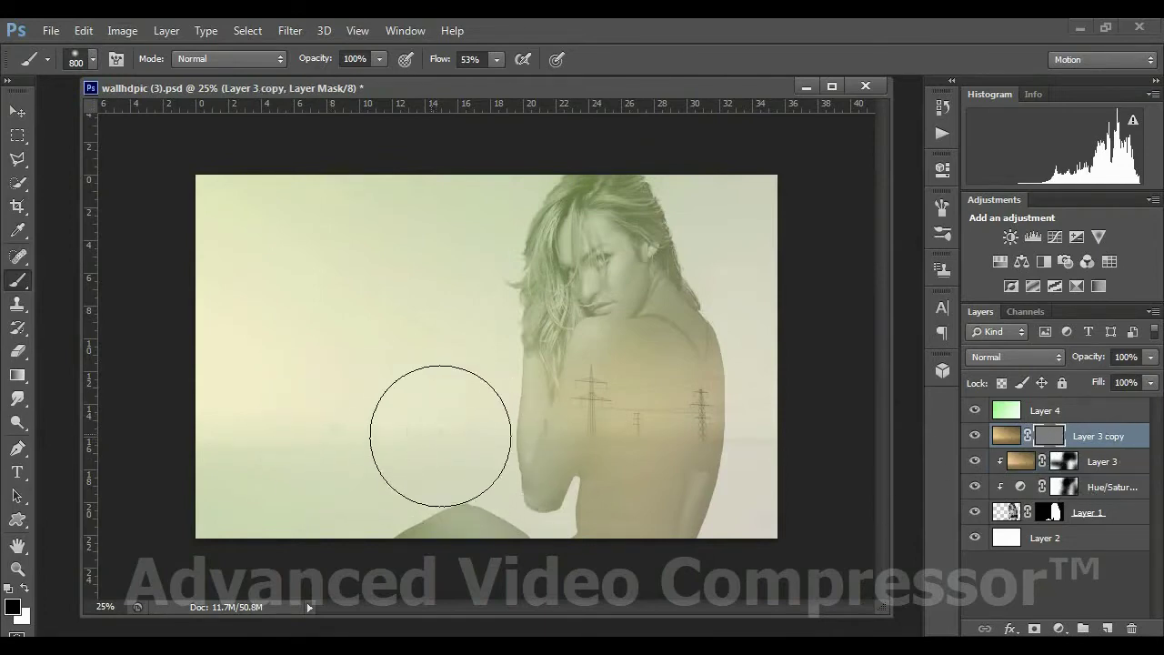
pyautogui.moveTo(426, 447)
pyautogui.mouseDown()
pyautogui.moveTo(351, 421)
pyautogui.moveTo(305, 423)
pyautogui.mouseUp()
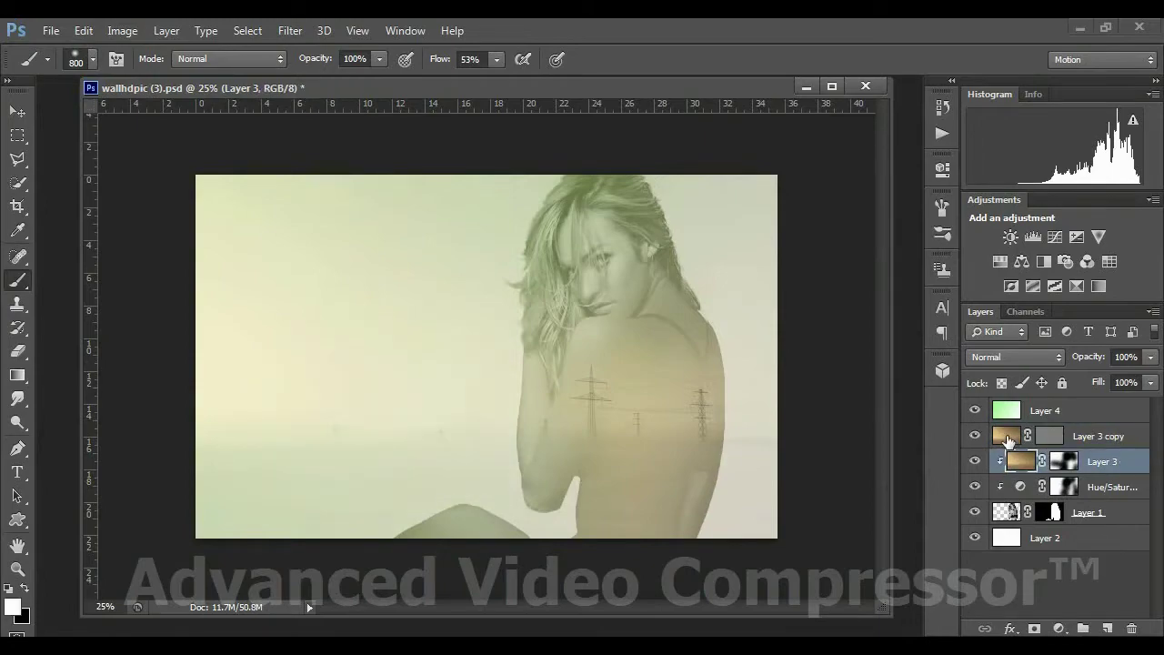
# Paint a soft white glow on Layer 3 copy's image above the horizon beside the woman, and undo the last stroke
pyautogui.click(1007, 441)
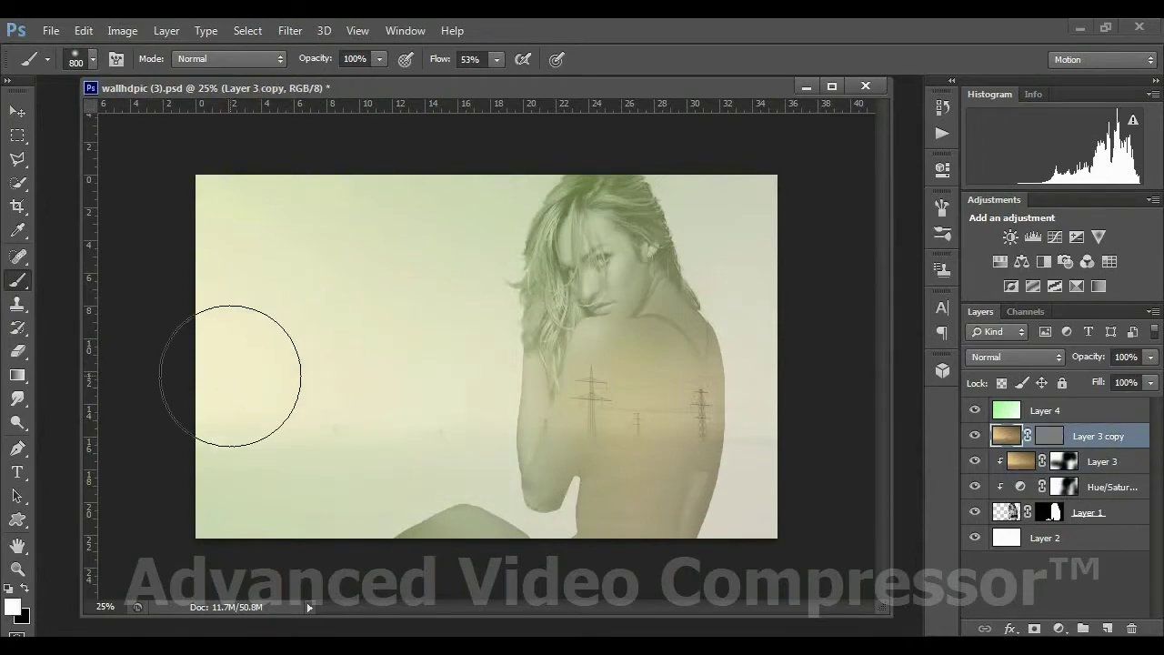
pyautogui.moveTo(228, 372); pyautogui.dragTo(385, 379)
pyautogui.press('super+d')
pyautogui.press('super+d')
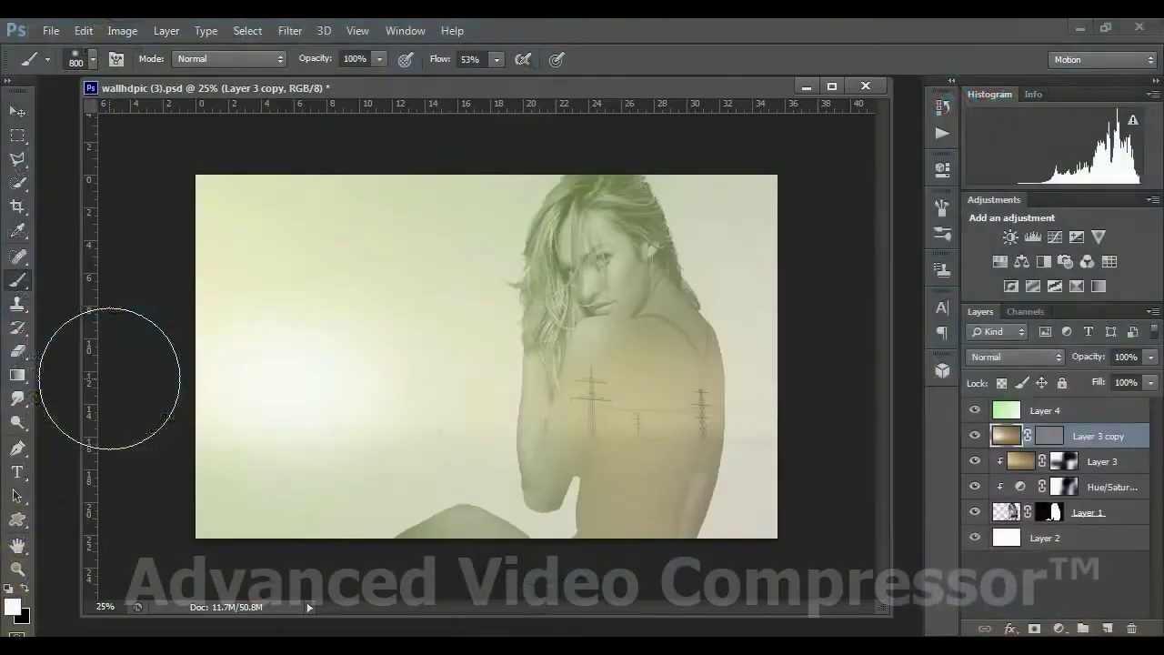
pyautogui.hotkey('ctrl', 'z')
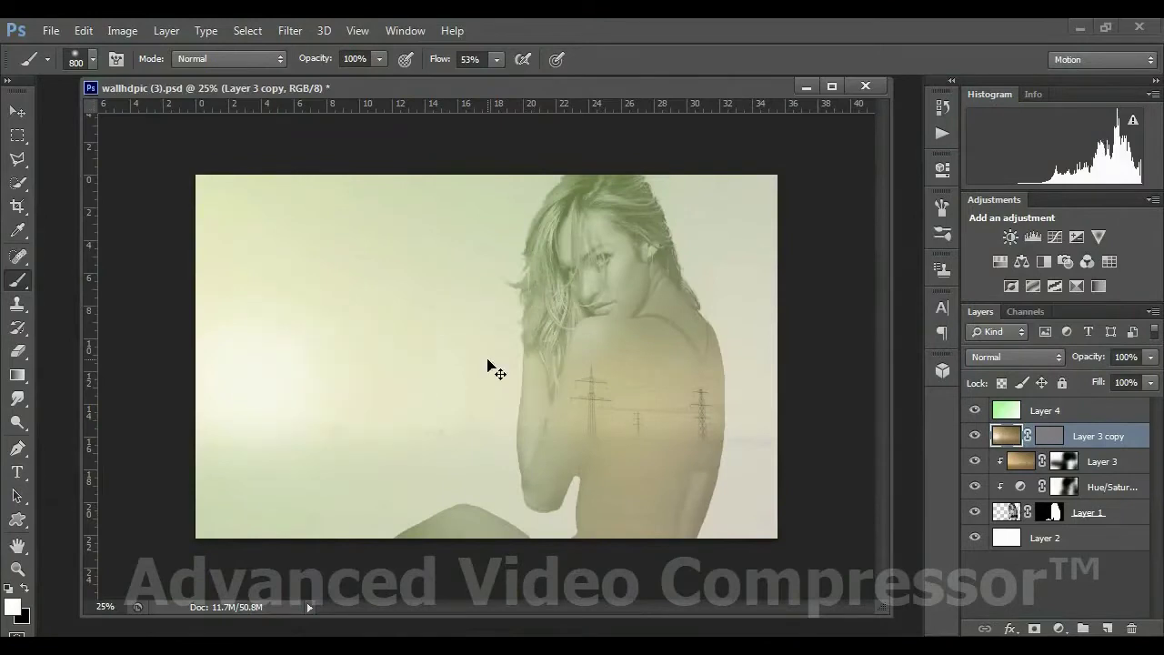
# Undo the remaining white glow on Layer 3 copy and add a new empty layer above Layer 4
pyautogui.hotkey('ctrl', 'alt', 'z')
pyautogui.click(1064, 491)
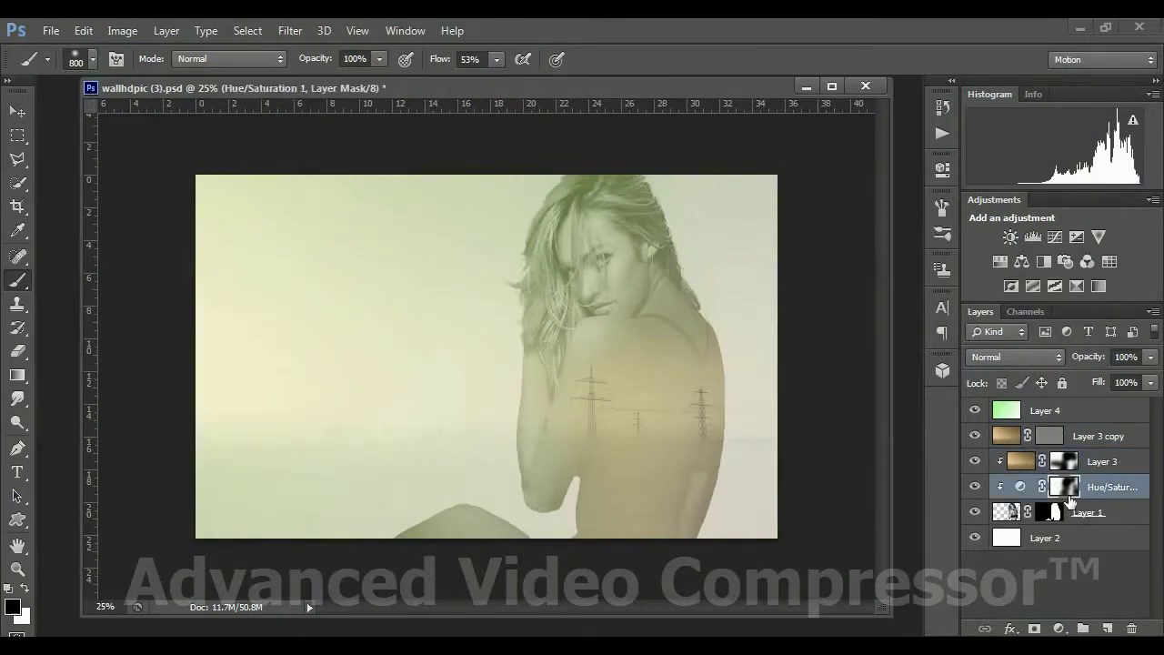
pyautogui.press('v')
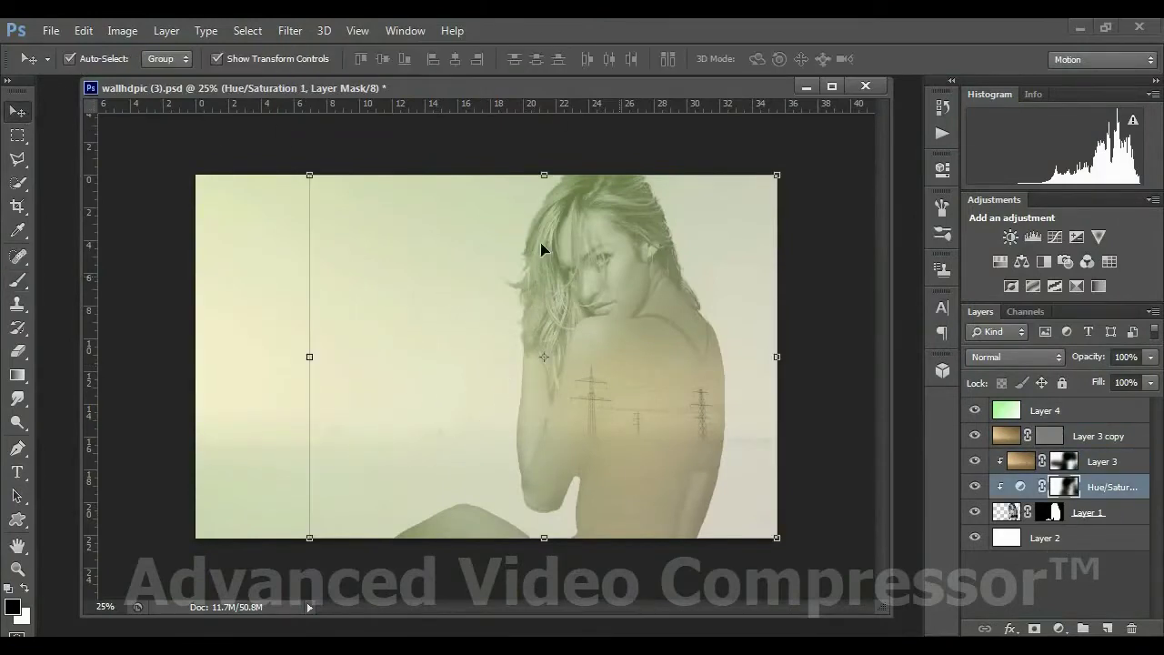
pyautogui.click(1030, 418)
pyautogui.click(1107, 628)
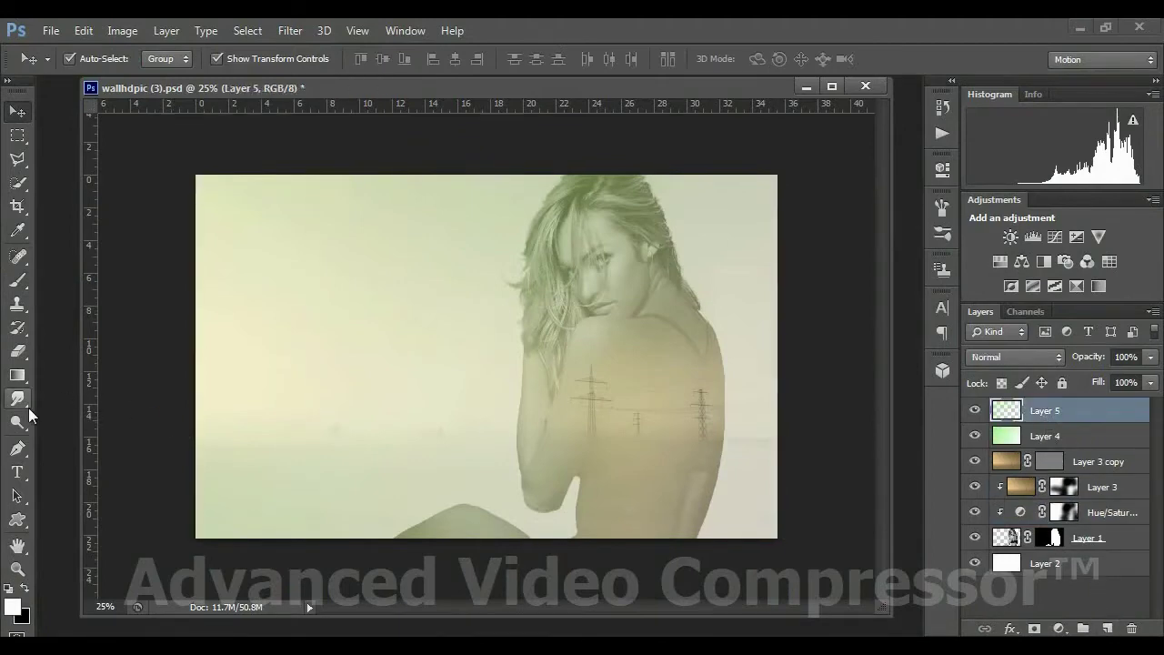
# Open the Gradient tool's current gradient for editing and set its end color stop to red ff0000
pyautogui.click(17, 378)
pyautogui.click(94, 58)
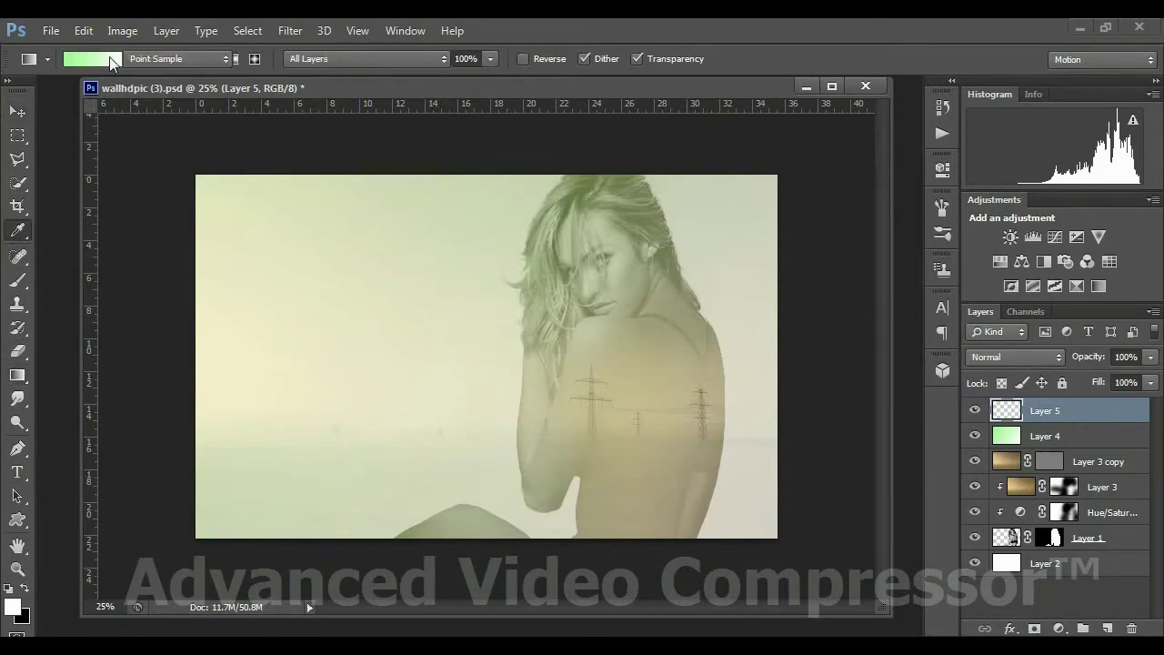
pyautogui.click(749, 483)
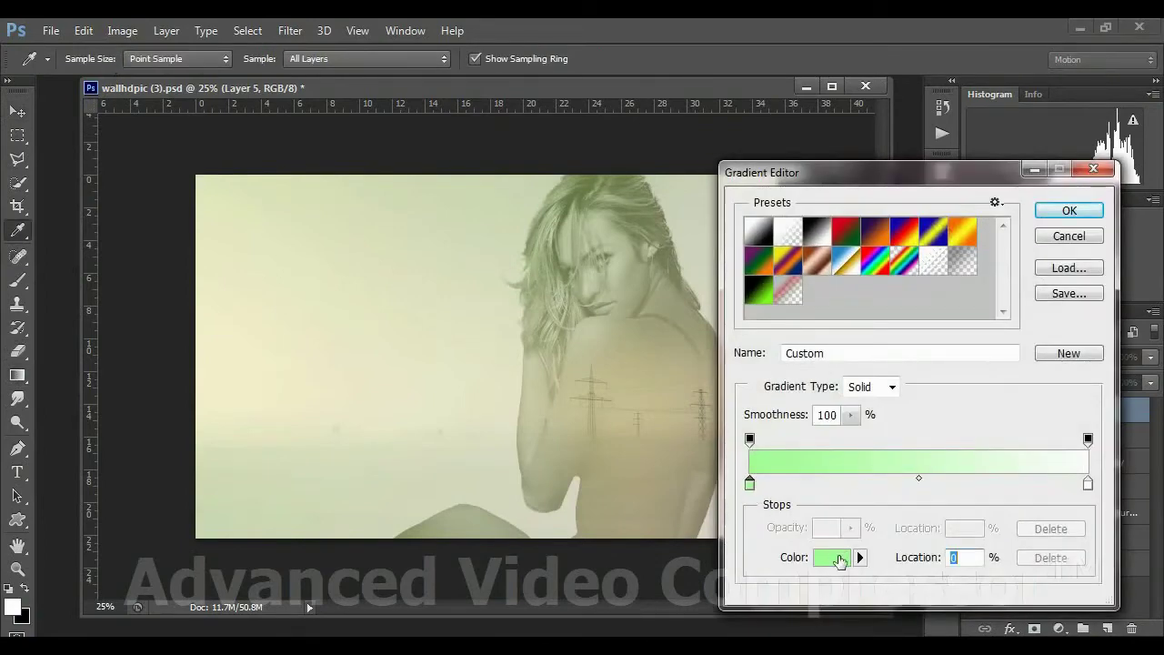
pyautogui.click(1087, 484)
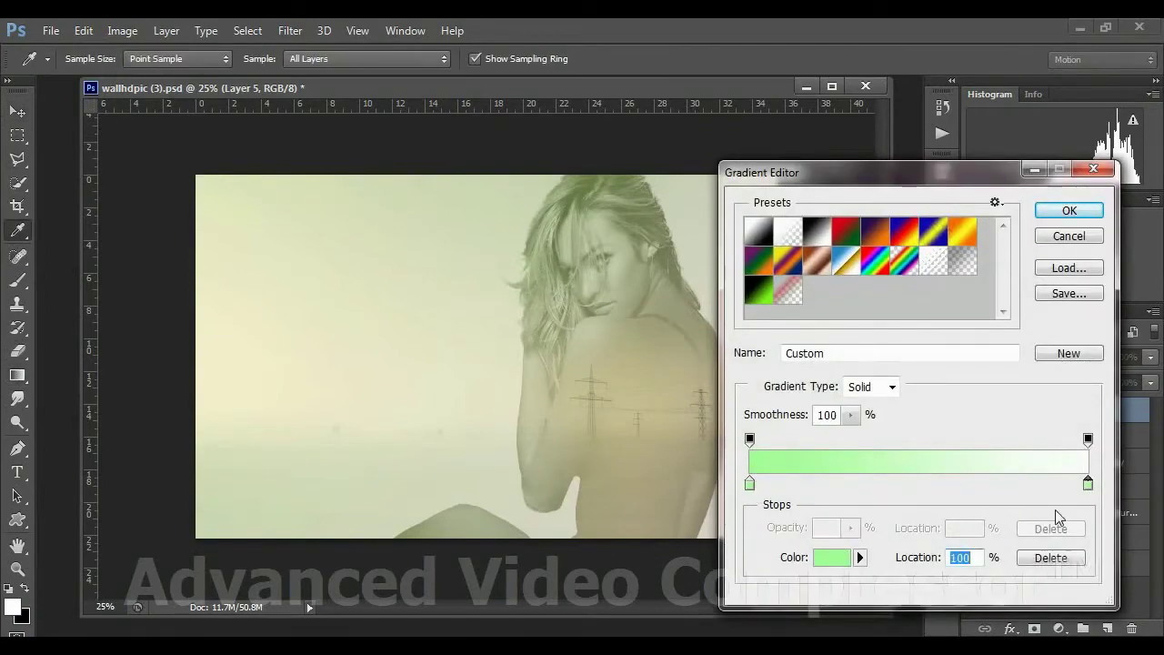
pyautogui.click(1088, 487)
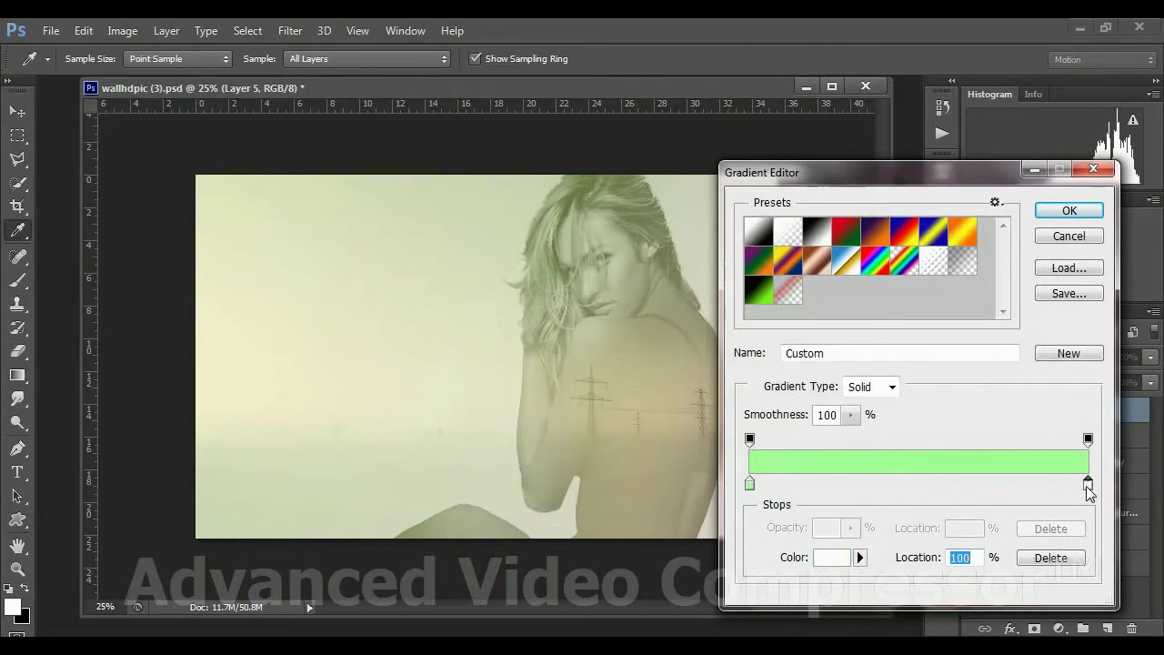
pyautogui.click(832, 558)
pyautogui.moveTo(906, 209); pyautogui.dragTo(925, 179)
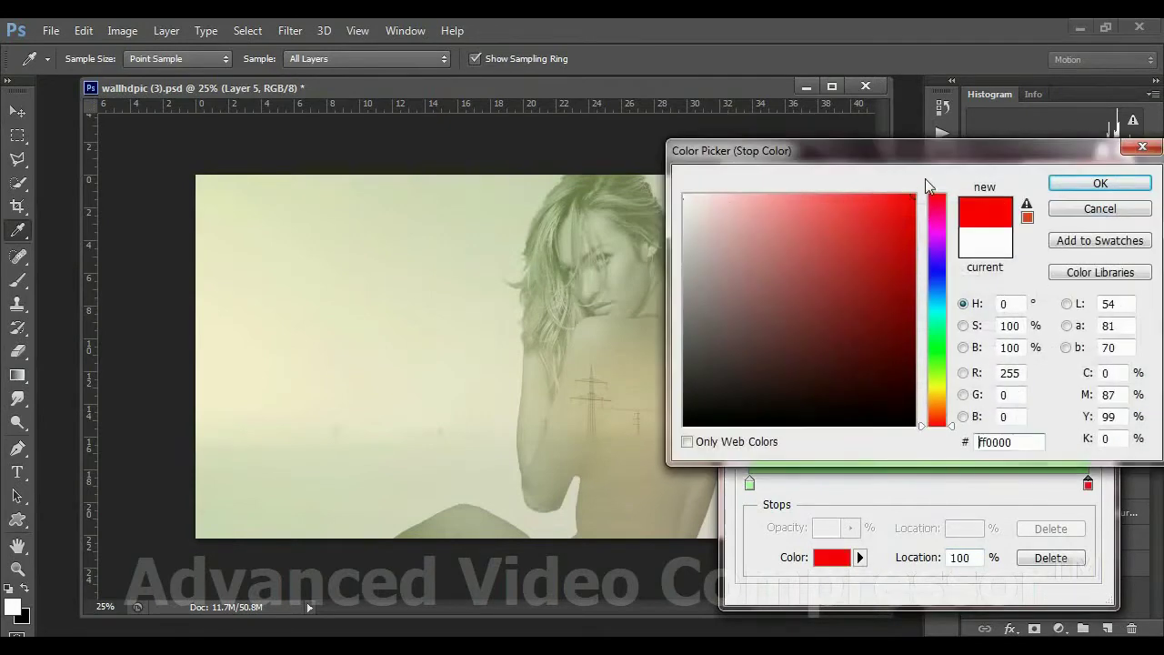
pyautogui.click(1072, 187)
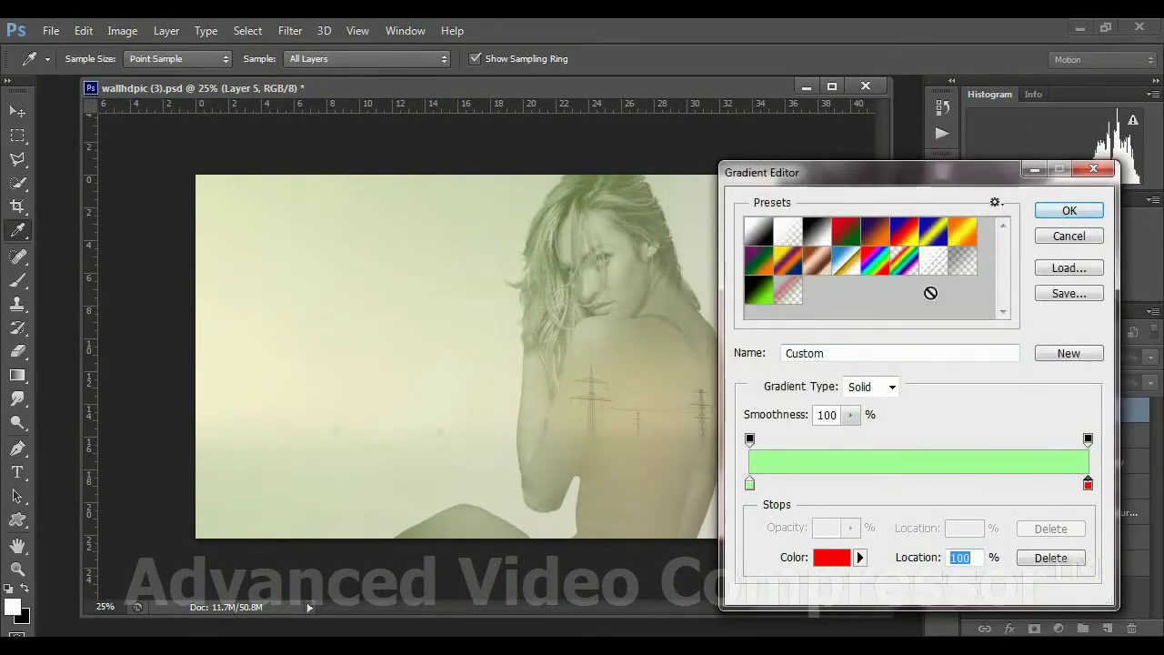
# Try a red color stop at 43% in the gradient, and delete it again
pyautogui.click(753, 487)
pyautogui.moveTo(754, 489); pyautogui.dragTo(897, 485)
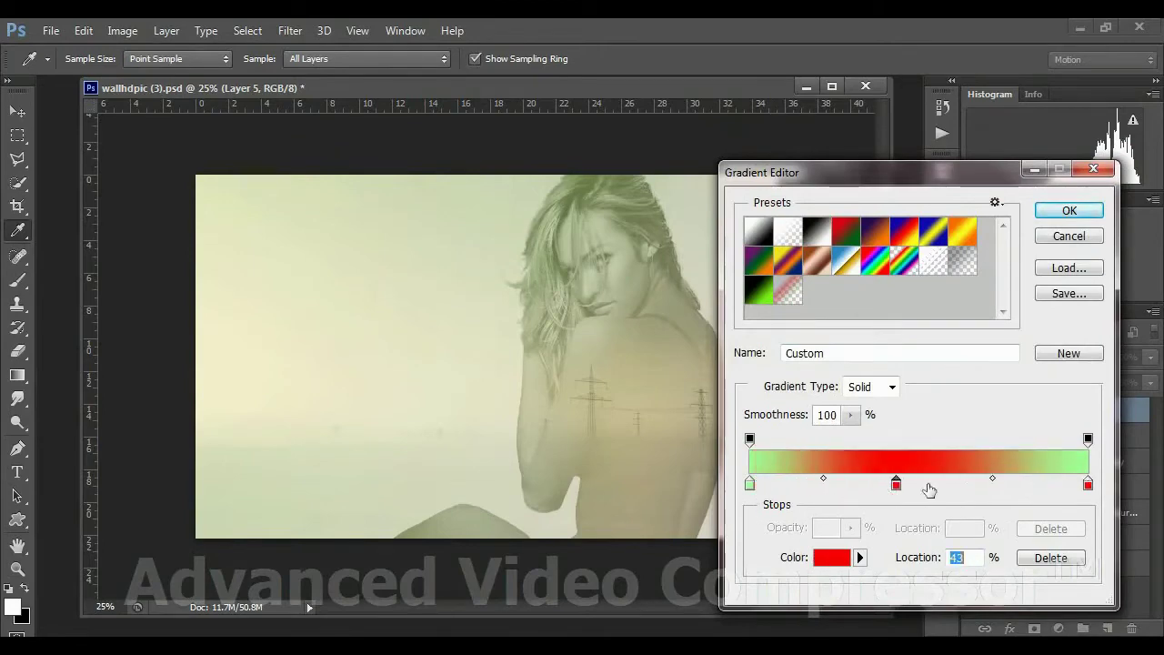
pyautogui.click(1046, 559)
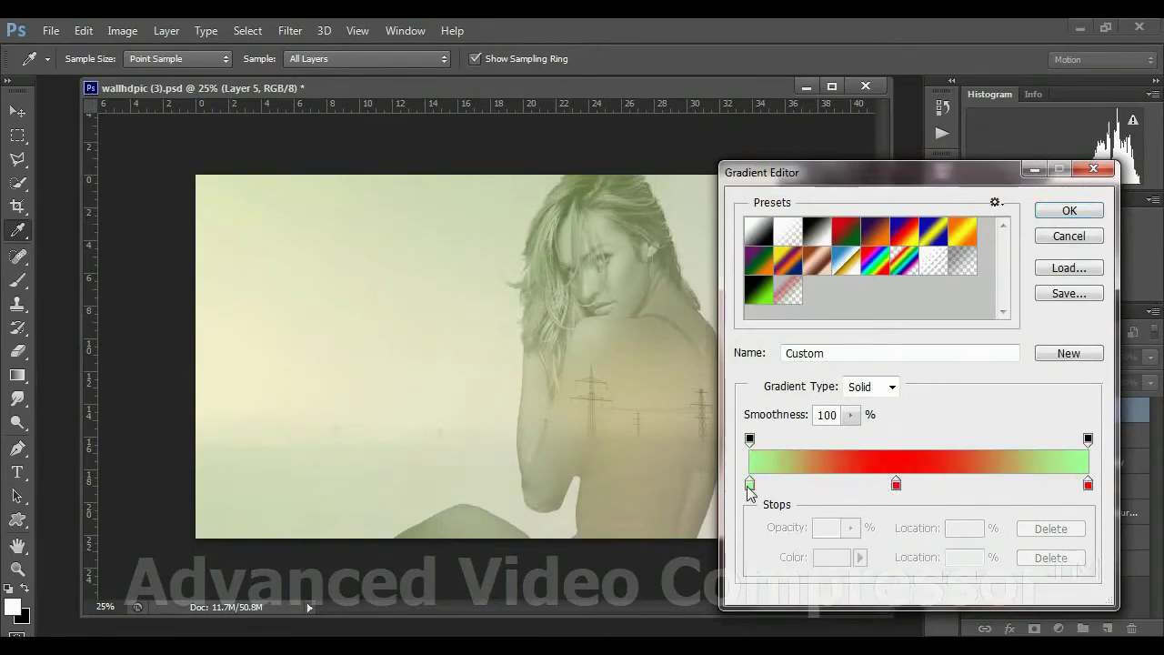
pyautogui.click(896, 483)
pyautogui.click(1049, 557)
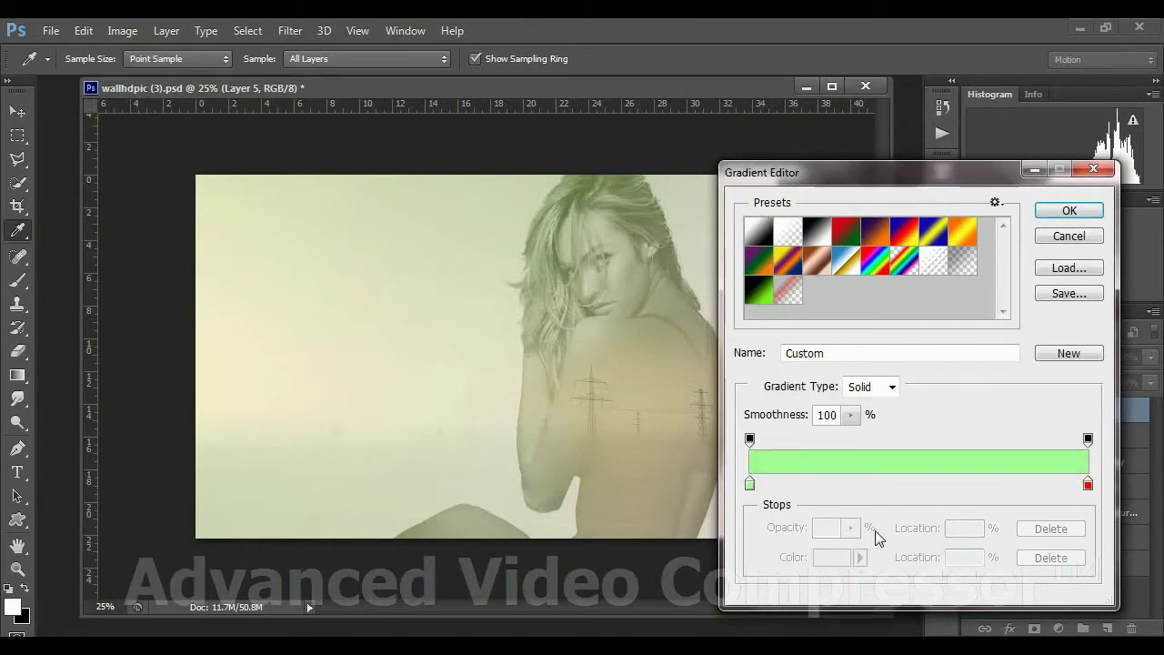
# Replace the gradient's green start stop with a white ffffff stop at 1%
pyautogui.click(750, 483)
pyautogui.click(1050, 558)
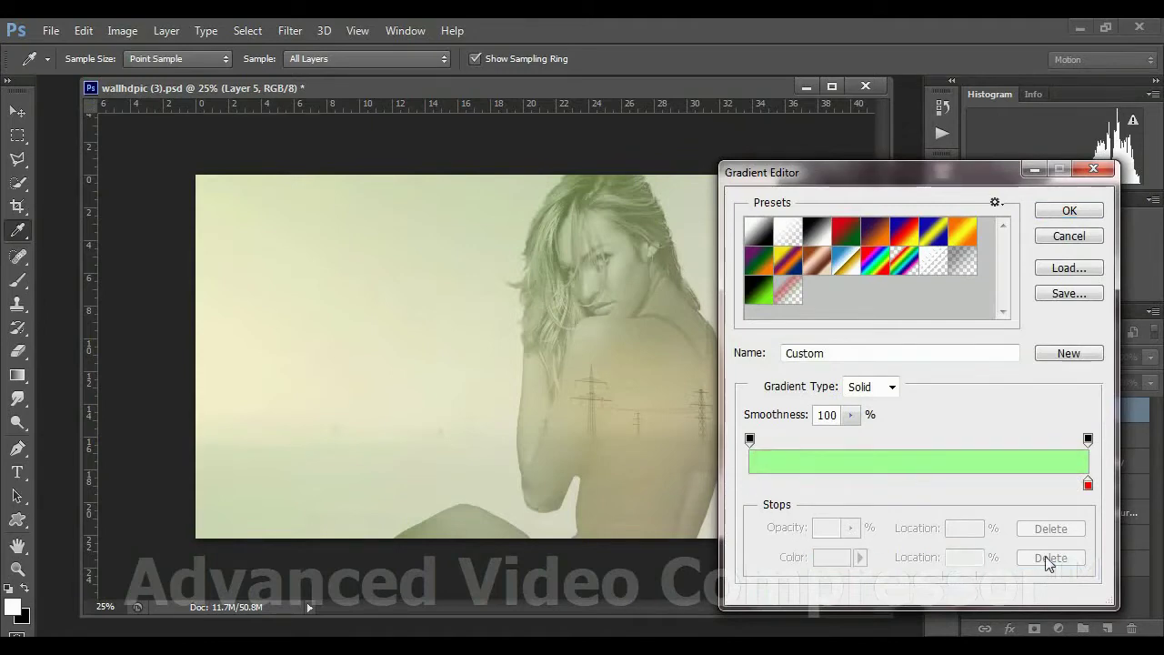
pyautogui.click(754, 482)
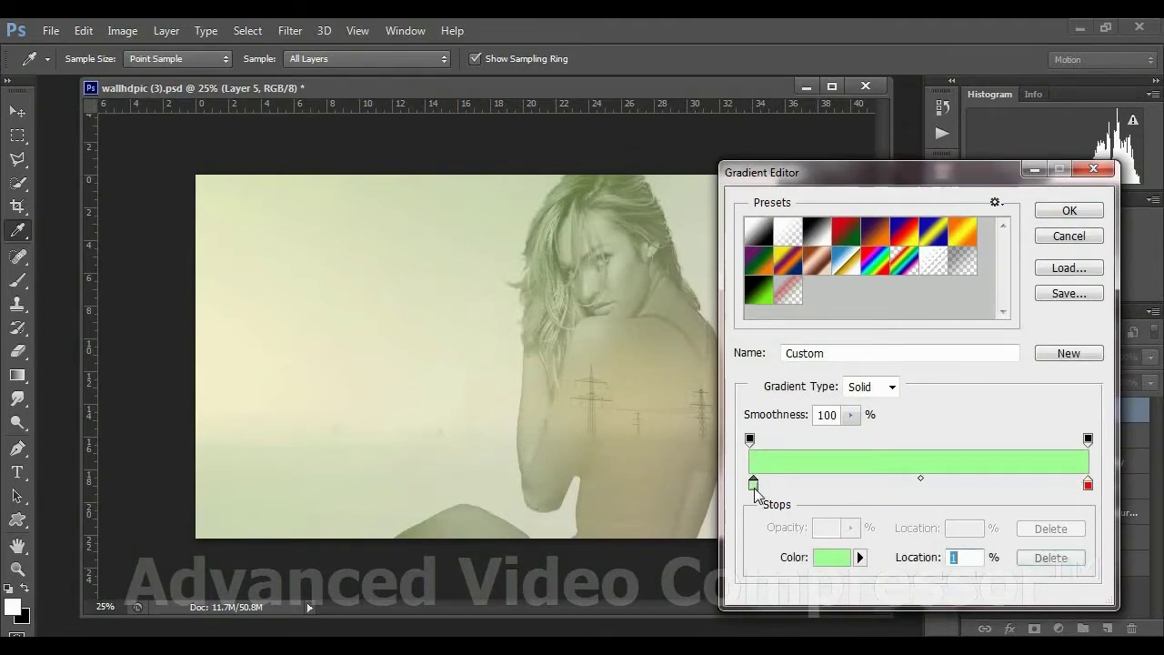
pyautogui.click(829, 557)
pyautogui.click(656, 179)
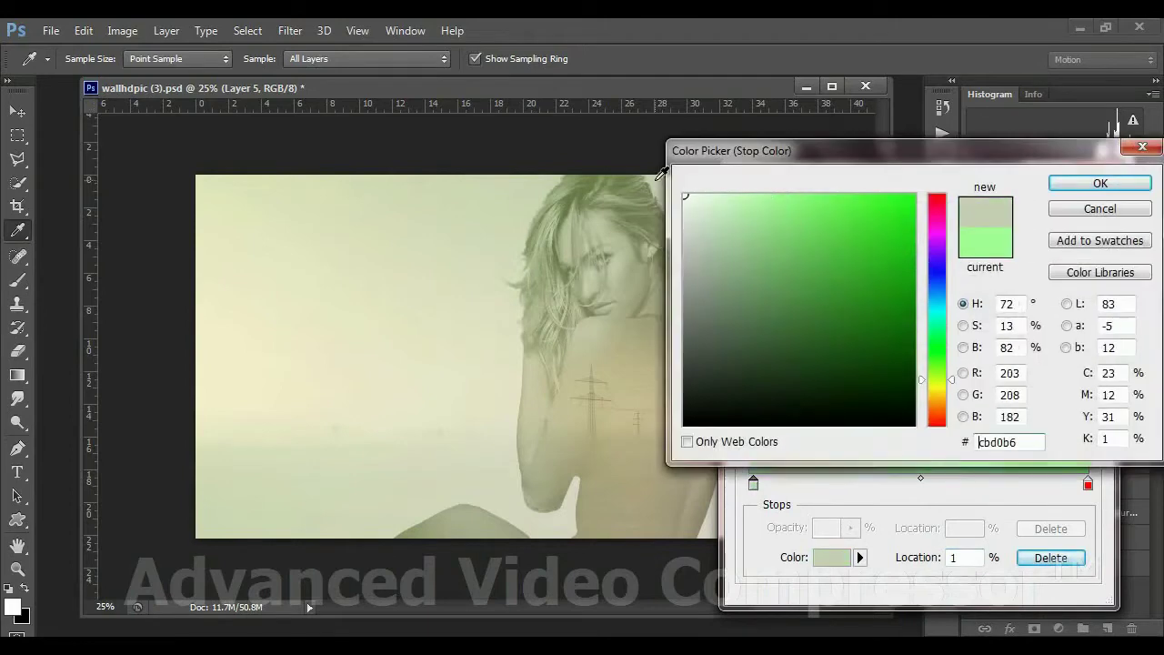
pyautogui.moveTo(729, 222); pyautogui.dragTo(685, 194)
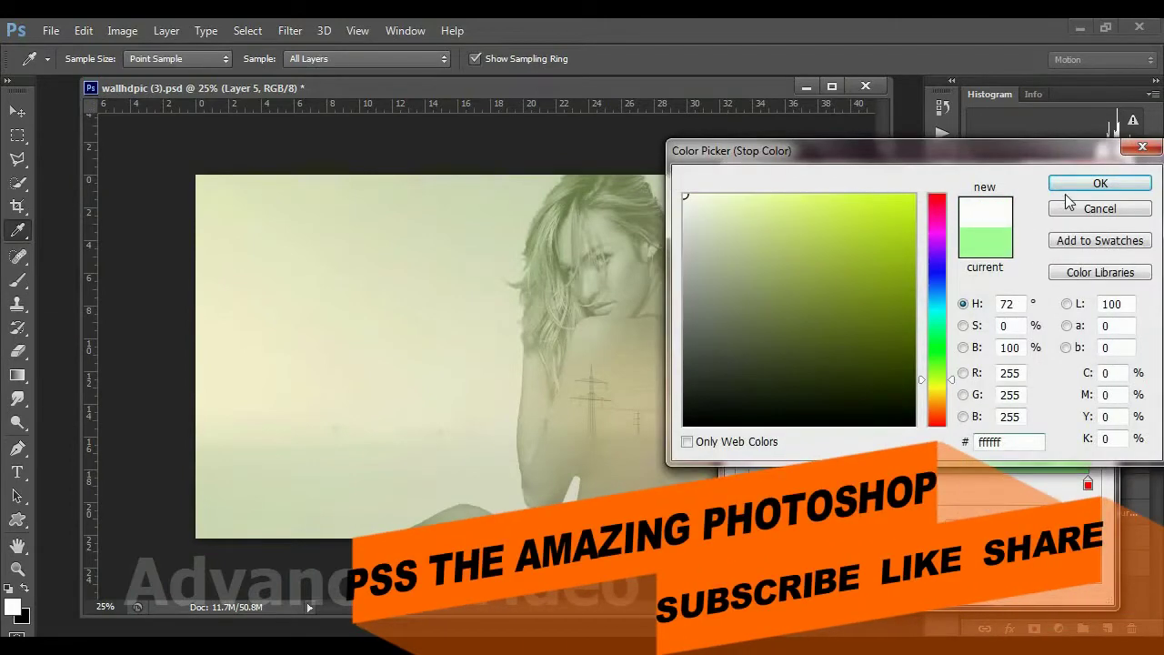
pyautogui.click(1070, 186)
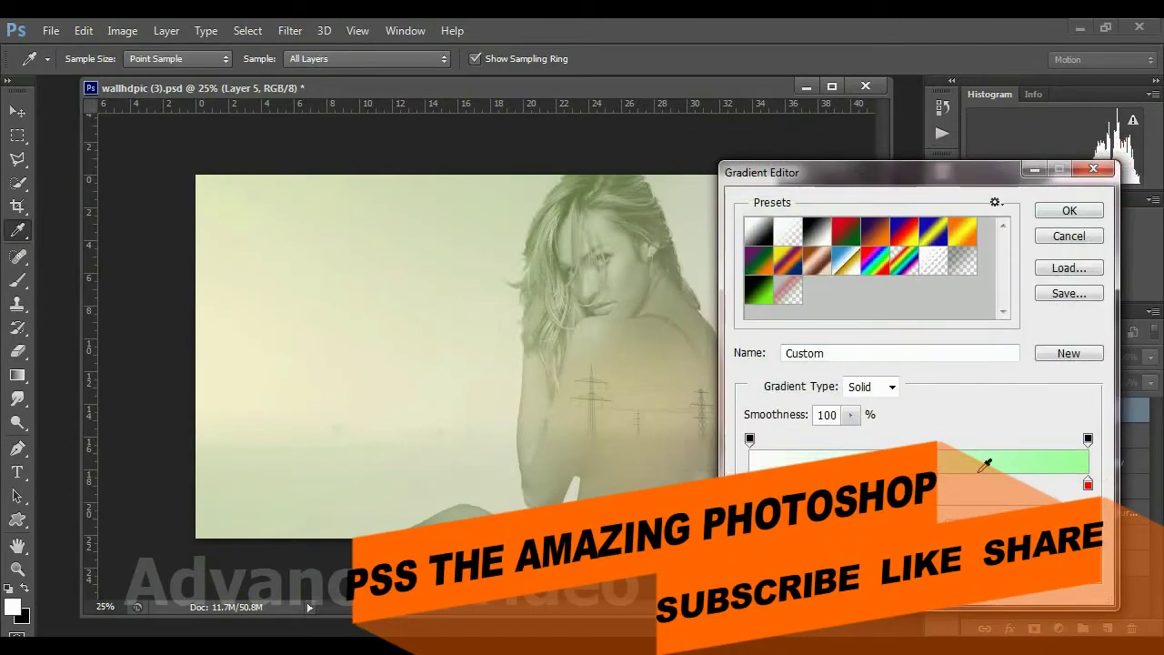
# Try the white-to-red gradient twice on Layer 5, diagonally from the canvas's lower-right corner toward the upper left, undoing each fill
pyautogui.click(1089, 485)
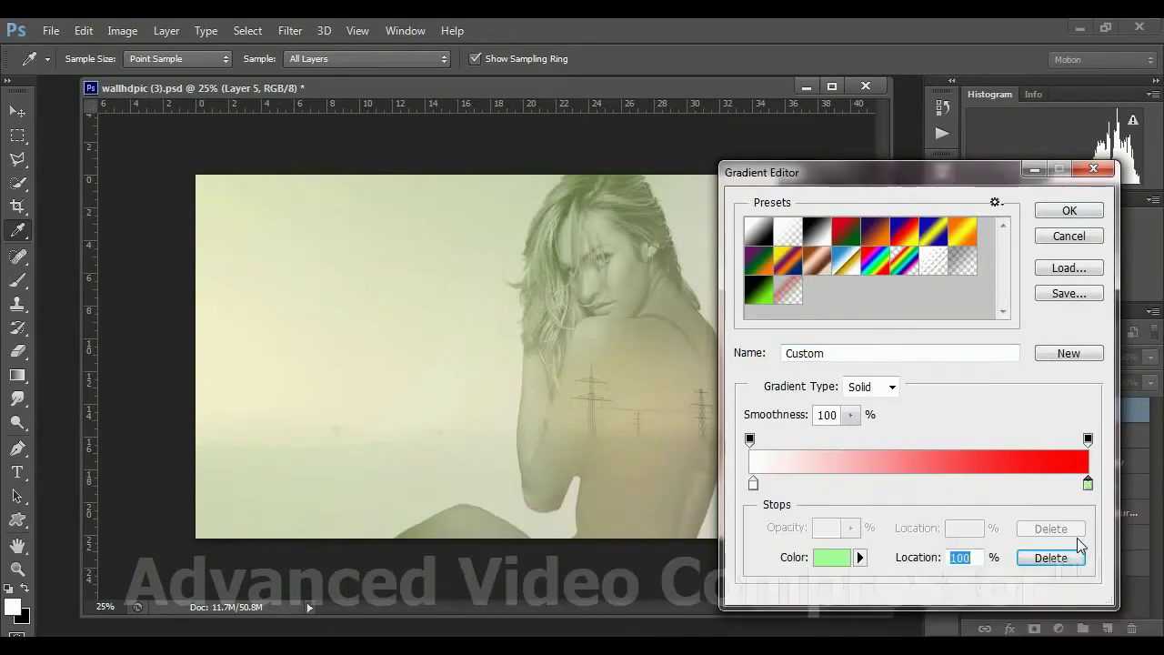
pyautogui.click(1063, 211)
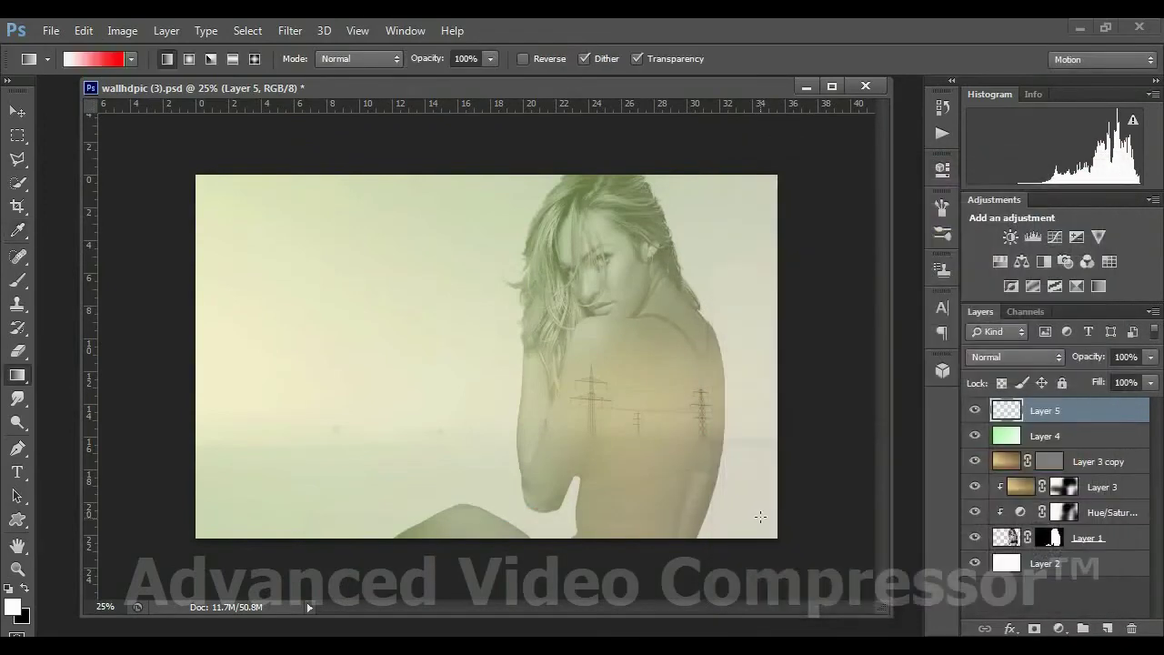
pyautogui.moveTo(774, 540); pyautogui.dragTo(262, 149)
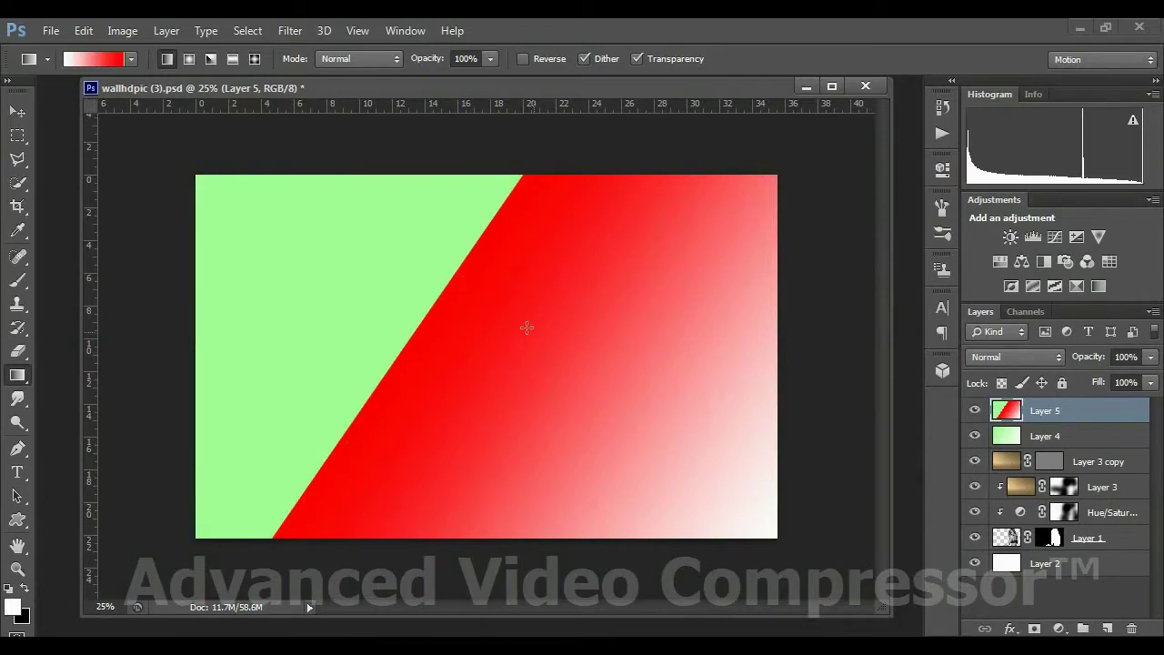
pyautogui.hotkey('ctrl', 'z')
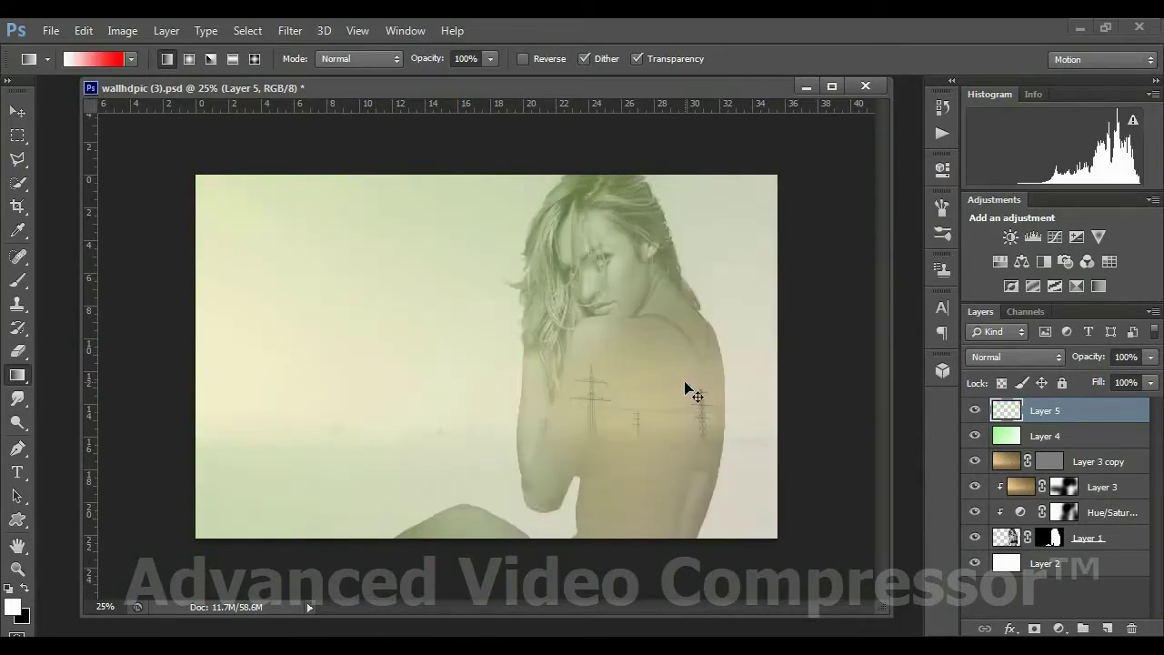
pyautogui.moveTo(768, 512); pyautogui.dragTo(378, 225)
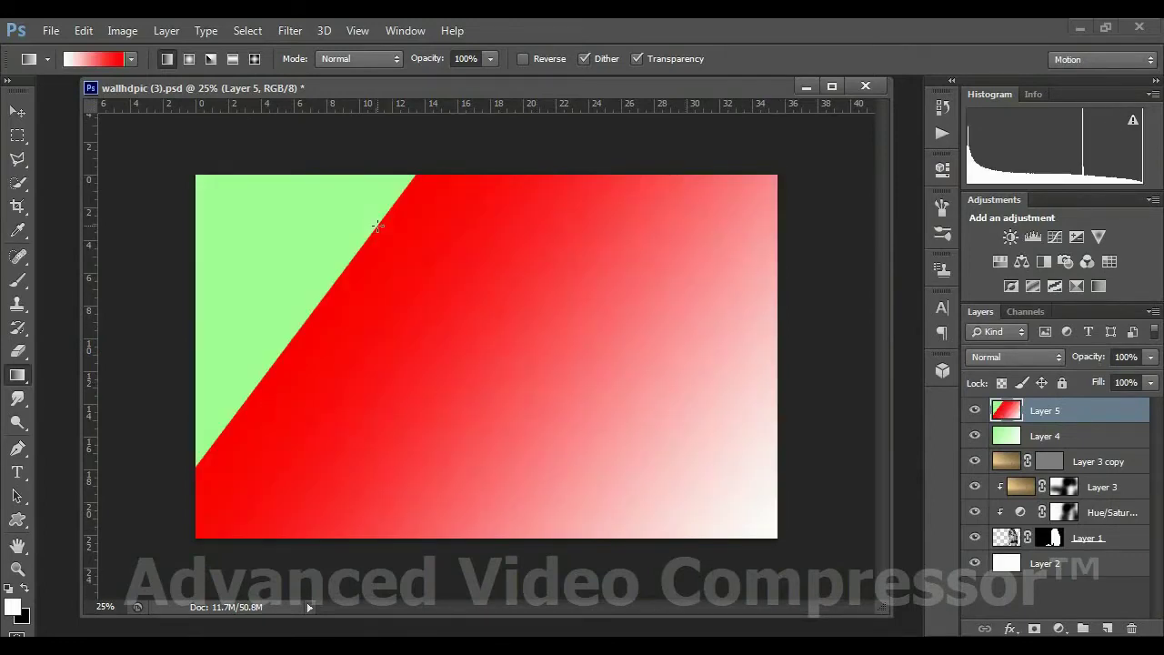
pyautogui.hotkey('ctrl', 'z')
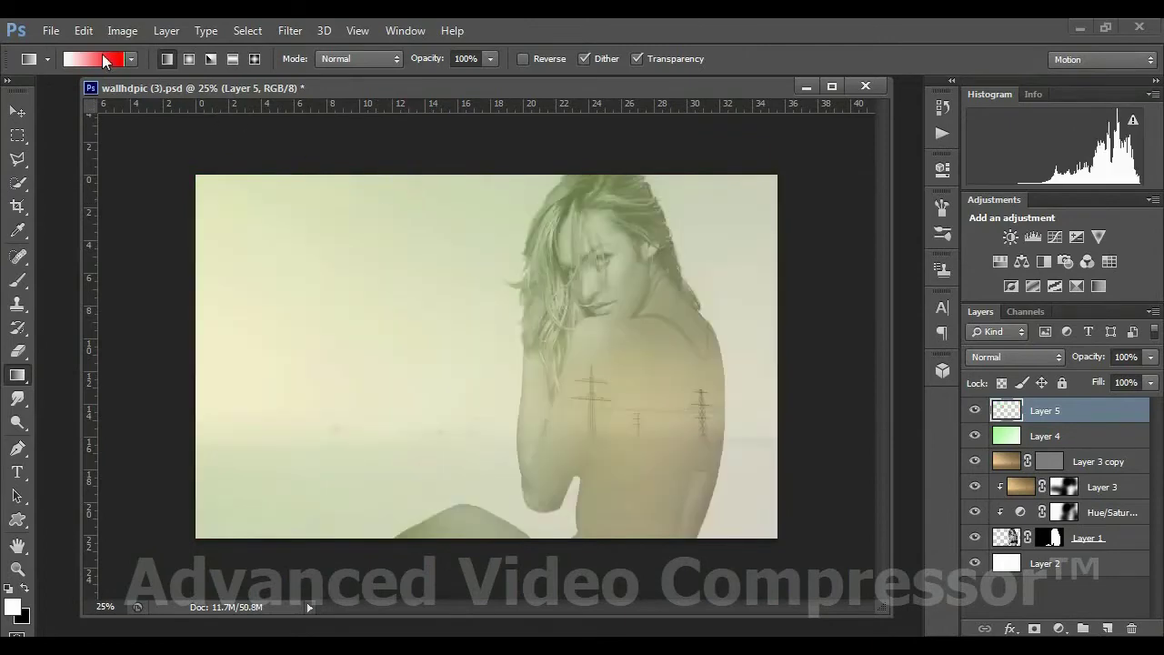
# Delete the gradient's white start stop and check the end stop's color, keeping red ff0000
pyautogui.click(94, 58)
pyautogui.click(1088, 484)
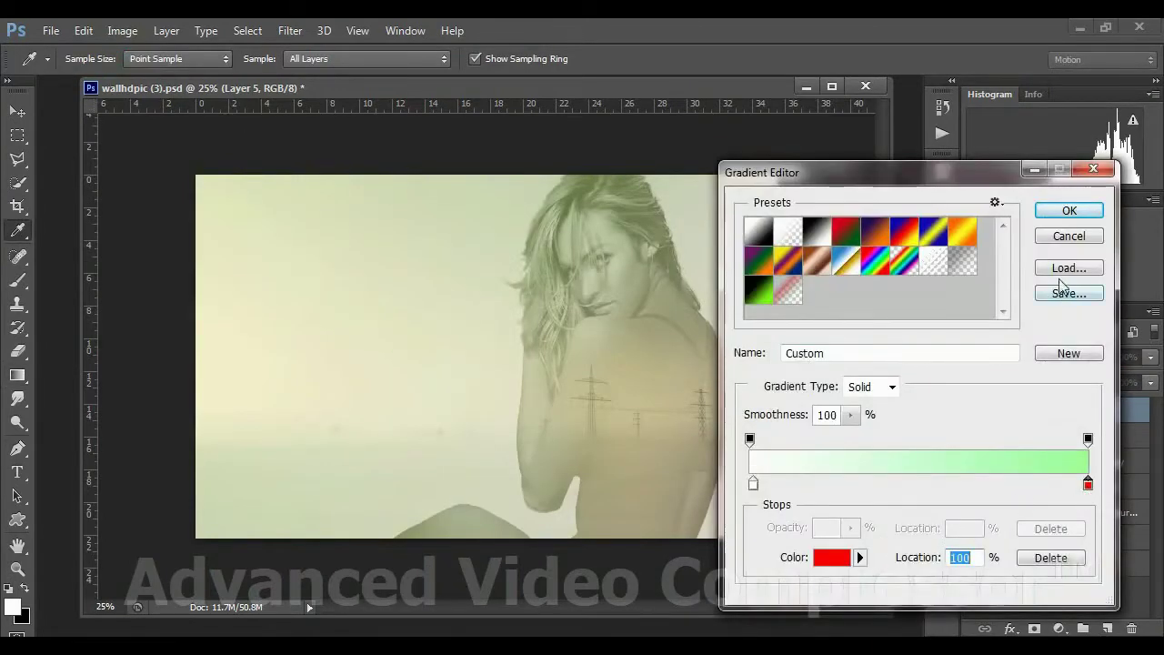
pyautogui.click(754, 483)
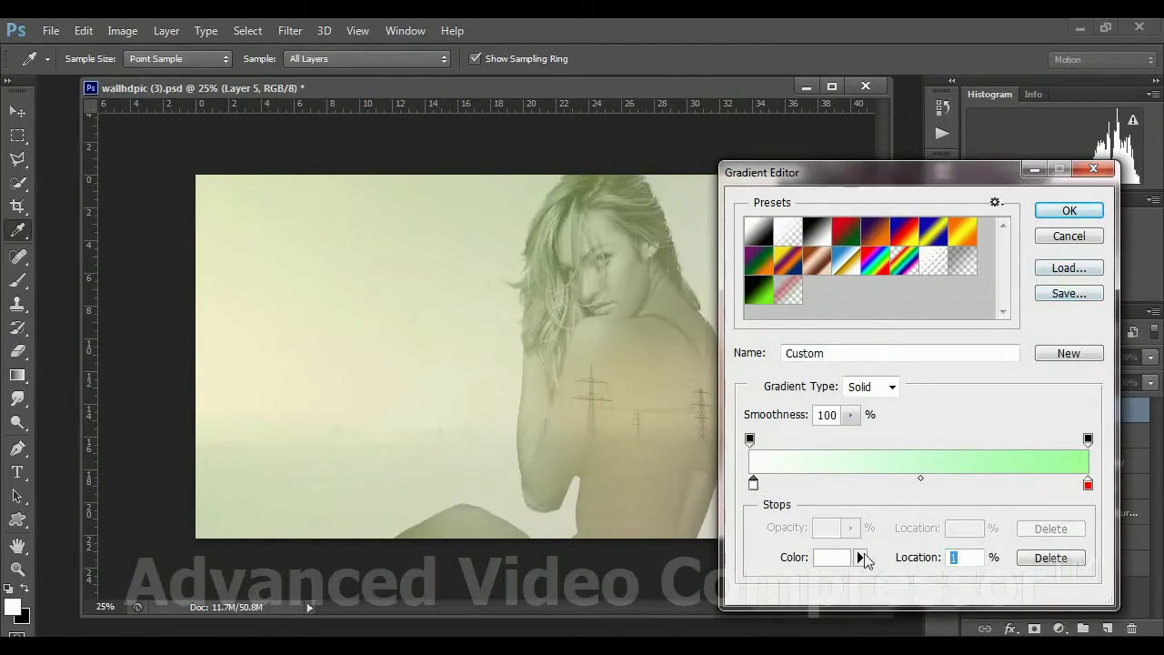
pyautogui.click(1052, 558)
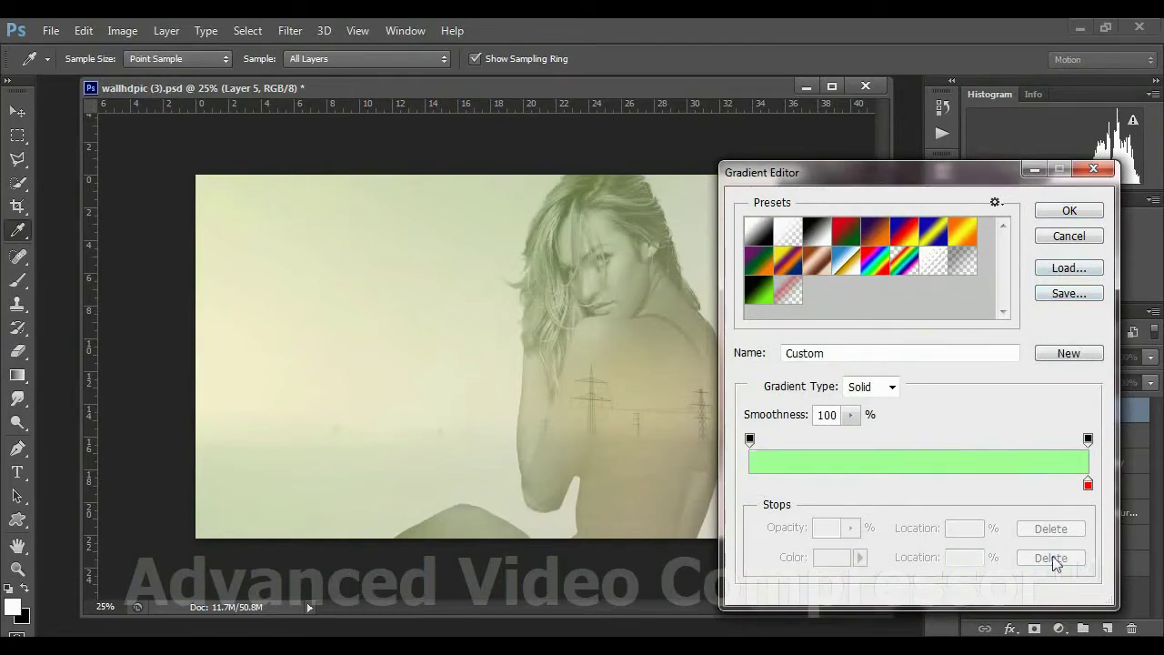
pyautogui.click(1088, 484)
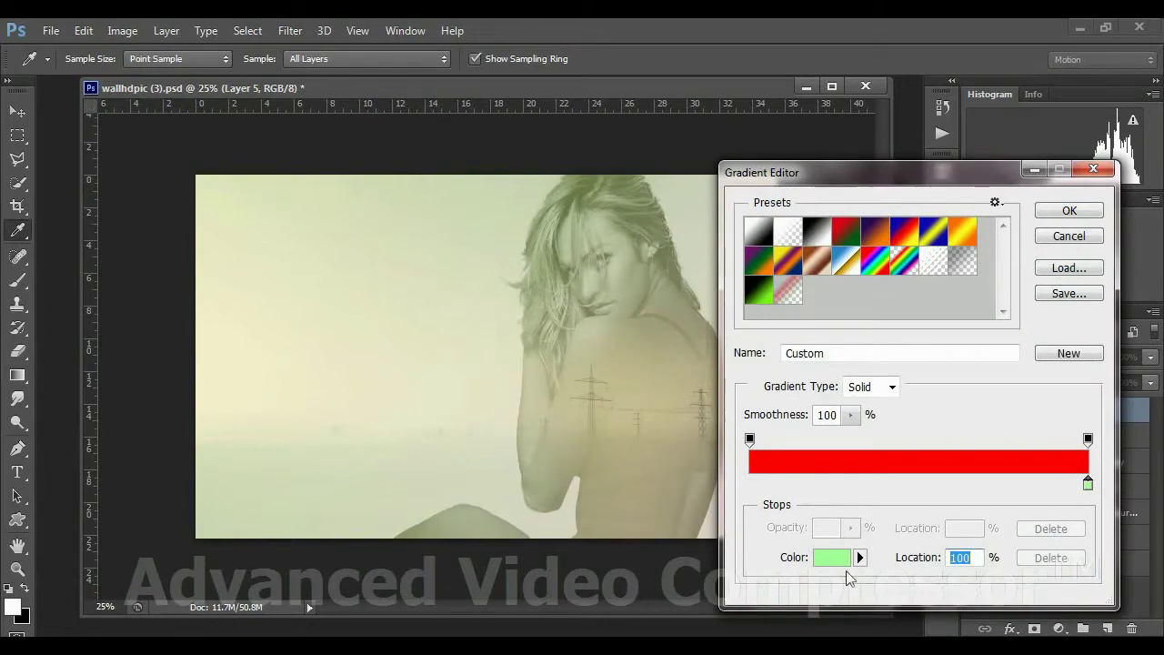
pyautogui.click(1089, 441)
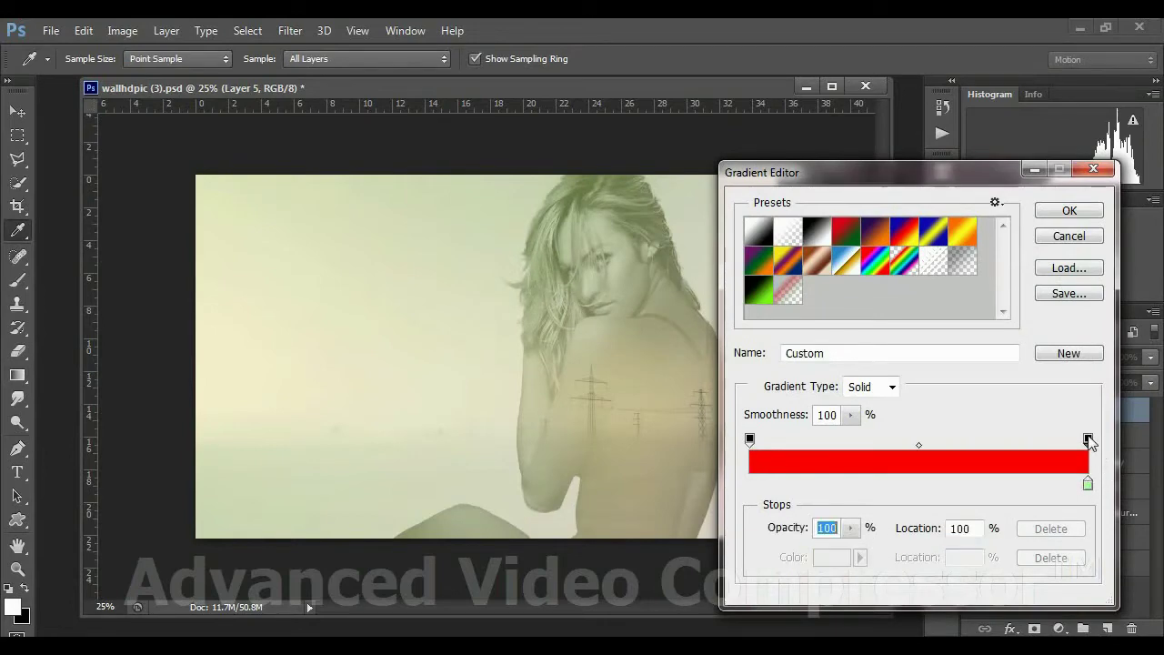
pyautogui.click(1088, 485)
pyautogui.click(833, 558)
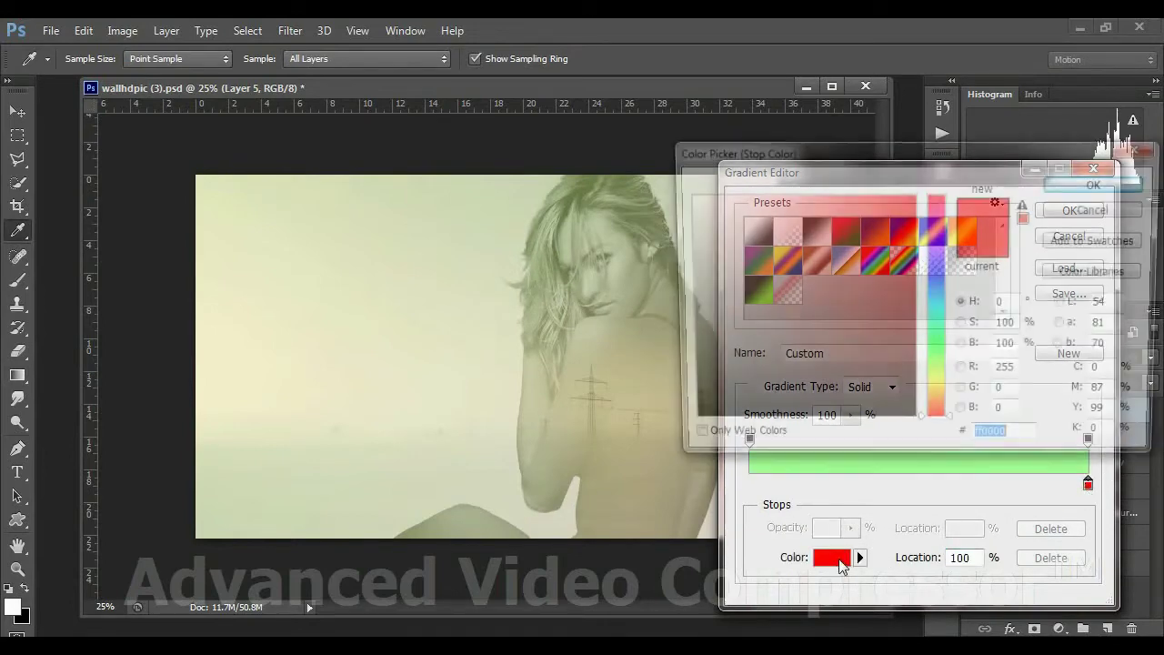
pyautogui.click(1060, 185)
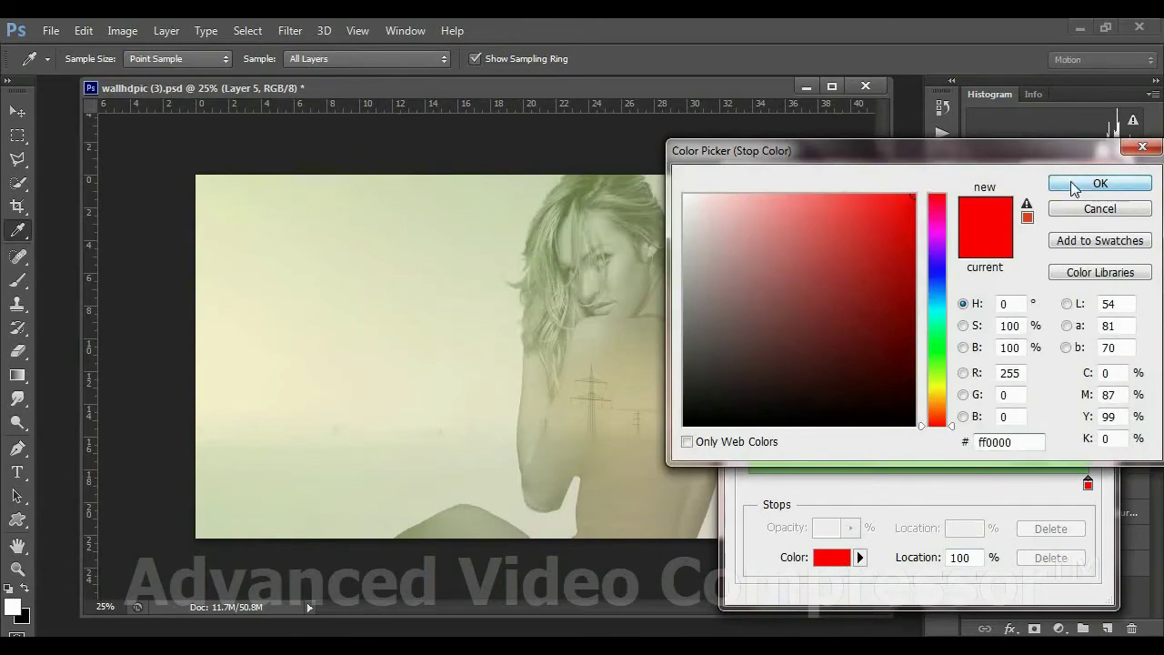
# Add two green color stops to the gradient, at 84% and 60%
pyautogui.click(1033, 485)
pyautogui.doubleClick(953, 485)
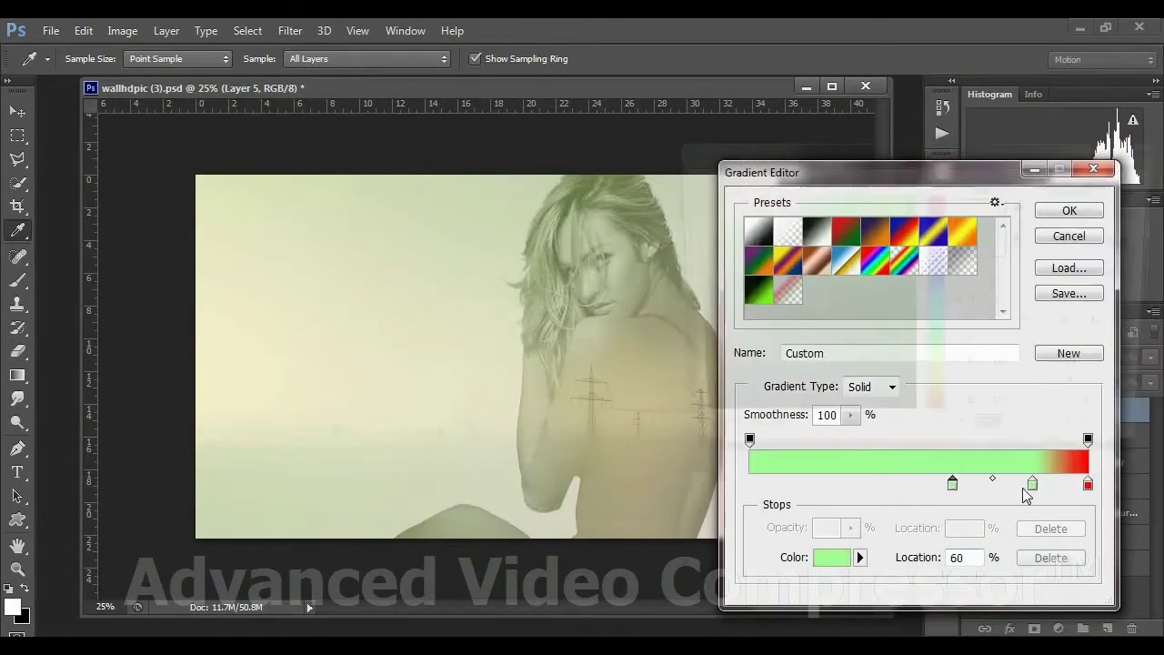
pyautogui.click(1096, 209)
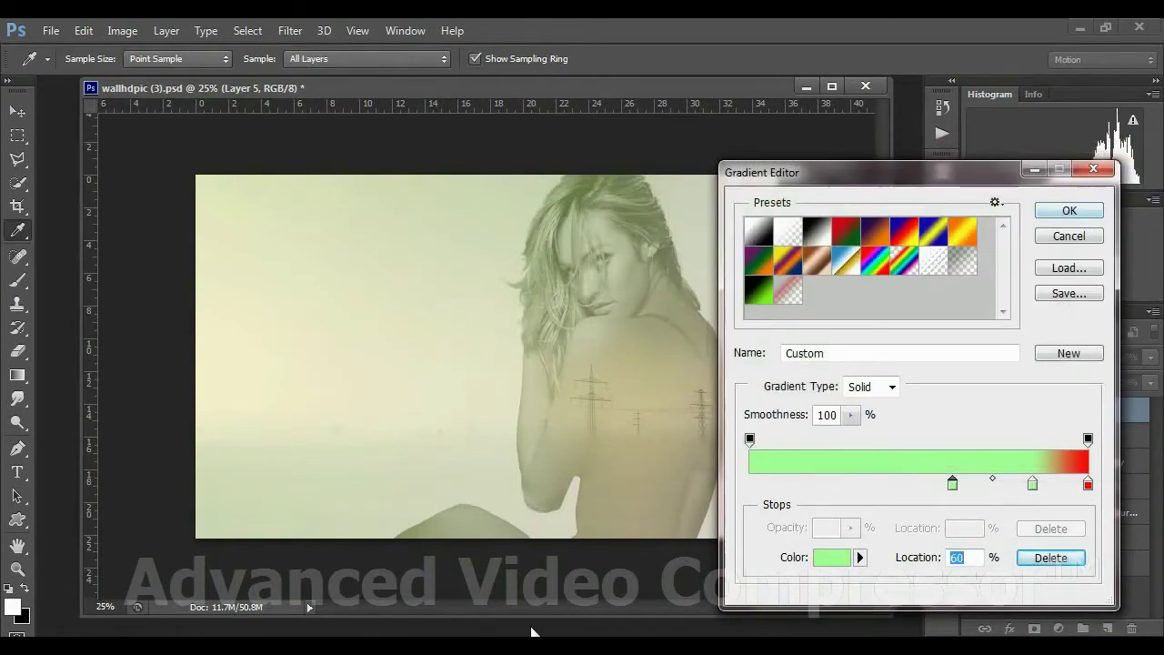
# Remove the gradient's red end stop and the 84% stop, and move the 60% green stop to 100%
pyautogui.click(1088, 484)
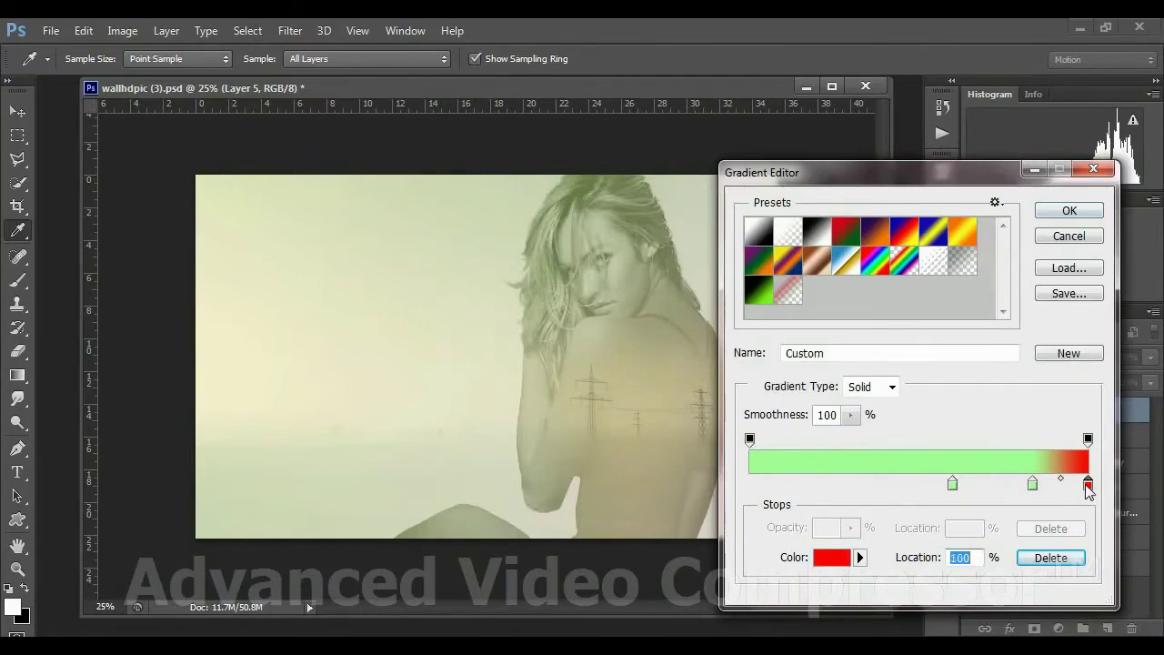
pyautogui.click(1050, 558)
pyautogui.click(1034, 486)
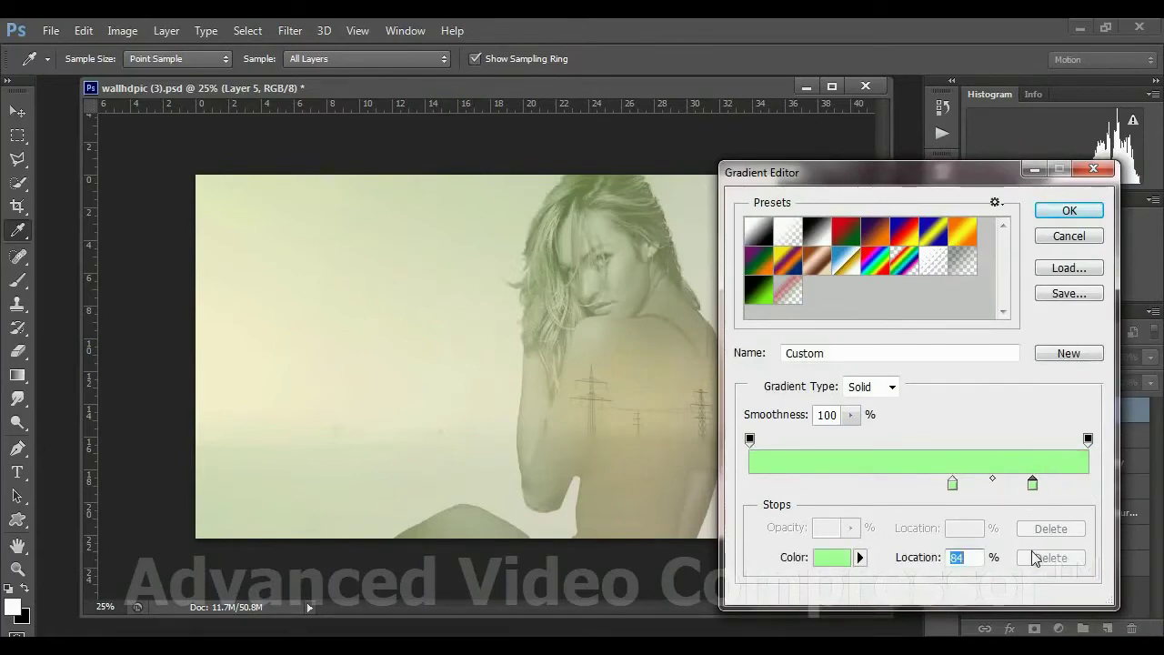
pyautogui.click(954, 485)
pyautogui.moveTo(953, 485); pyautogui.dragTo(1089, 485)
pyautogui.click(1033, 484)
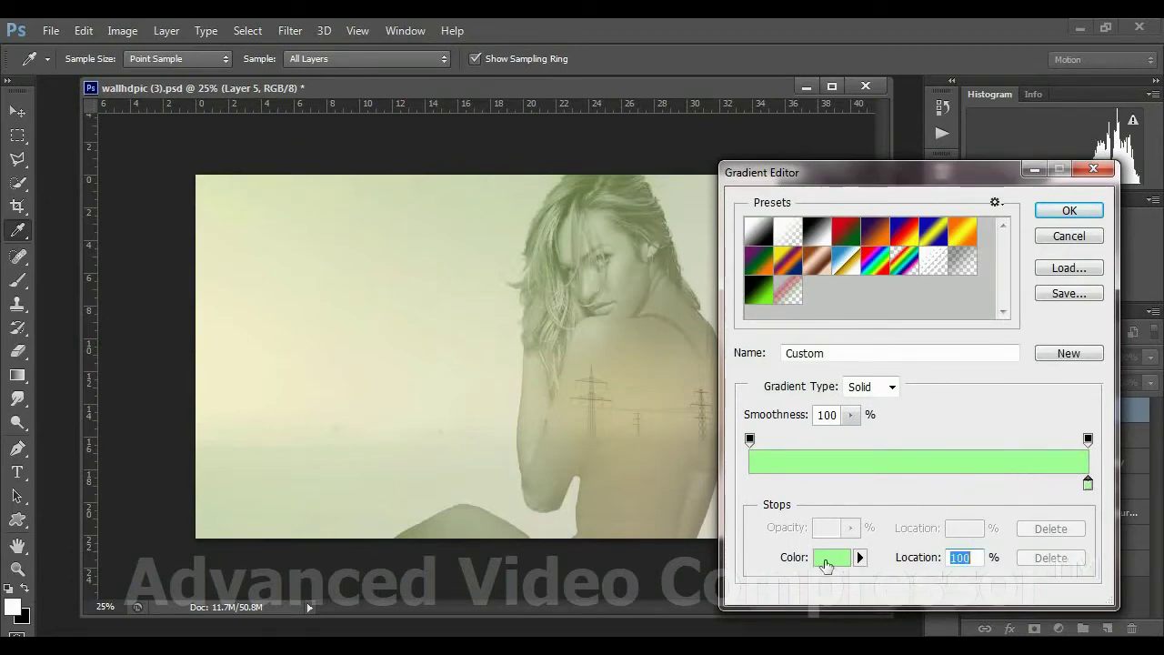
# Recolor the gradient's 100% stop to red and try the gradient on Layer 5 from the canvas's lower-right corner toward the upper left
pyautogui.click(832, 556)
pyautogui.moveTo(939, 223); pyautogui.dragTo(922, 203)
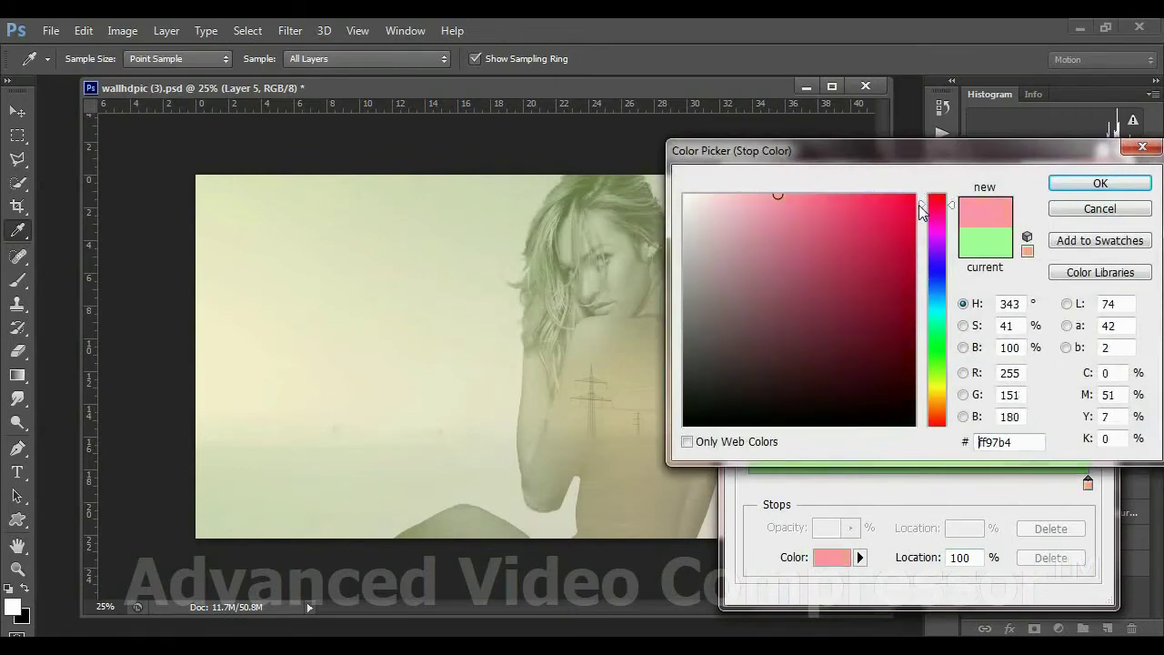
pyautogui.click(916, 207)
pyautogui.click(1066, 183)
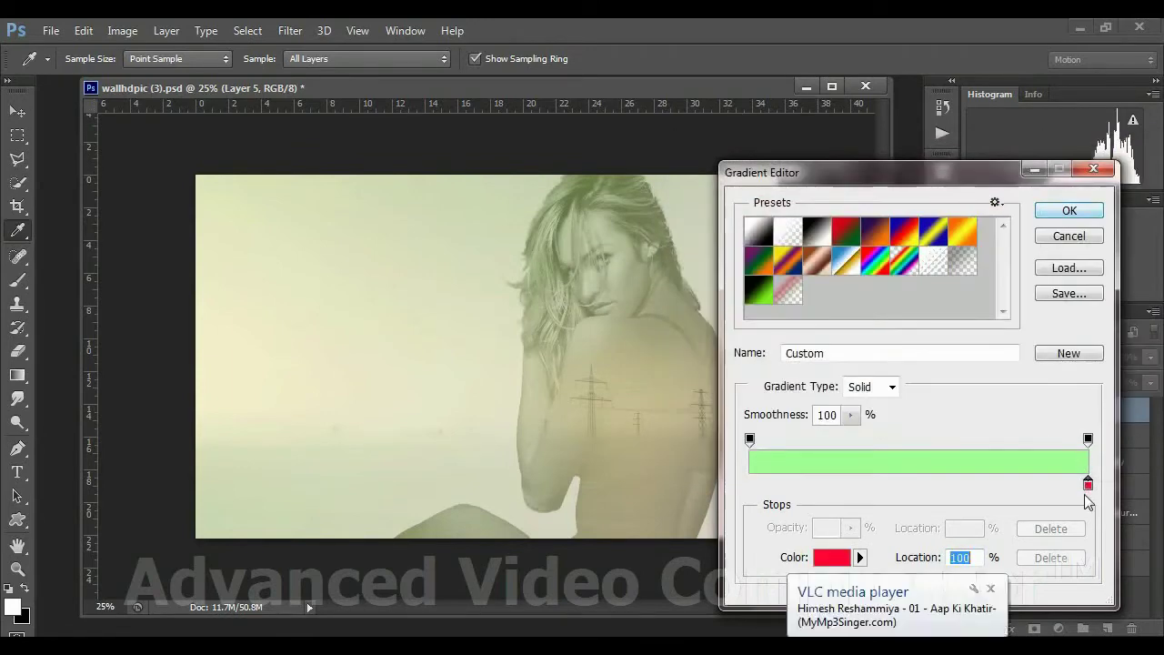
pyautogui.click(749, 440)
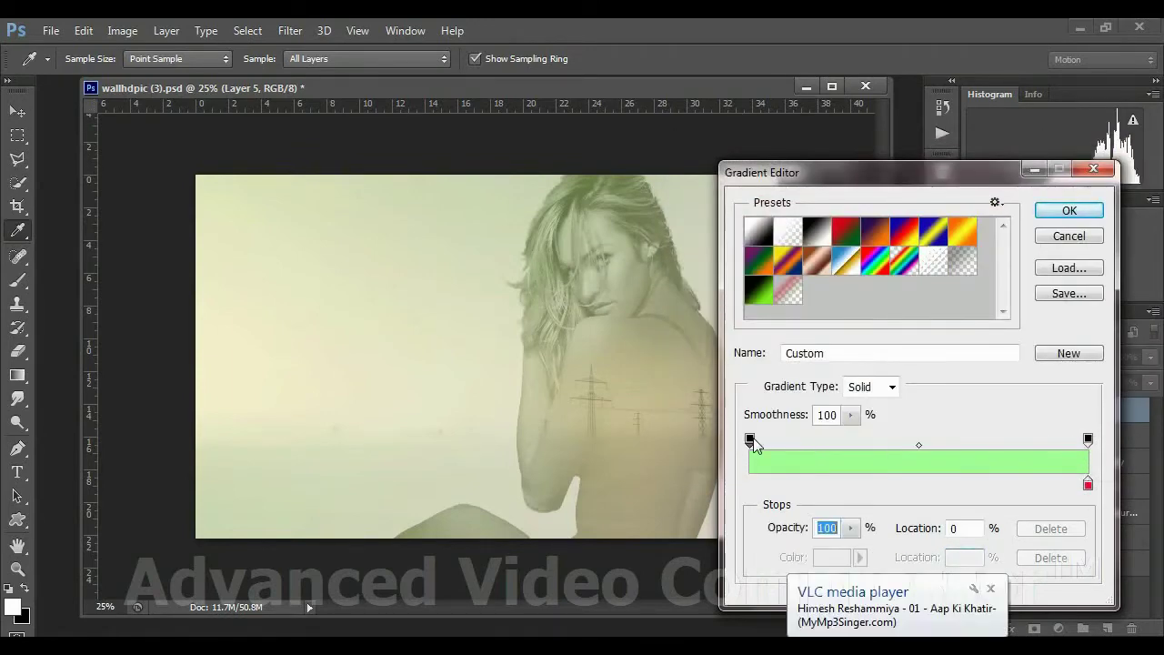
pyautogui.click(1069, 210)
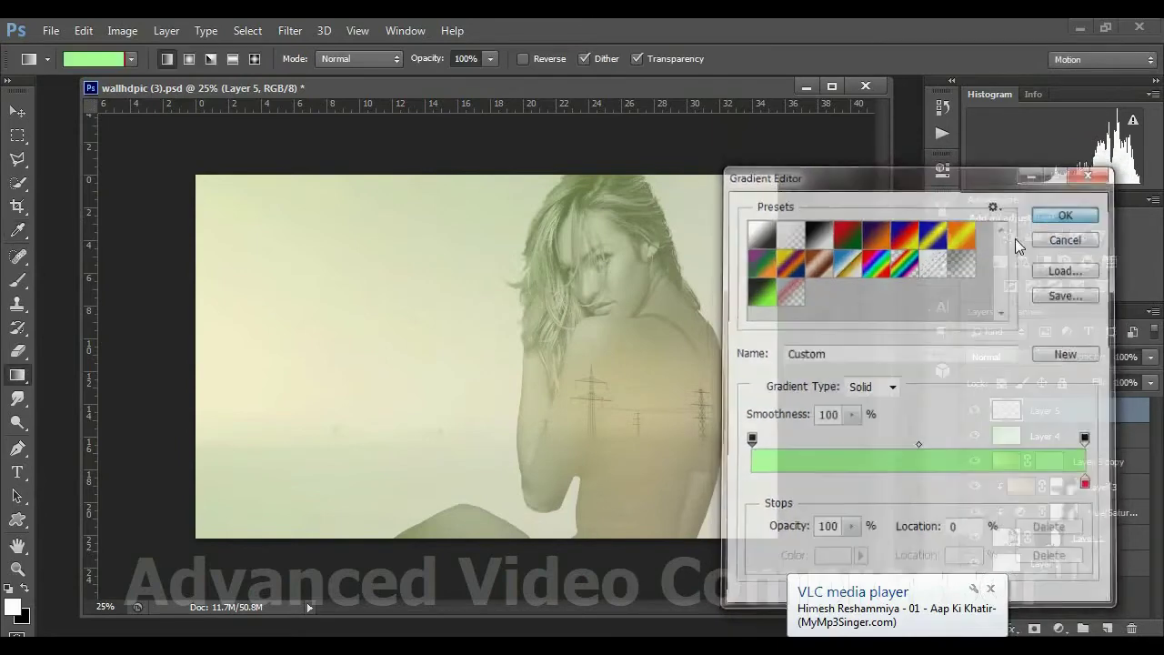
pyautogui.moveTo(737, 494); pyautogui.dragTo(188, 164)
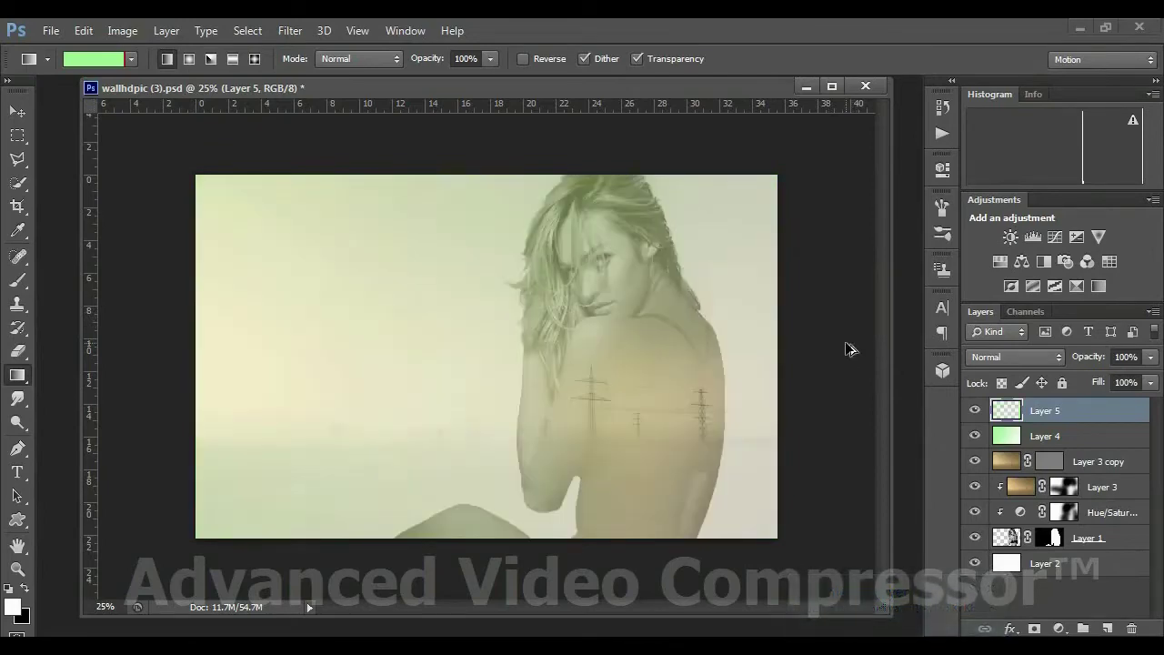
# Load the Foreground to Background gradient preset and change its black end stop to orange
pyautogui.click(100, 59)
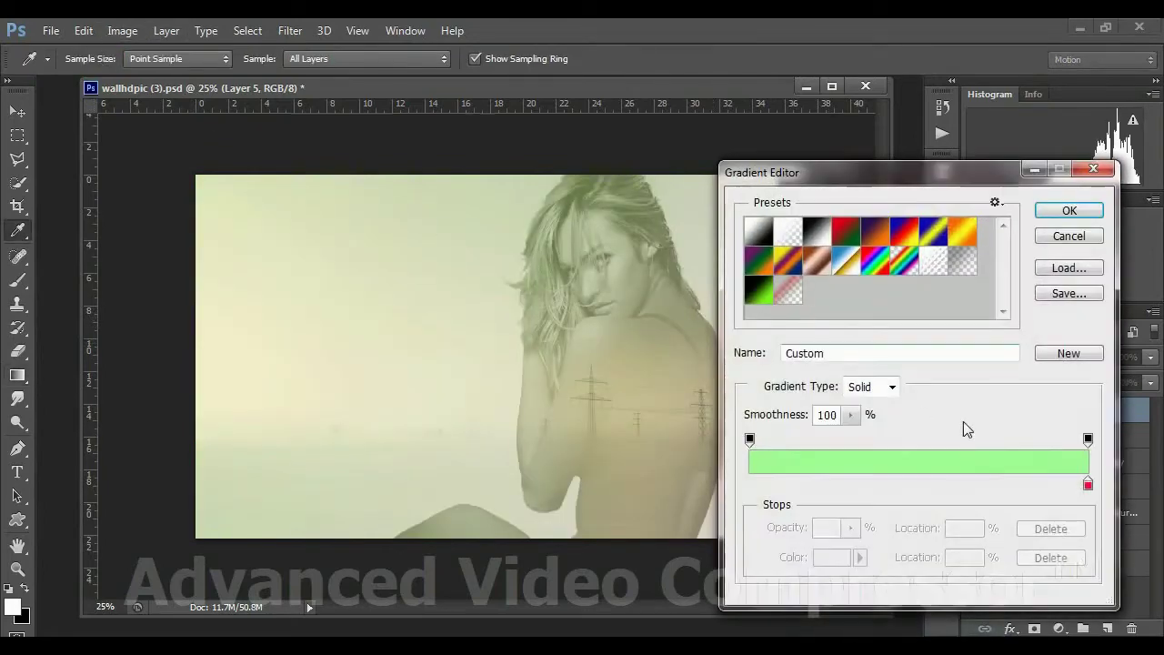
pyautogui.click(759, 231)
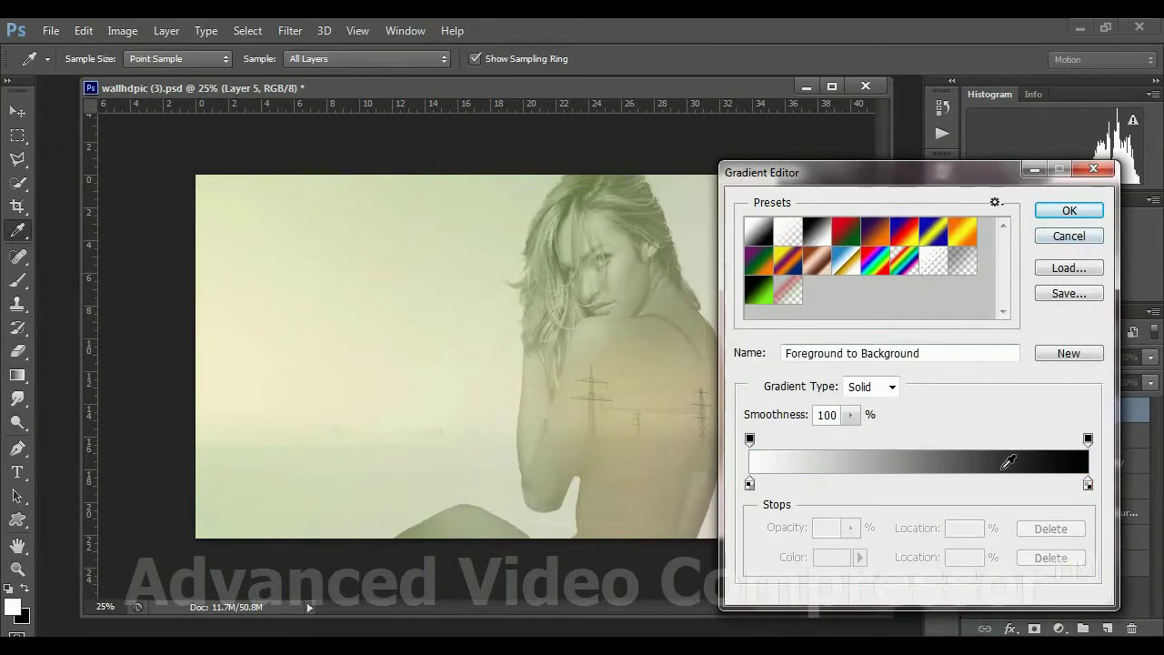
pyautogui.click(1087, 485)
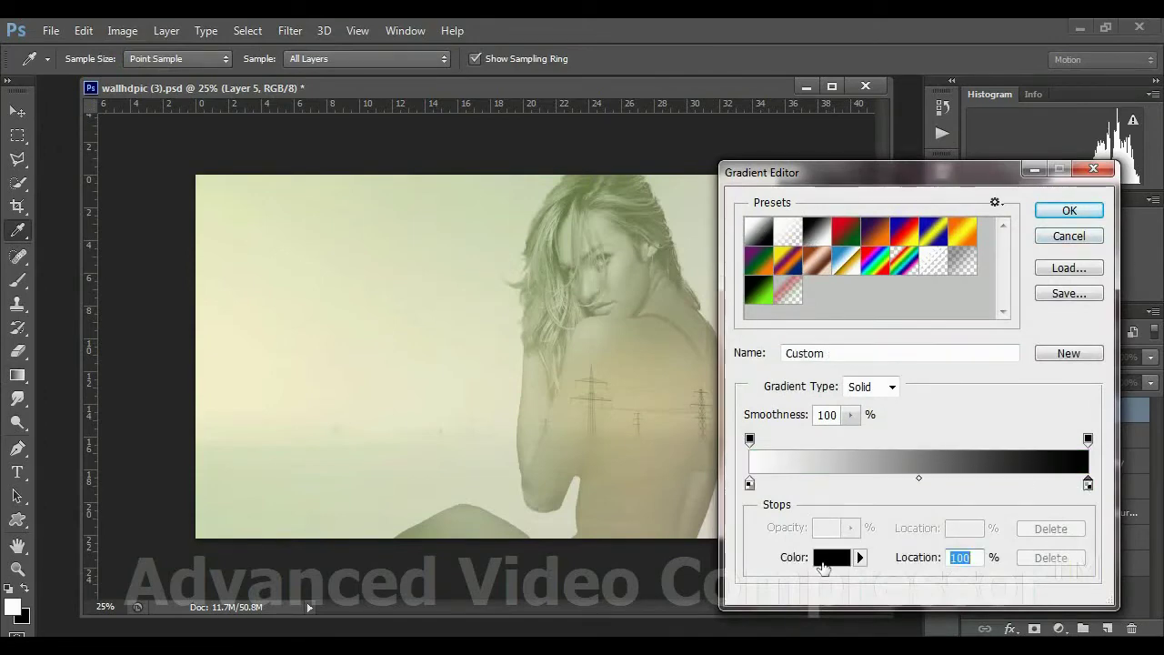
pyautogui.click(831, 564)
pyautogui.moveTo(900, 226); pyautogui.dragTo(956, 184)
pyautogui.click(1065, 186)
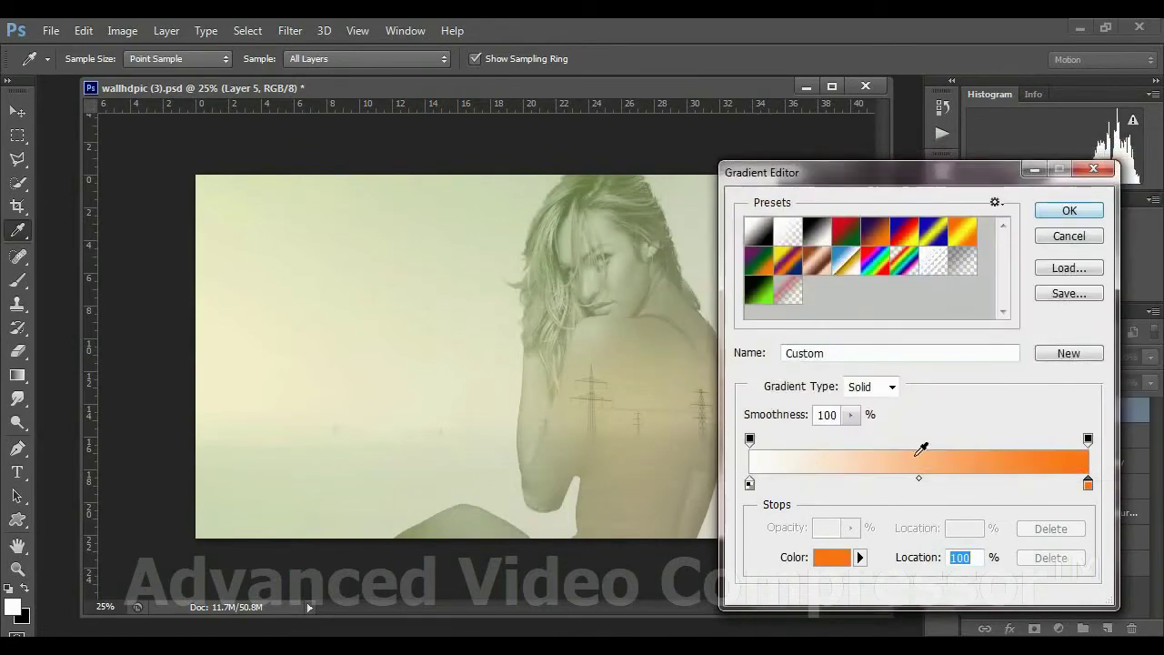
pyautogui.click(1046, 212)
# Try the white-to-orange gradient on Layer 5 from the lower right, undo it, and redraw it from the upper left to the lower right
pyautogui.moveTo(762, 527); pyautogui.dragTo(283, 177)
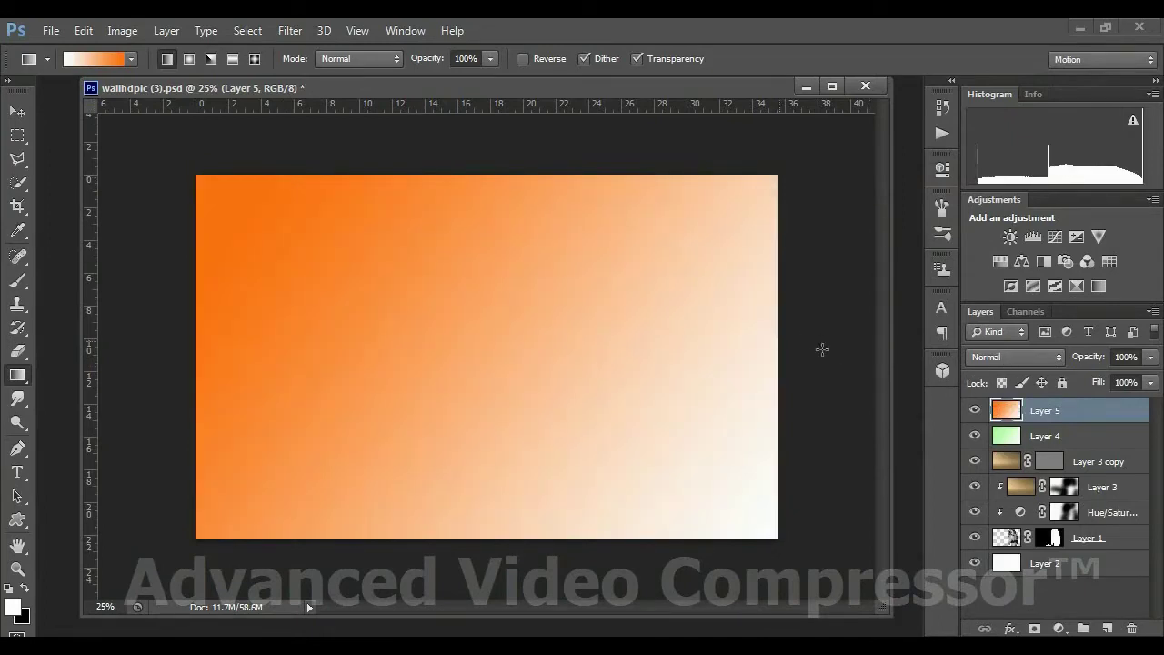
pyautogui.hotkey('ctrl', 'z')
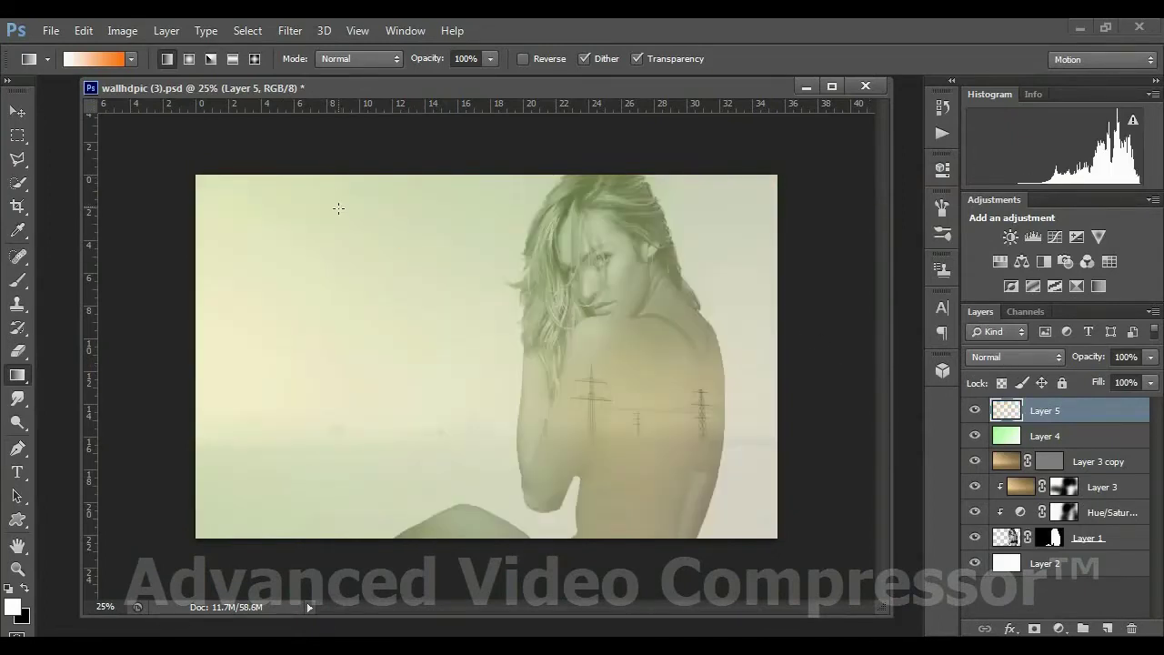
pyautogui.moveTo(313, 172); pyautogui.dragTo(819, 536)
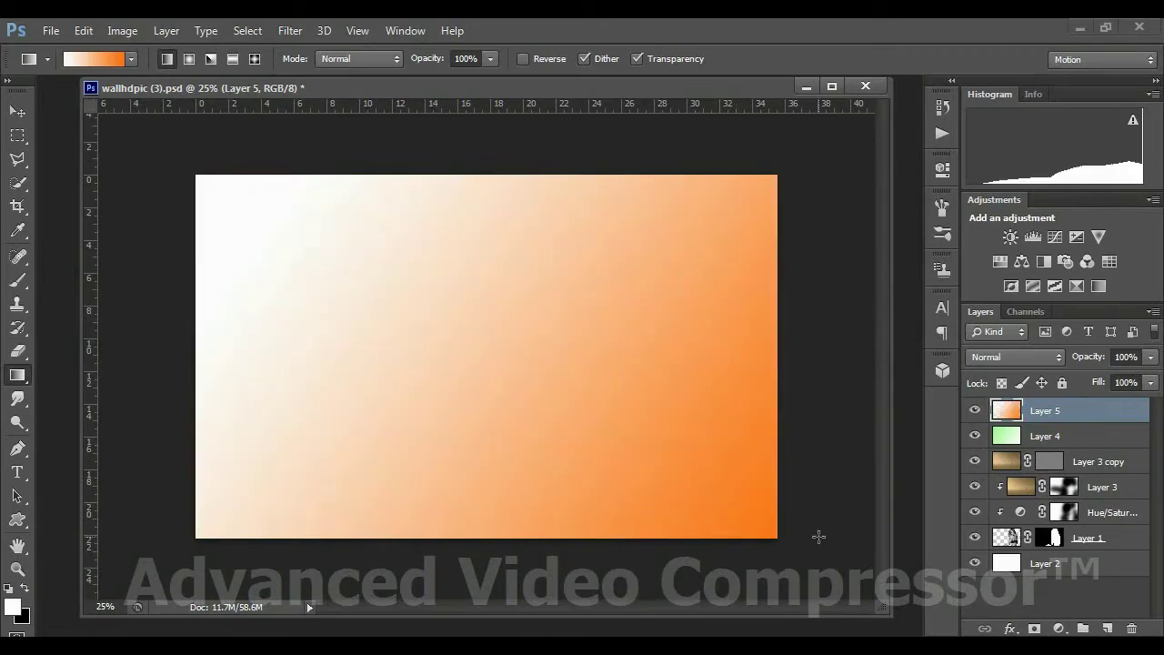
# Preview the Difference blend mode on Layer 5 and switch the layer to Pin Light
pyautogui.click(985, 363)
pyautogui.click(984, 363)
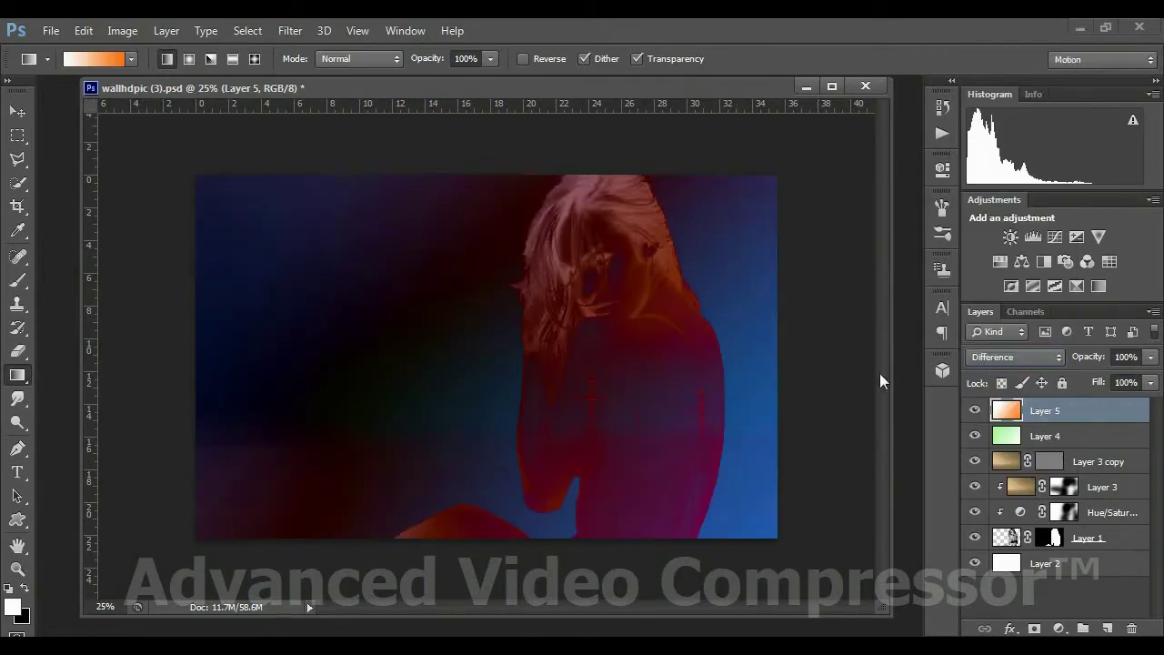
pyautogui.press('Up')
pyautogui.press('Up')
pyautogui.press('Up')
pyautogui.press('Down')
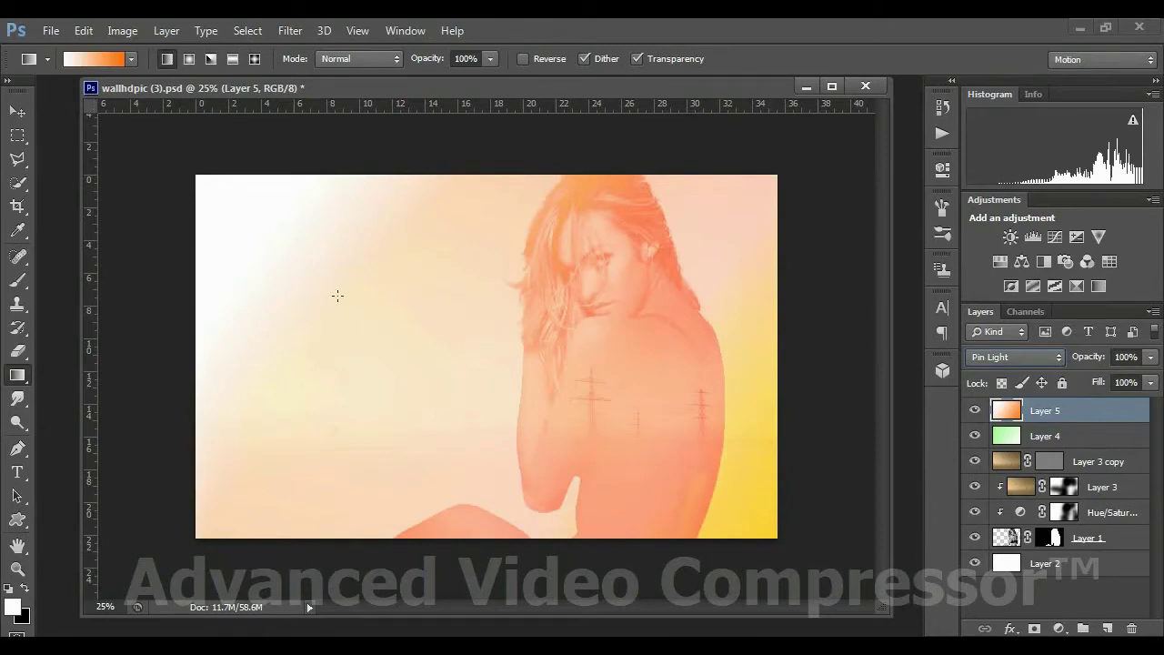
# Try another gradient fill on the Pin Light layer, and step back through the history to before Layer 5's gradient fills
pyautogui.moveTo(193, 169)
pyautogui.mouseDown()
pyautogui.moveTo(333, 330)
pyautogui.moveTo(142, 139)
pyautogui.mouseUp()
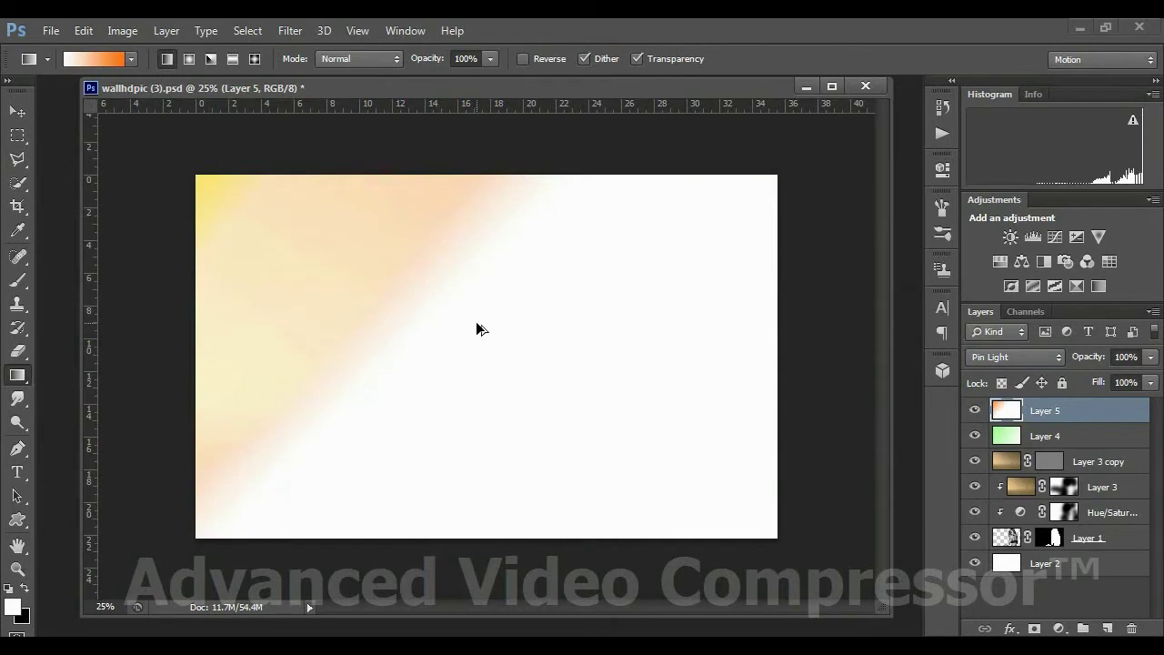
pyautogui.hotkey('ctrl', 'alt', 'z')
pyautogui.hotkey('ctrl', 'alt', 'z')
pyautogui.hotkey('ctrl', 'alt', 'z')
pyautogui.hotkey('ctrl', 'shift', 'z')
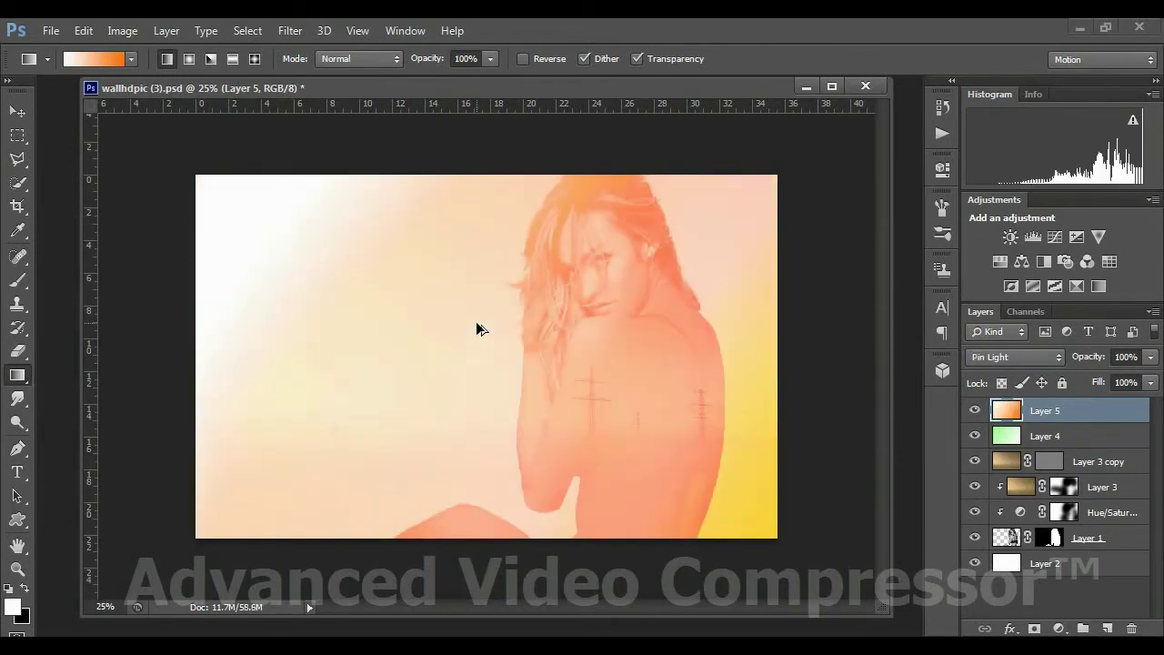
pyautogui.hotkey('ctrl', 'alt', 'z')
pyautogui.hotkey('ctrl', 'alt', 'z')
pyautogui.hotkey('ctrl', 'alt', 'z')
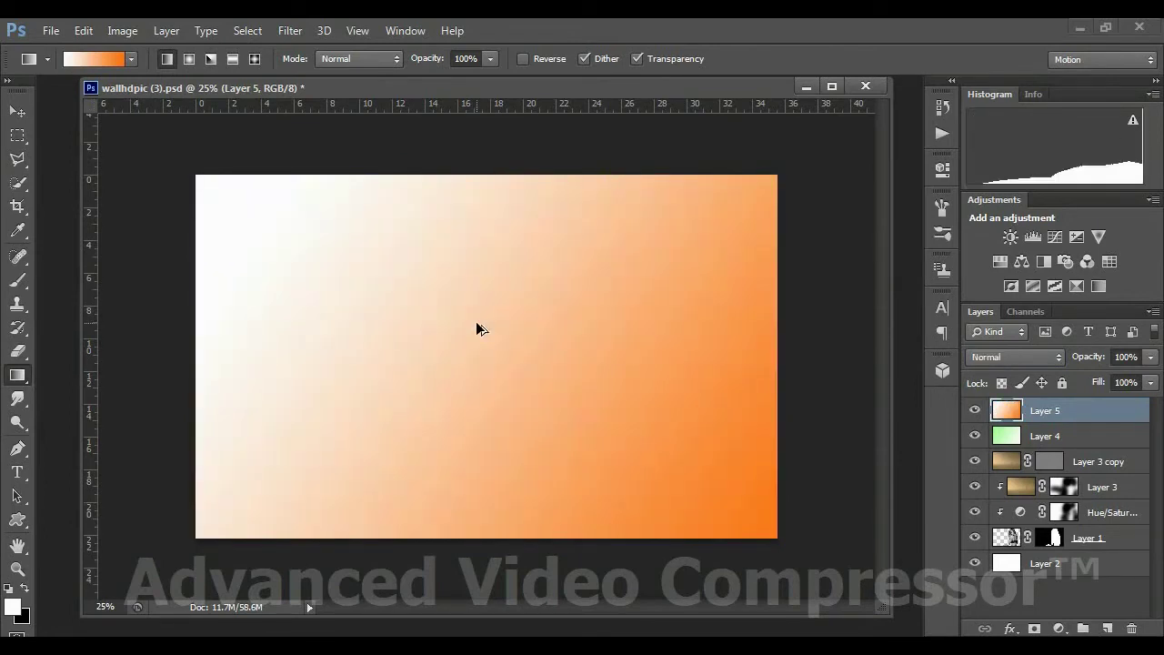
pyautogui.hotkey('ctrl', 'alt', 'z')
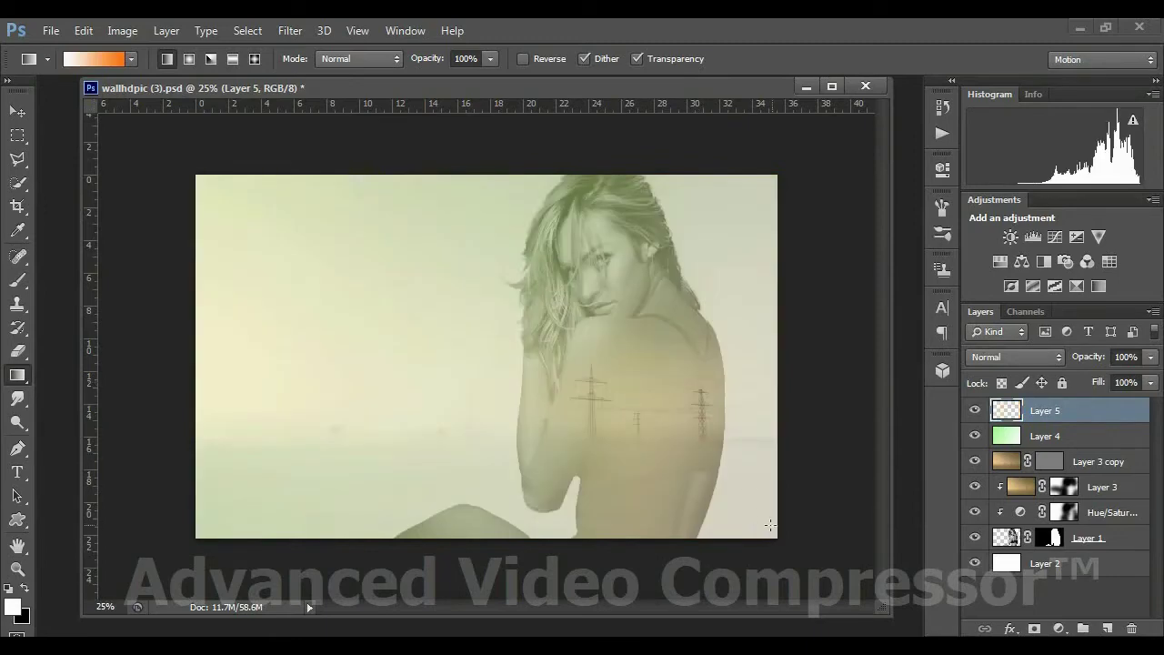
# Try three more diagonal white-to-orange gradient fills between opposite corners of Layer 5, undoing each one
pyautogui.moveTo(739, 519); pyautogui.dragTo(98, 131)
pyautogui.hotkey('ctrl', 'alt', 'z')
pyautogui.moveTo(150, 137); pyautogui.dragTo(868, 553)
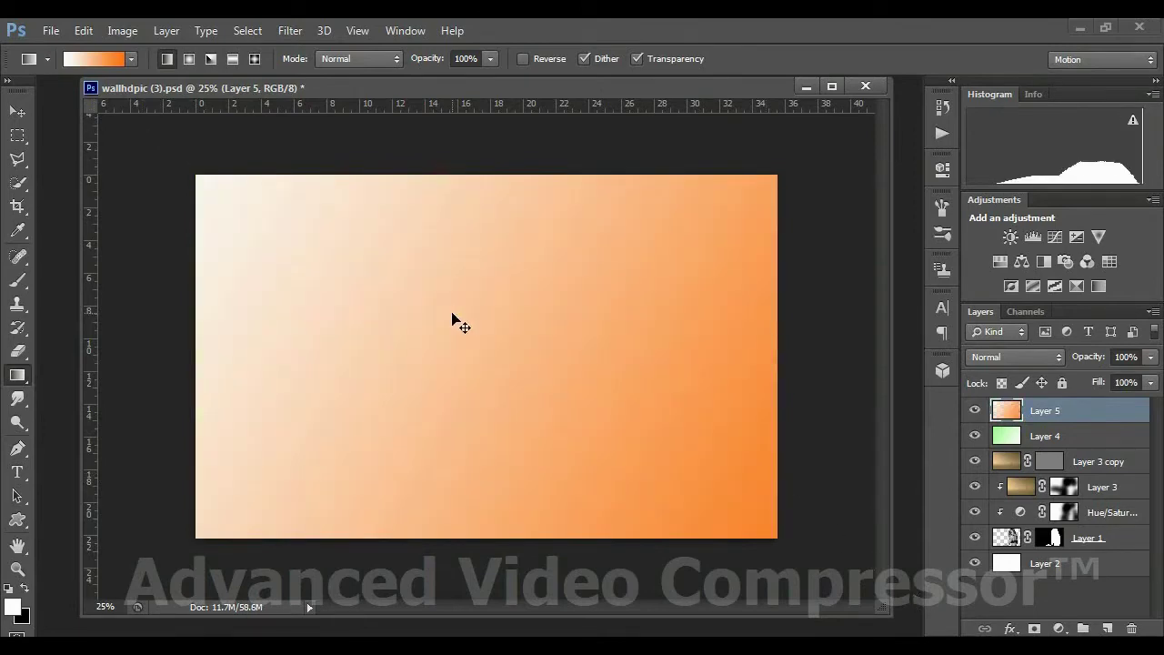
pyautogui.hotkey('ctrl', 'alt', 'z')
pyautogui.moveTo(146, 135); pyautogui.dragTo(866, 599)
pyautogui.hotkey('ctrl', 'alt', 'z')
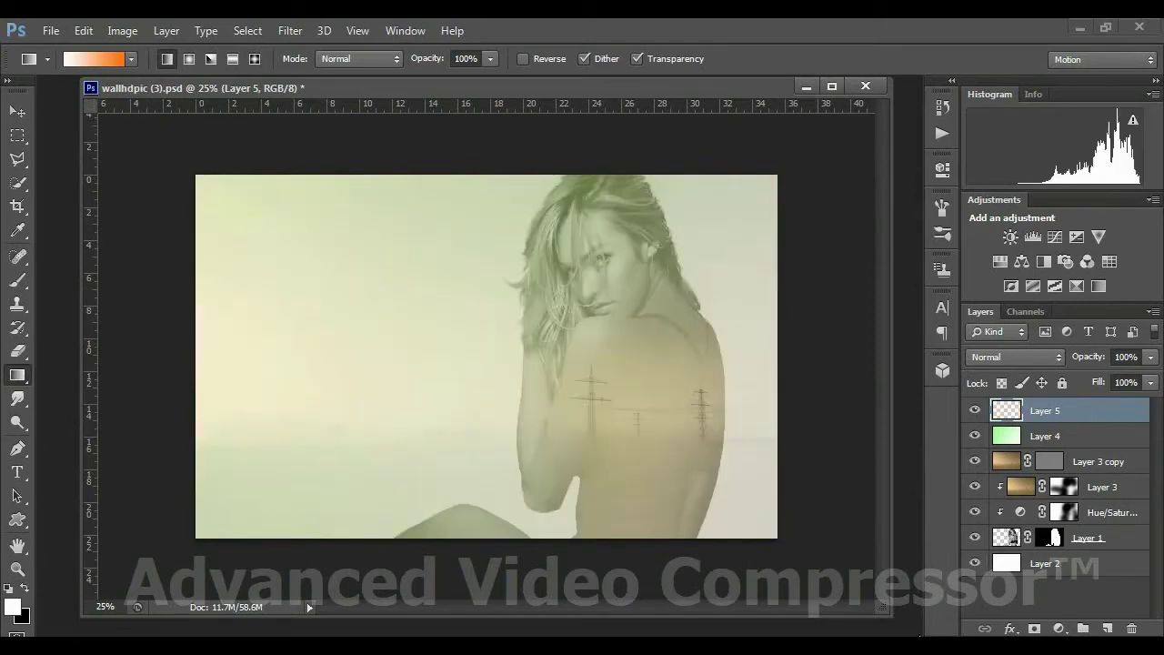
# Add an orange color stop at 27% to the white-to-orange gradient, keeping the orange end stop at 100% and deleting the extra stop beside it
pyautogui.click(101, 60)
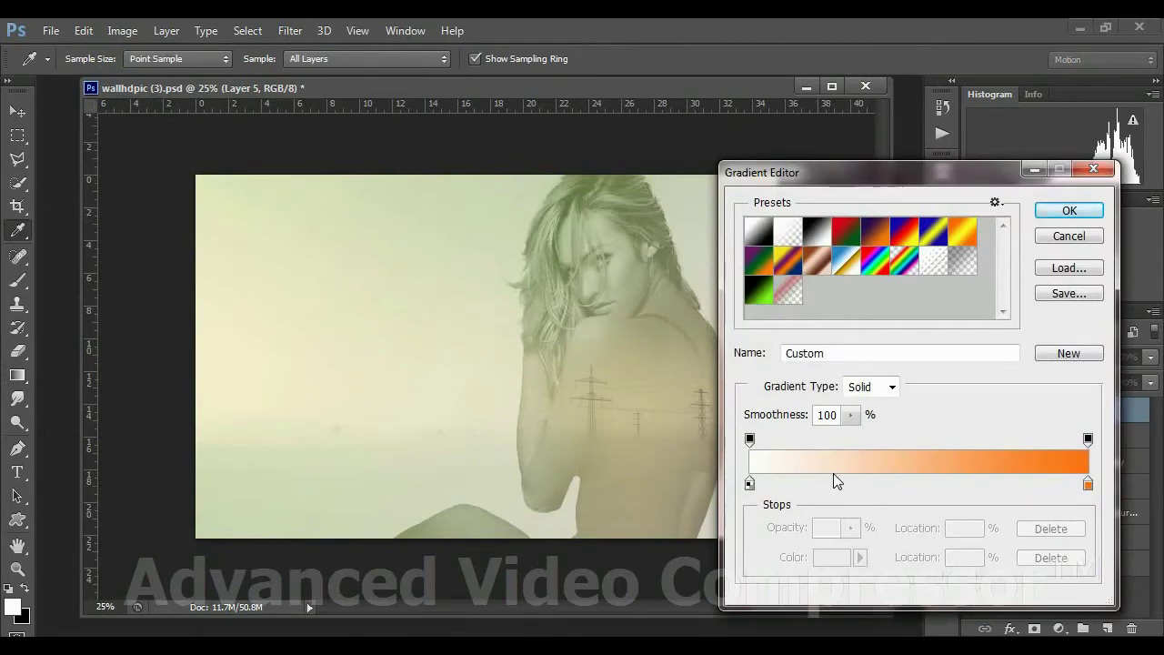
pyautogui.click(1088, 485)
pyautogui.moveTo(1083, 487); pyautogui.dragTo(1061, 488)
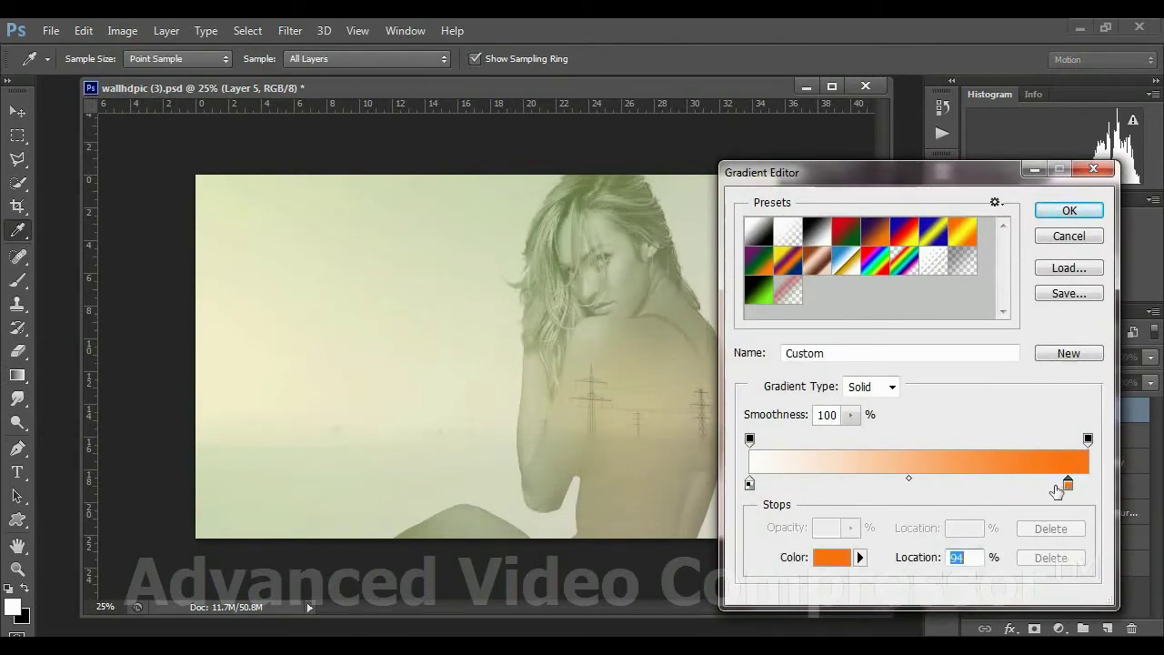
pyautogui.click(1057, 486)
pyautogui.moveTo(905, 479); pyautogui.dragTo(862, 483)
pyautogui.click(797, 485)
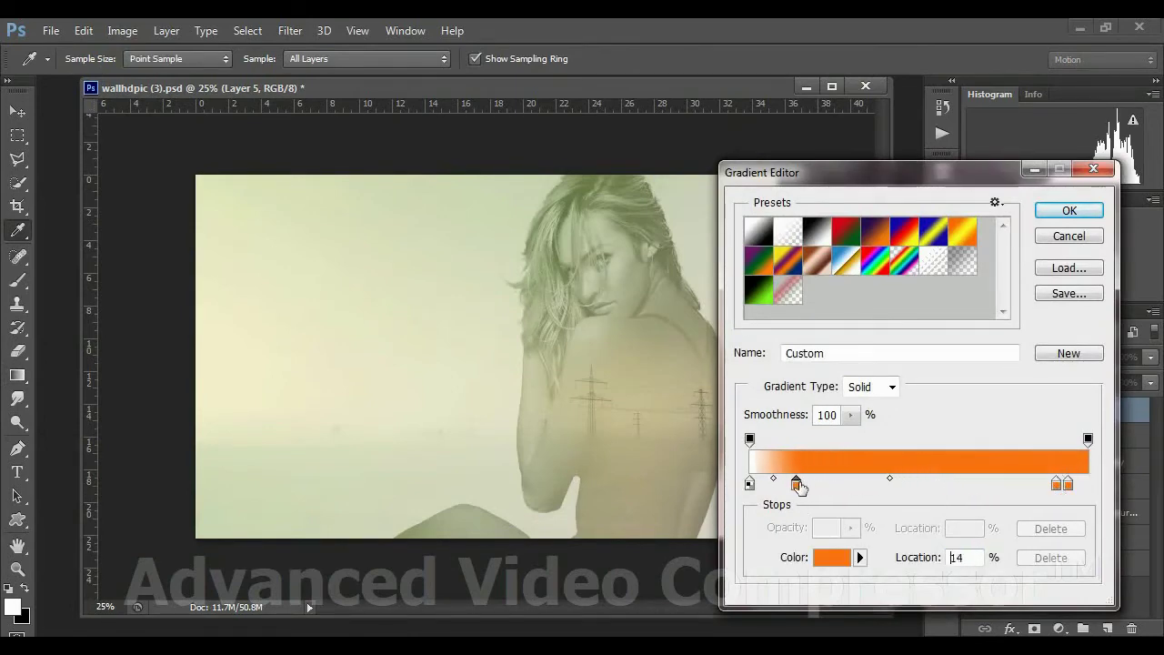
pyautogui.moveTo(1067, 484); pyautogui.dragTo(1089, 485)
pyautogui.click(1057, 484)
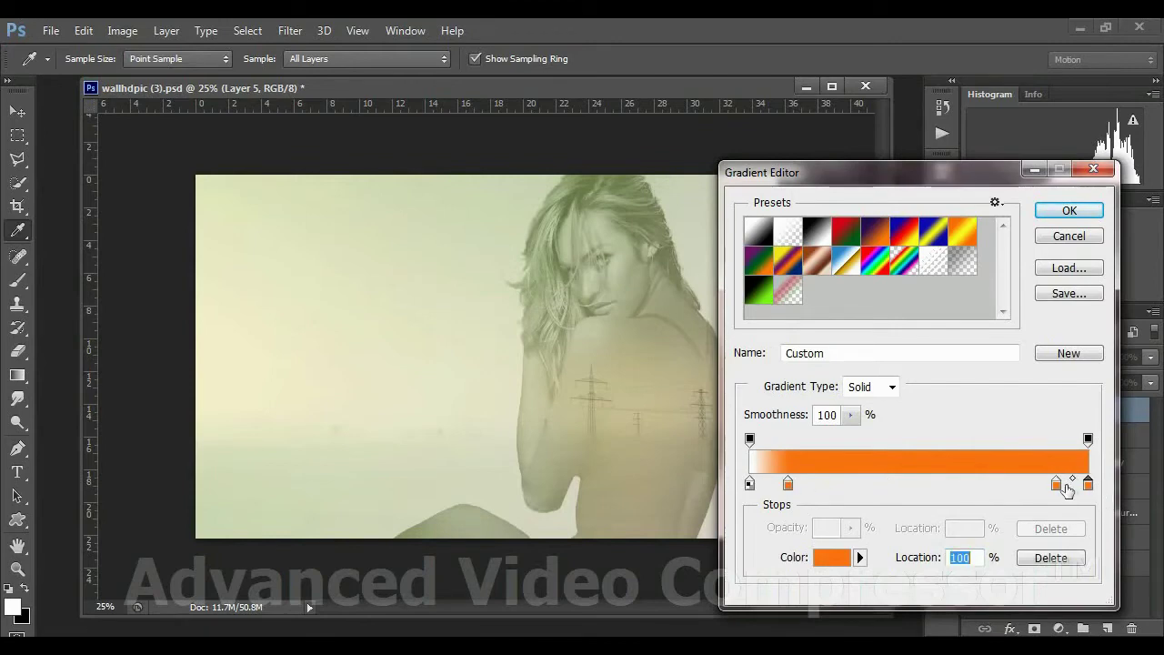
pyautogui.click(1055, 558)
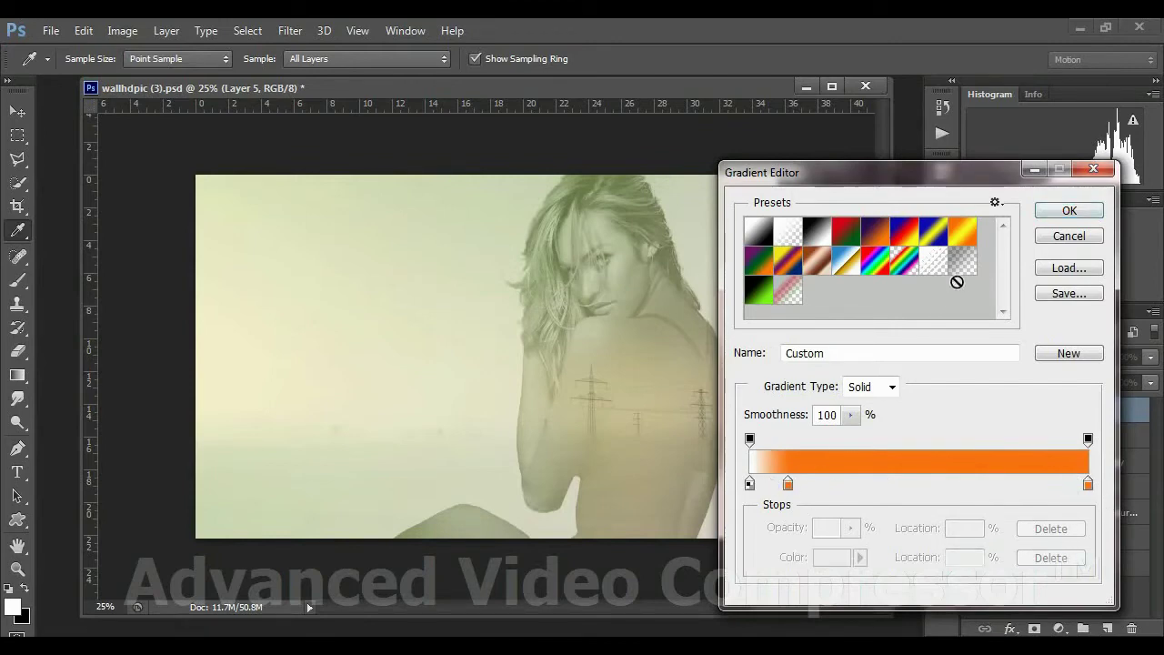
pyautogui.moveTo(788, 483); pyautogui.dragTo(839, 483)
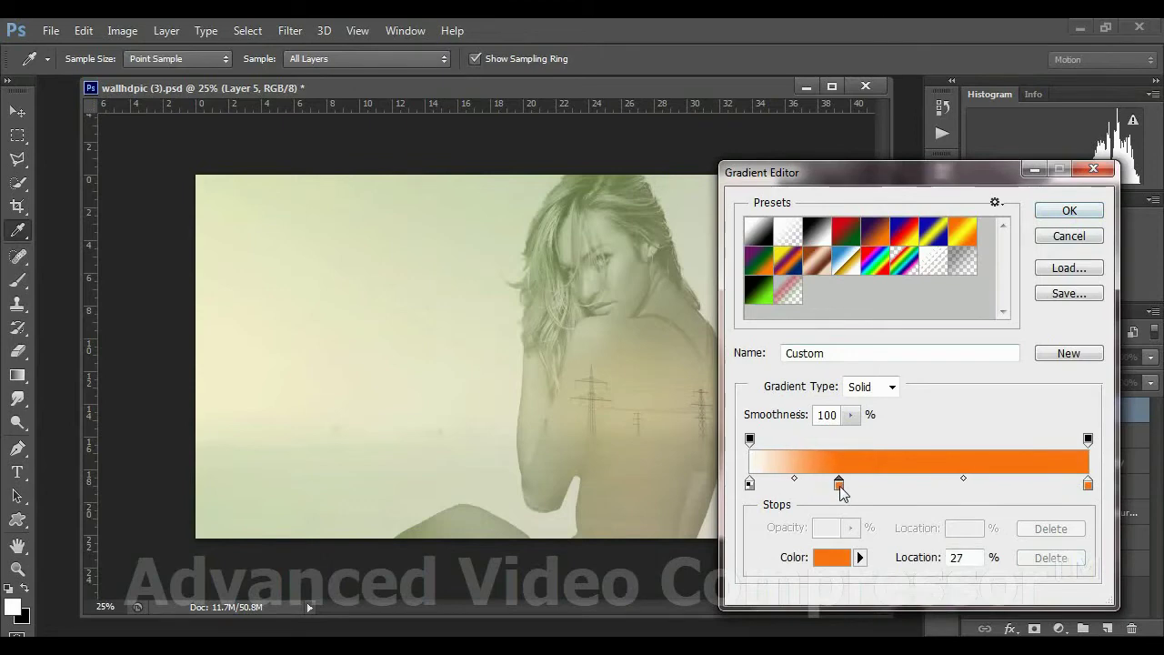
pyautogui.click(1064, 212)
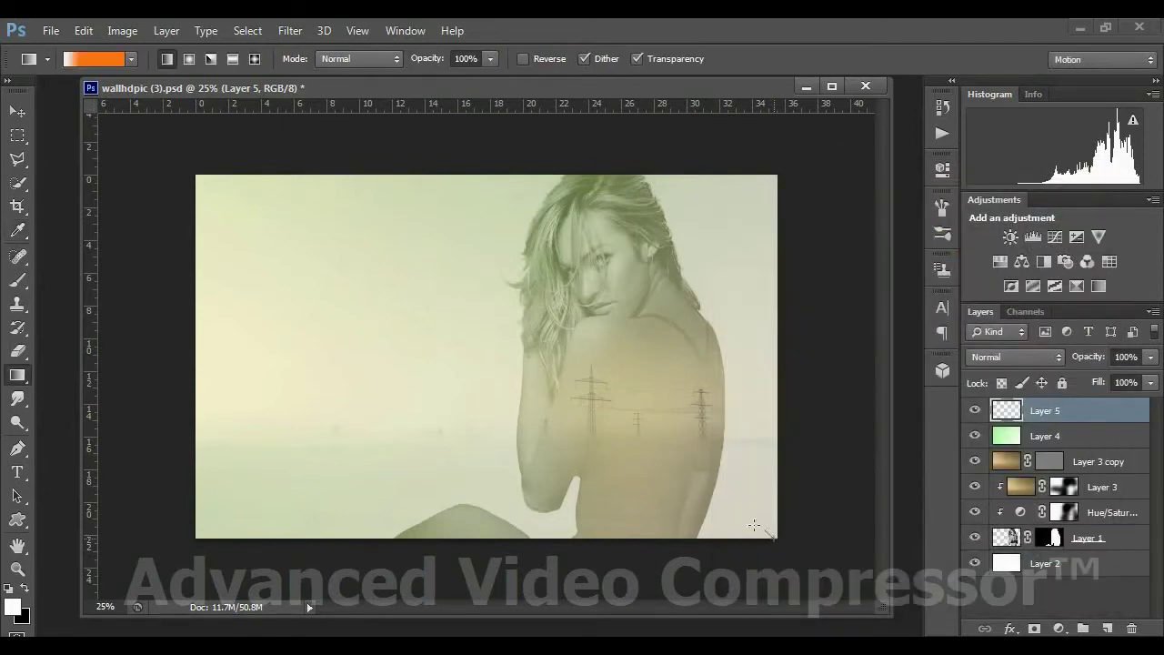
# Fill Layer 5 with the edited gradient diagonally from beyond the canvas's upper-left corner to beyond its lower-right corner
pyautogui.moveTo(754, 525); pyautogui.dragTo(159, 136)
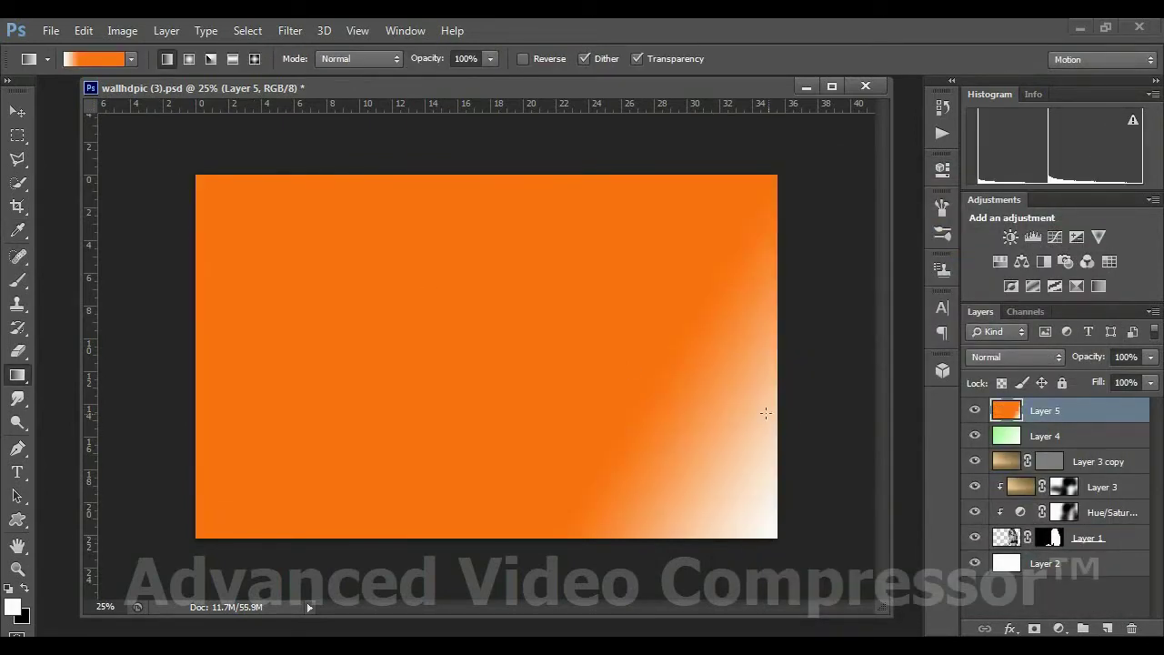
pyautogui.hotkey('ctrl', 'z')
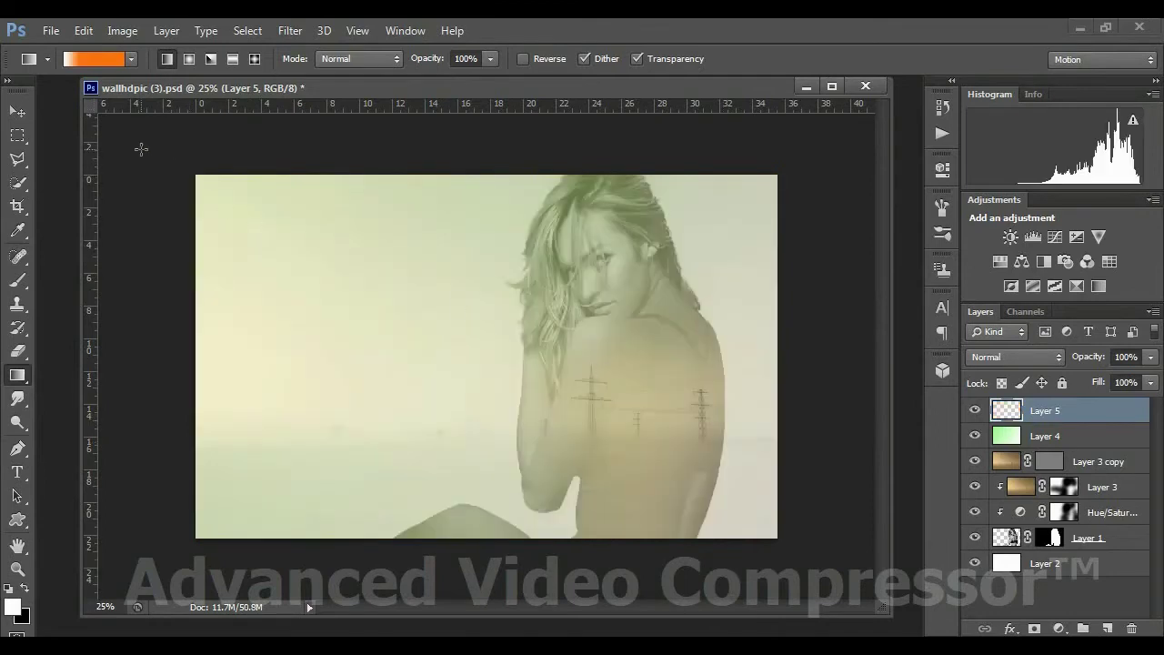
pyautogui.moveTo(137, 148); pyautogui.dragTo(826, 565)
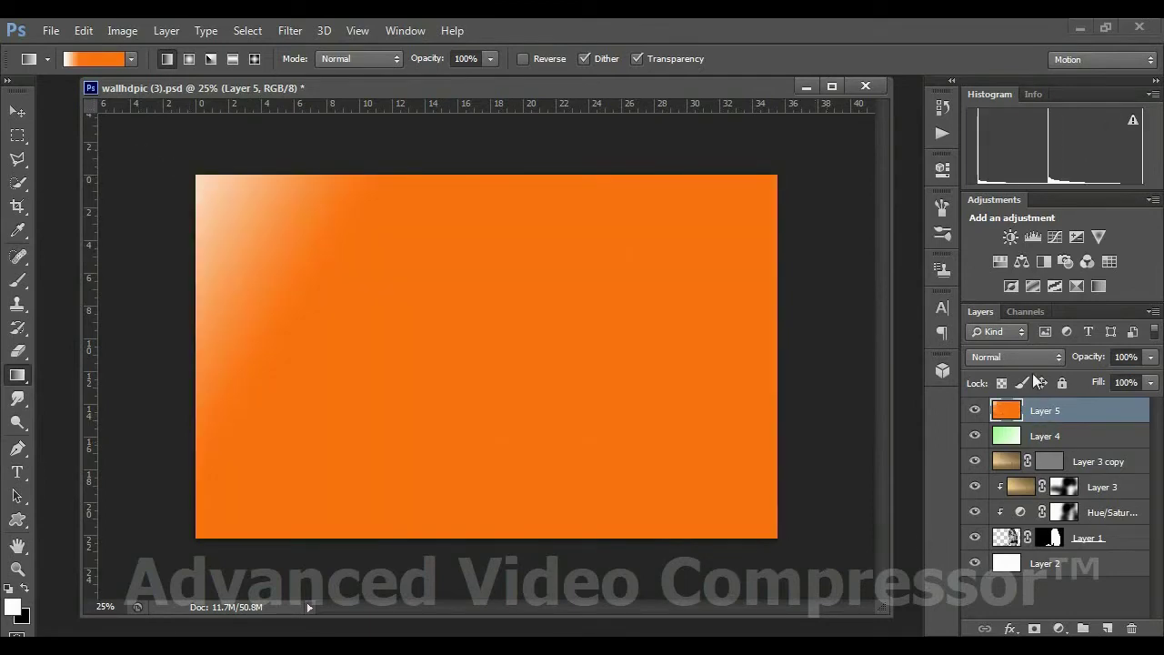
# Set Layer 5's blend mode to Soft Light, previewing Difference and Hard Light on the way
pyautogui.click(1018, 356)
pyautogui.click(1020, 360)
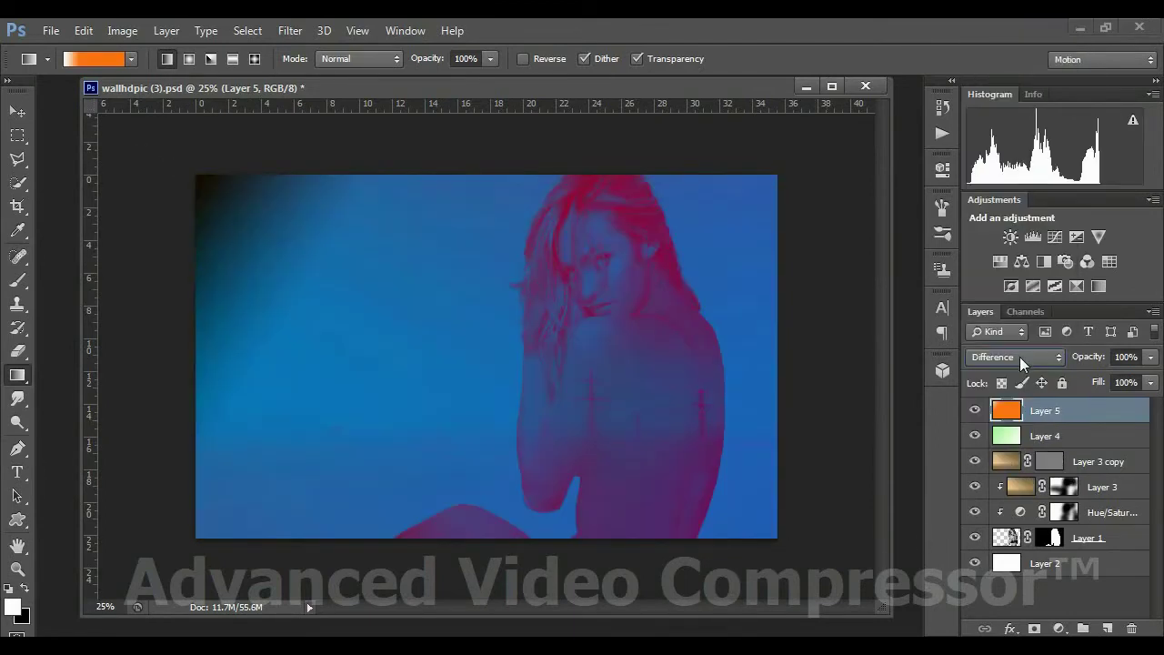
pyautogui.press('Up')
pyautogui.press('Up')
pyautogui.press('Up')
pyautogui.press('Up')
pyautogui.press('Up')
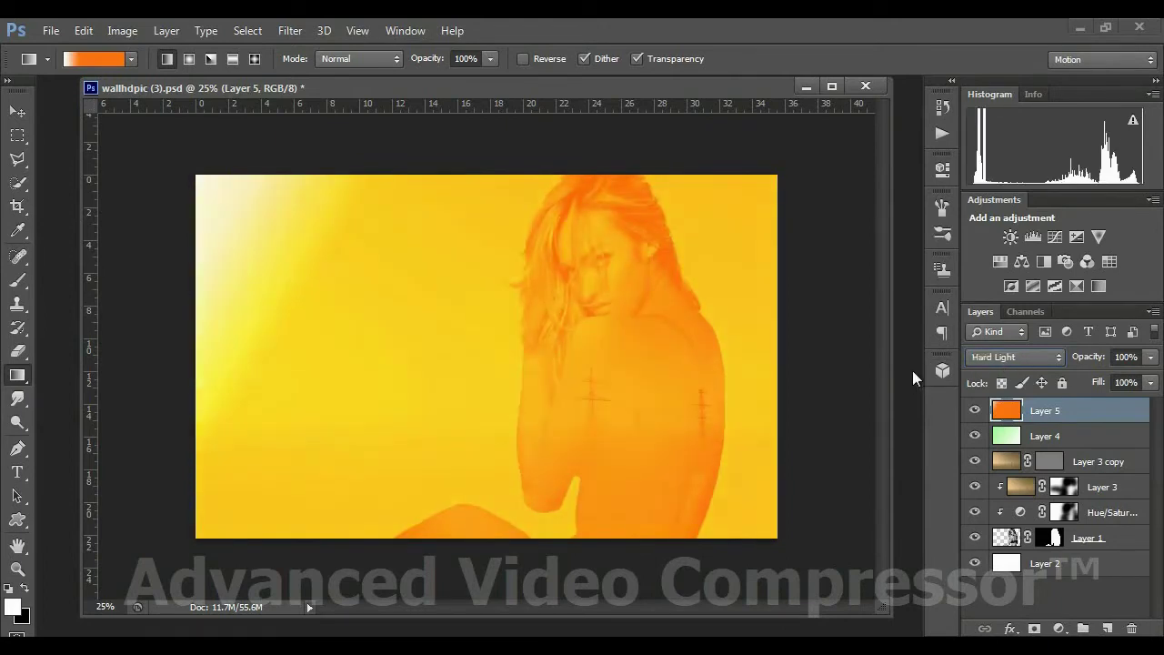
pyautogui.press('Up')
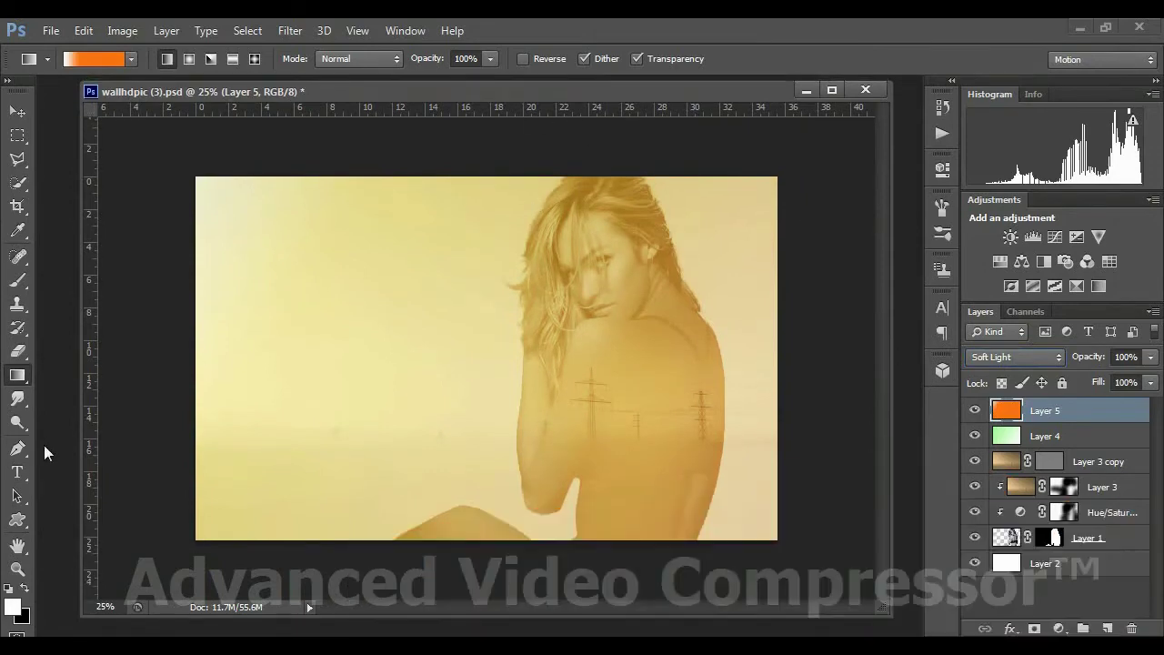
# Start a horizontal text layer over the empty area beside the woman and set its text color to light red
pyautogui.click(20, 473)
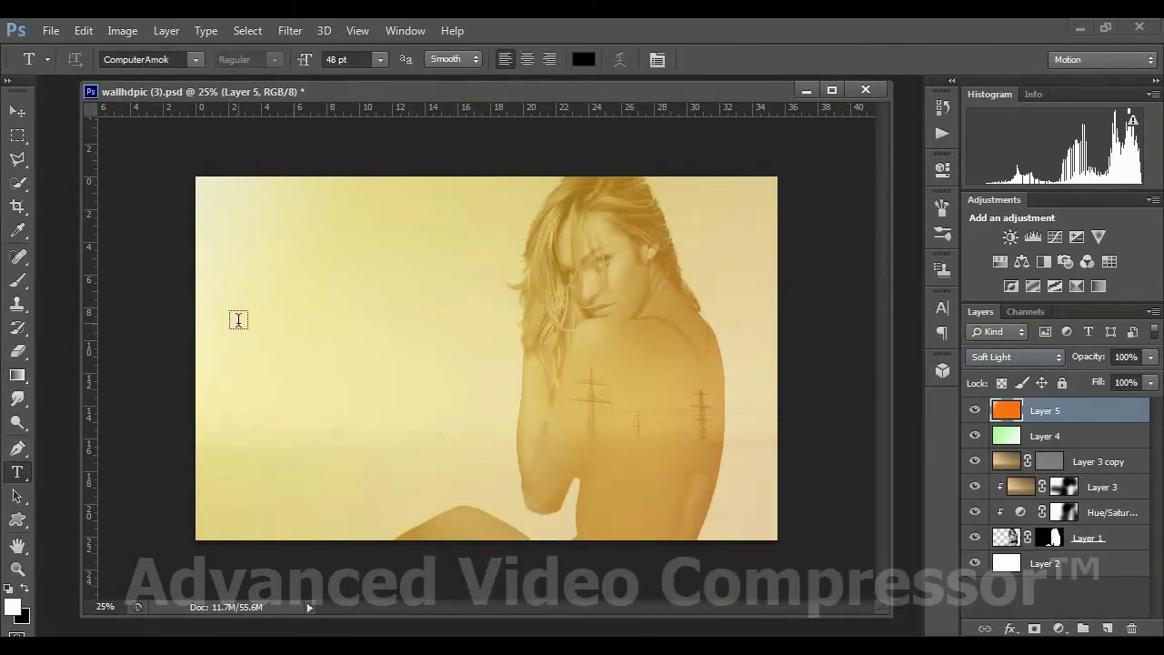
pyautogui.click(239, 319)
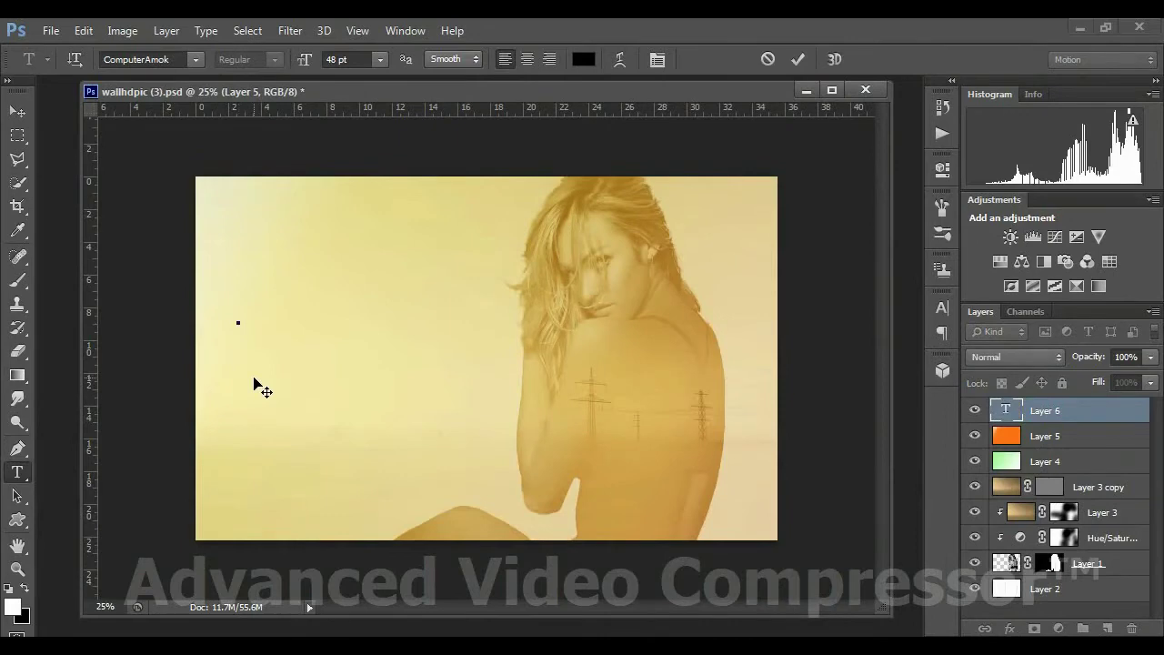
pyautogui.click(584, 60)
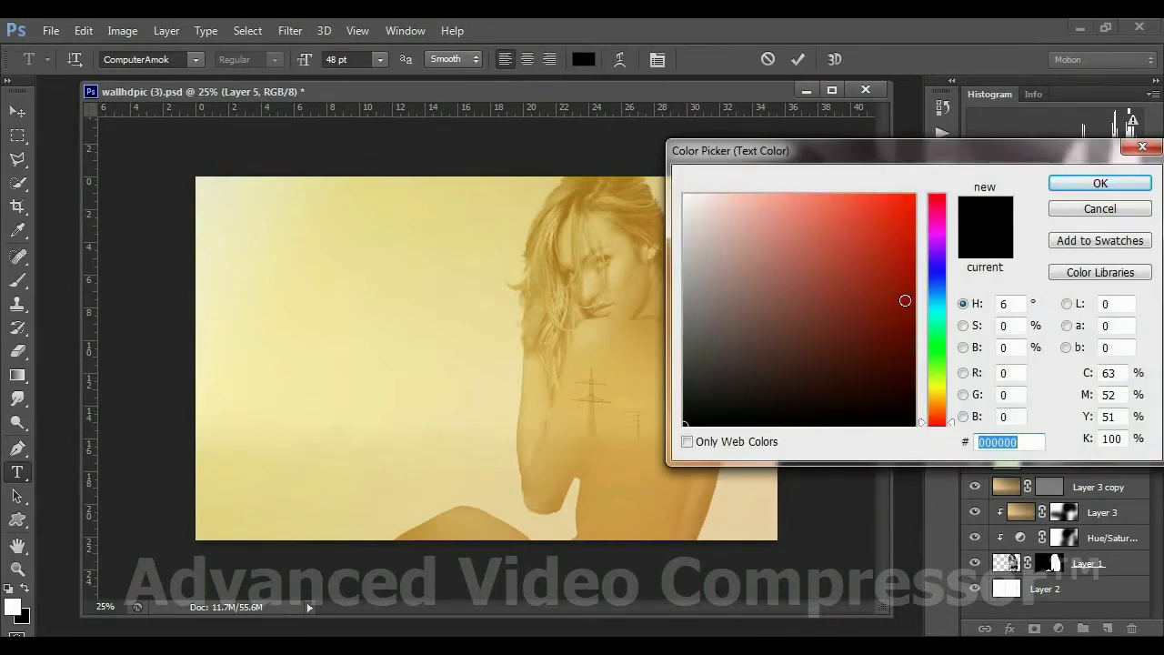
pyautogui.click(857, 210)
pyautogui.moveTo(839, 208); pyautogui.dragTo(859, 186)
pyautogui.click(1100, 184)
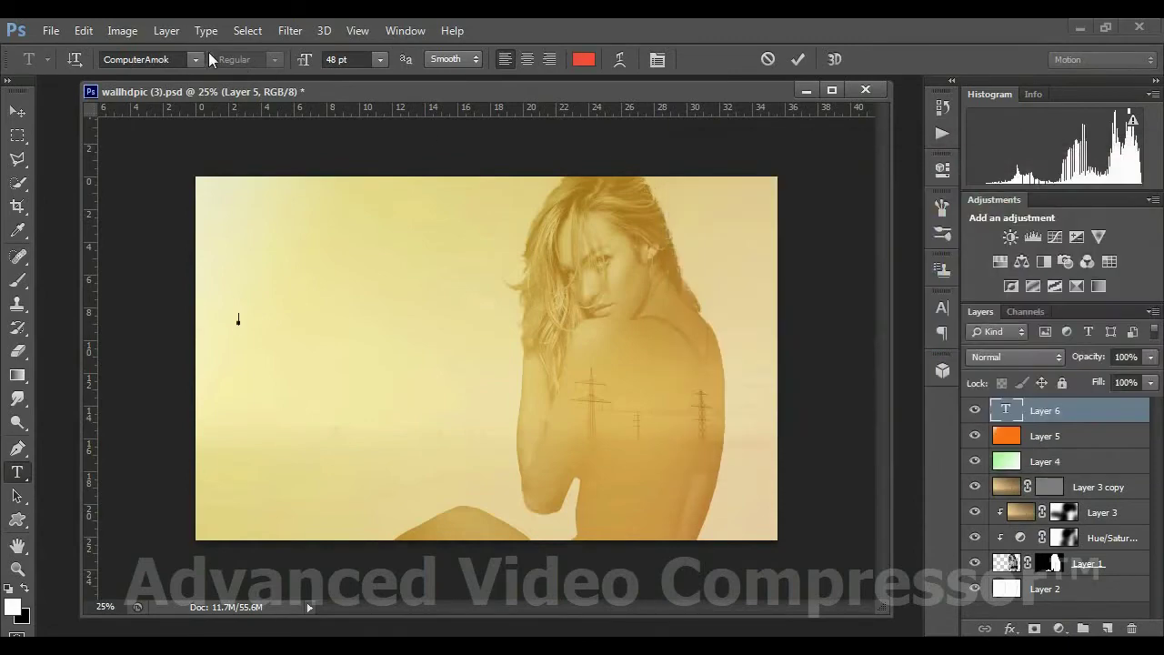
# Enter the text PSS in the Bunny Rabbits font at 48 pt and commit it
pyautogui.click(196, 59)
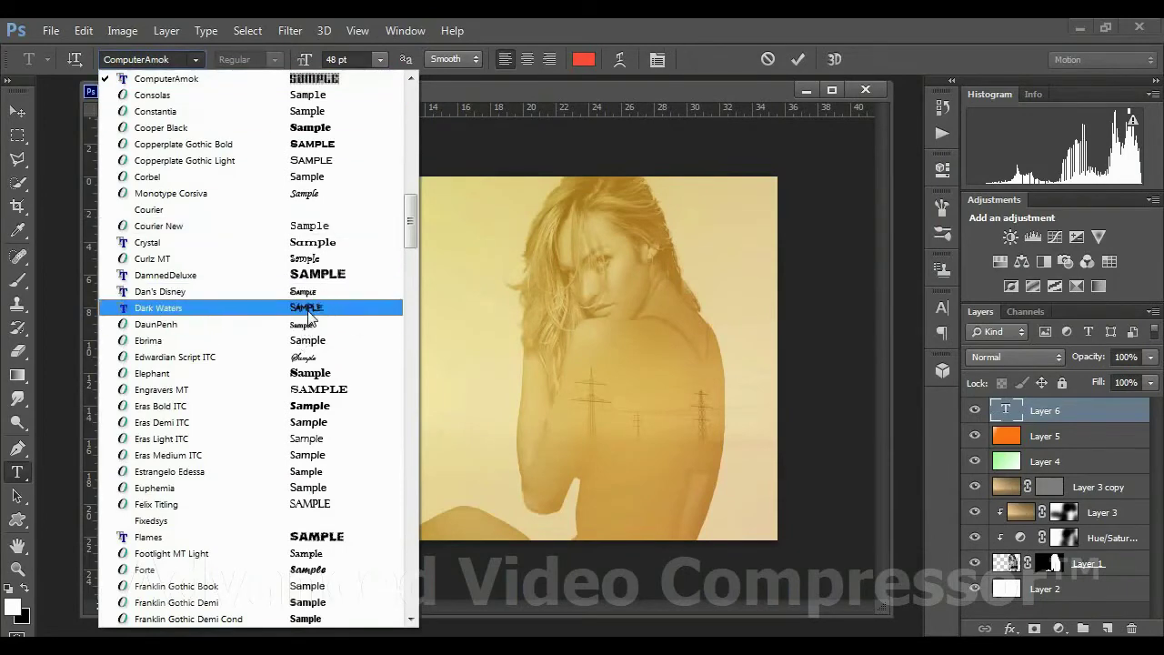
pyautogui.moveTo(411, 212); pyautogui.dragTo(412, 173)
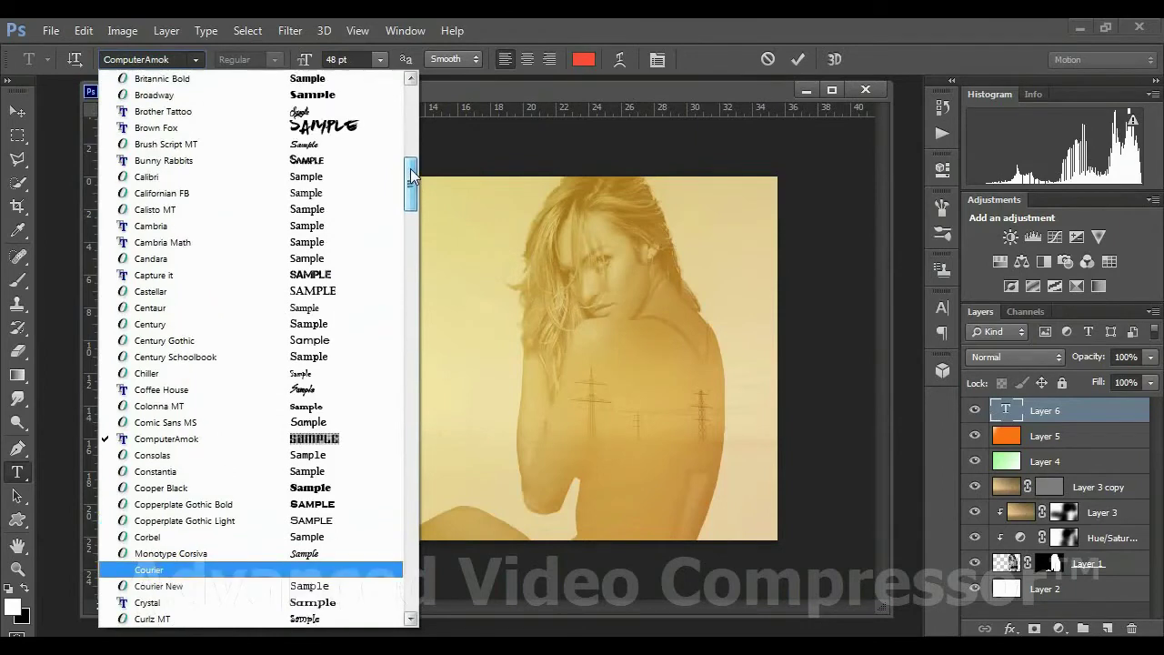
pyautogui.click(324, 160)
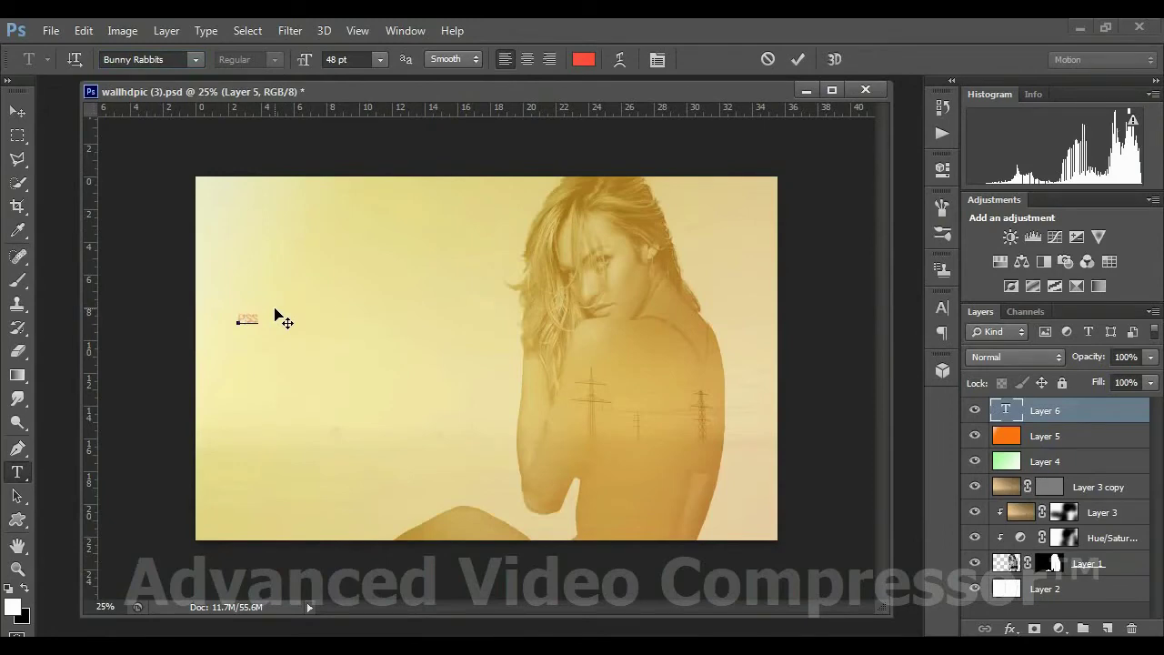
pyautogui.click(17, 111)
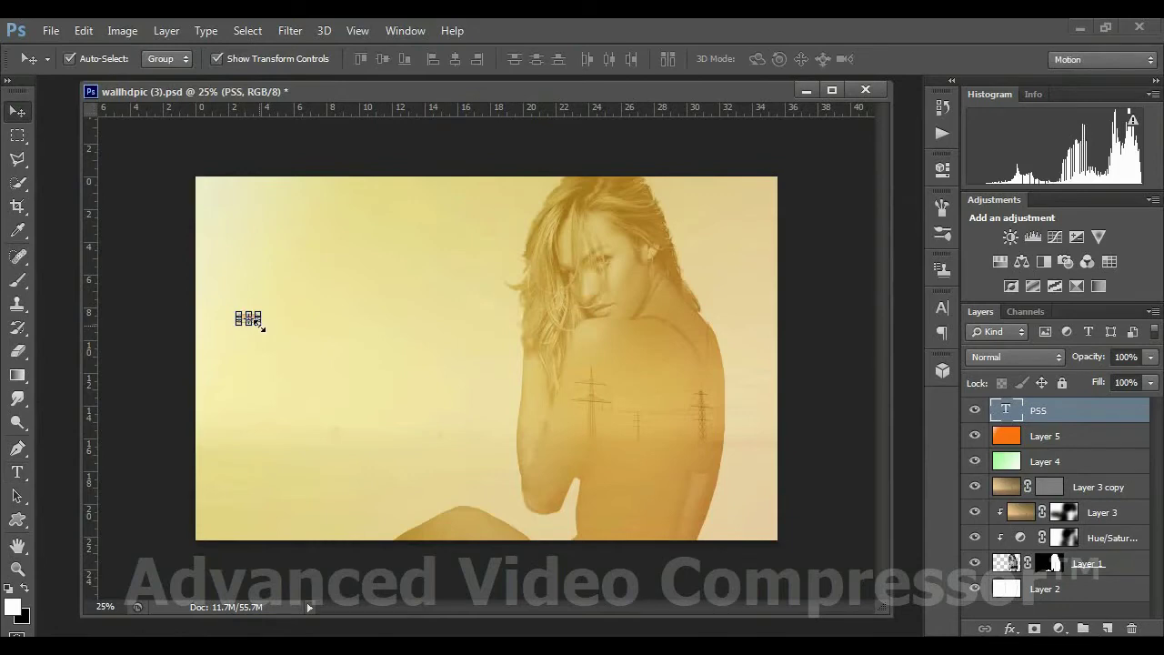
# Enlarge the PSS text to about 682% width and 636% height, rotate it about -14 degrees, and apply the transform
pyautogui.moveTo(261, 326); pyautogui.dragTo(337, 266)
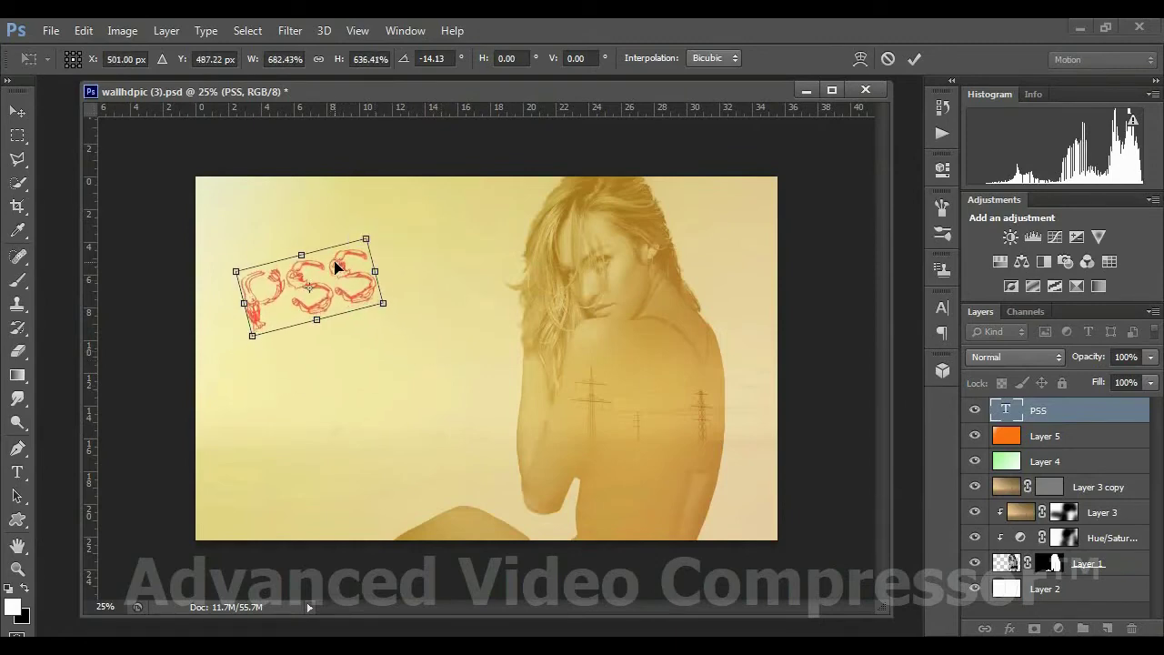
pyautogui.press('Return')
pyautogui.click(349, 299)
pyautogui.click(332, 296)
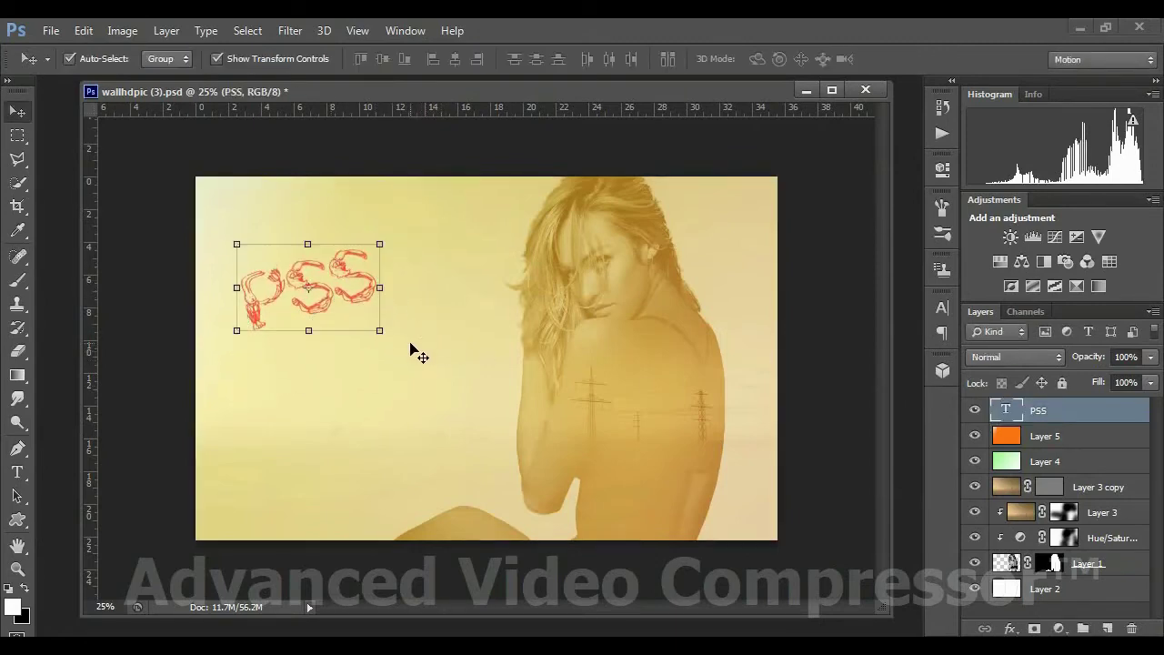
# Shrink the tilted PSS text slightly toward its upper-left corner and apply the transform
pyautogui.click(379, 327)
pyautogui.moveTo(388, 337); pyautogui.dragTo(364, 307)
pyautogui.press('Return')
pyautogui.click(376, 322)
pyautogui.press('Return')
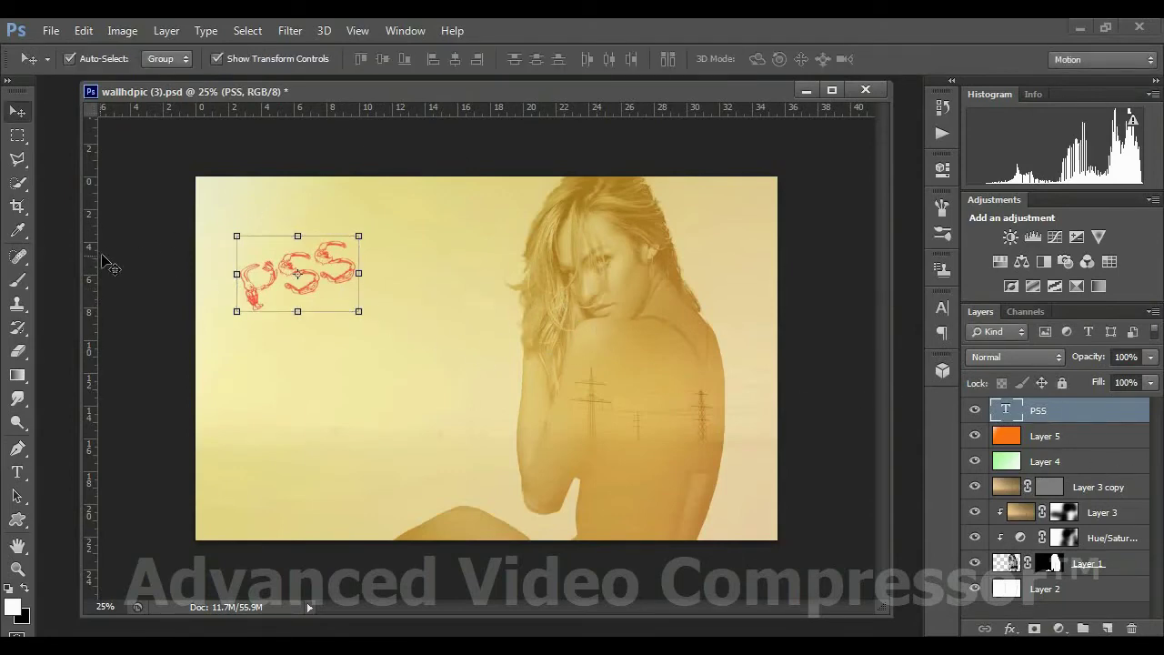
# Rasterize the PSS type layer and lock its transparent pixels
pyautogui.click(17, 280)
pyautogui.click(608, 342)
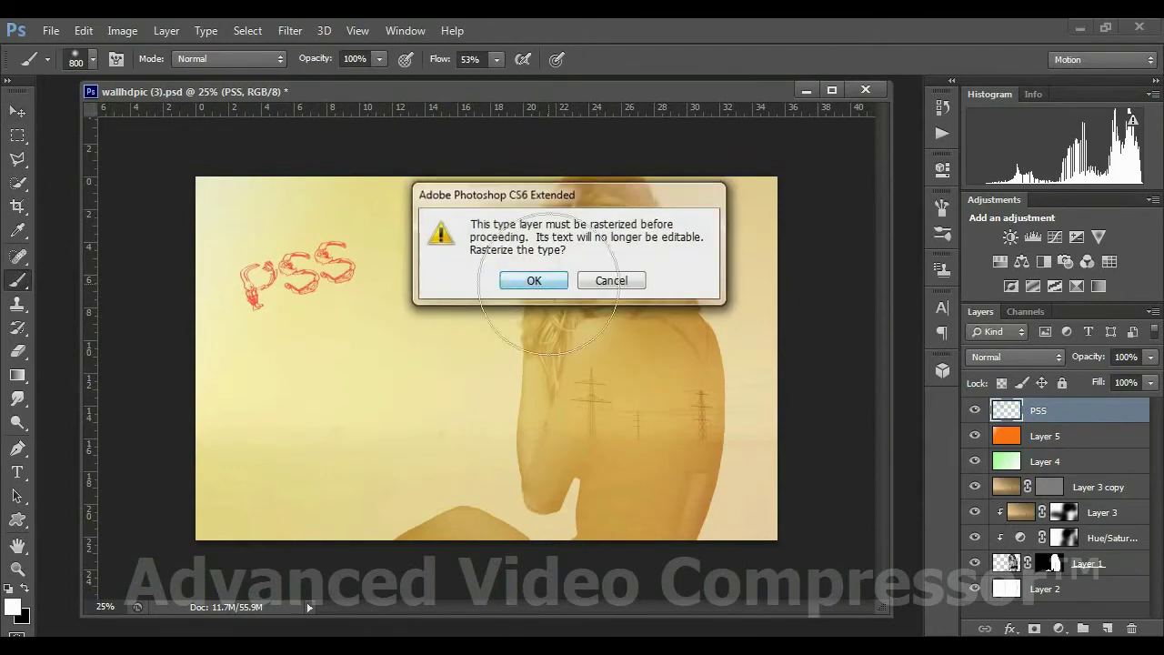
pyautogui.press('Return')
pyautogui.click(1002, 383)
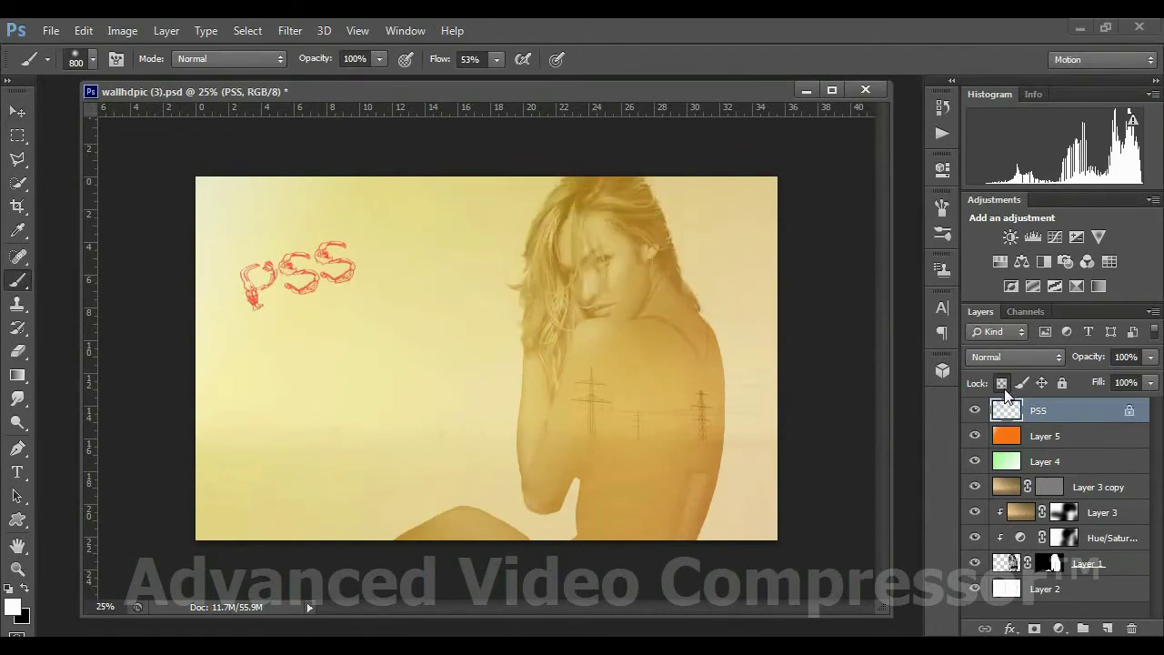
# Set the foreground color to green #3dff4b and reduce the brush size to 175 px
pyautogui.click(14, 609)
pyautogui.click(861, 195)
pyautogui.click(1074, 193)
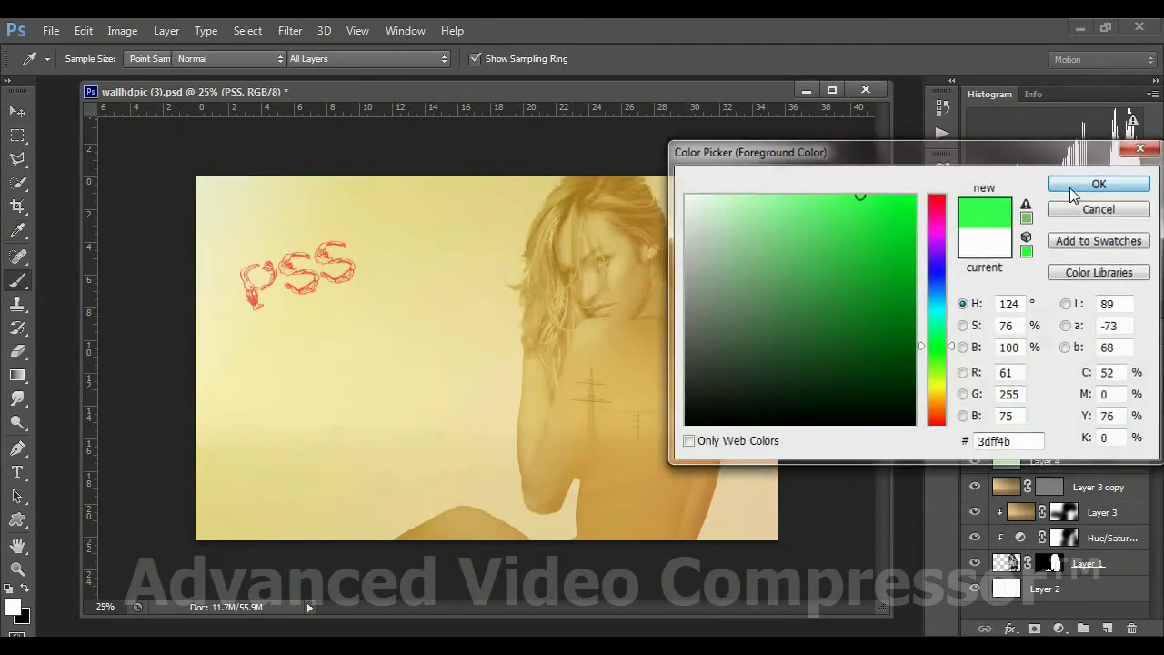
pyautogui.press('[')
pyautogui.press('[')
pyautogui.press('[')
pyautogui.press('[')
pyautogui.press('[')
pyautogui.press('[')
pyautogui.press('[')
pyautogui.press('[')
pyautogui.press('[')
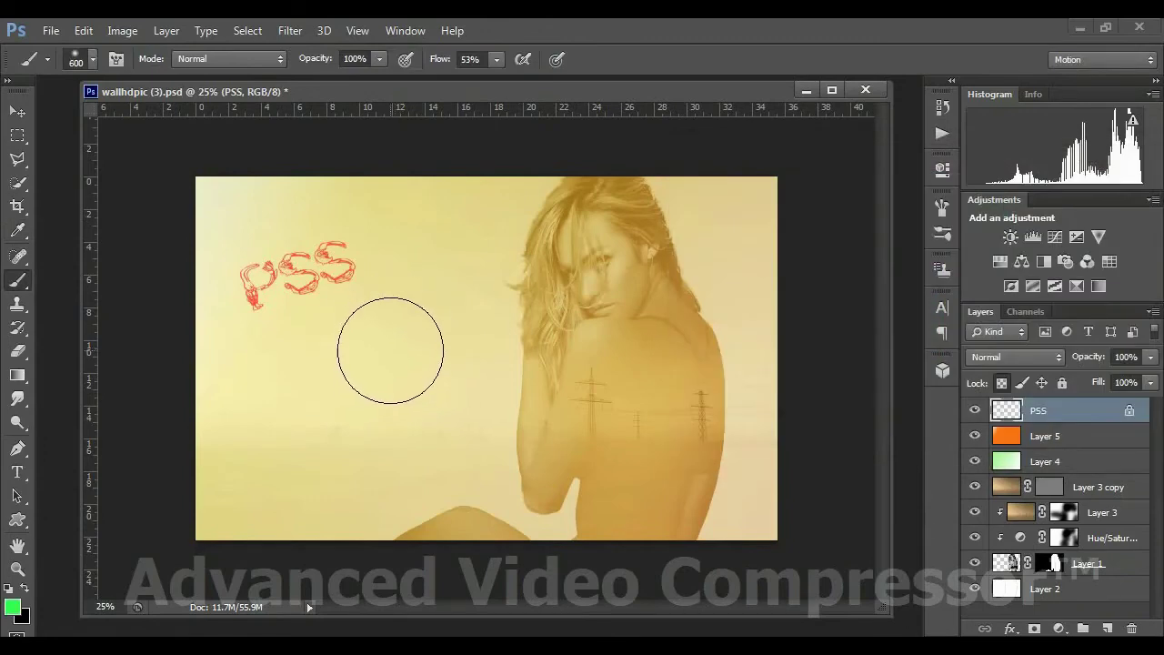
pyautogui.press('[')
pyautogui.press('[')
pyautogui.press('[')
# Paint green over the last S, raise the brush flow to 100%, and brush across the tops of the PSS letters
pyautogui.click(343, 274)
pyautogui.click(497, 60)
pyautogui.moveTo(511, 78); pyautogui.dragTo(551, 88)
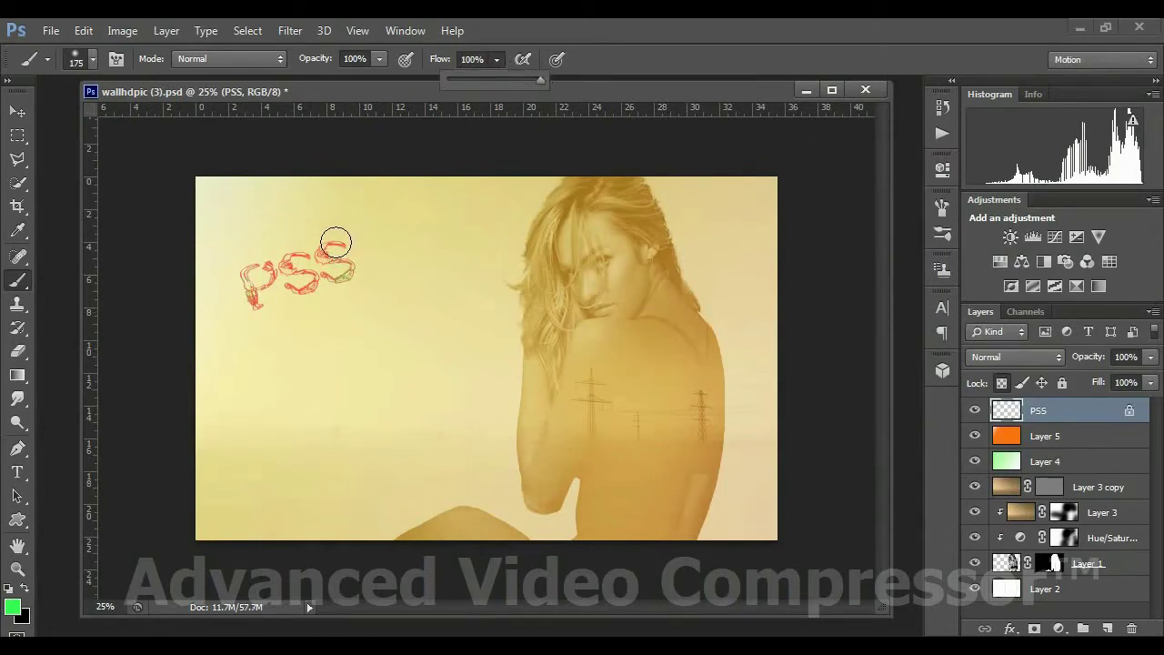
pyautogui.moveTo(336, 243)
pyautogui.mouseDown()
pyautogui.moveTo(308, 264)
pyautogui.moveTo(288, 254)
pyautogui.moveTo(232, 269)
pyautogui.mouseUp()
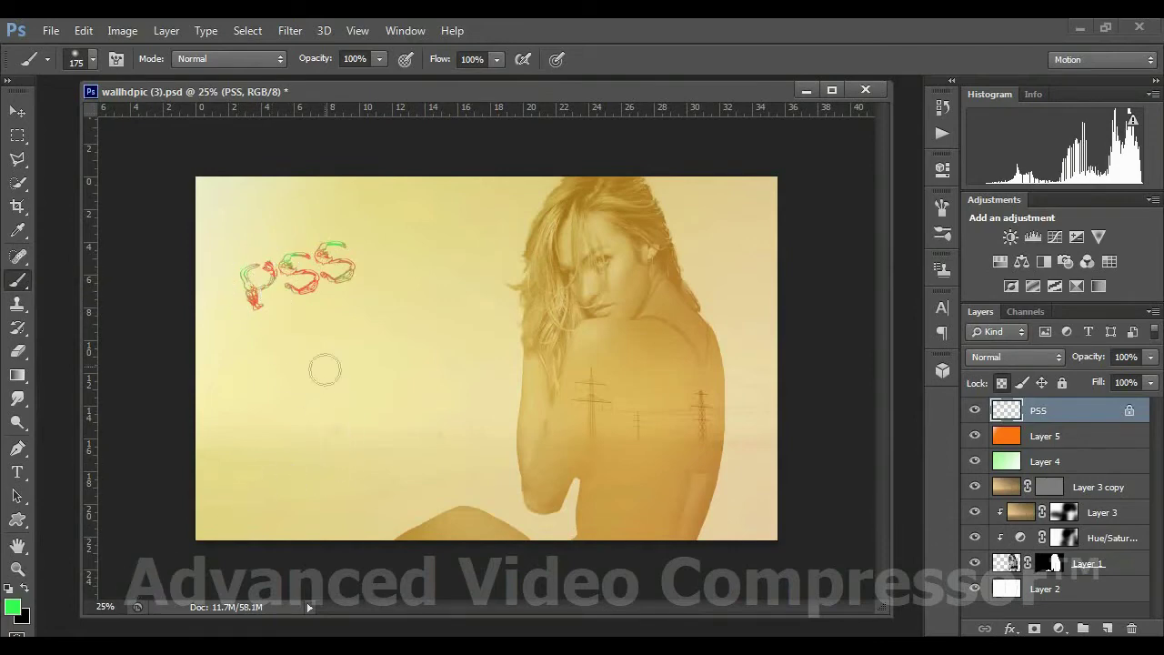
# Set the foreground color to cyan #3df8ff and brush it over parts of the PSS letters
pyautogui.click(13, 610)
pyautogui.moveTo(928, 336); pyautogui.dragTo(936, 309)
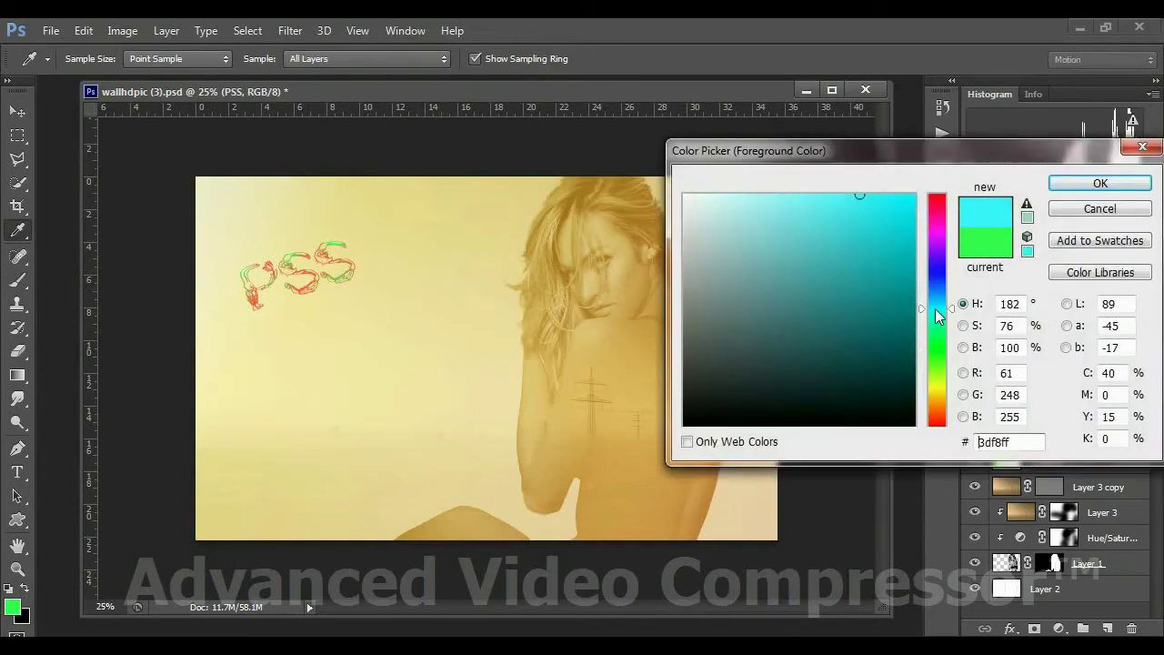
pyautogui.click(1054, 186)
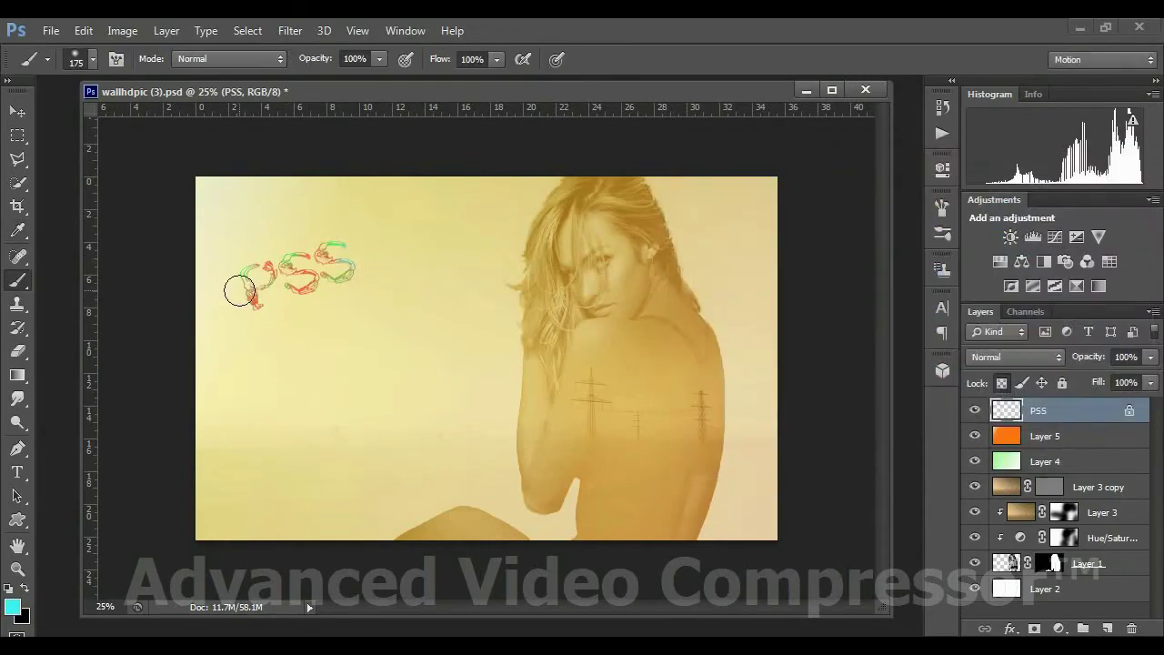
# Set the foreground color to magenta #ff3df4 and dab it over several parts of the PSS letters
pyautogui.click(13, 608)
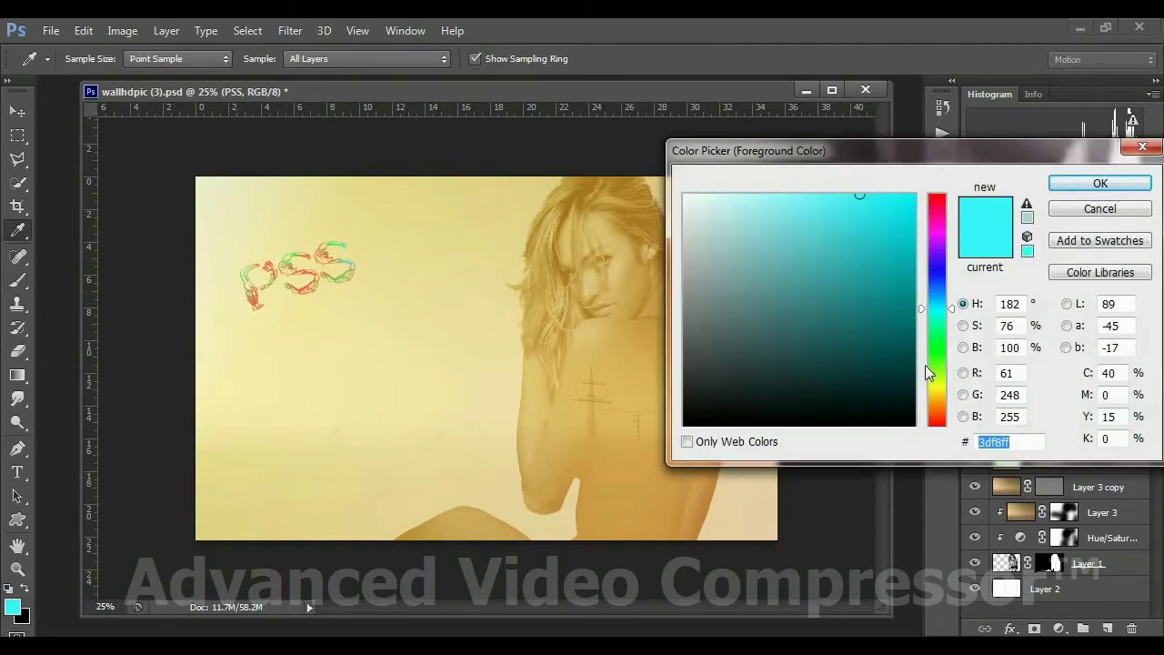
pyautogui.moveTo(933, 292); pyautogui.dragTo(933, 229)
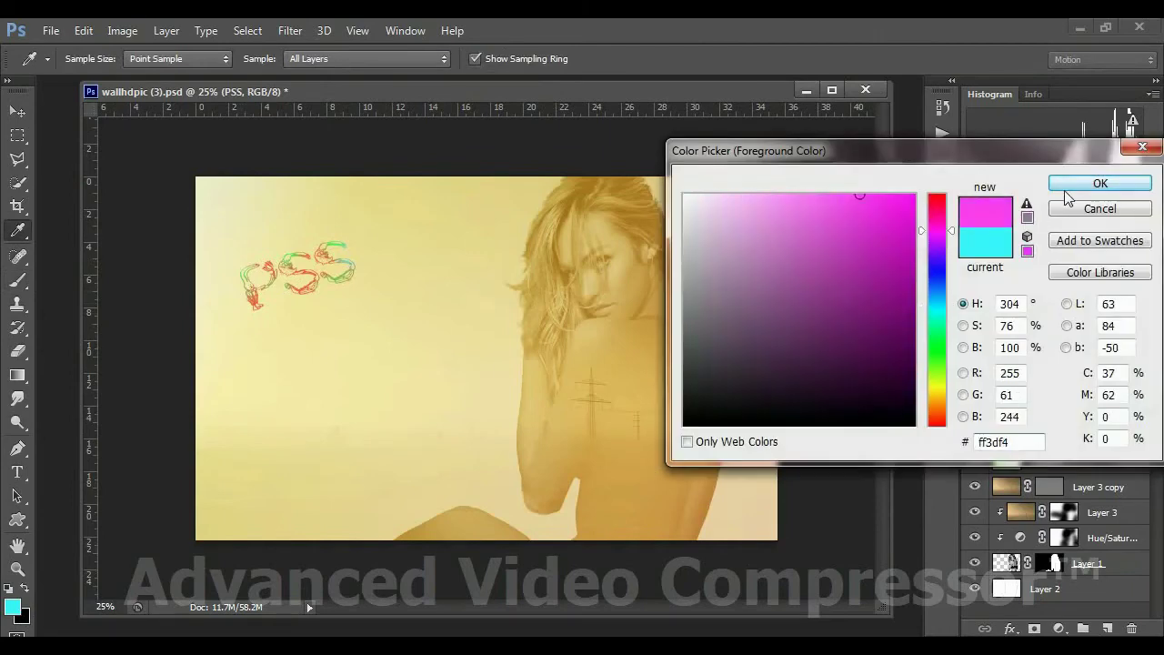
pyautogui.click(1101, 183)
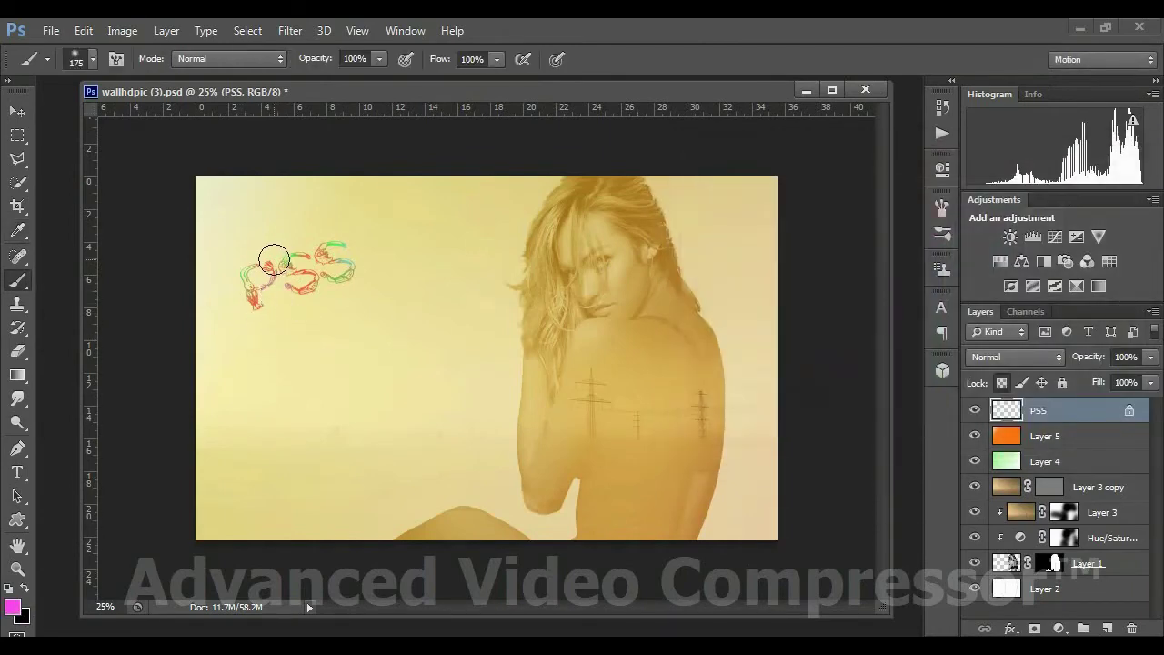
pyautogui.click(350, 260)
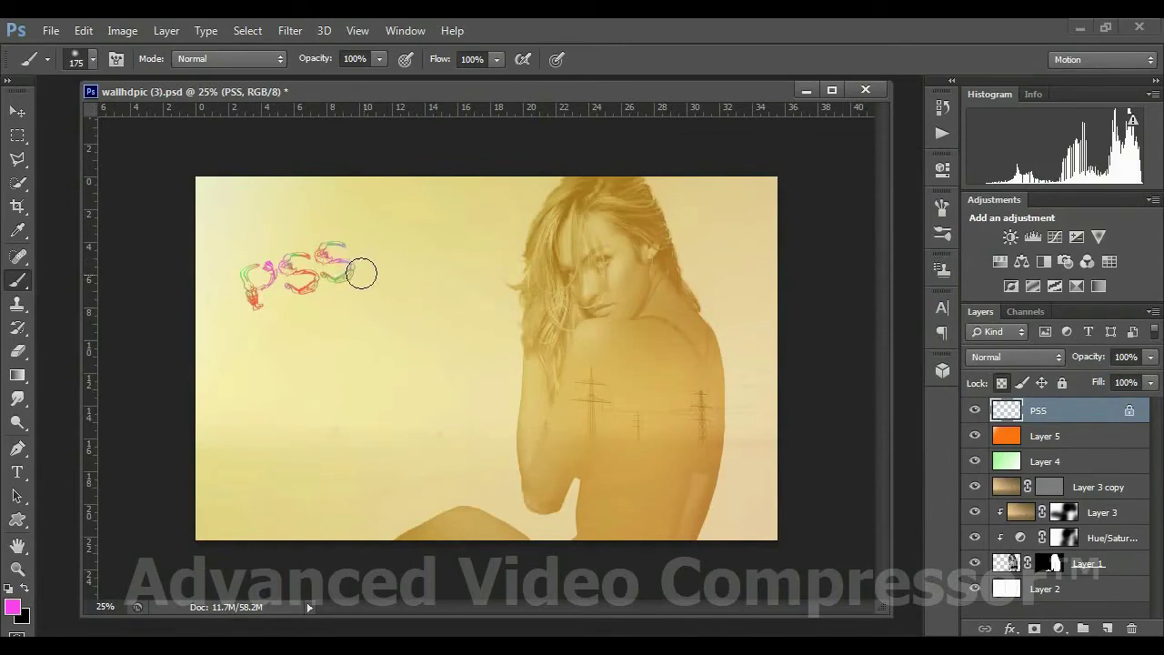
pyautogui.click(289, 288)
pyautogui.moveTo(290, 287); pyautogui.dragTo(266, 300)
# Add a drop shadow to the PSS layer with its opacity at 100%
pyautogui.rightClick(1065, 417)
pyautogui.click(803, 107)
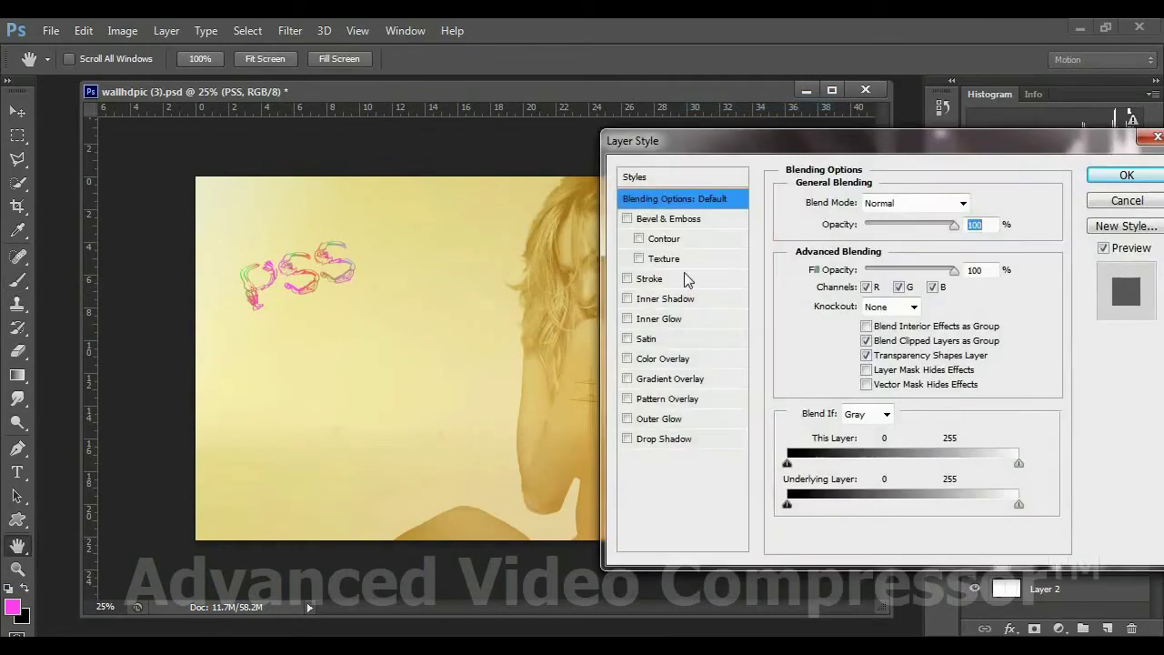
pyautogui.click(673, 438)
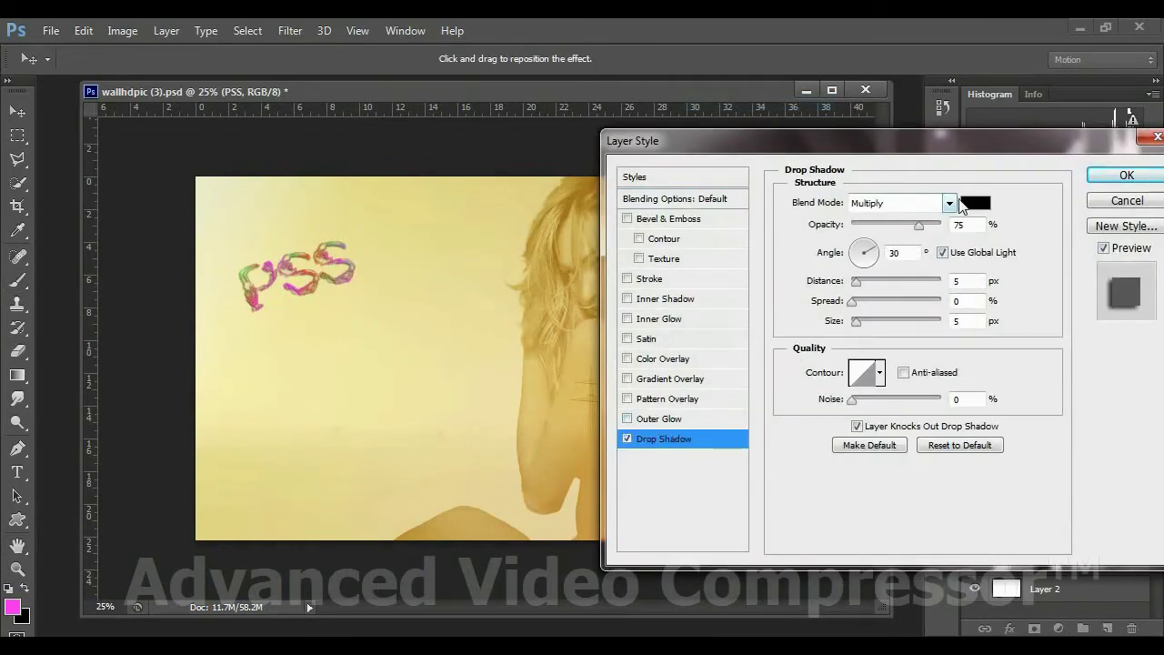
pyautogui.moveTo(919, 225); pyautogui.dragTo(943, 226)
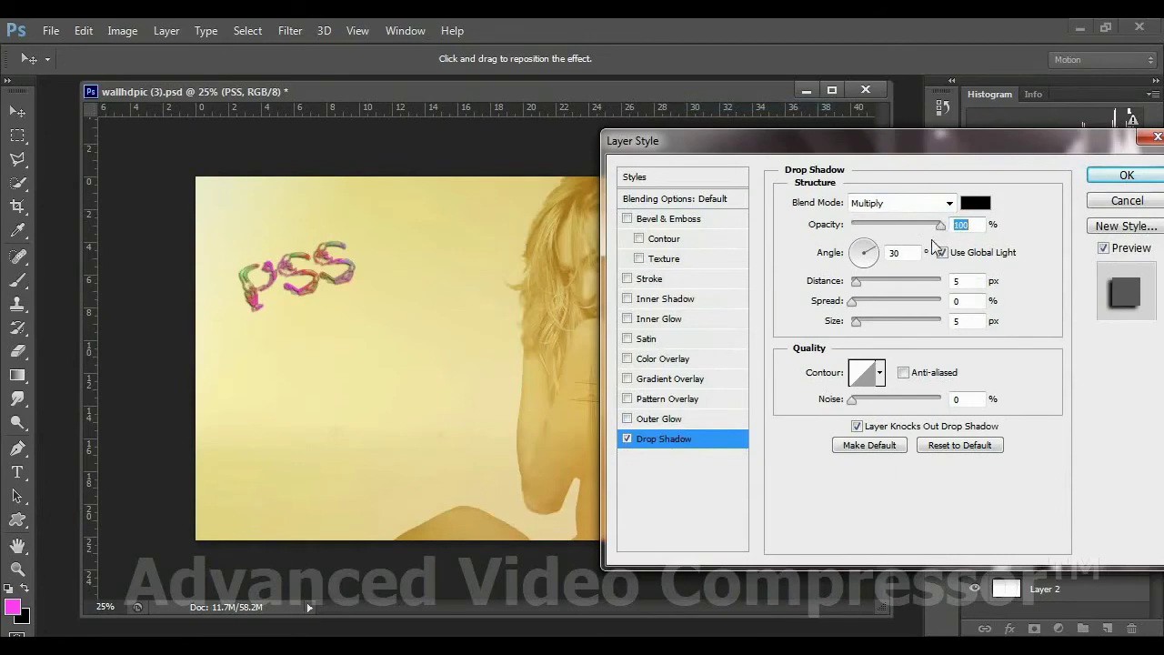
# Set the drop shadow color to blue #3e55ff
pyautogui.click(974, 203)
pyautogui.click(858, 195)
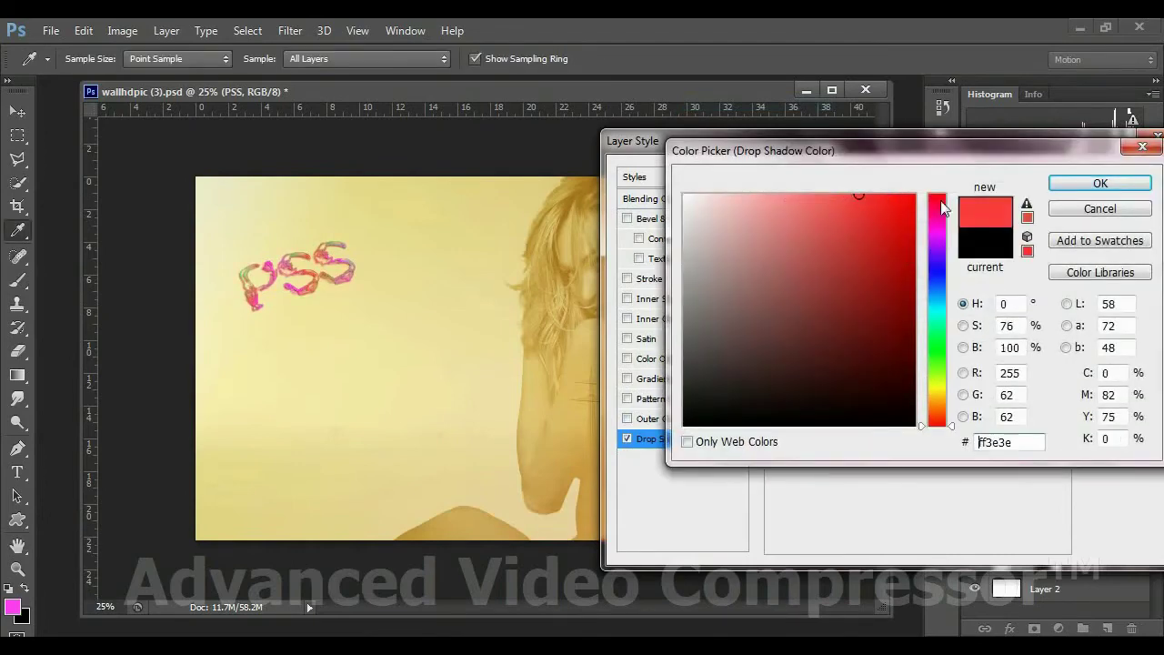
pyautogui.click(929, 275)
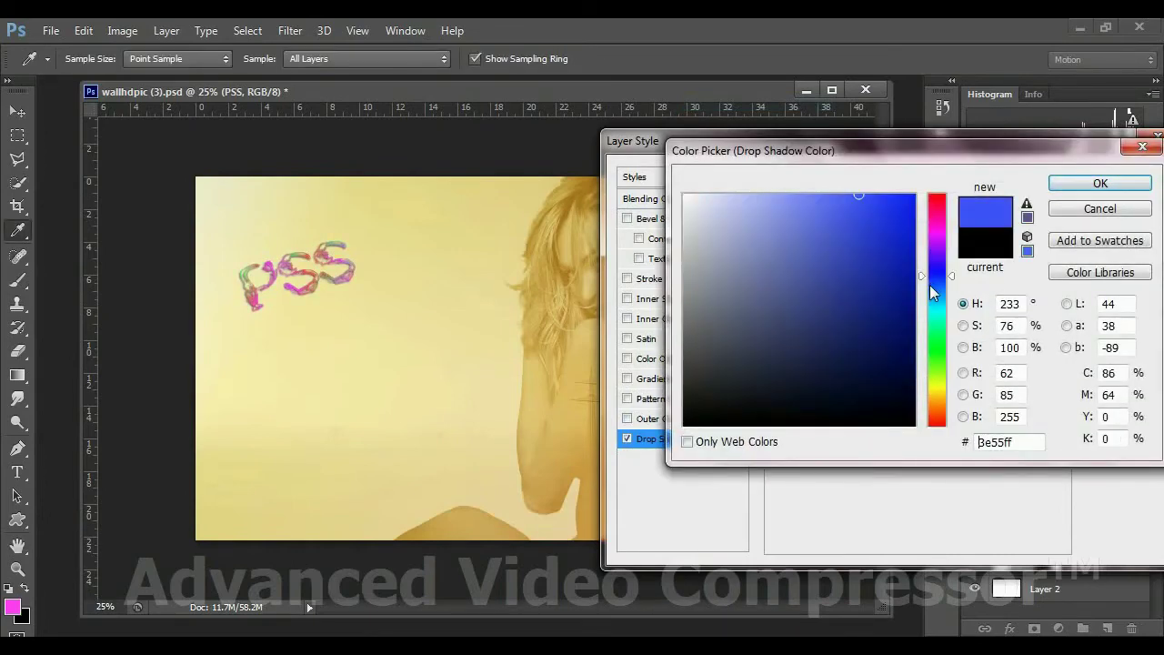
pyautogui.click(1101, 183)
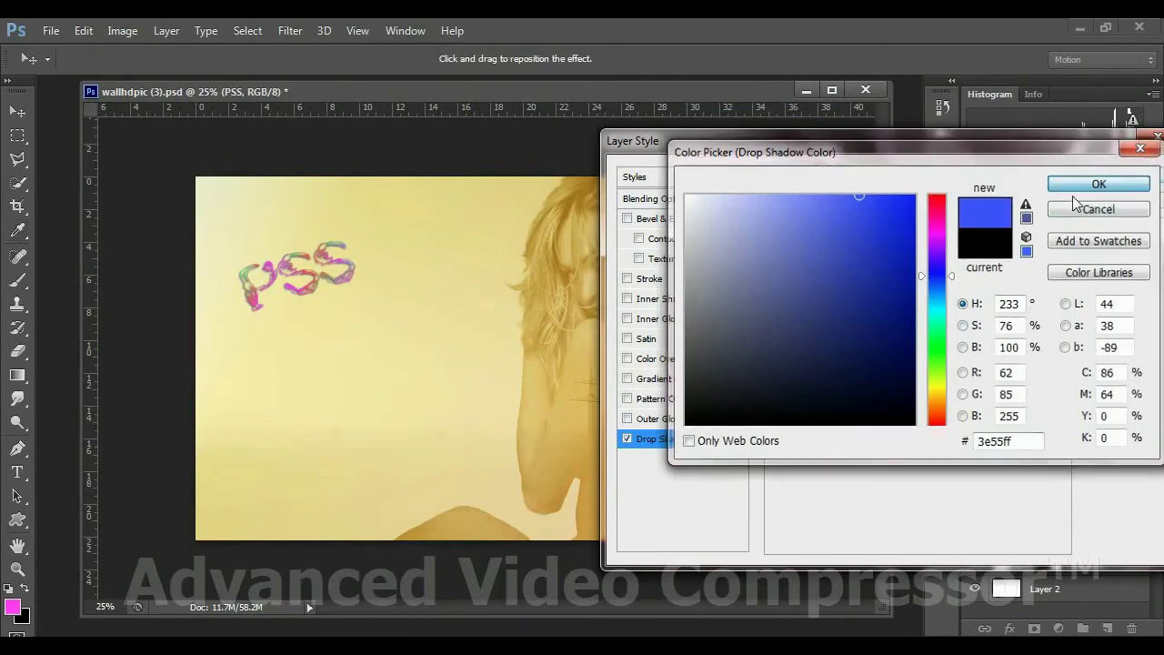
# Set the drop shadow's blend mode to Normal, distance to 0 px, spread to 15% and size to 3 px
pyautogui.click(919, 202)
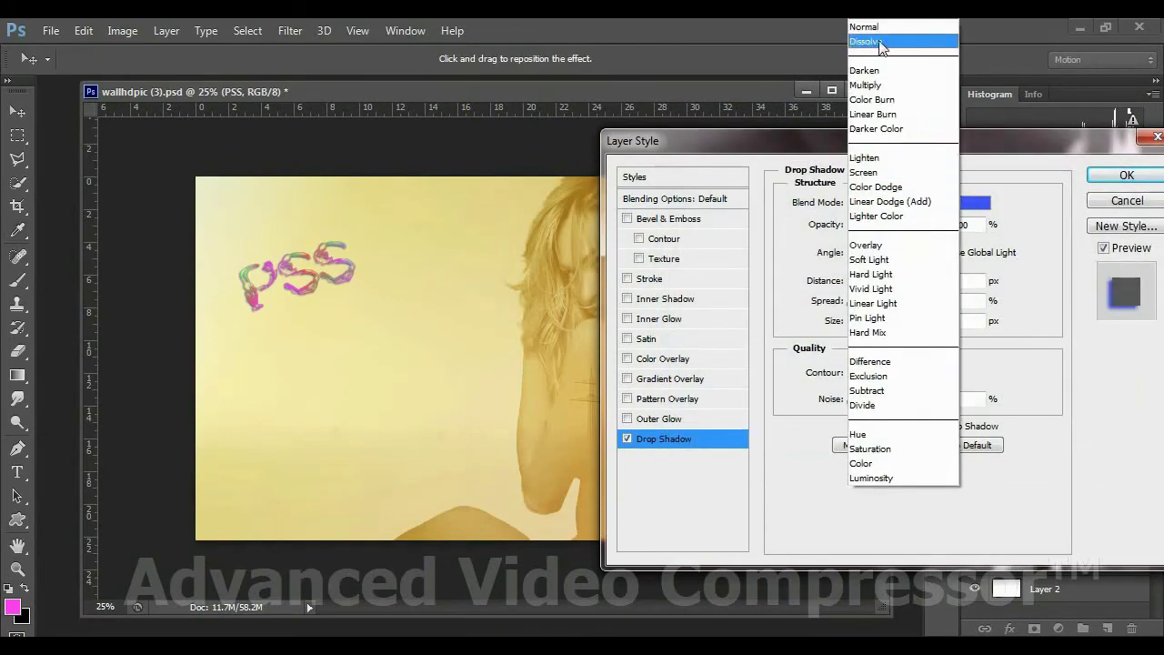
pyautogui.click(878, 27)
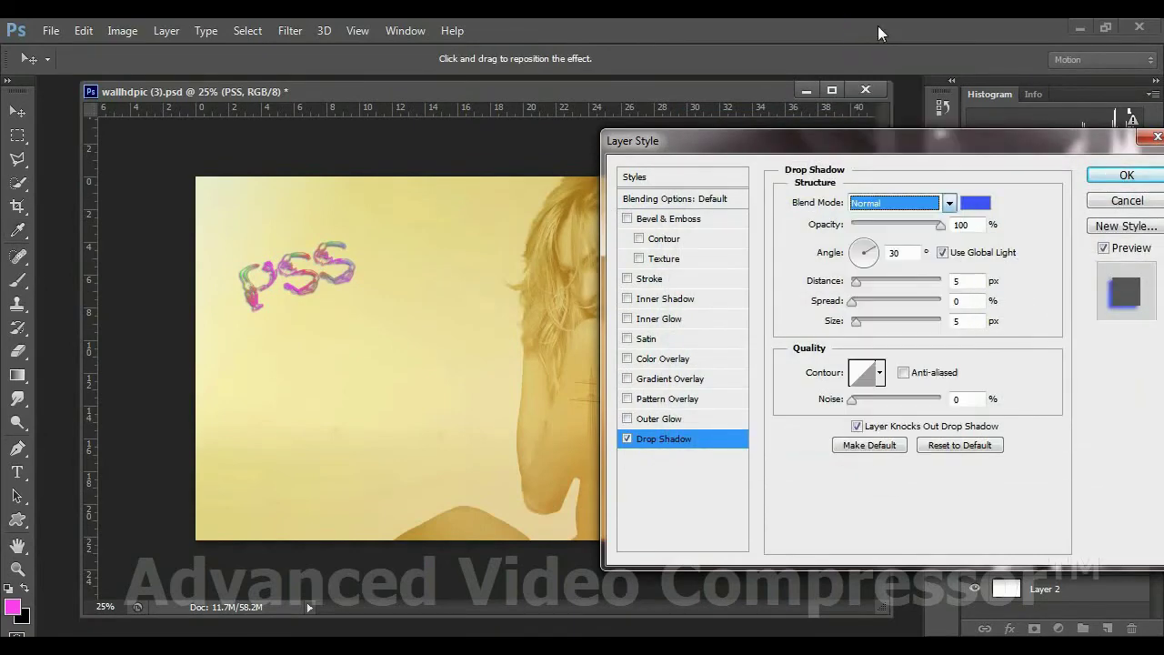
pyautogui.press('Tab')
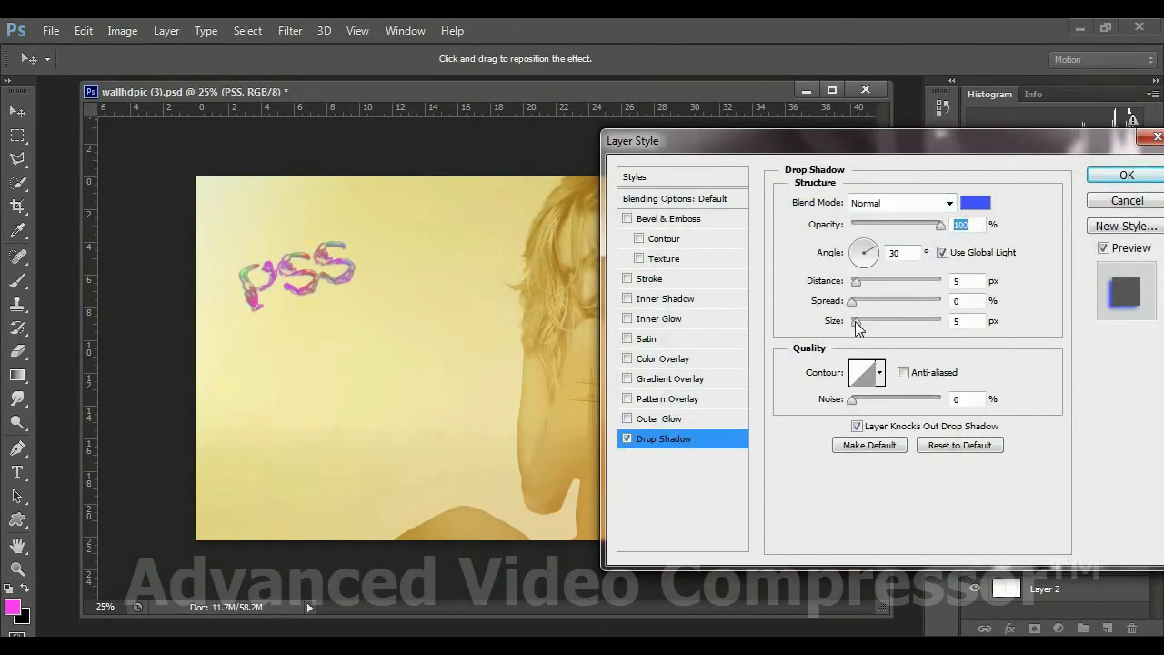
pyautogui.moveTo(855, 321)
pyautogui.mouseDown()
pyautogui.moveTo(865, 302)
pyautogui.moveTo(849, 288)
pyautogui.moveTo(855, 324)
pyautogui.mouseUp()
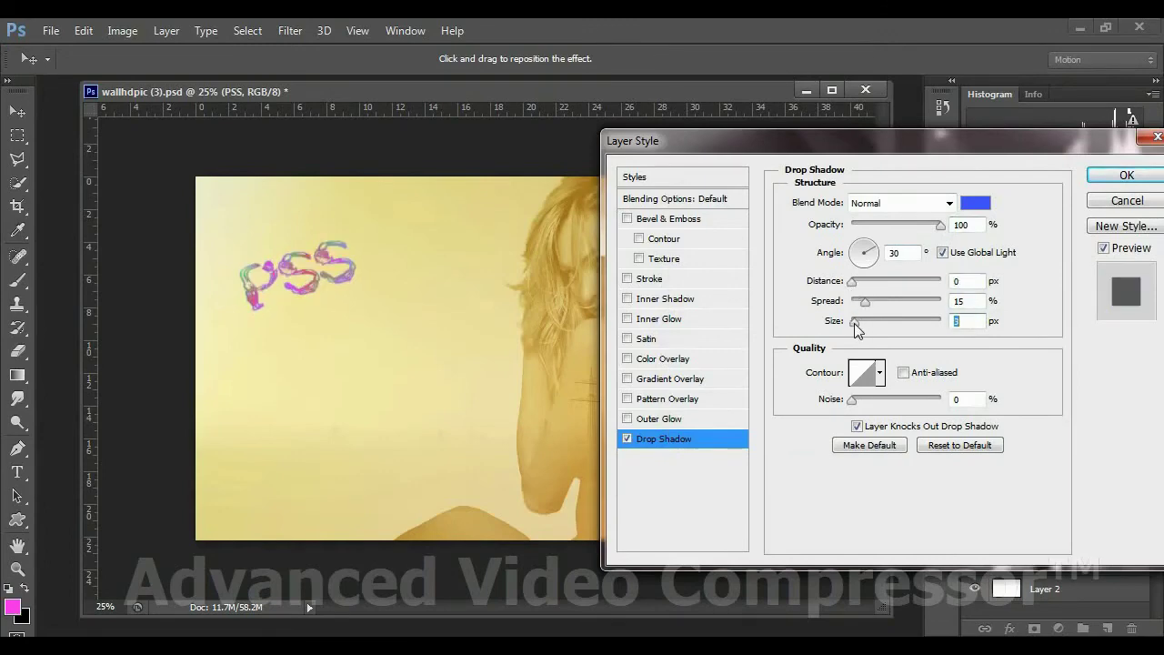
# Change the drop shadow color to cyan #3efff8
pyautogui.click(985, 204)
pyautogui.click(937, 311)
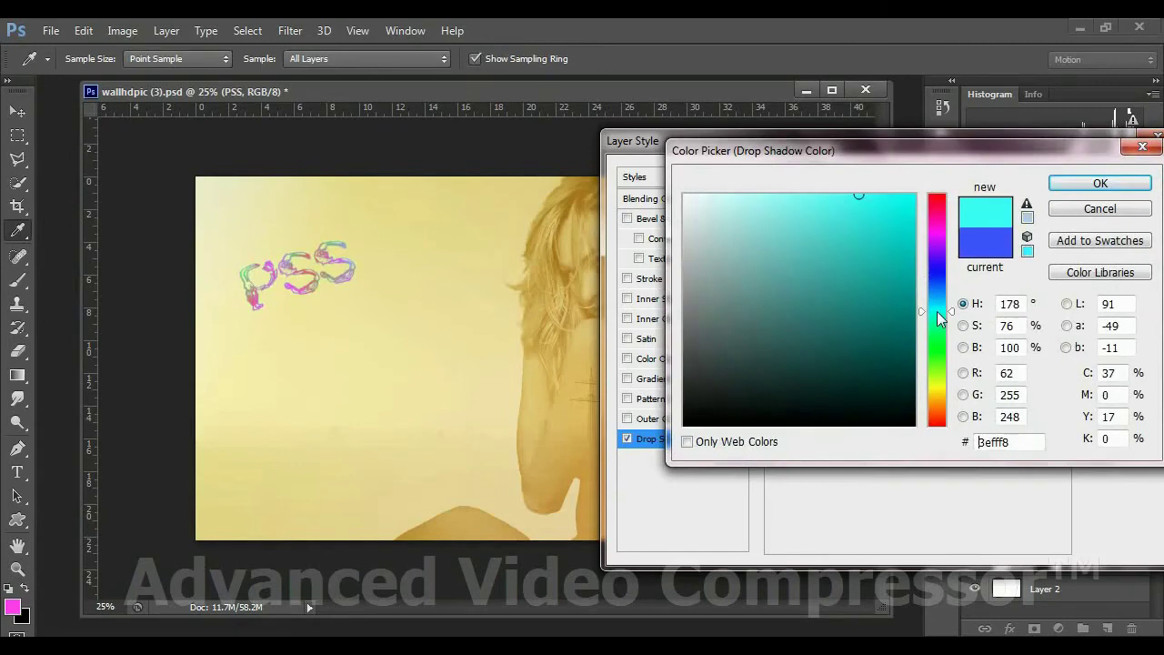
pyautogui.click(1101, 183)
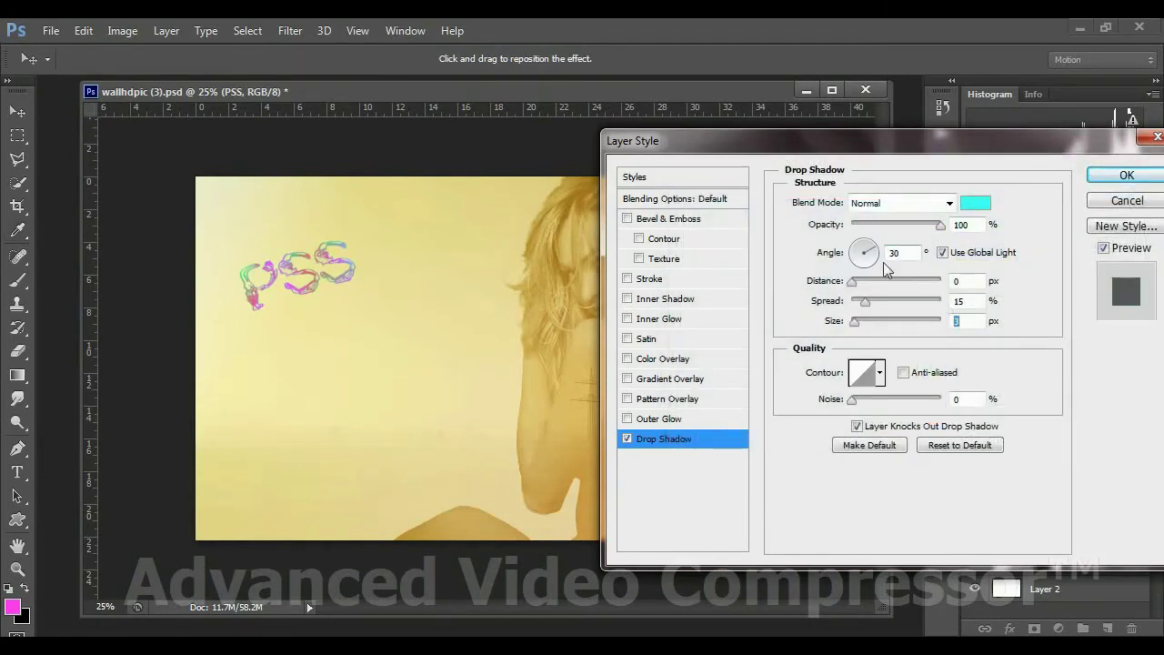
# Set the drop shadow's distance to 7 px and increase its size slightly
pyautogui.moveTo(856, 288); pyautogui.dragTo(858, 285)
pyautogui.moveTo(859, 324); pyautogui.dragTo(856, 327)
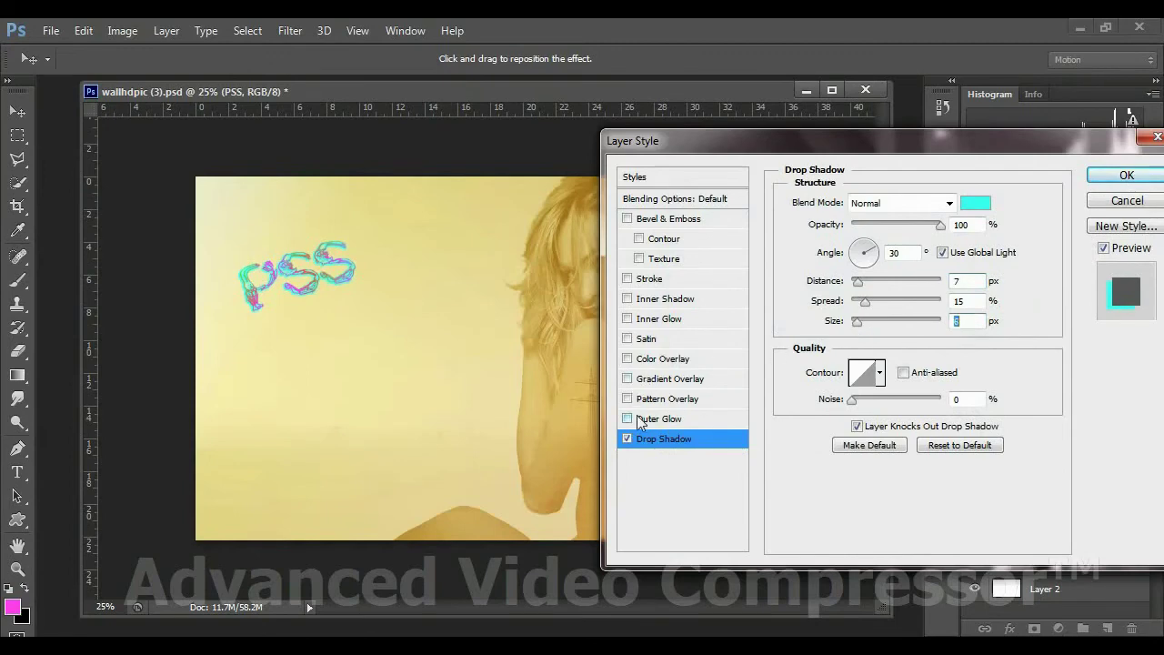
# Add an inner glow to the PSS layer in a strong orange-red color
pyautogui.click(658, 320)
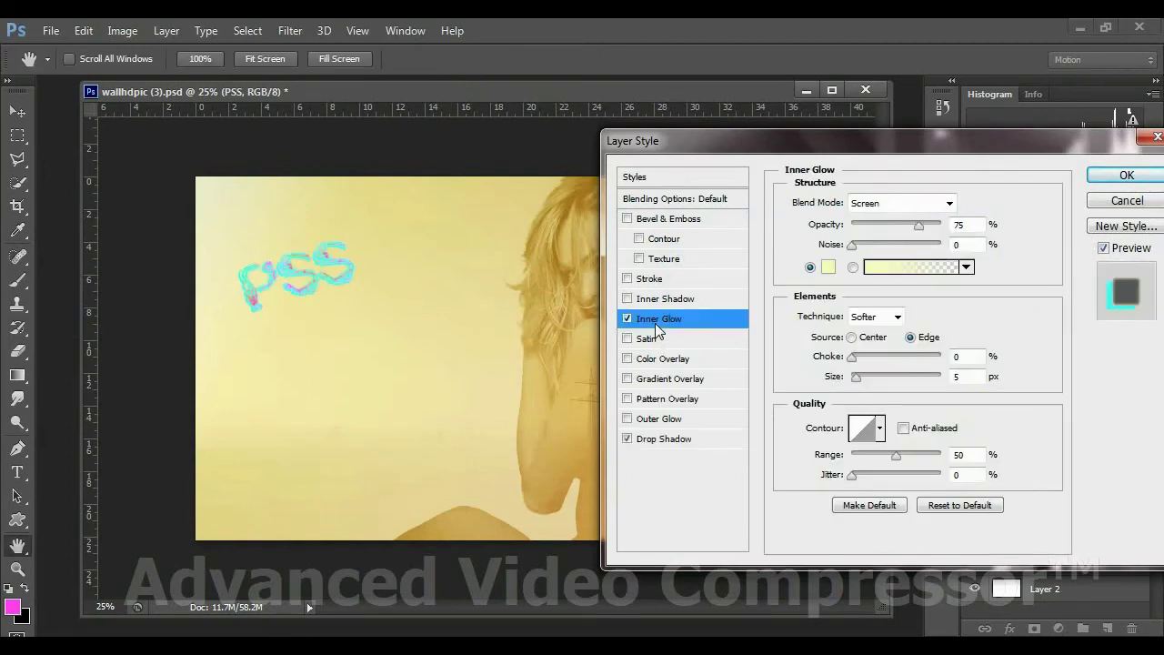
pyautogui.click(828, 265)
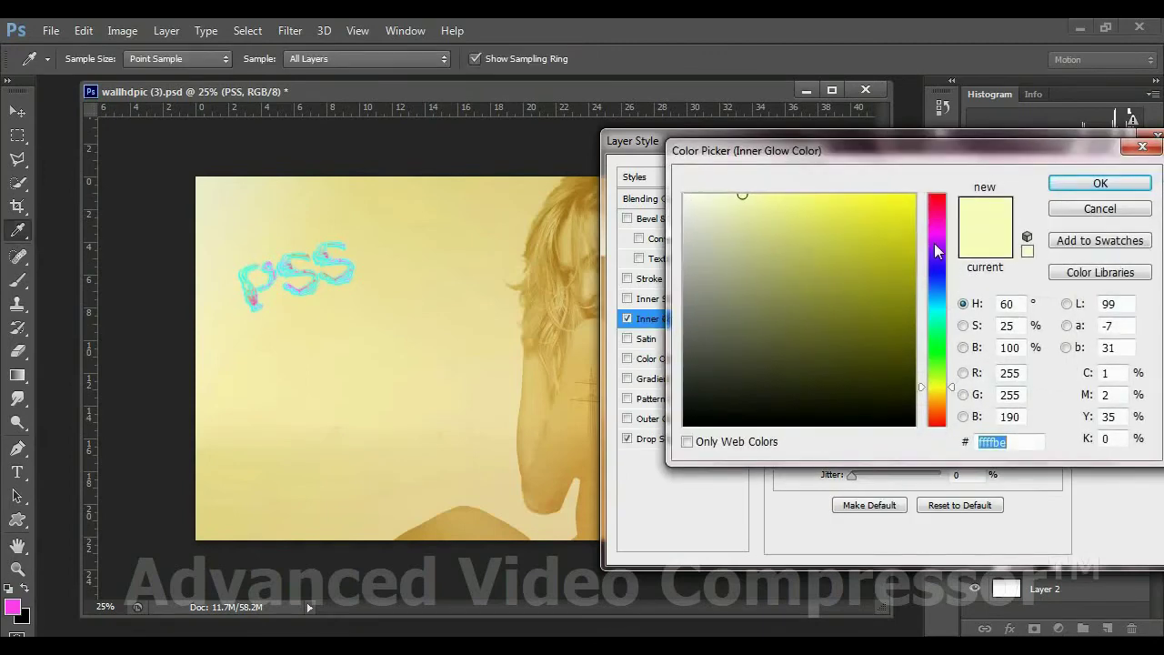
pyautogui.moveTo(937, 387); pyautogui.dragTo(937, 415)
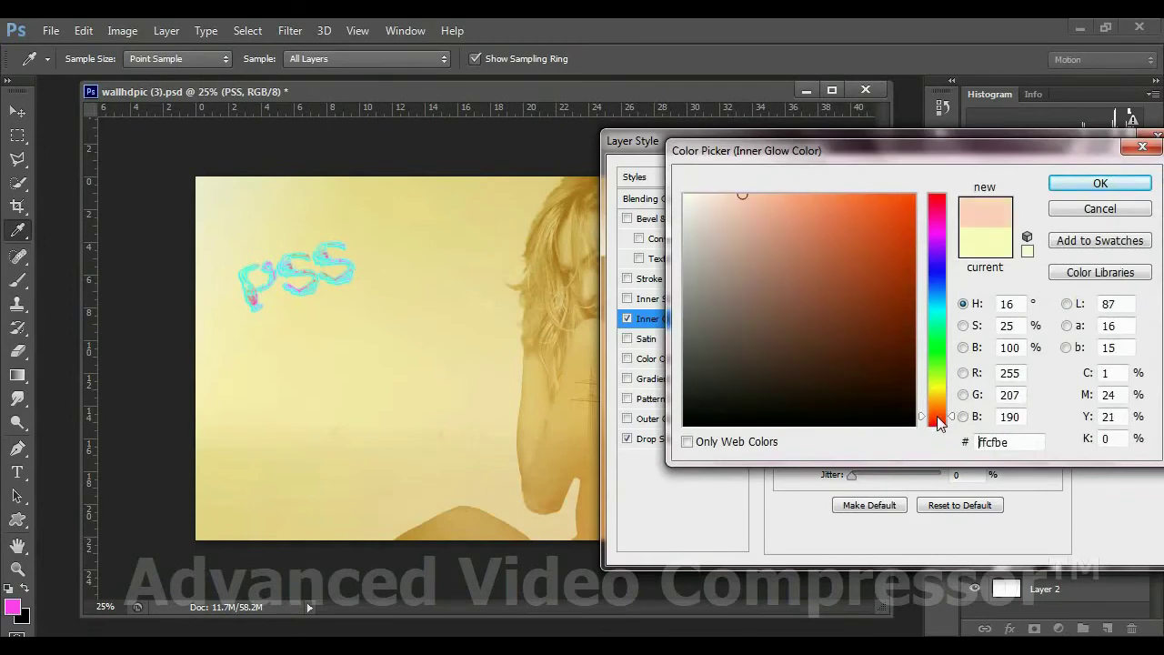
pyautogui.click(887, 197)
pyautogui.click(1101, 182)
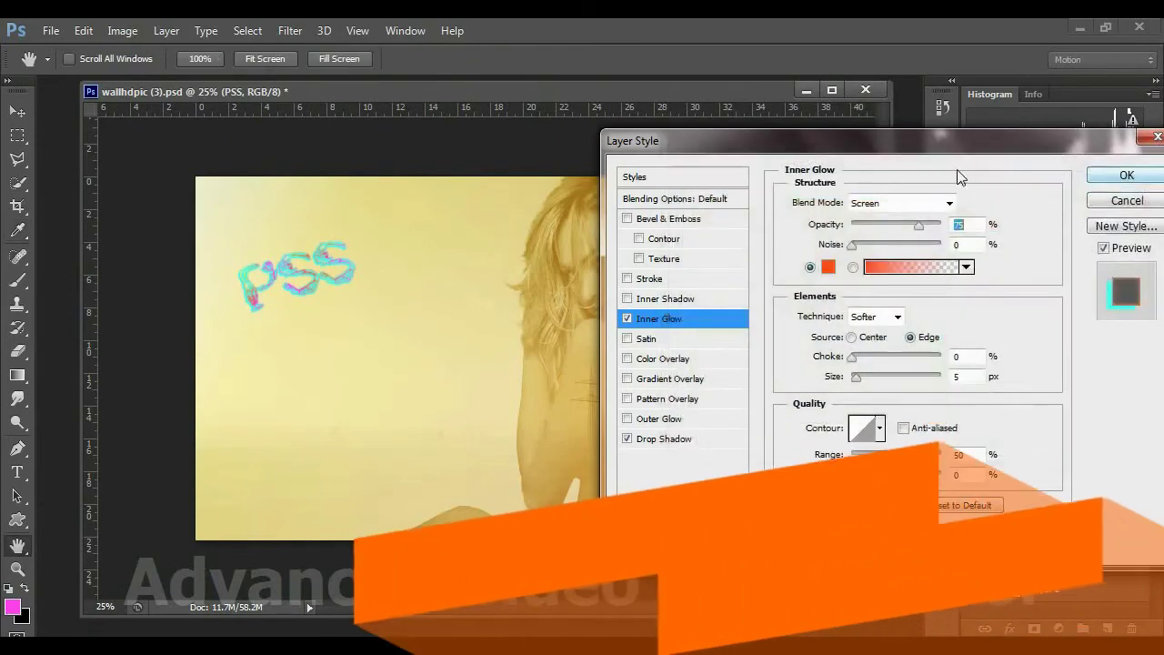
# Set the inner glow's blend mode to Normal and opacity to 100%, and reduce its range
pyautogui.click(937, 202)
pyautogui.click(869, 27)
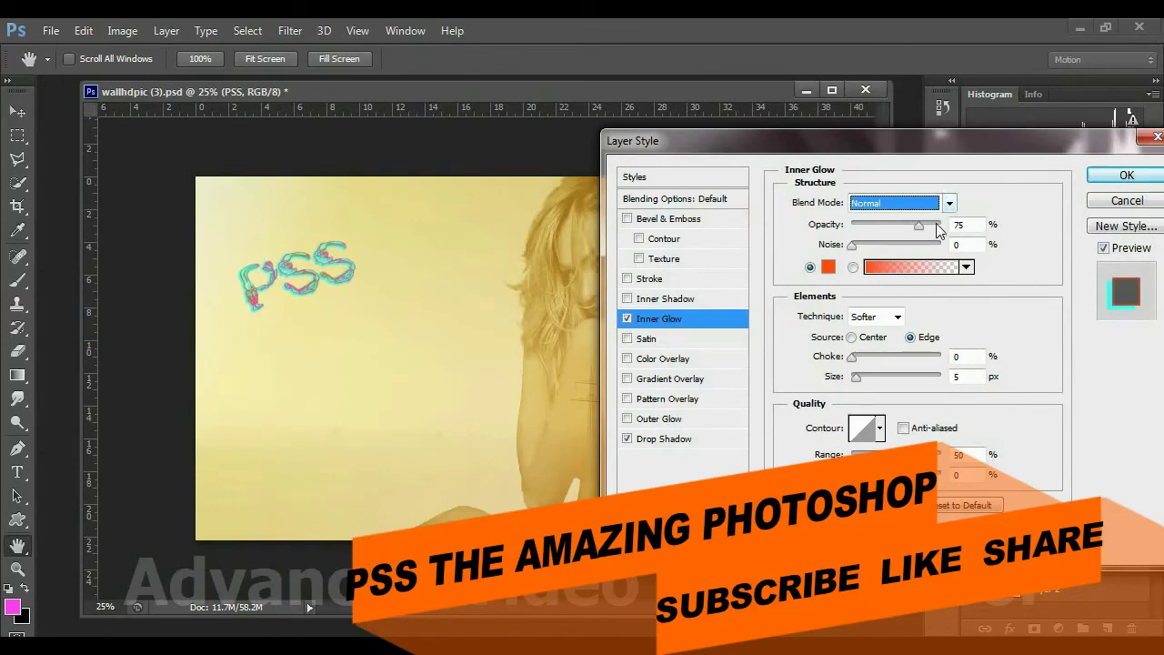
pyautogui.moveTo(924, 224); pyautogui.dragTo(944, 228)
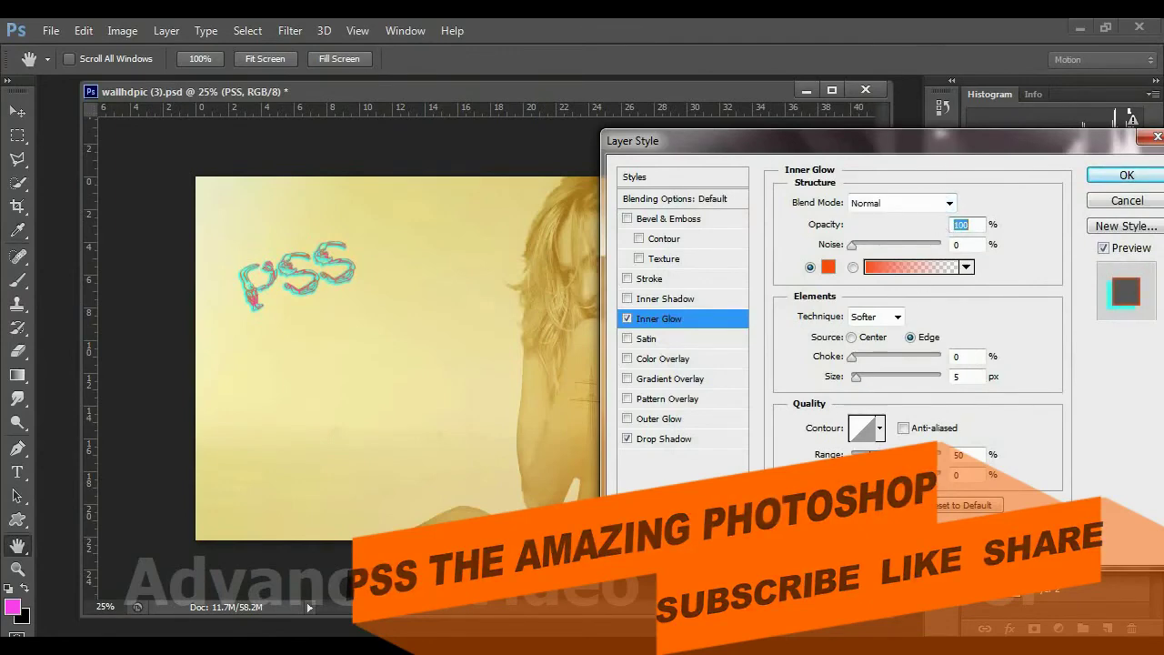
pyautogui.moveTo(896, 454); pyautogui.dragTo(870, 455)
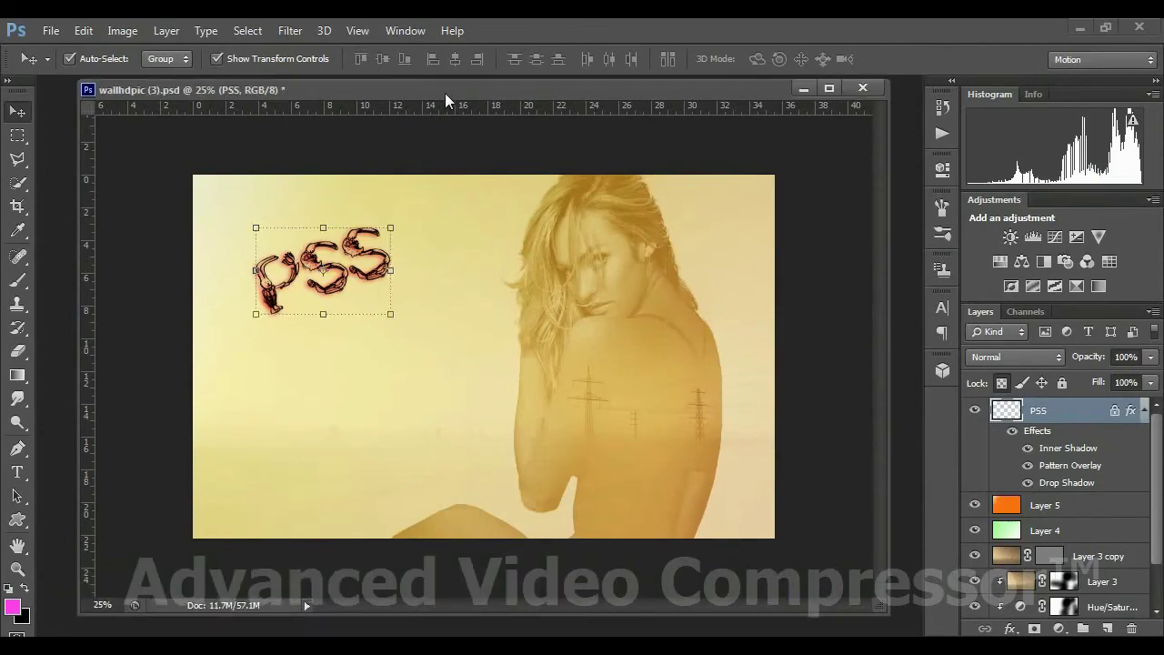
# Select the PSS layer and hide and show it to compare the image with and without the text
pyautogui.click(437, 257)
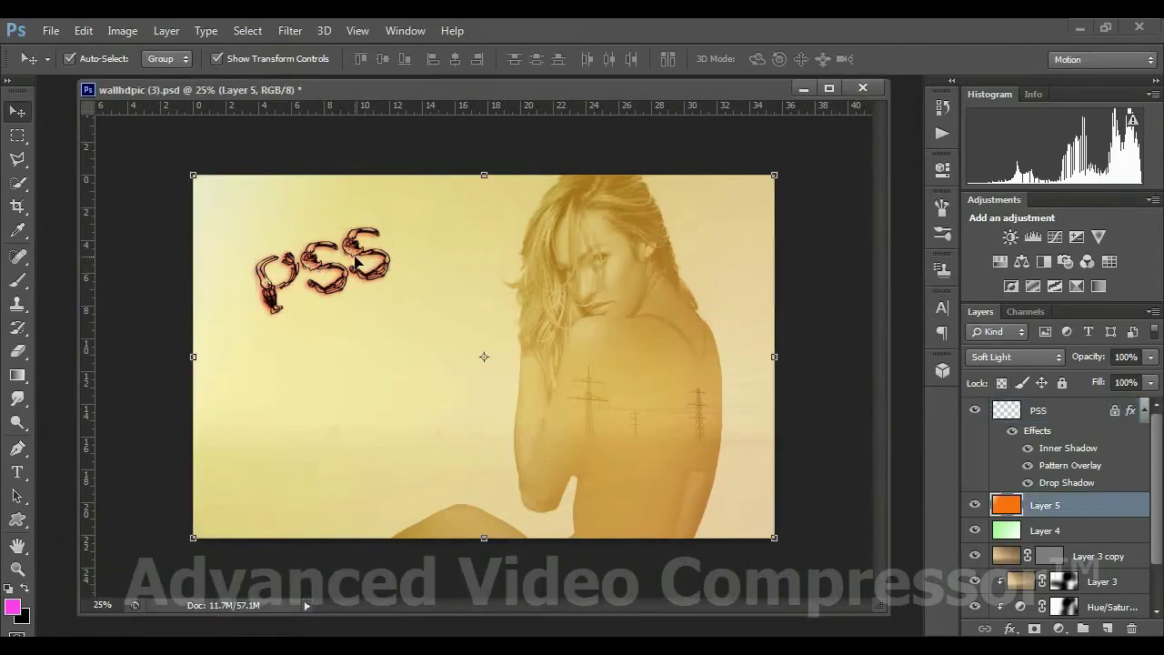
pyautogui.click(1001, 415)
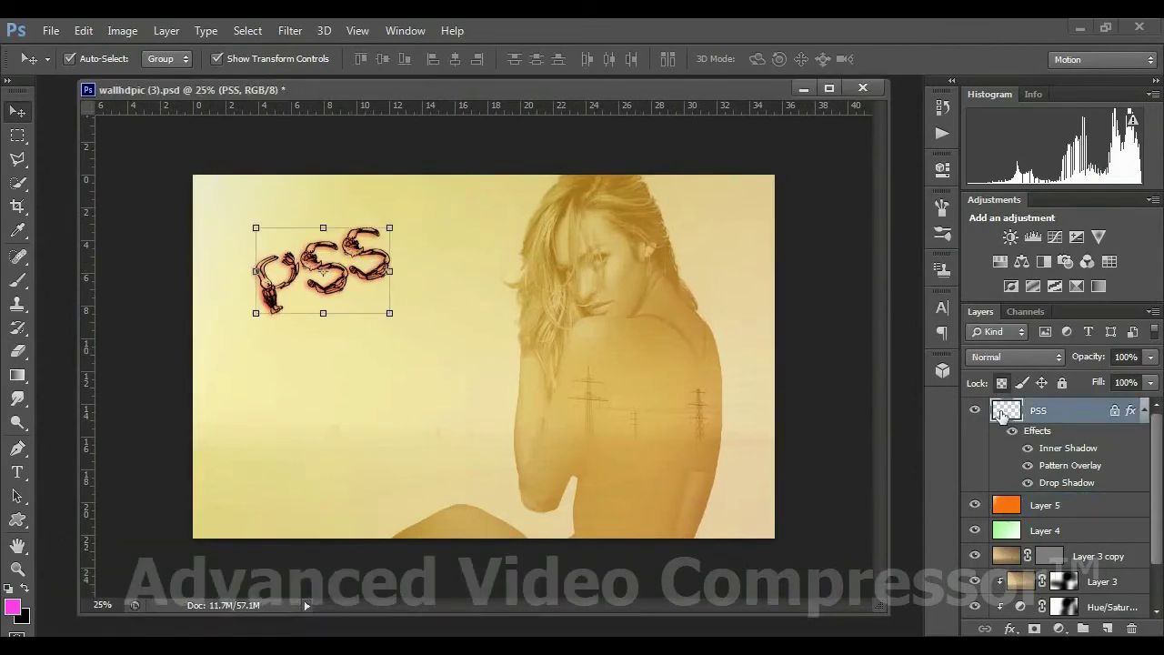
pyautogui.click(979, 413)
pyautogui.click(979, 413)
# Activate the Brush tool and set the foreground color to light green #b8ffa7
pyautogui.click(28, 283)
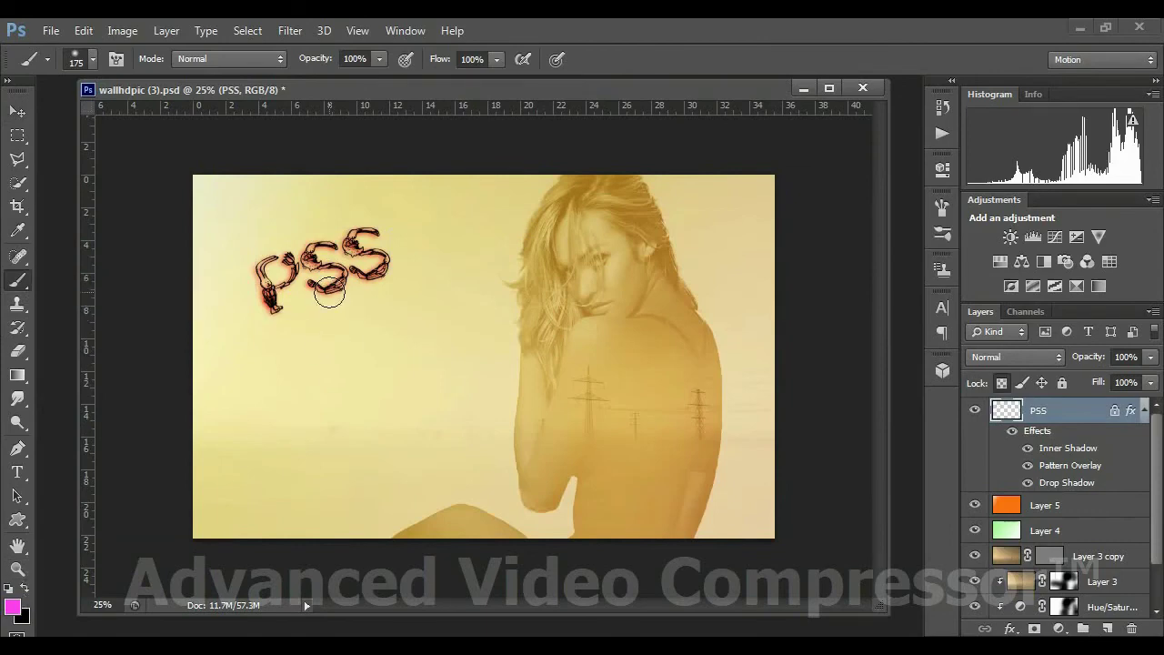
pyautogui.click(13, 606)
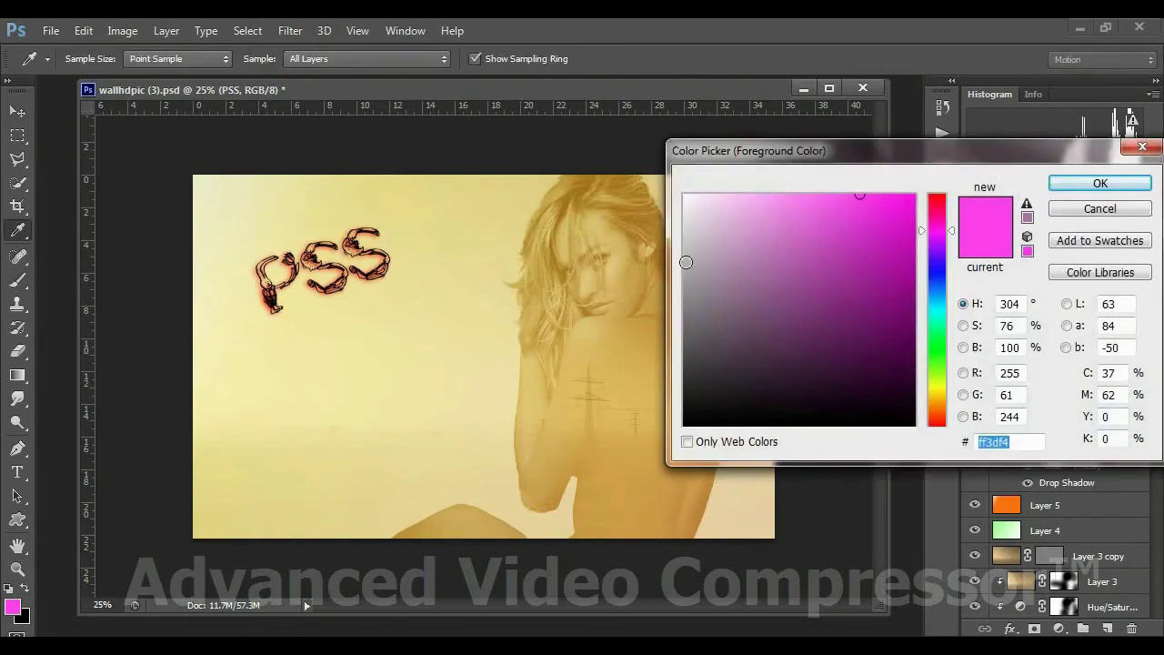
pyautogui.moveTo(715, 219); pyautogui.dragTo(762, 178)
pyautogui.click(933, 356)
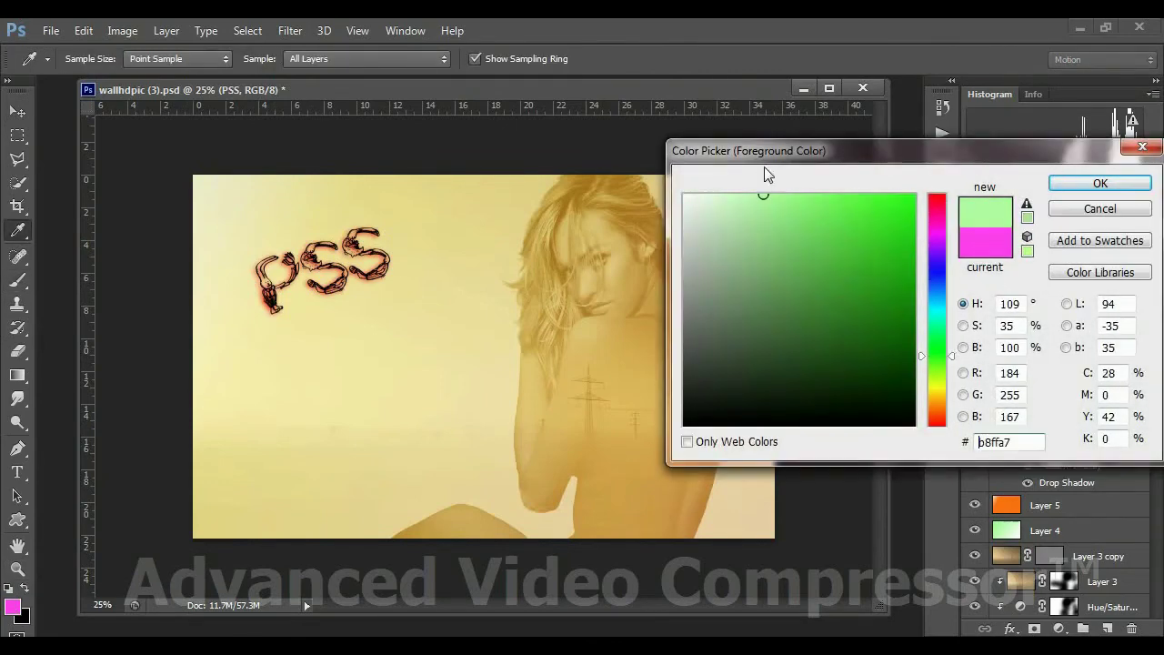
pyautogui.click(1079, 187)
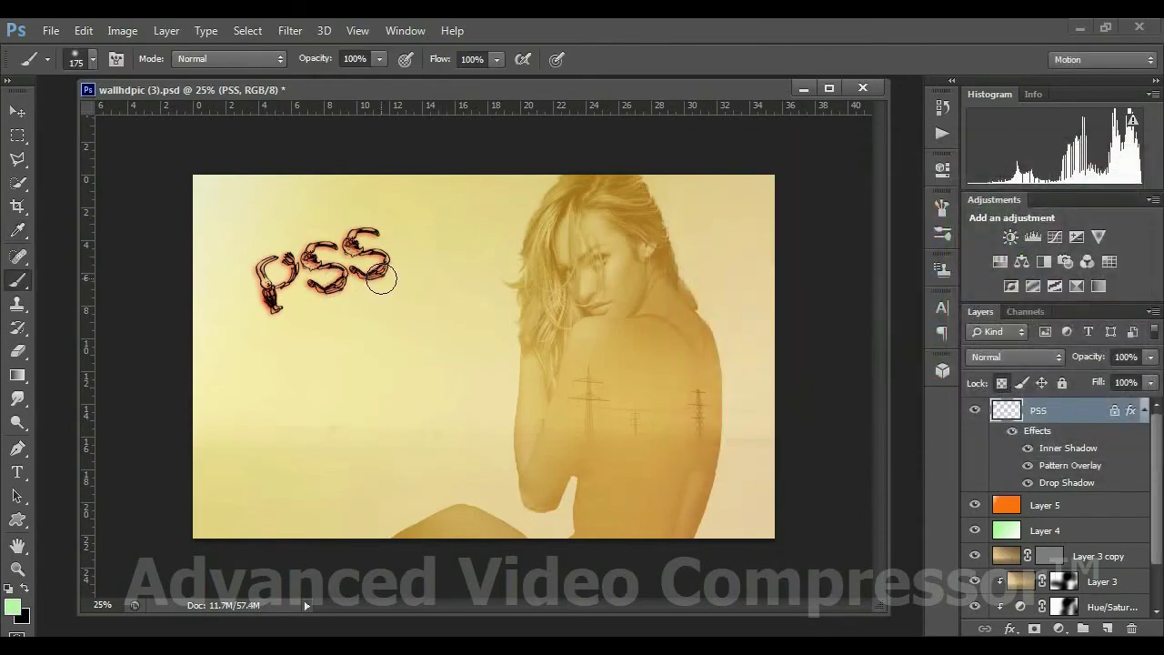
# Switch to the Move tool and reduce the fill of the orange Layer 5 to 55%
pyautogui.click(18, 110)
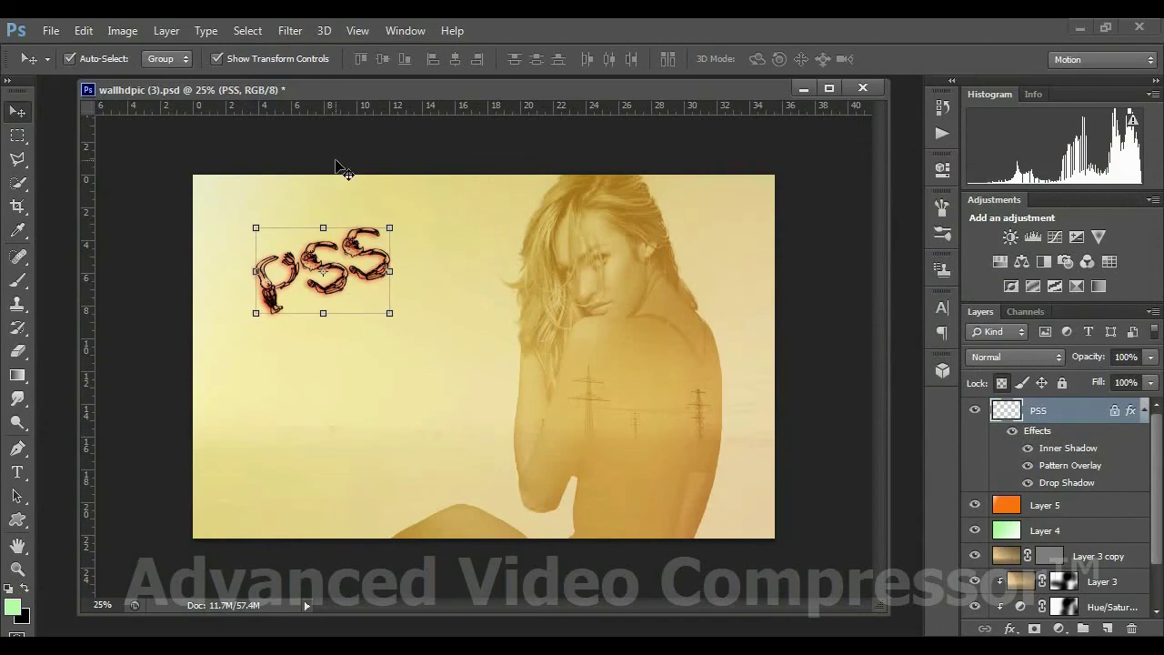
pyautogui.click(338, 169)
pyautogui.click(1019, 506)
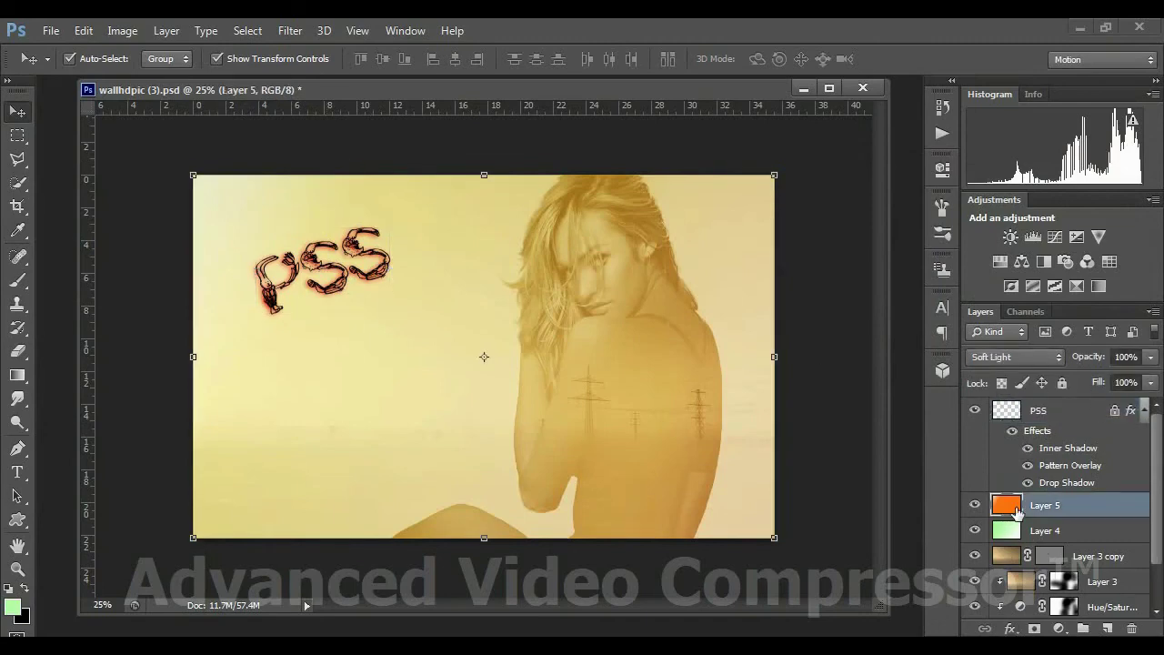
pyautogui.click(1150, 382)
pyautogui.moveTo(1148, 401); pyautogui.dragTo(1103, 404)
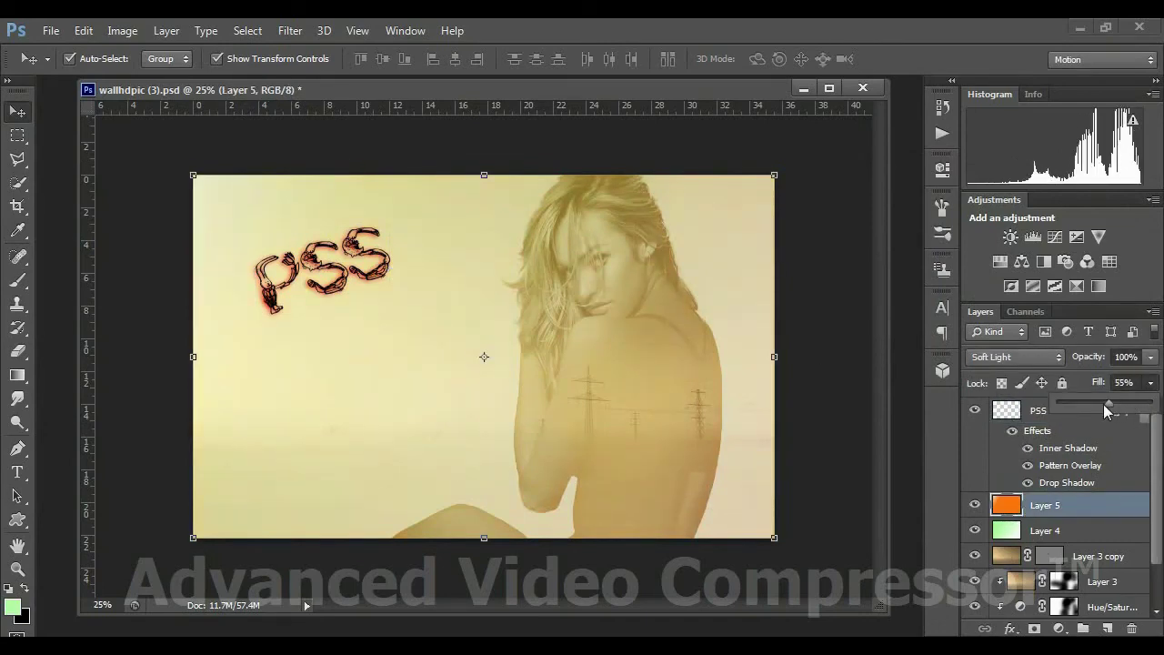
# Reduce the opacity of the green gradient Layer 4 to about 70%
pyautogui.click(1073, 540)
pyautogui.click(1074, 536)
pyautogui.click(1150, 357)
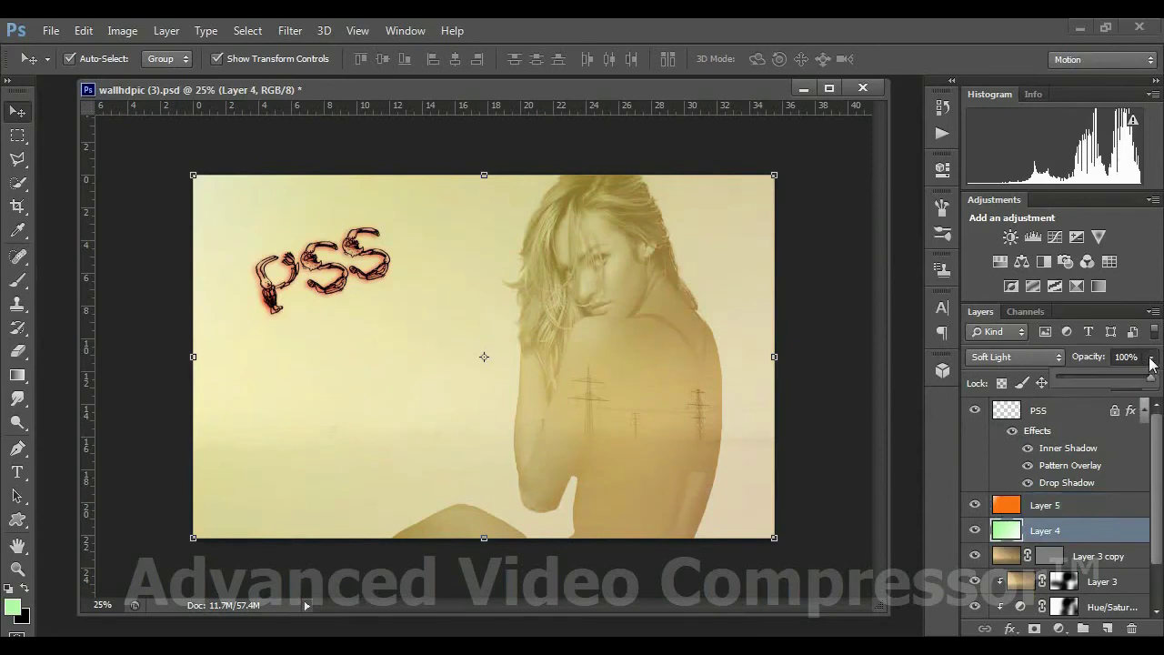
pyautogui.moveTo(1093, 374); pyautogui.dragTo(1099, 380)
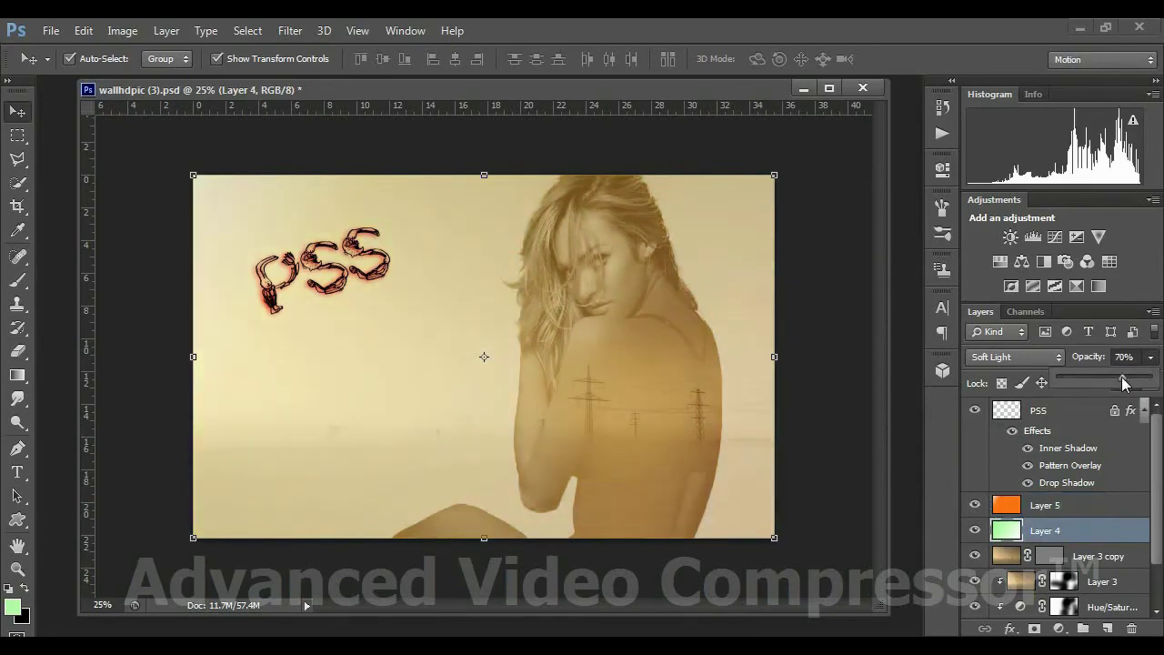
pyautogui.click(903, 423)
# Reduce the opacity of the orange Layer 5 to 85%
pyautogui.click(1061, 512)
pyautogui.click(1151, 358)
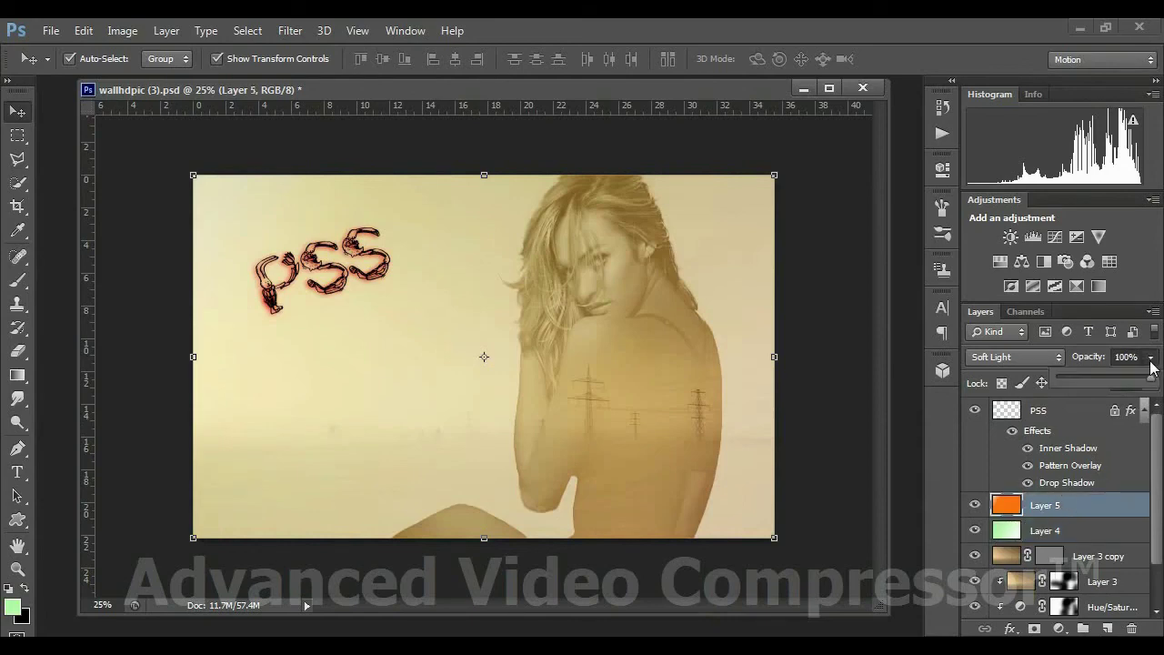
pyautogui.click(1139, 381)
pyautogui.click(904, 373)
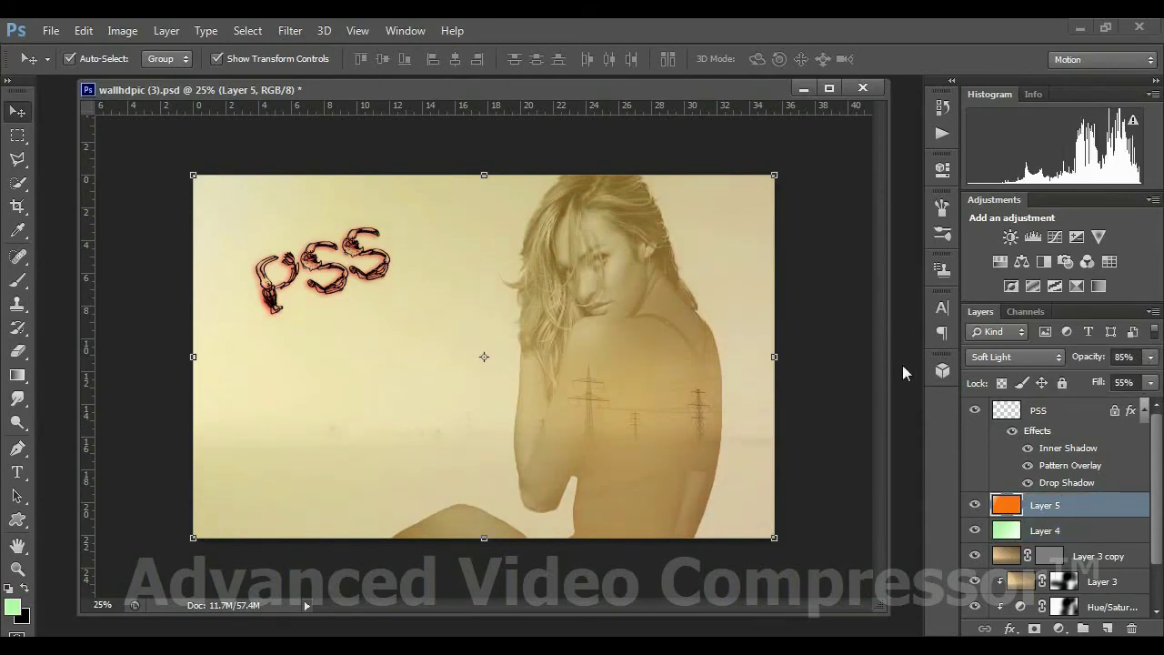
# Compare the image with Layers 4 and 5 hidden and shown, and set Layer 5's opacity to 75%
pyautogui.click(977, 528)
pyautogui.click(978, 509)
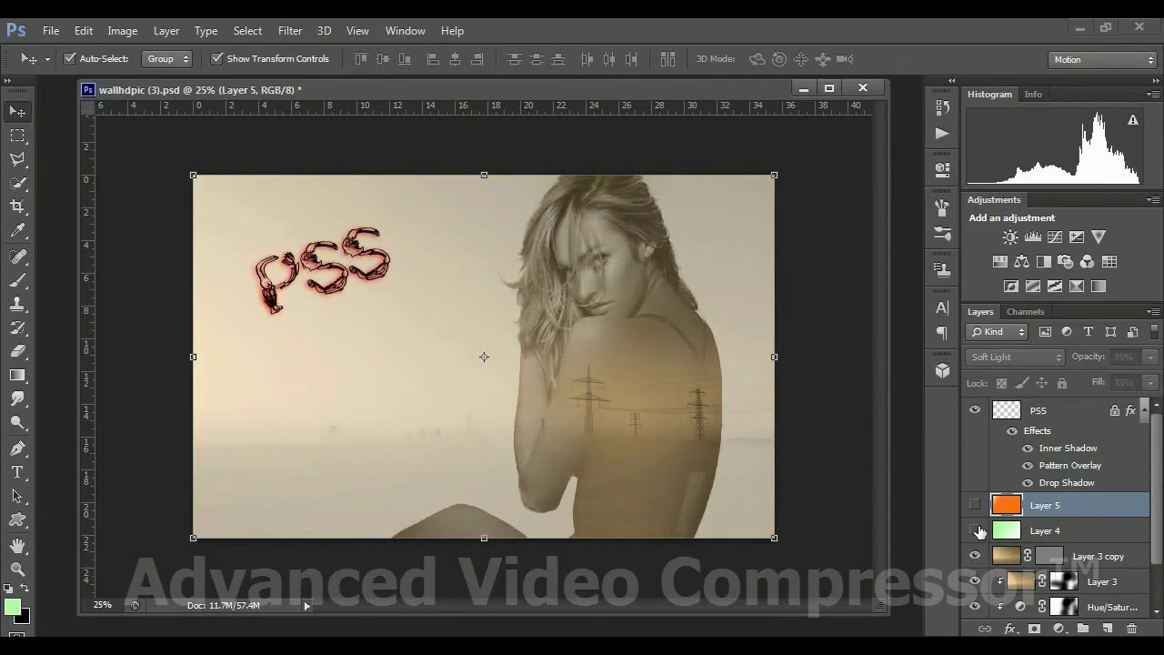
pyautogui.click(978, 531)
pyautogui.click(977, 506)
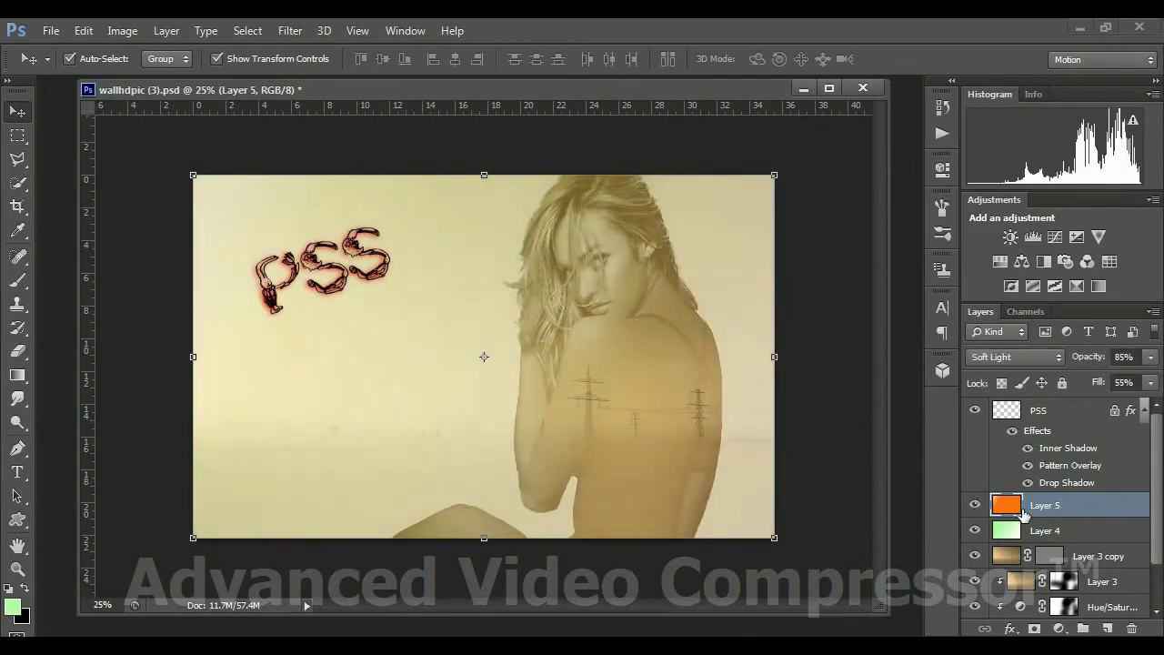
pyautogui.click(1151, 357)
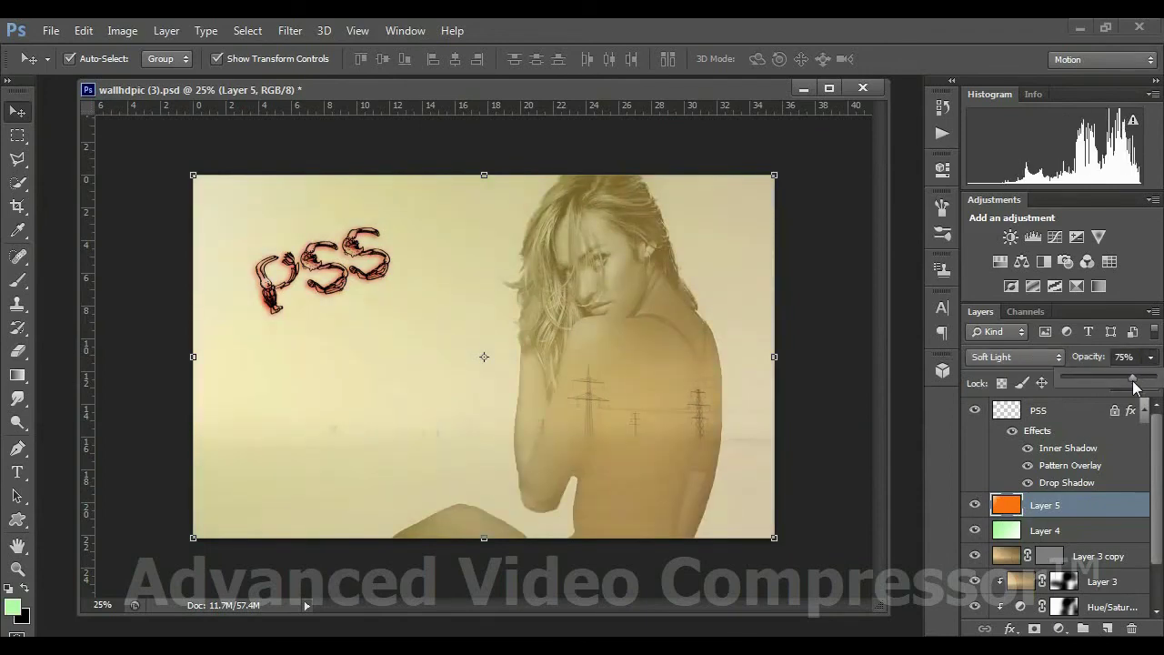
pyautogui.click(908, 380)
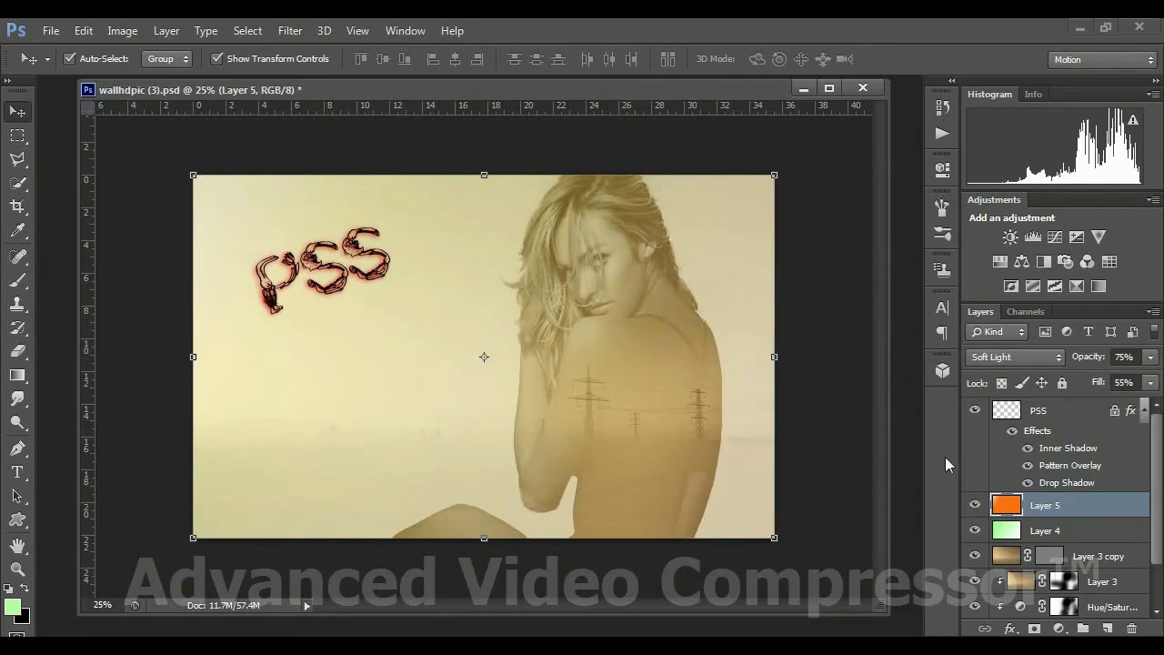